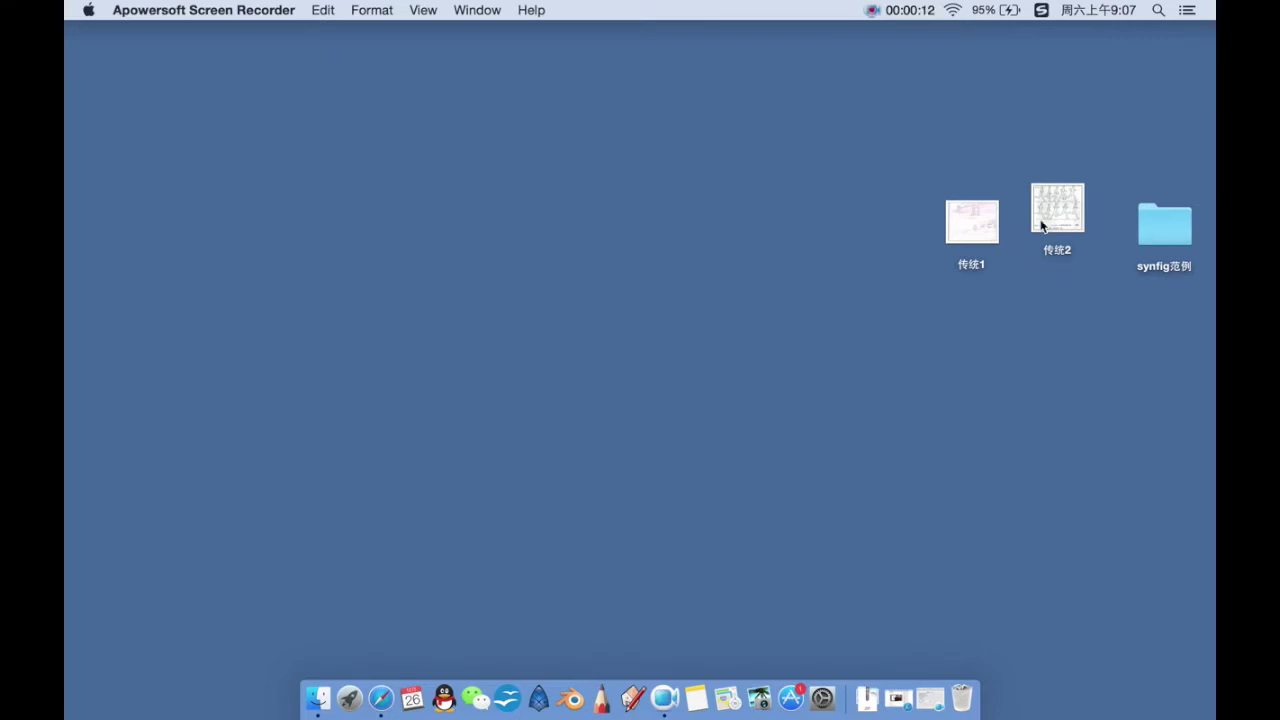
Step: Open the 传统1 image file from the desktop and page through its animation frames from frame 1 to frame 17
double_click(986, 230)
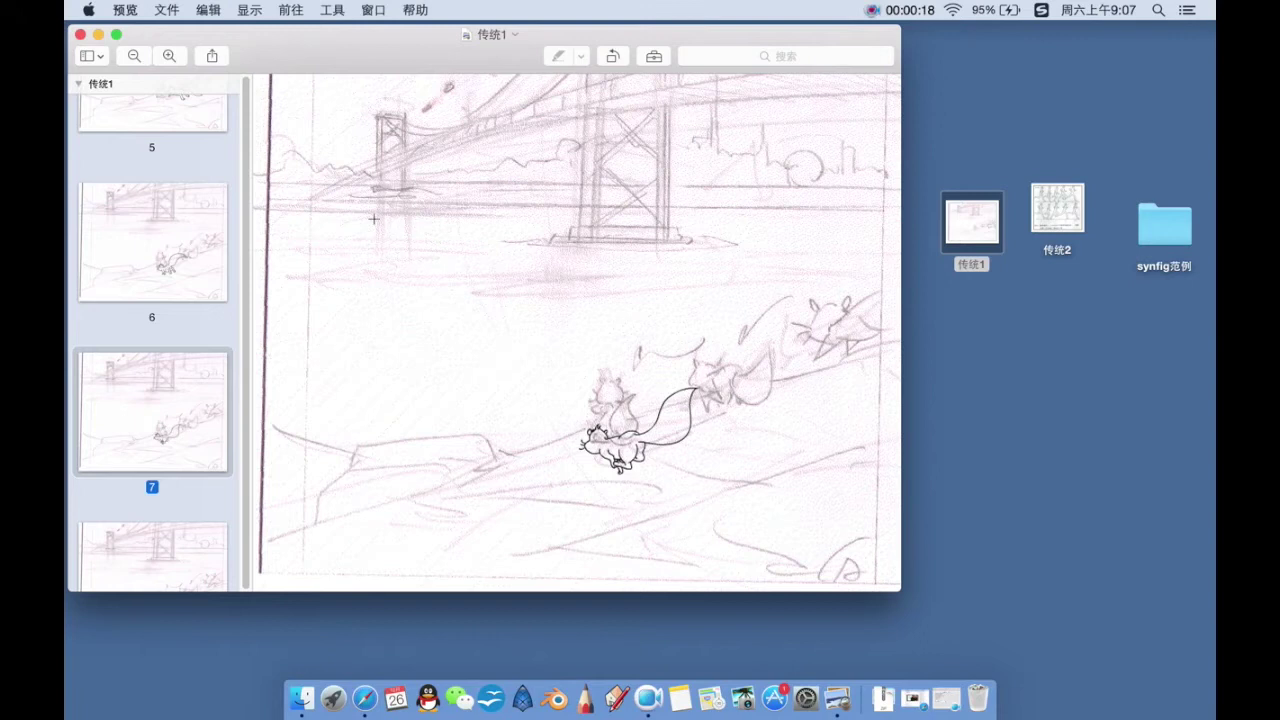
scroll(160, 235, up, 10)
click(170, 188)
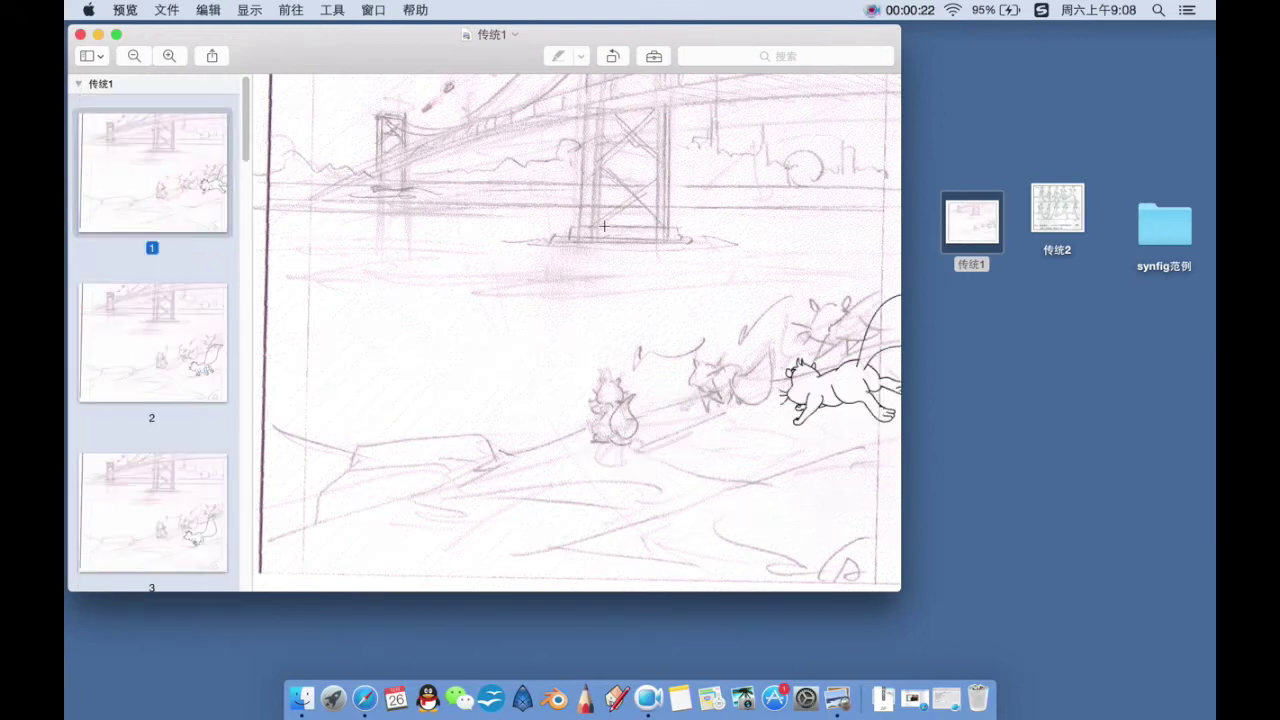
key(Down)
key(Down)
key(Down)
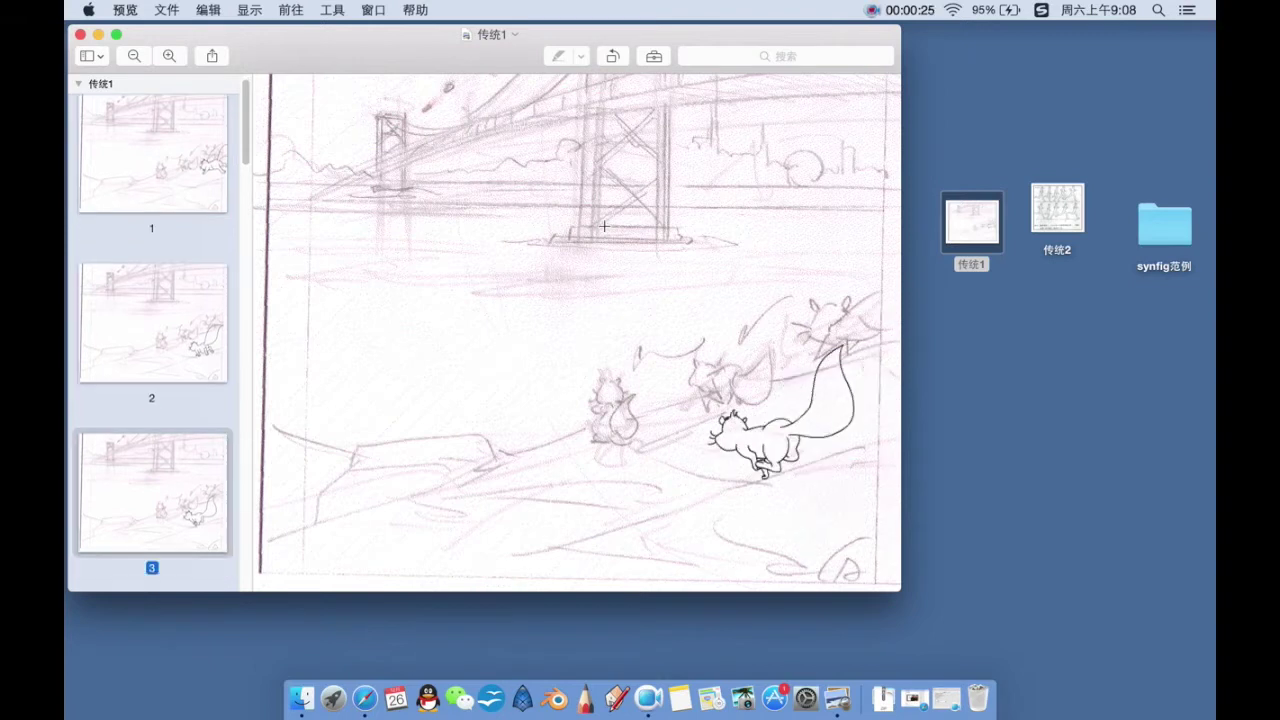
key(Down)
key(Down)
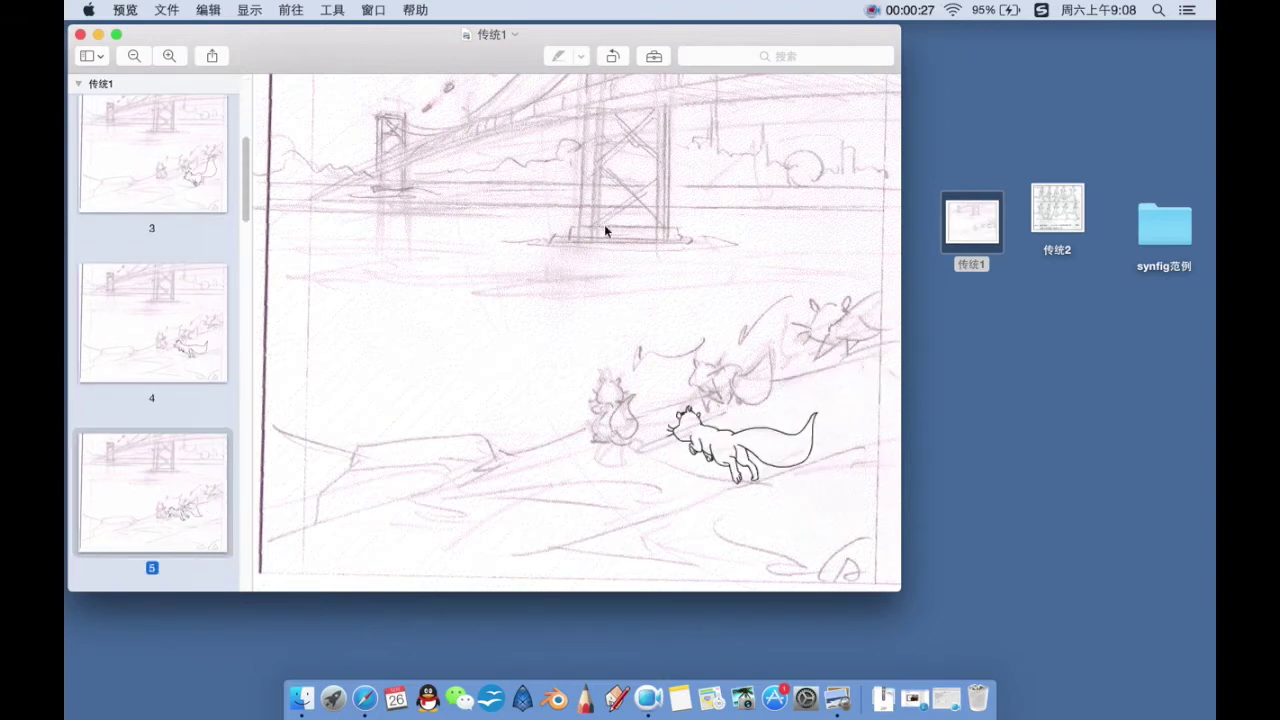
key(Down)
key(Down)
key(Down)
key(Down)
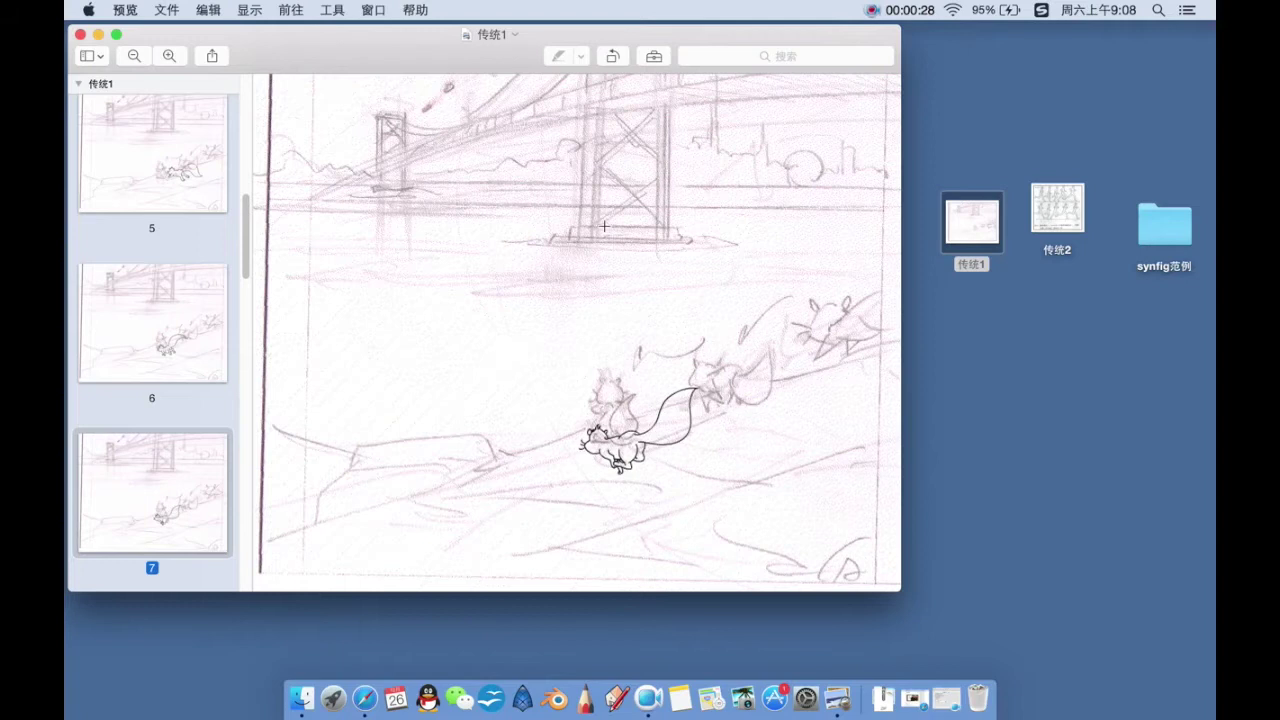
key(Up)
key(Up)
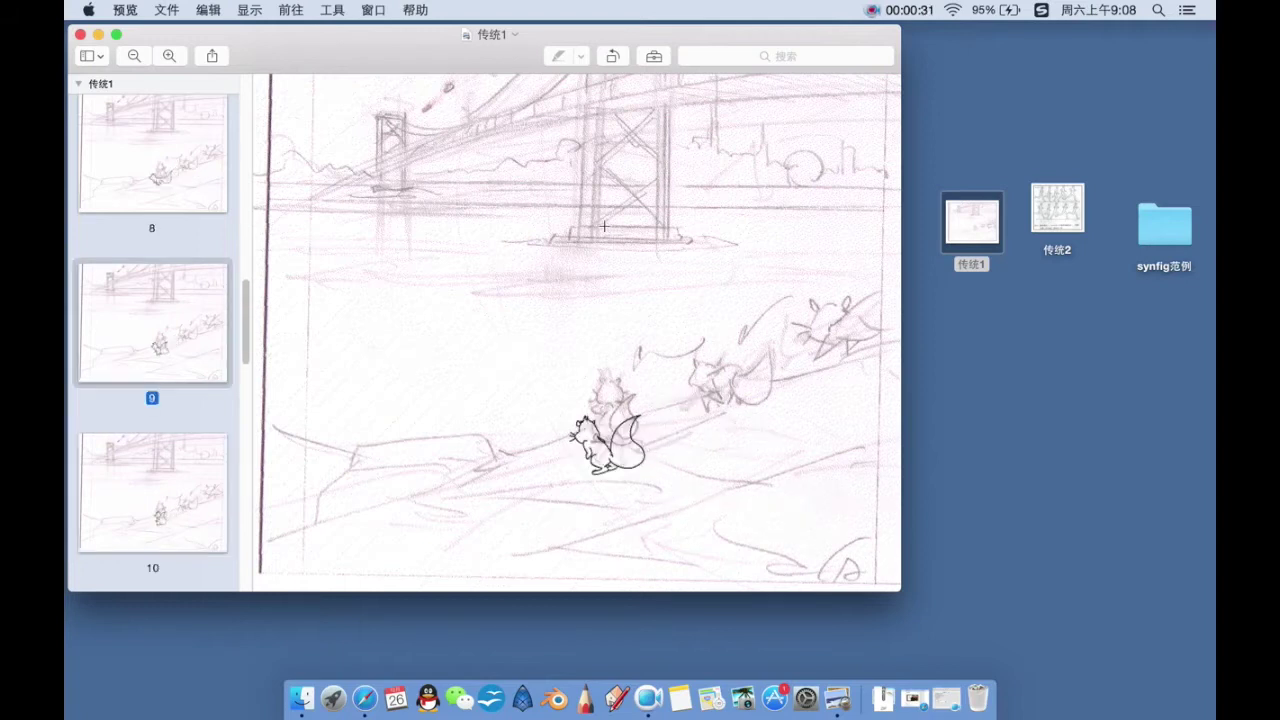
key(Down)
key(Down)
key(Down)
key(Down)
key(Down)
key(Down)
key(Down)
key(Down)
key(Down)
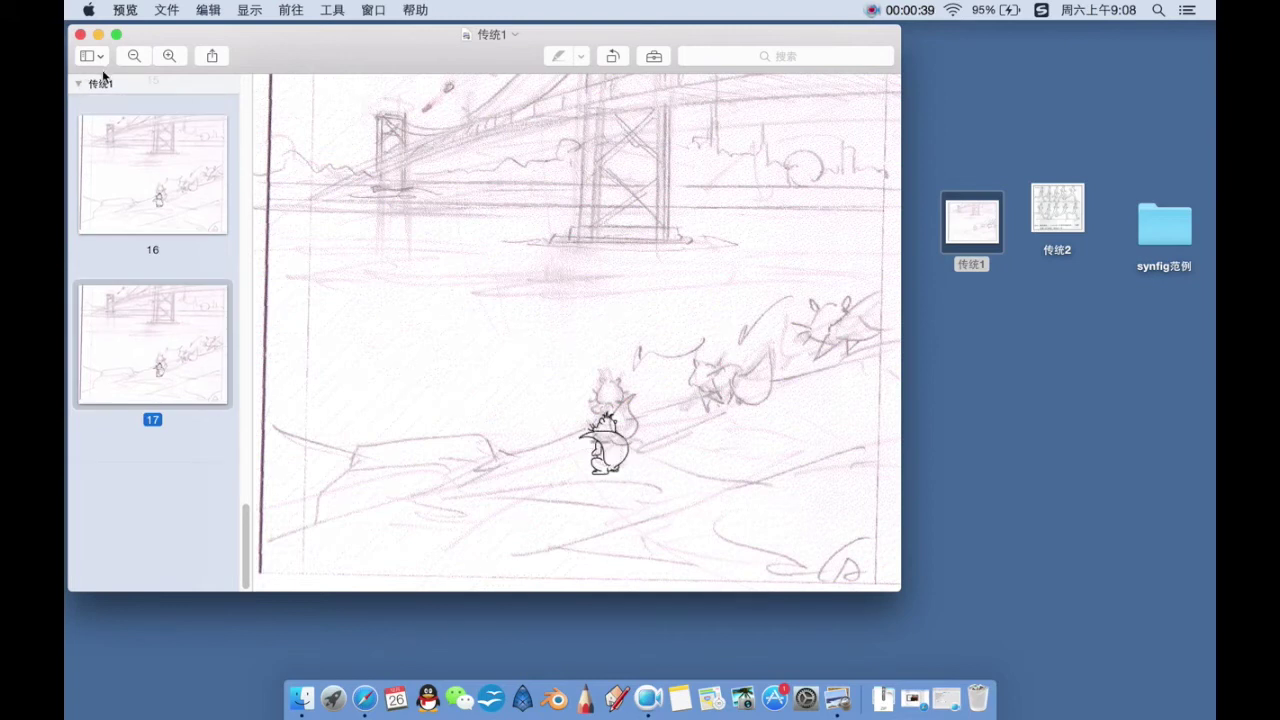
Step: Page backwards through the 传统1 animation frames, then close the document
key(Up)
key(Up)
key(Up)
key(Up)
key(Up)
key(Up)
key(Up)
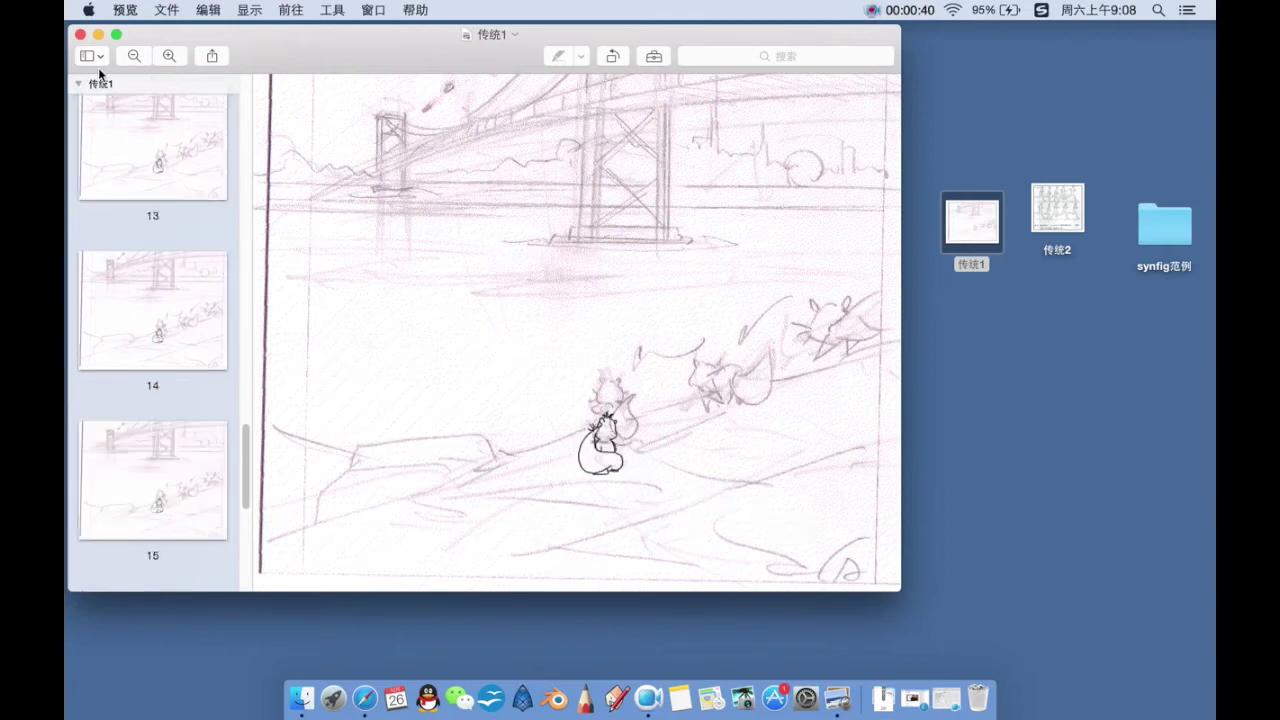
key(Up)
key(Up)
key(Up)
key(Up)
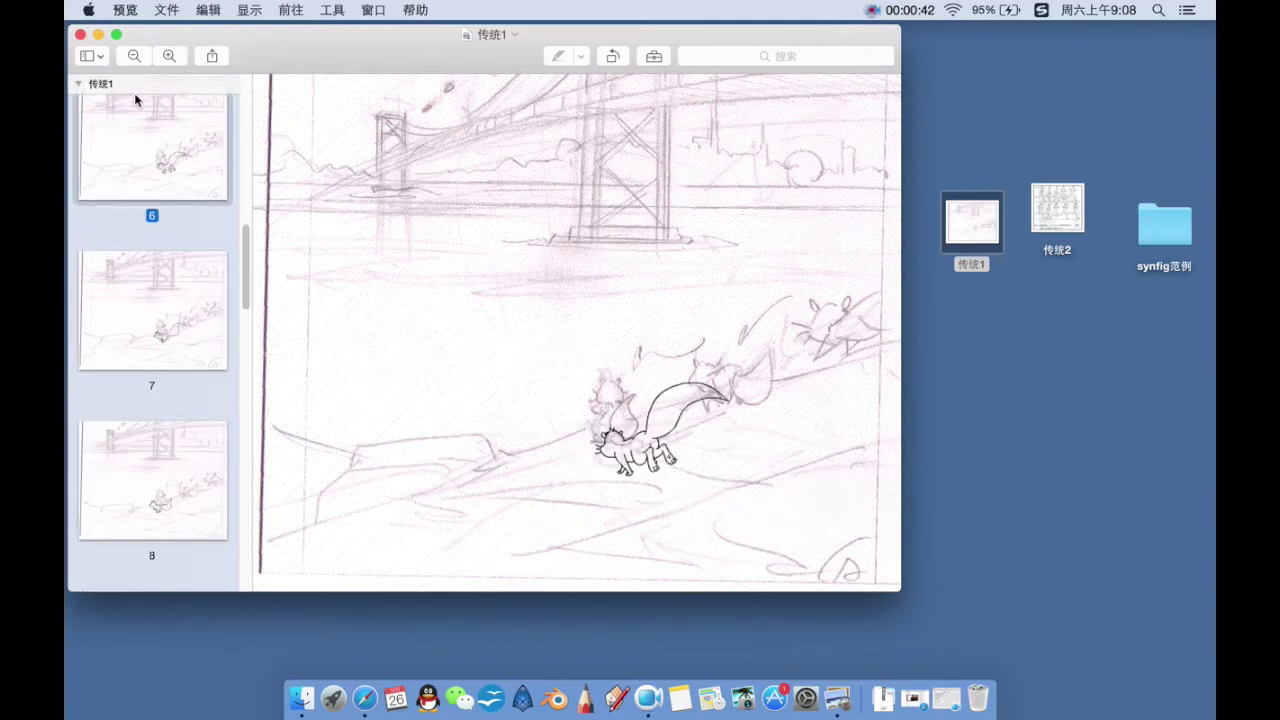
click(80, 35)
Step: Open the 传统2 image from the desktop, examine the running-cycle drawings, and close it
double_click(1052, 210)
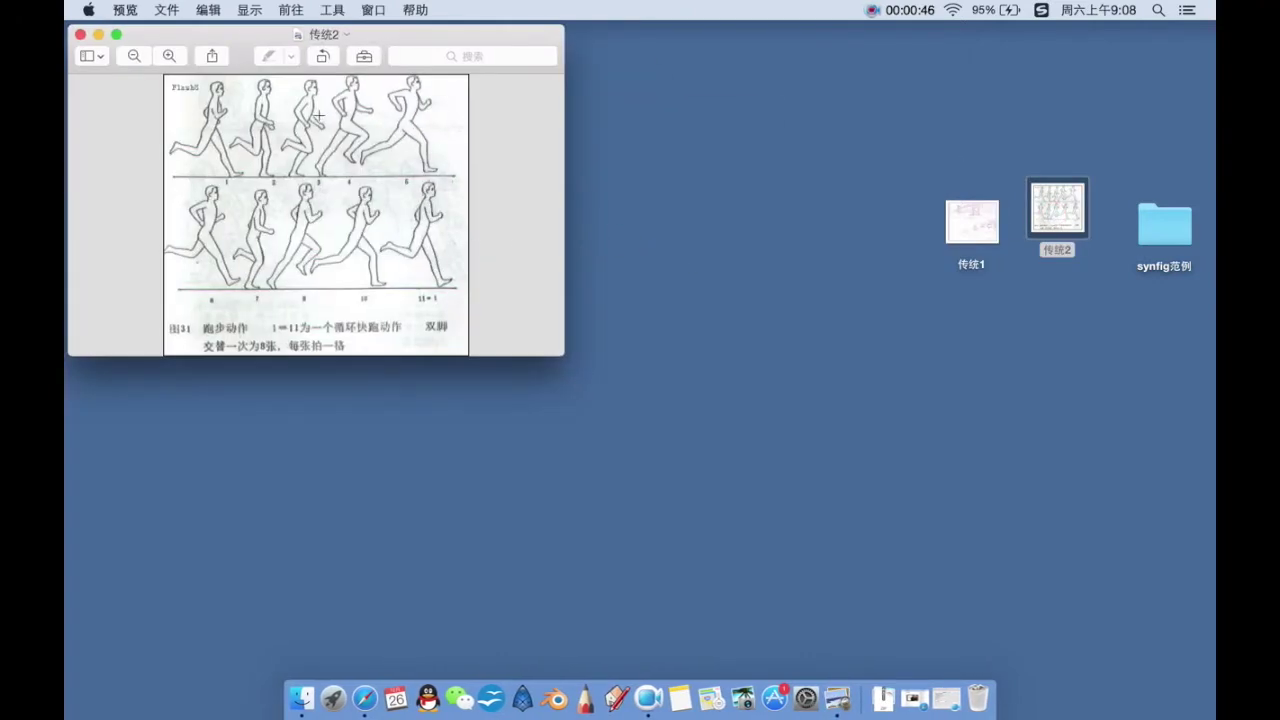
drag(416, 36, 589, 91)
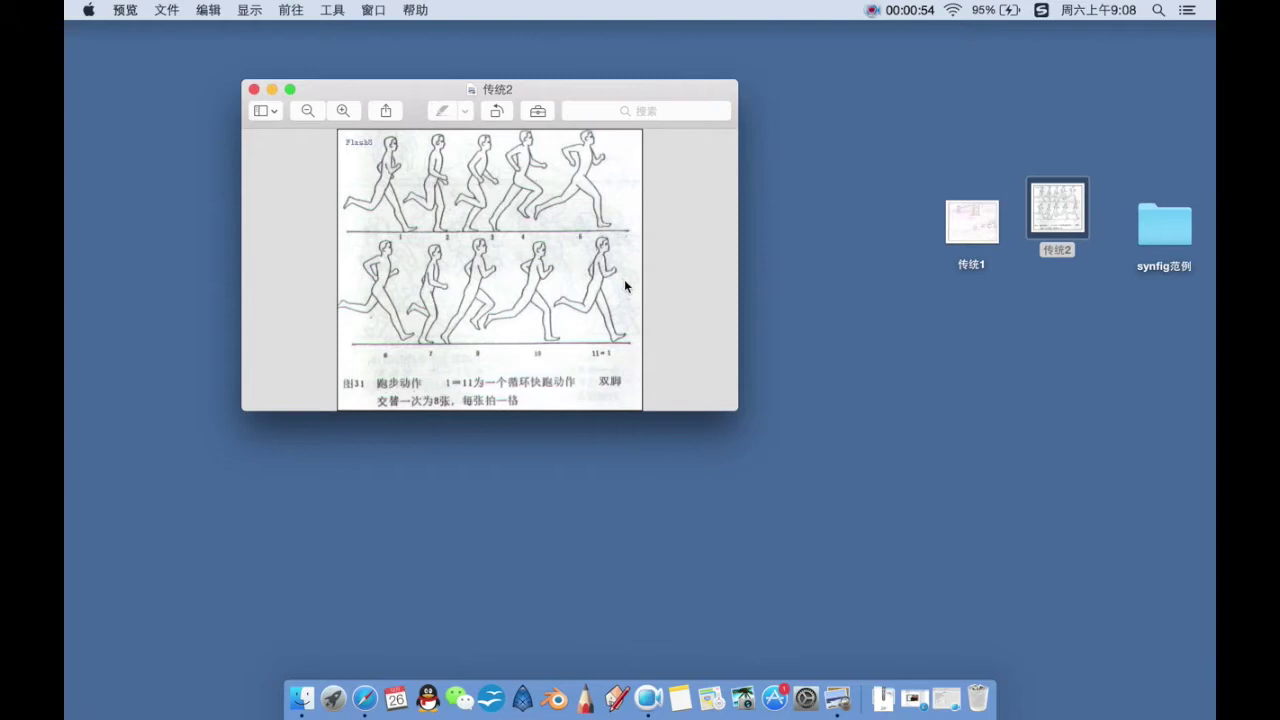
click(254, 90)
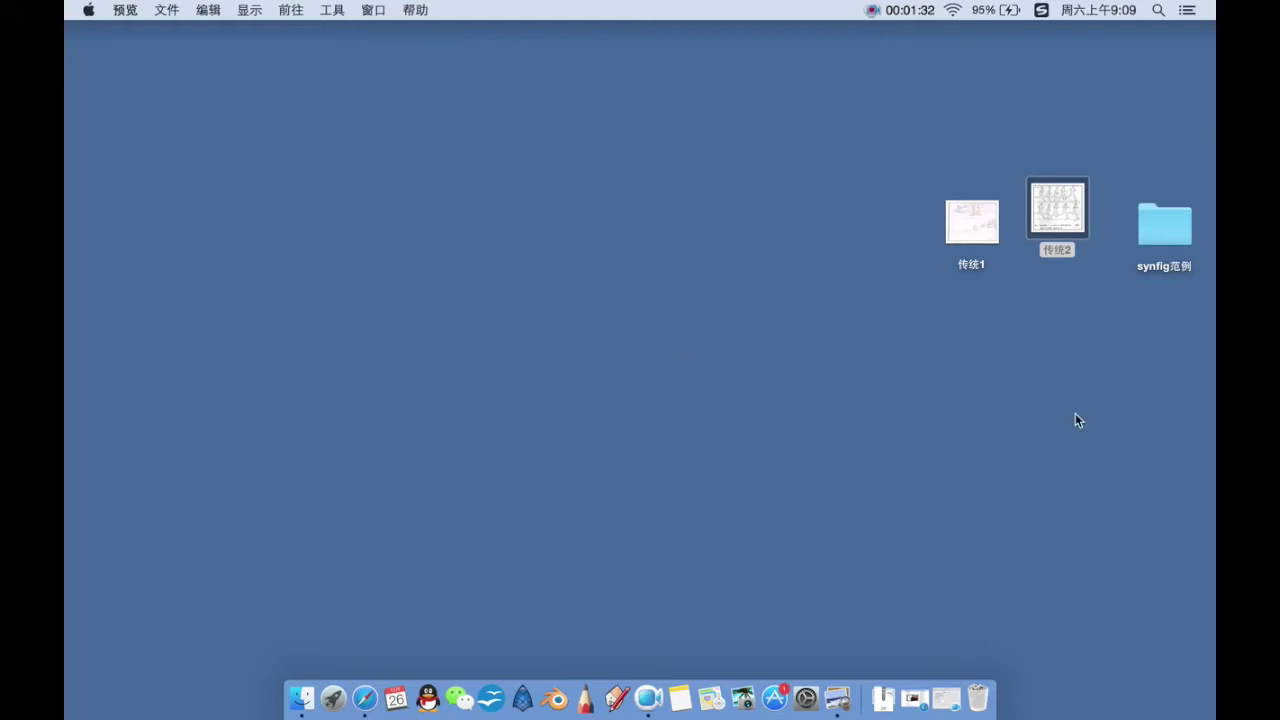
Step: Open the synfig范例 folder from the desktop and launch Synfig Studio
double_click(1171, 248)
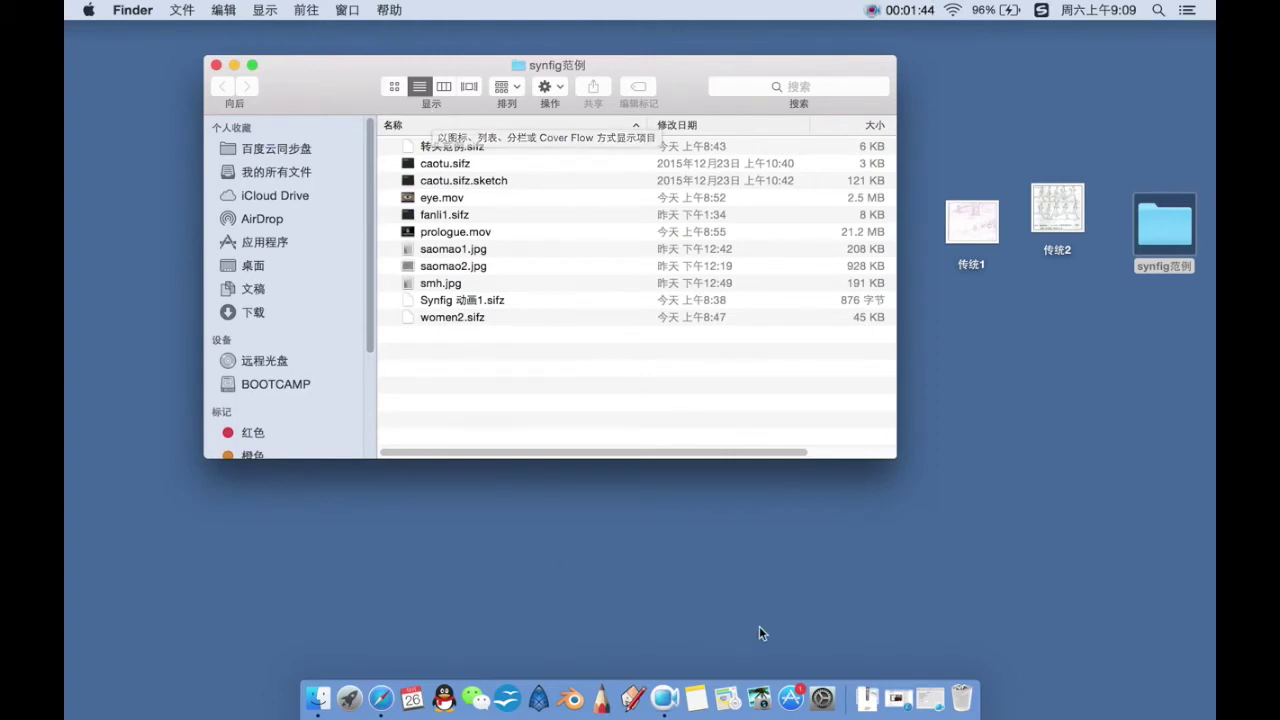
click(539, 699)
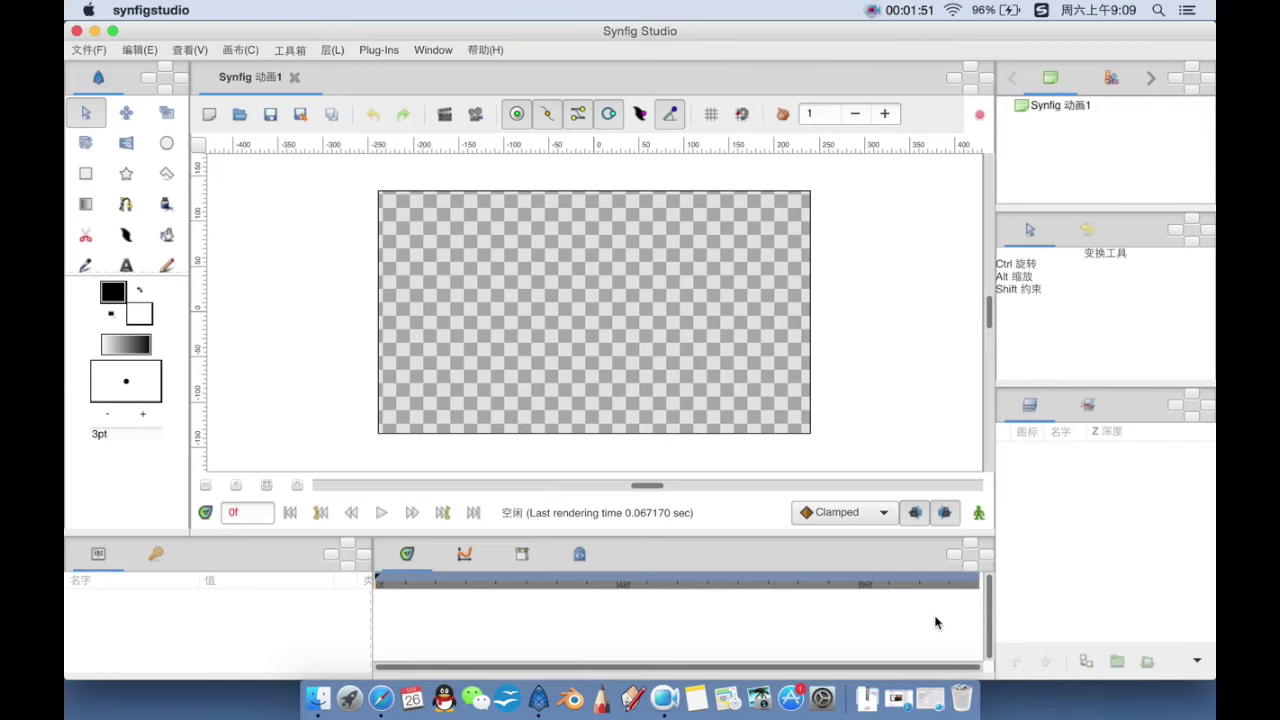
Step: Switch to Safari and look over the Synfig Studio home page and the Synfig Project Forum index
click(908, 698)
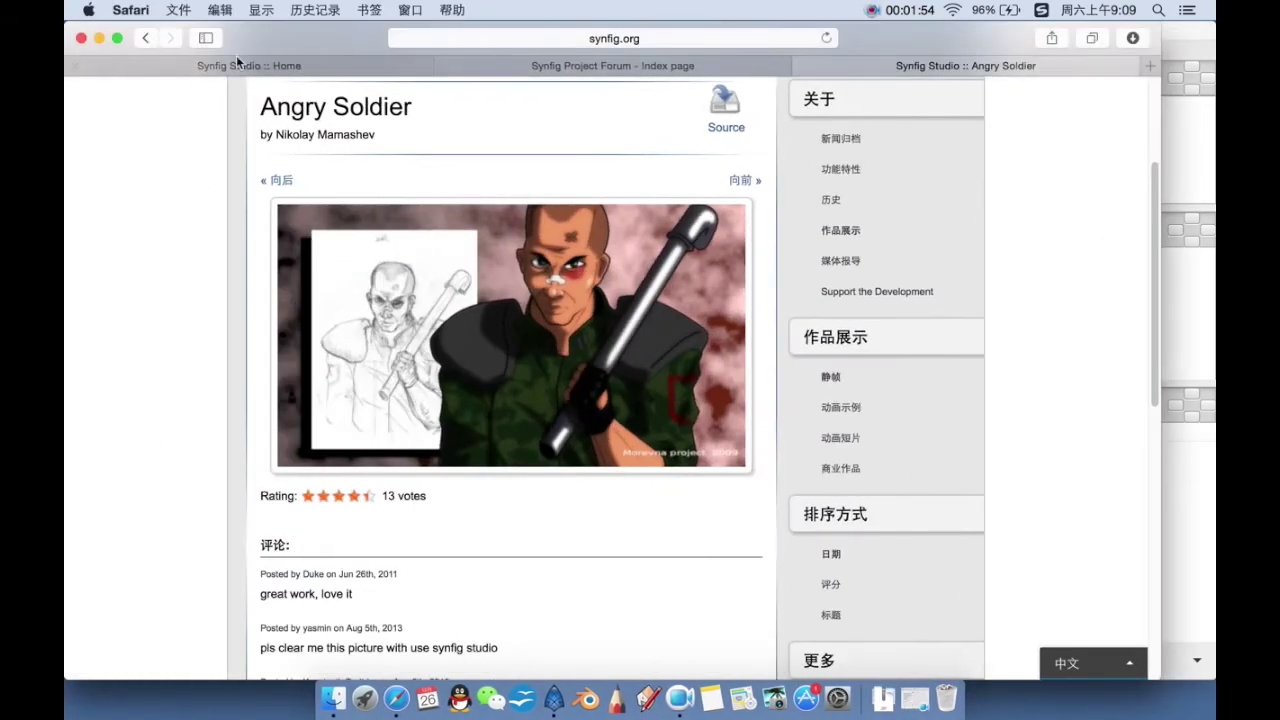
click(238, 63)
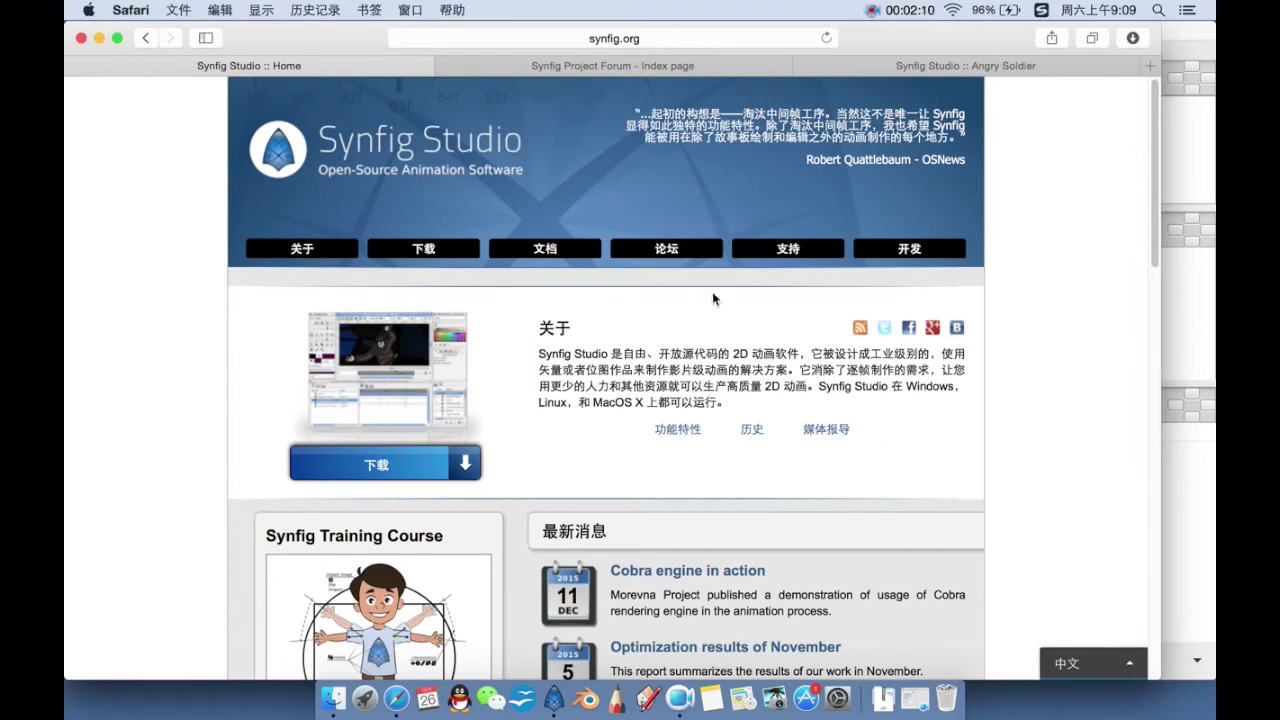
click(663, 60)
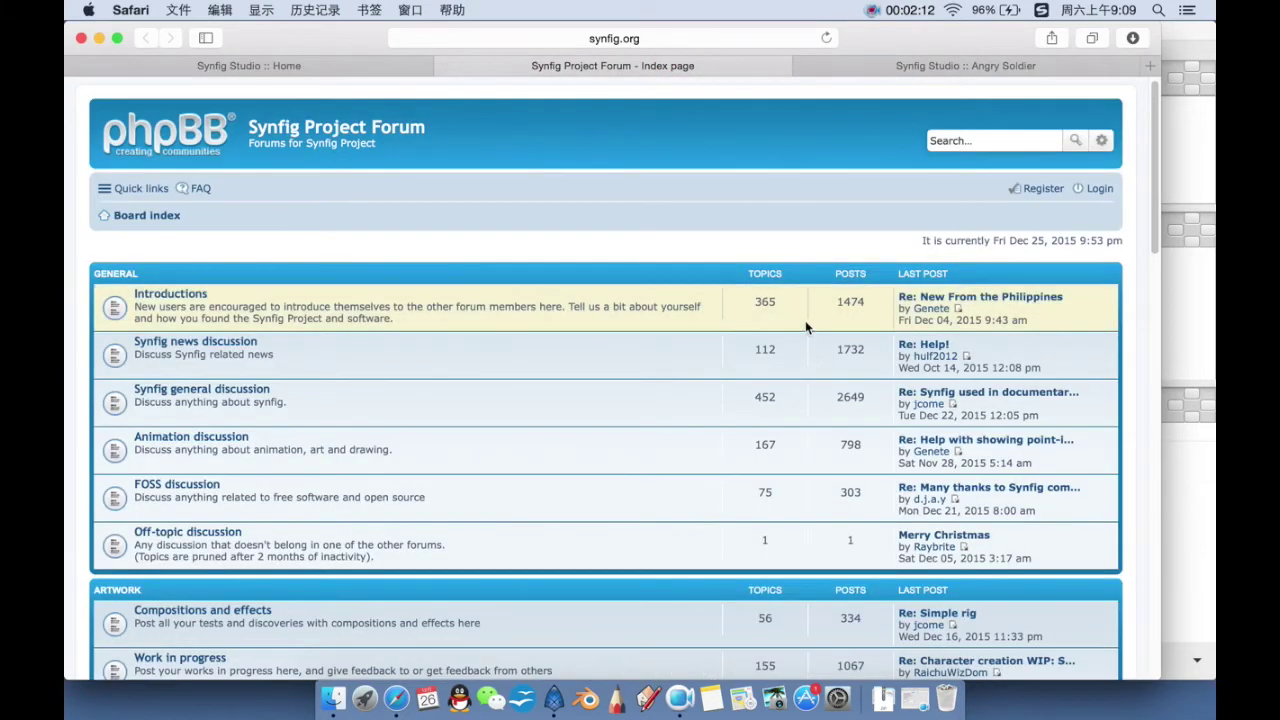
scroll(805, 329, down, 1)
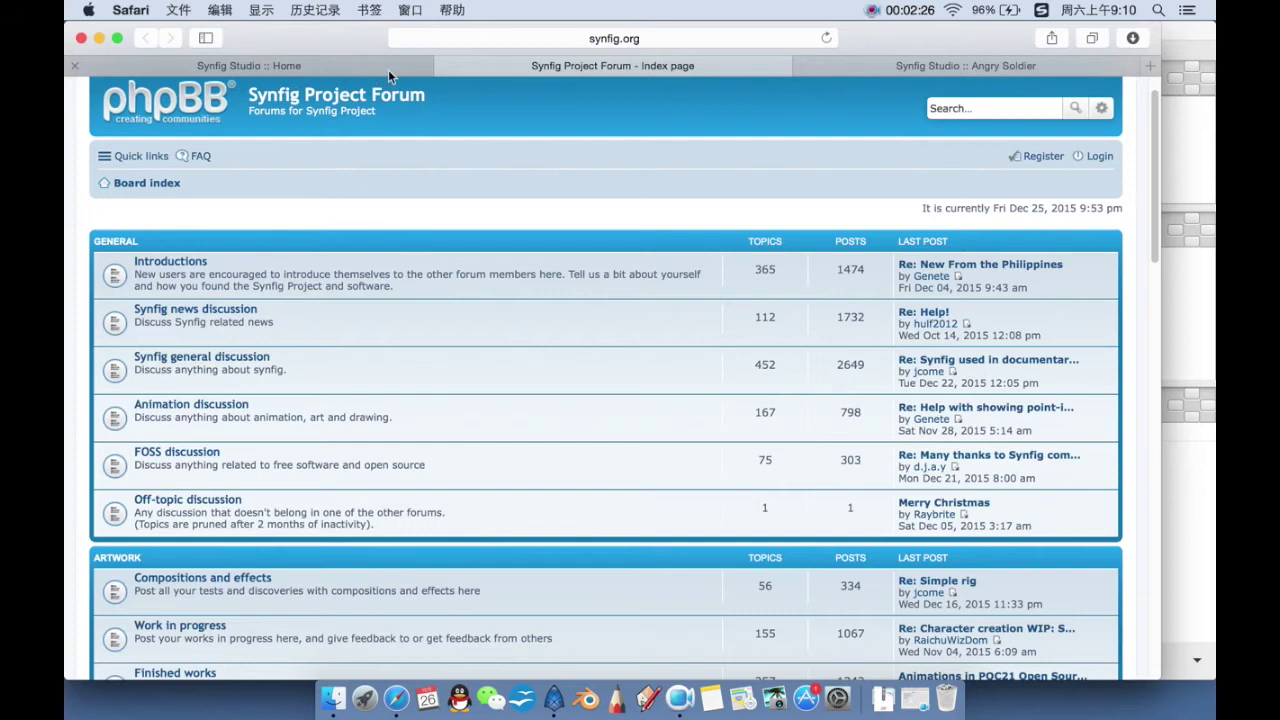
Step: Look through the Angry Soldier gallery page on the Synfig site and return to the Synfig Studio home page
click(843, 67)
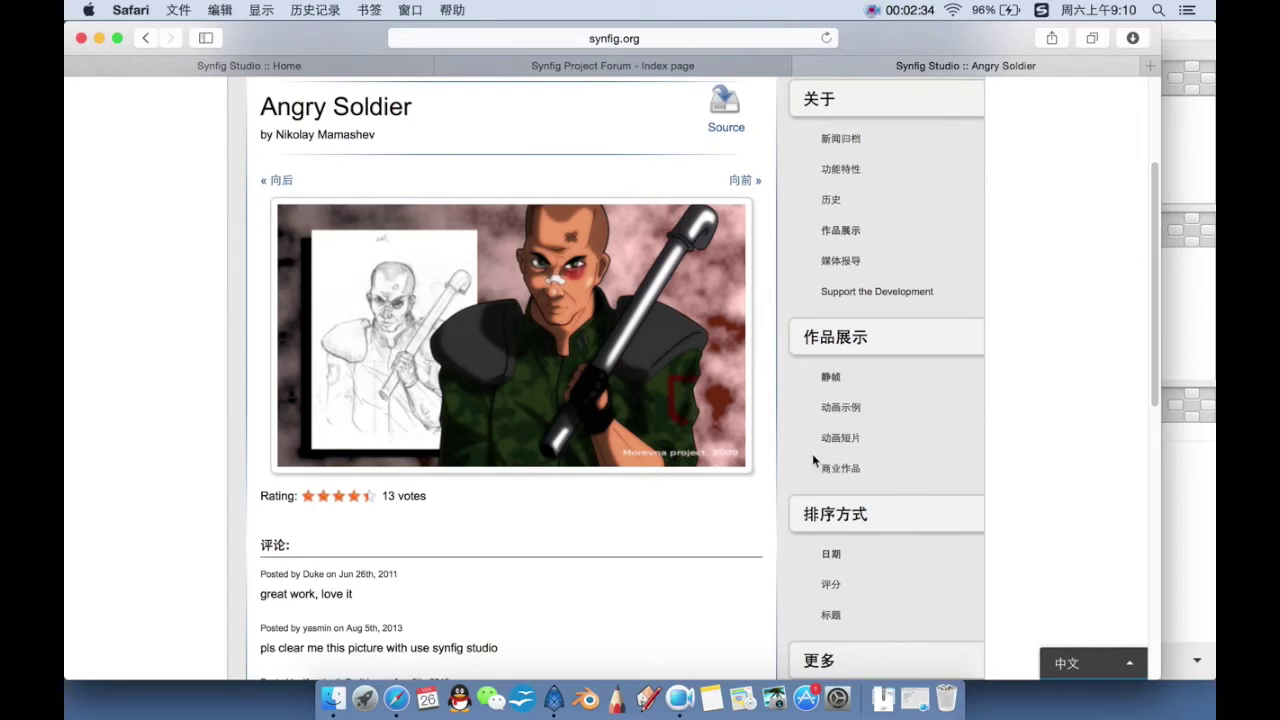
scroll(812, 396, down, 3)
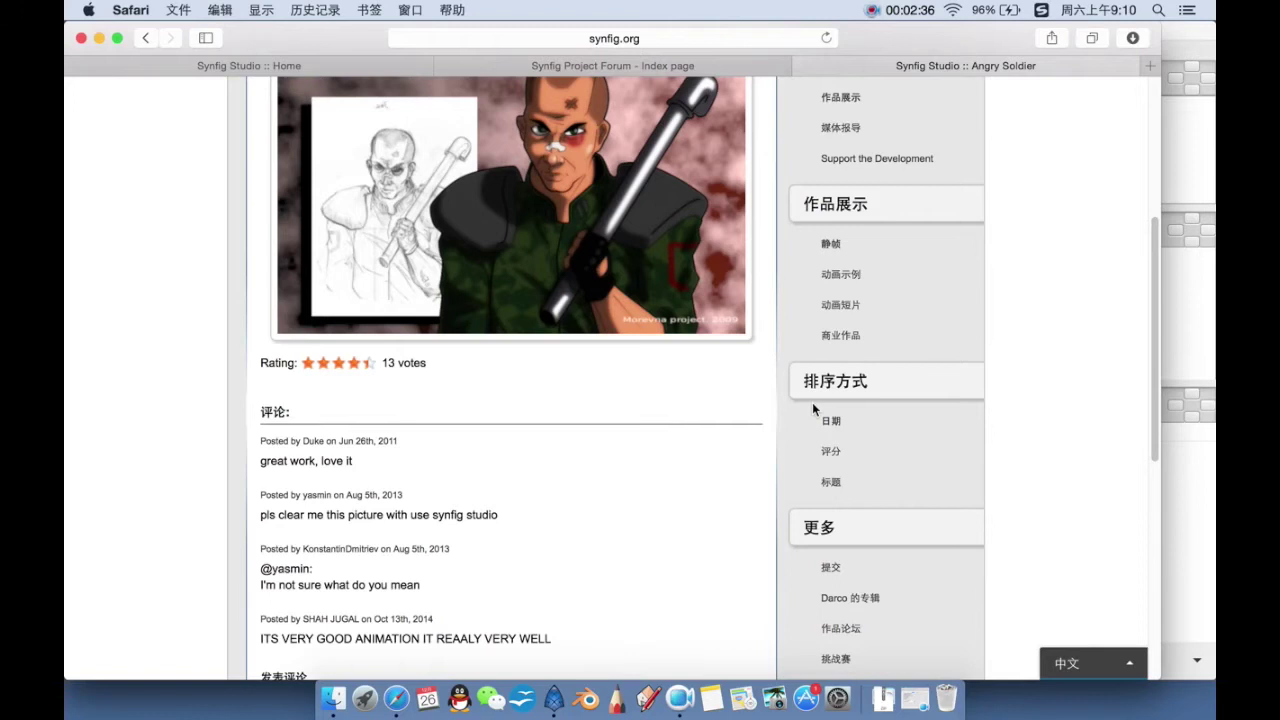
scroll(812, 402, up, 5)
scroll(814, 401, down, 1)
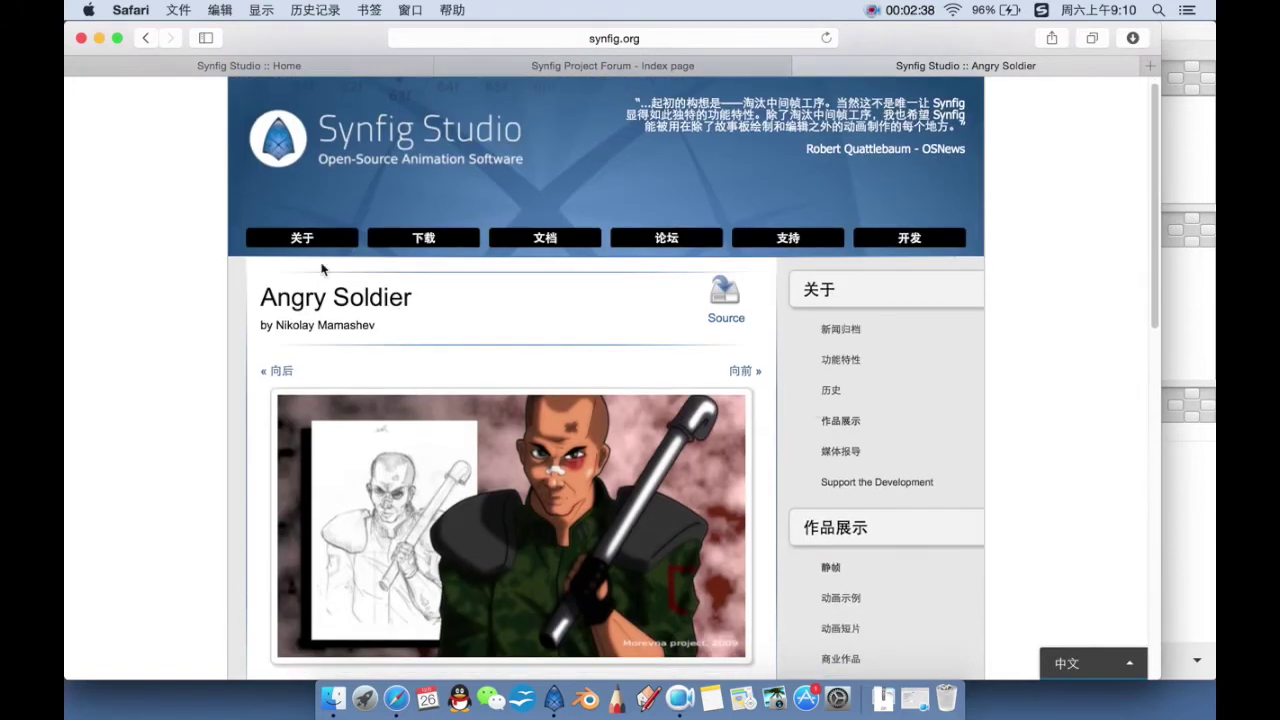
click(137, 73)
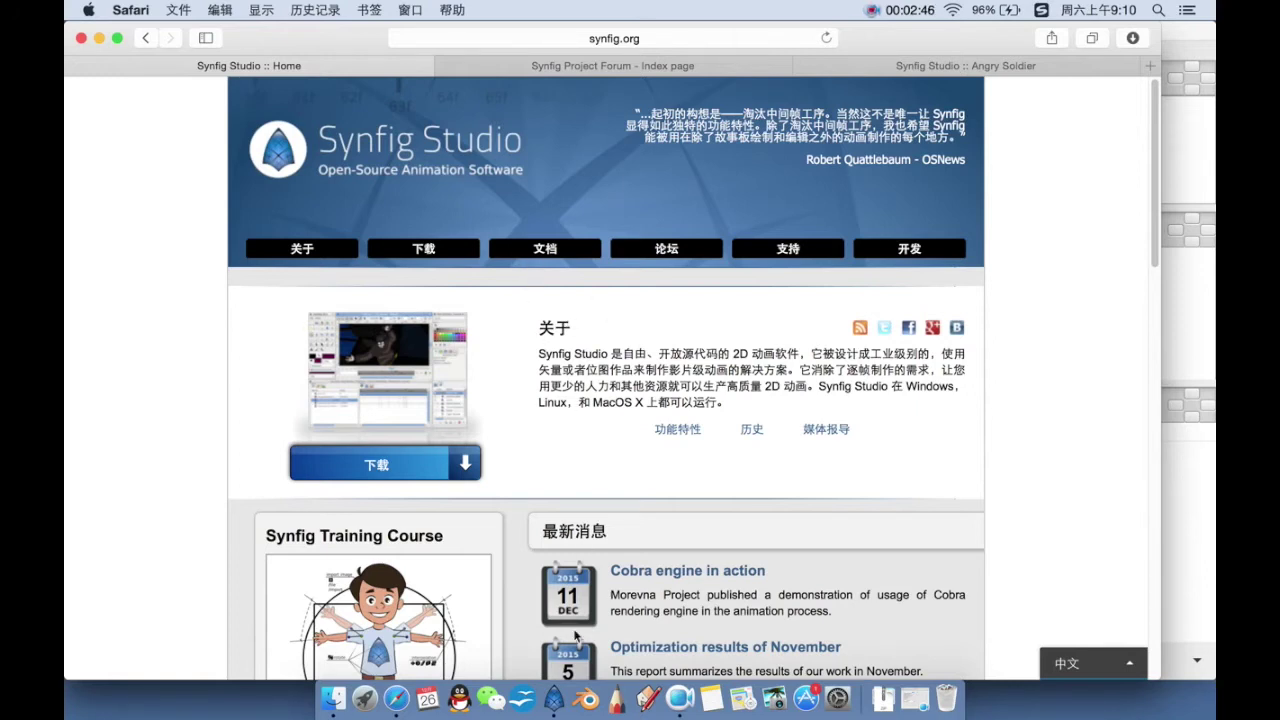
Step: Switch to Synfig Studio, then minimize its window and the Safari window to clear the desktop
click(558, 700)
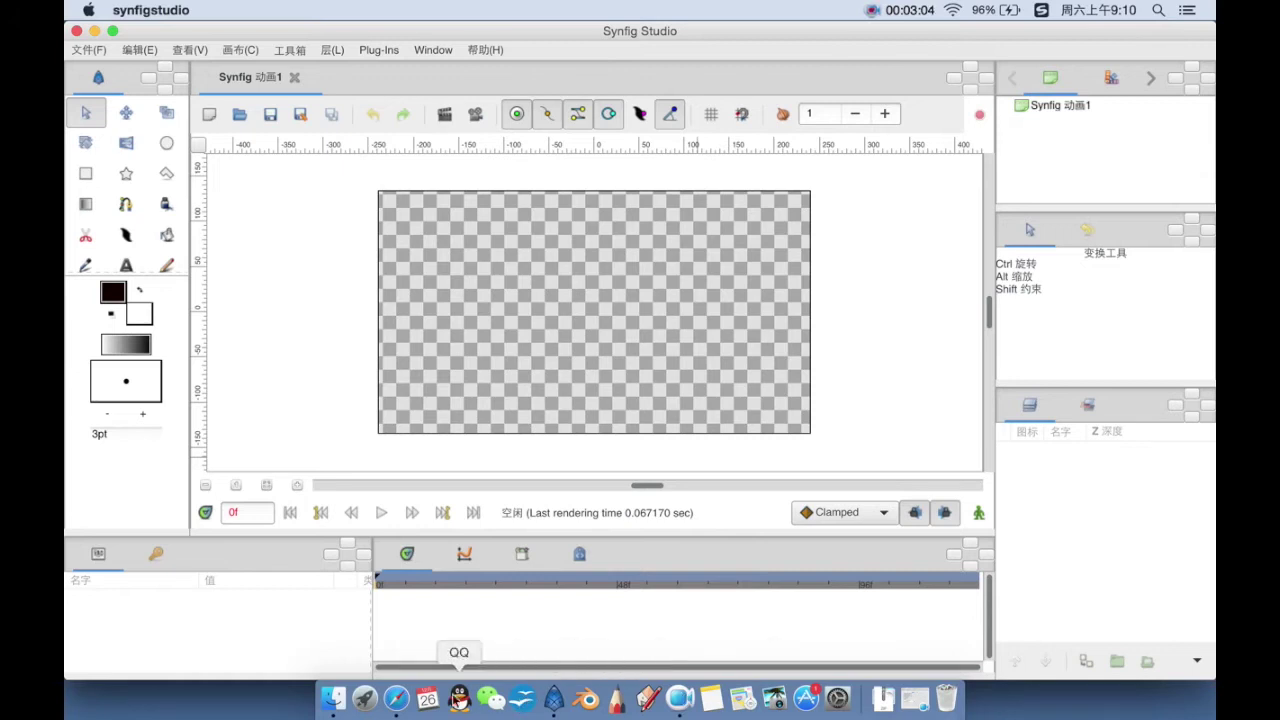
click(95, 32)
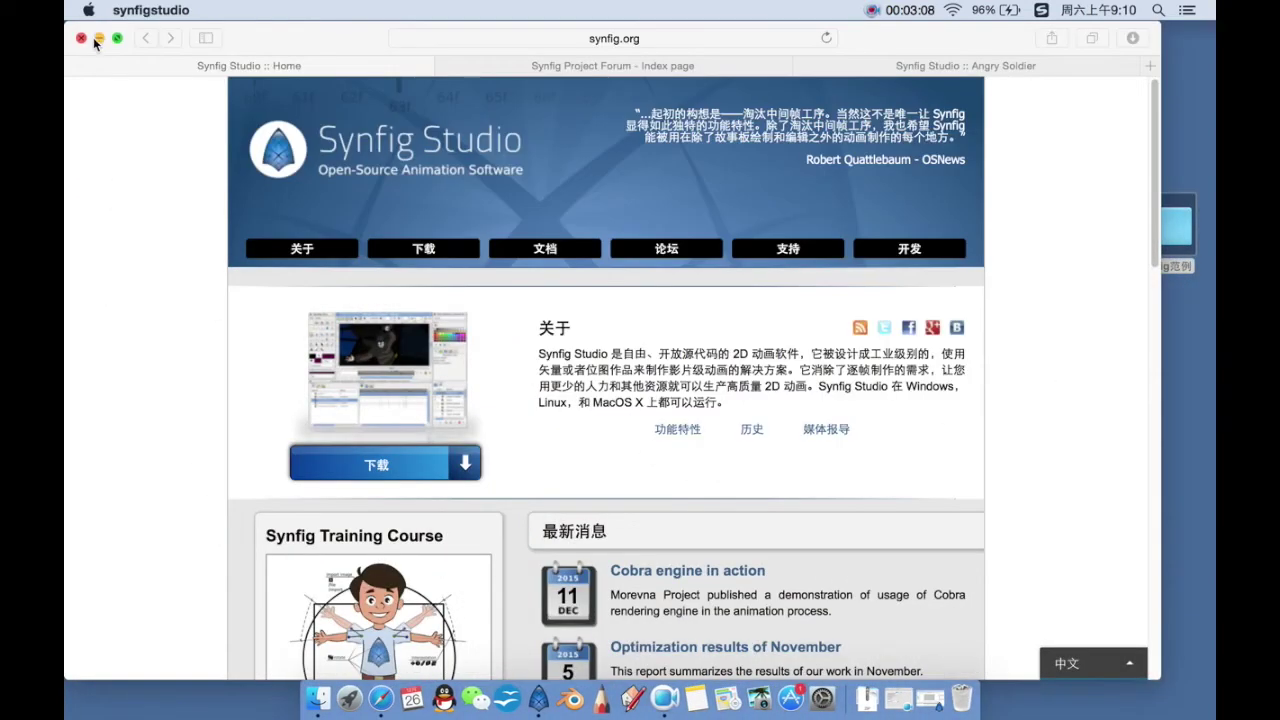
click(99, 37)
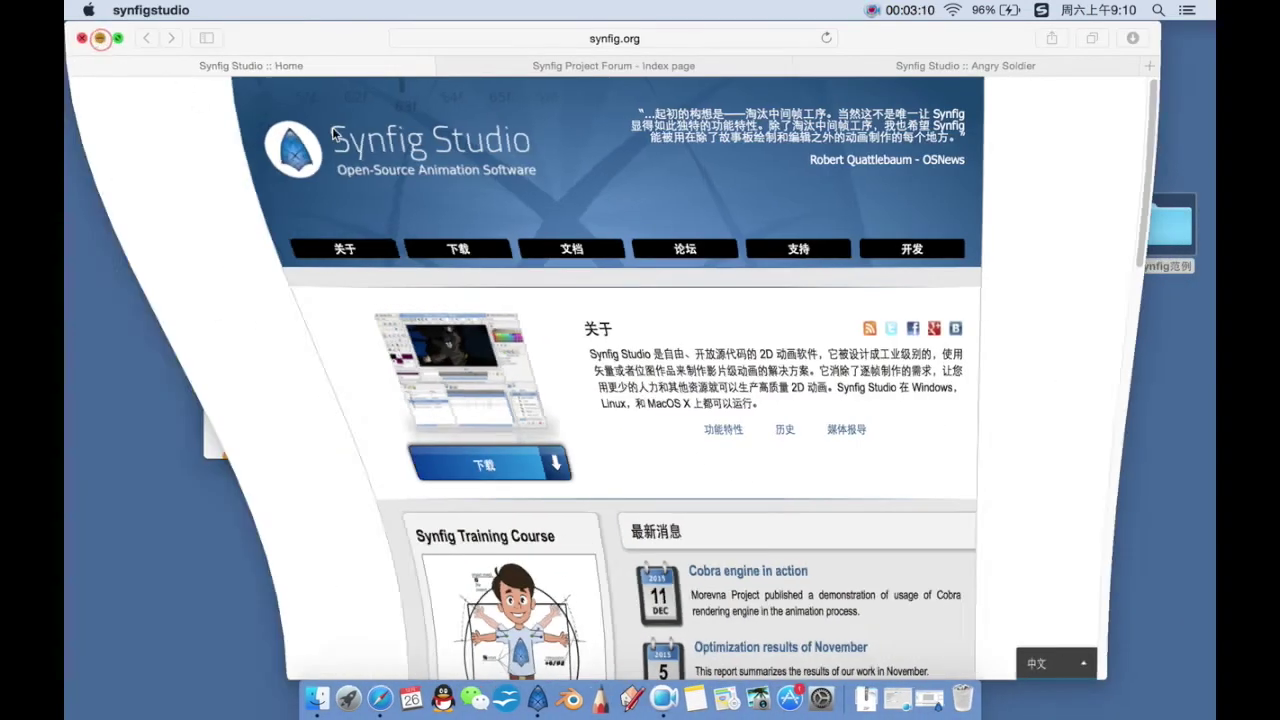
Step: Play eye.mov from the synfig范例 folder in an enlarged player window and close it
double_click(1169, 228)
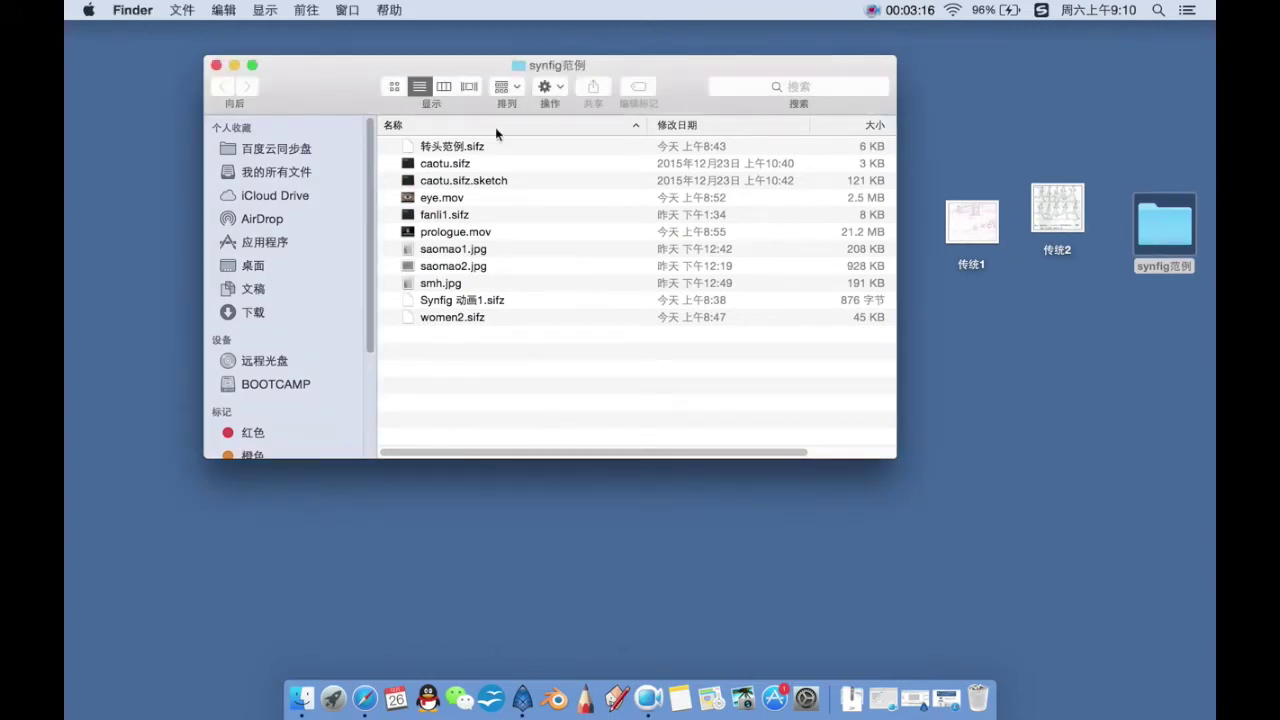
double_click(449, 199)
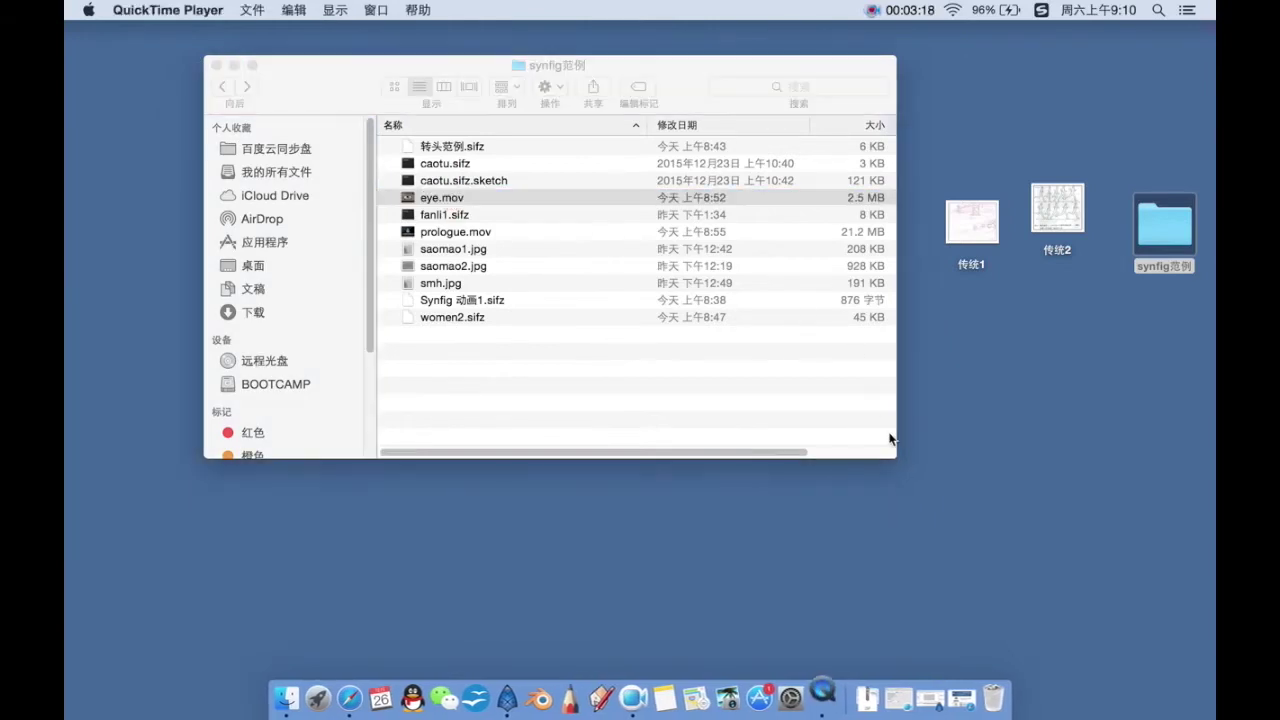
click(326, 282)
drag(540, 347, 695, 492)
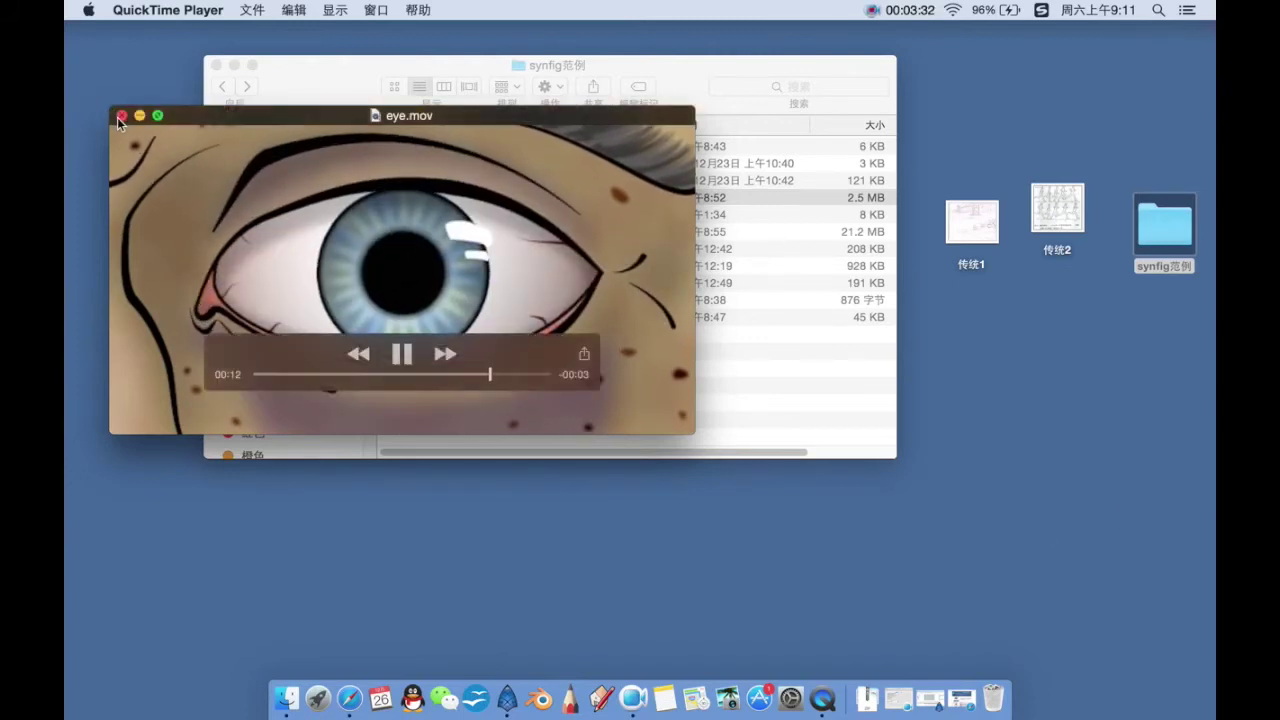
click(119, 115)
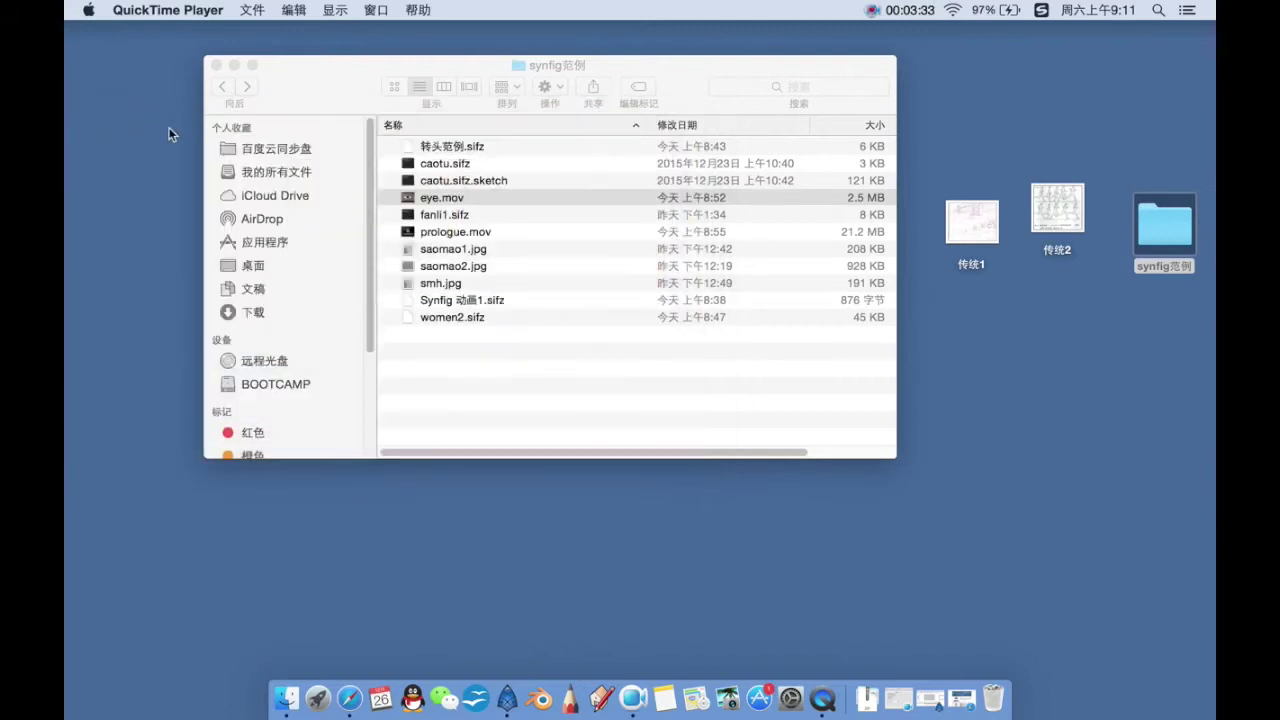
Step: Play prologue.mov in an enlarged player window, watch it from about 00:46, and close it
double_click(506, 232)
click(326, 283)
drag(538, 345, 738, 488)
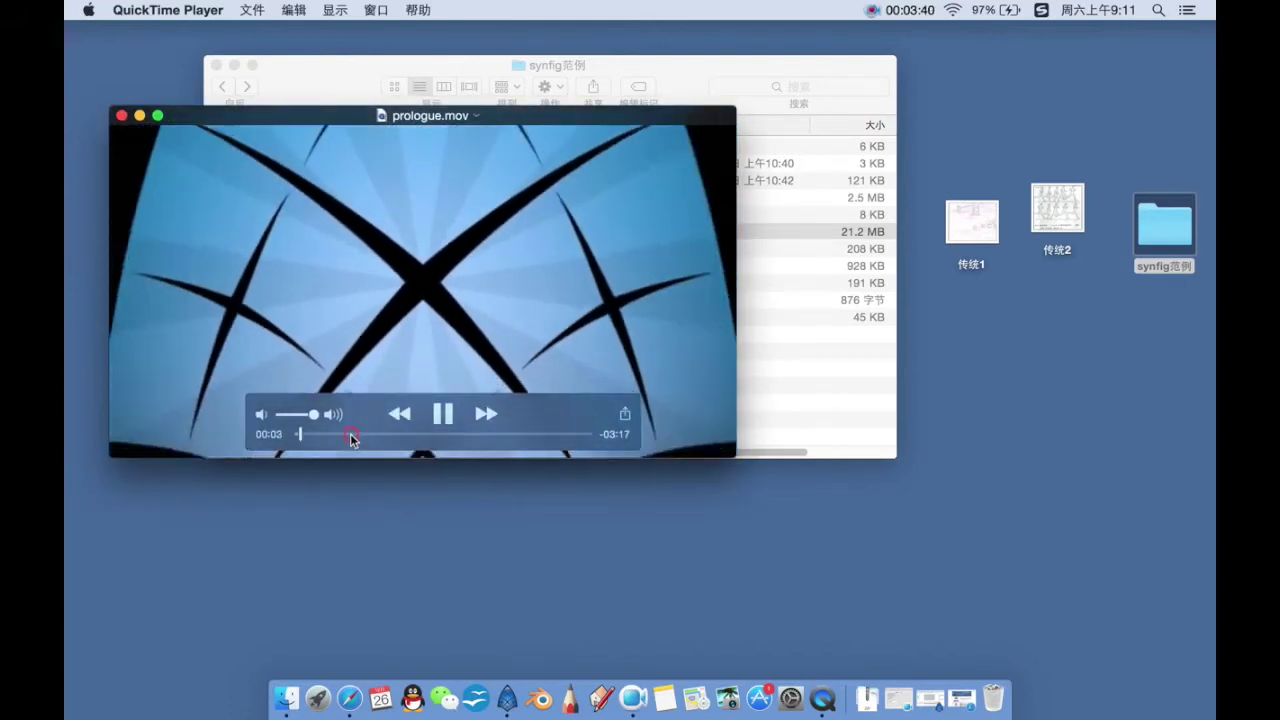
click(361, 434)
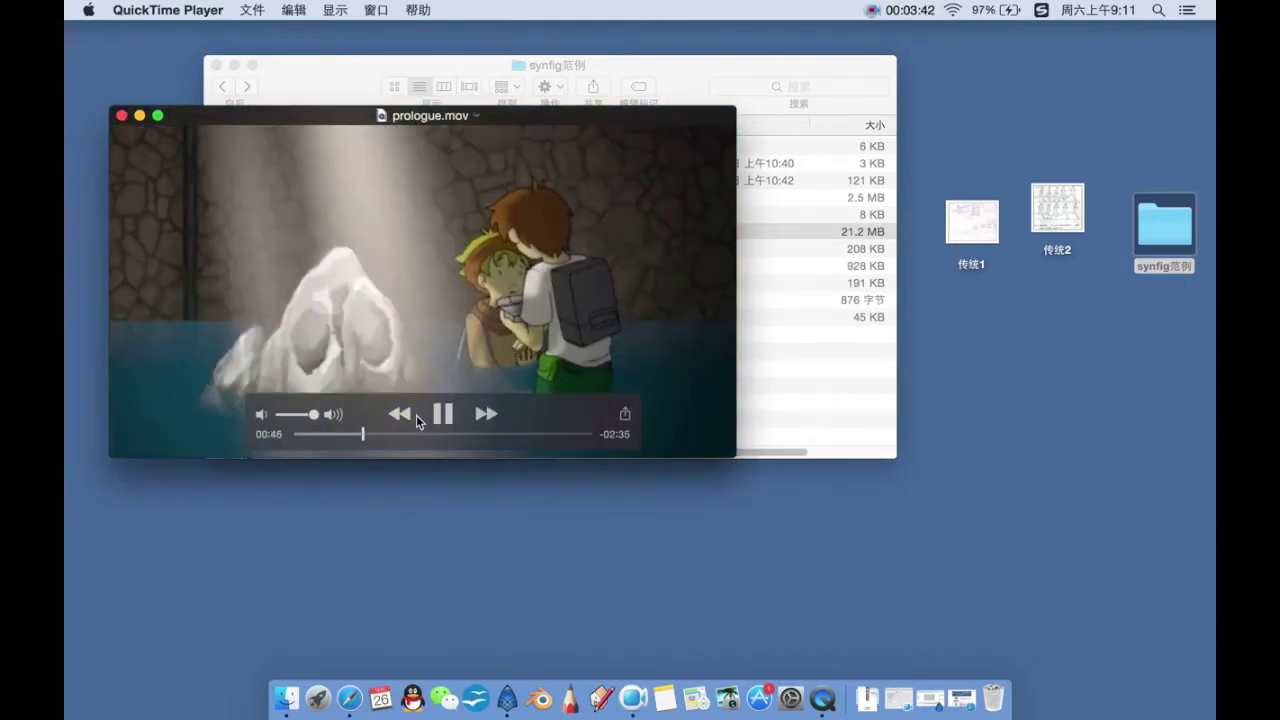
key(XF86AudioLowerVolume)
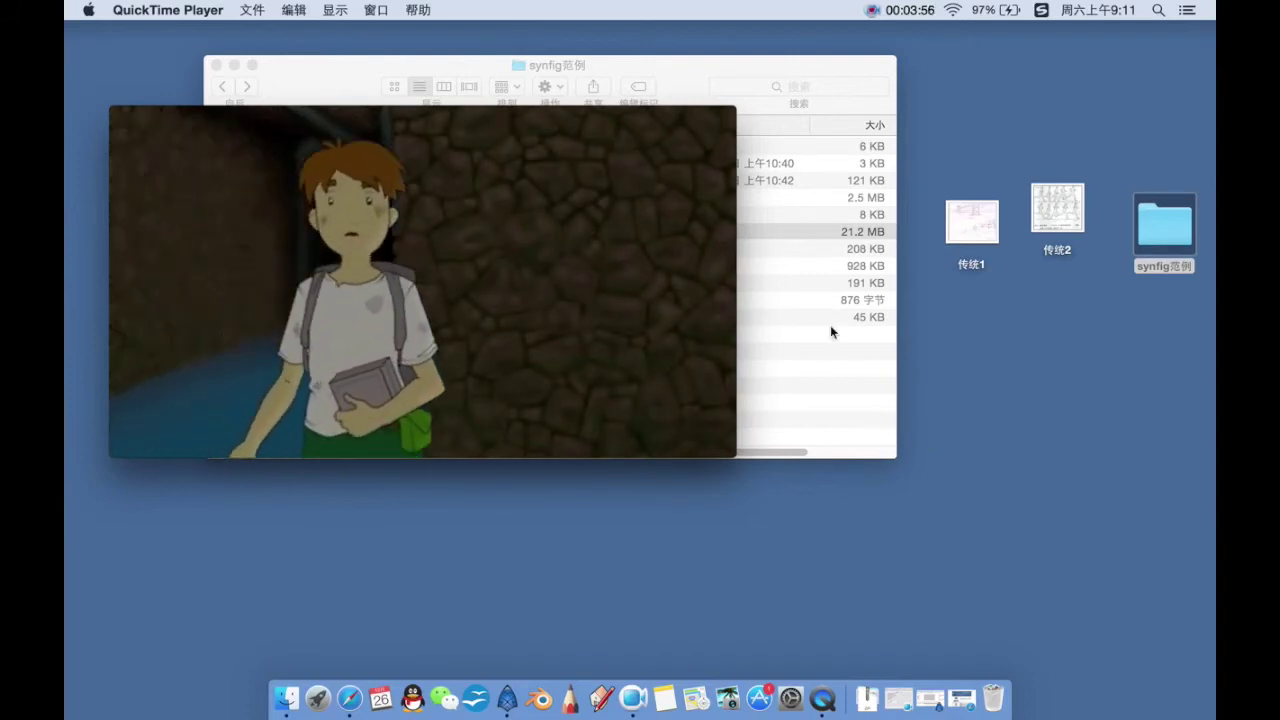
mouse_move(446, 206)
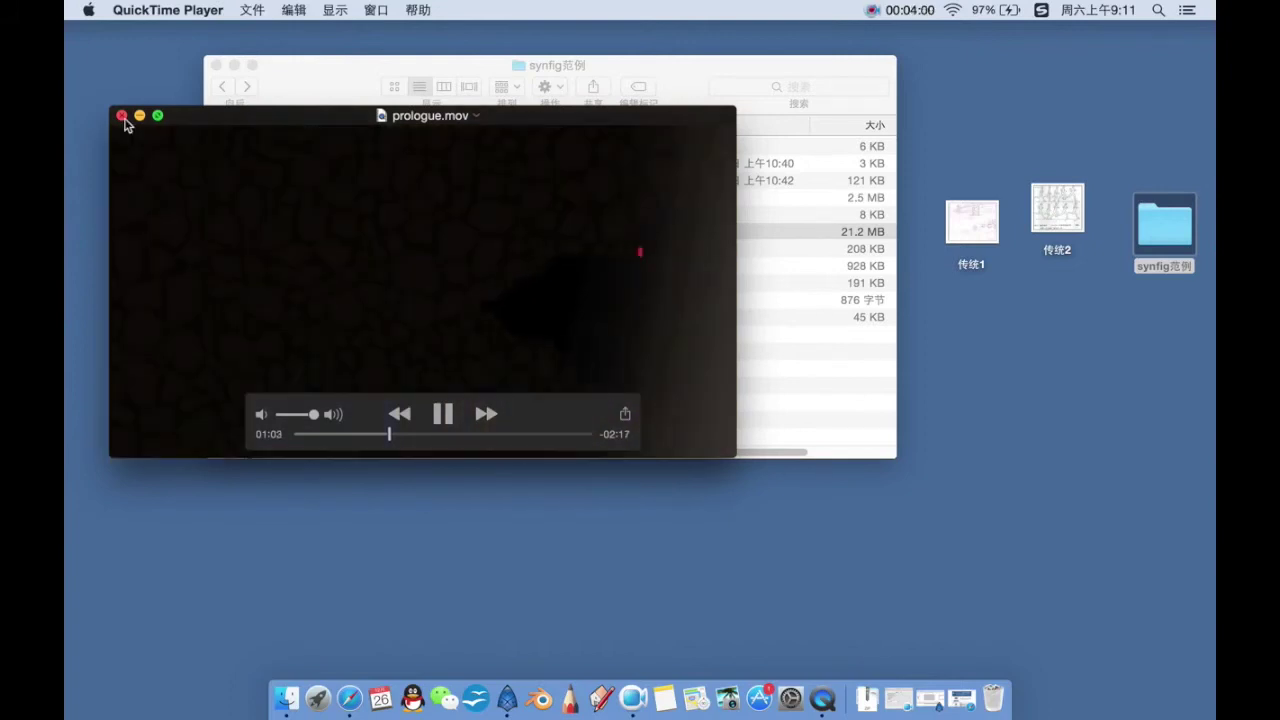
click(123, 118)
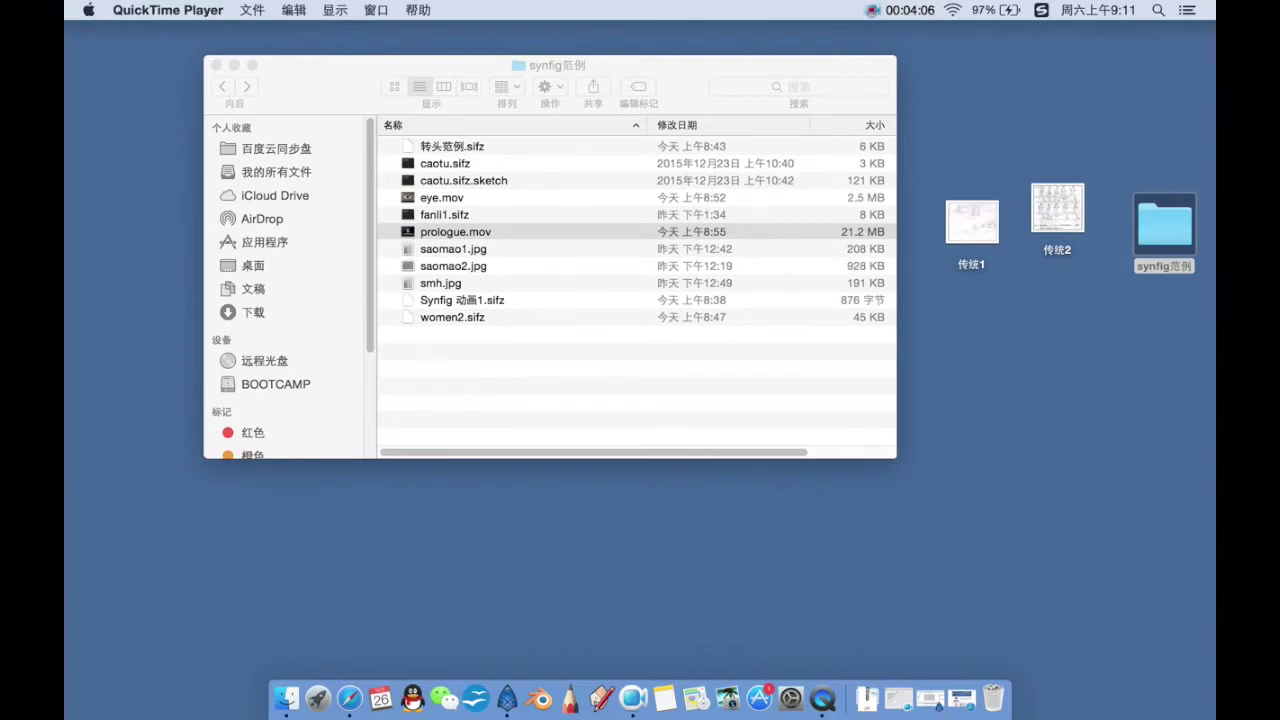
Step: Switch to Synfig Studio, read the program's About window and close it
click(507, 697)
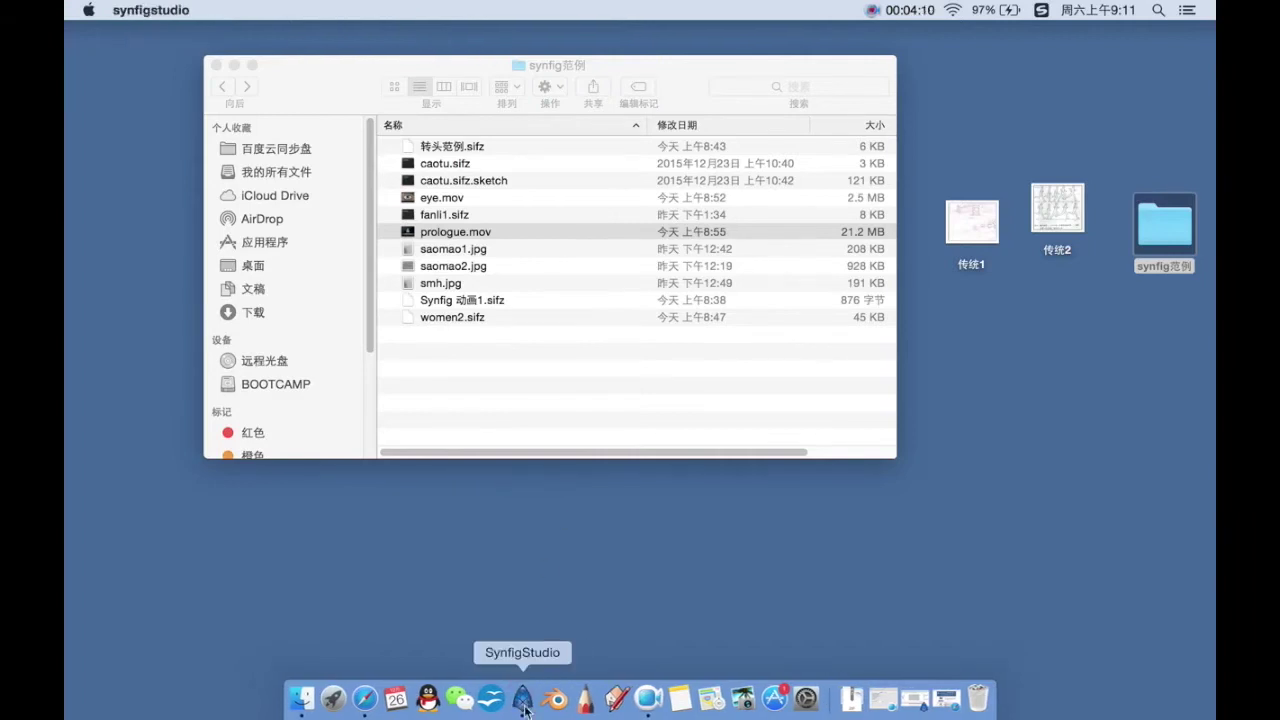
click(912, 697)
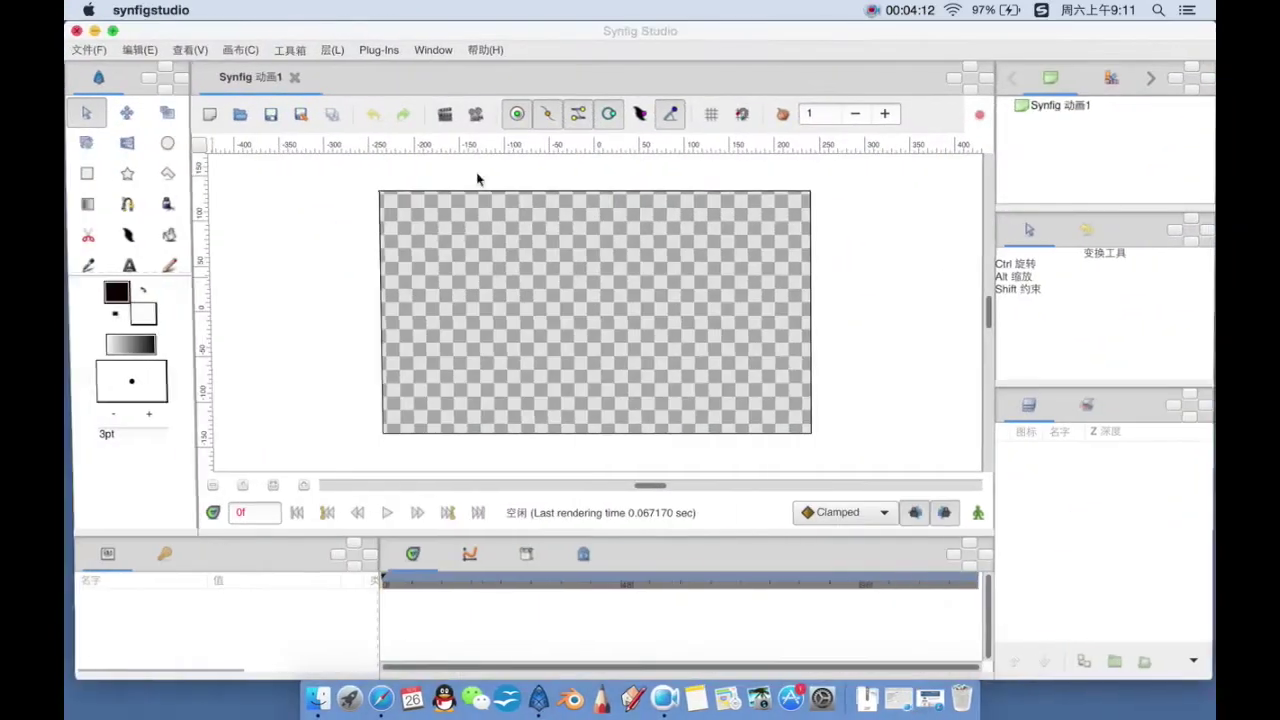
click(485, 50)
click(508, 191)
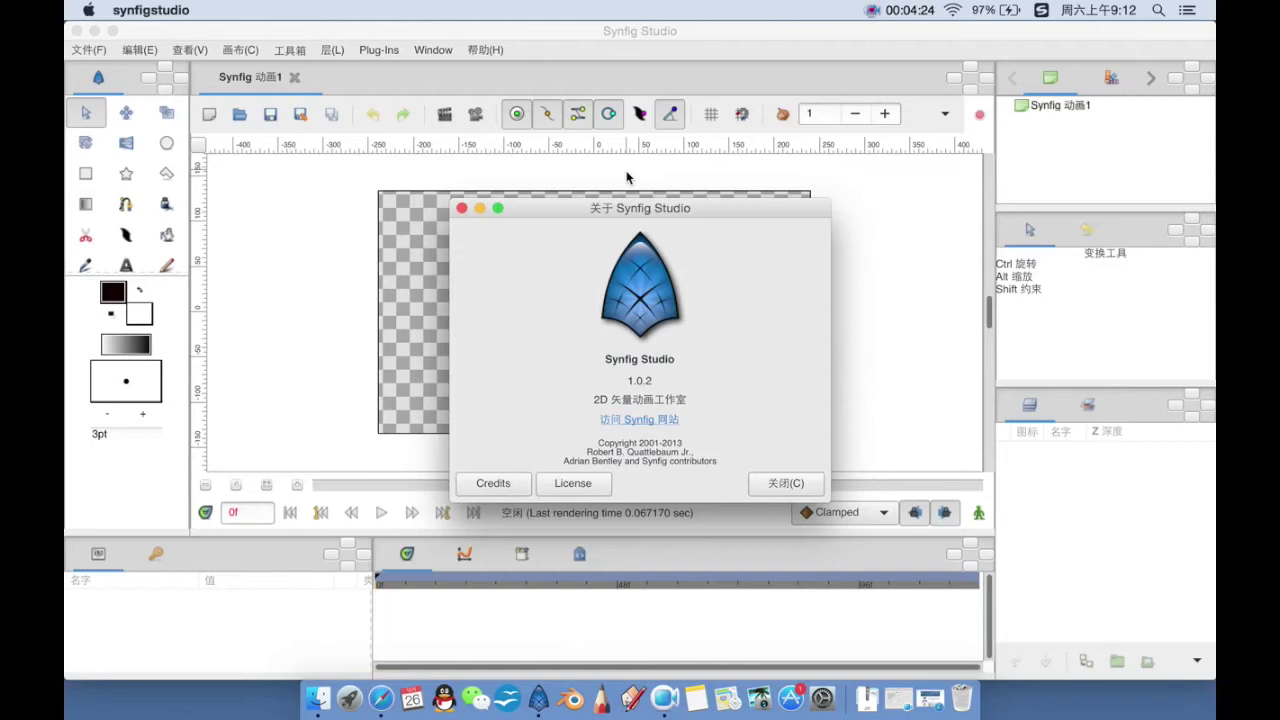
click(461, 208)
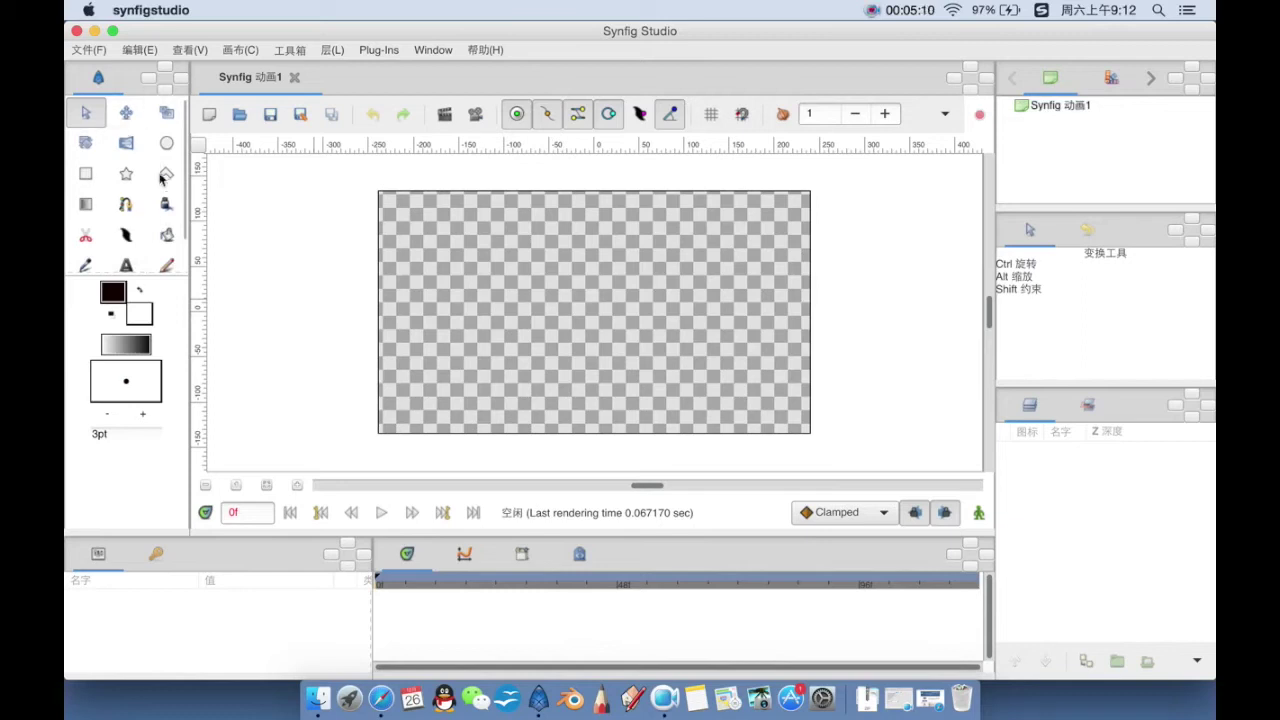
Step: Extend the toolbox to reveal all tools and, with the Spline tool active, enlarge the tool options area
drag(155, 277, 156, 330)
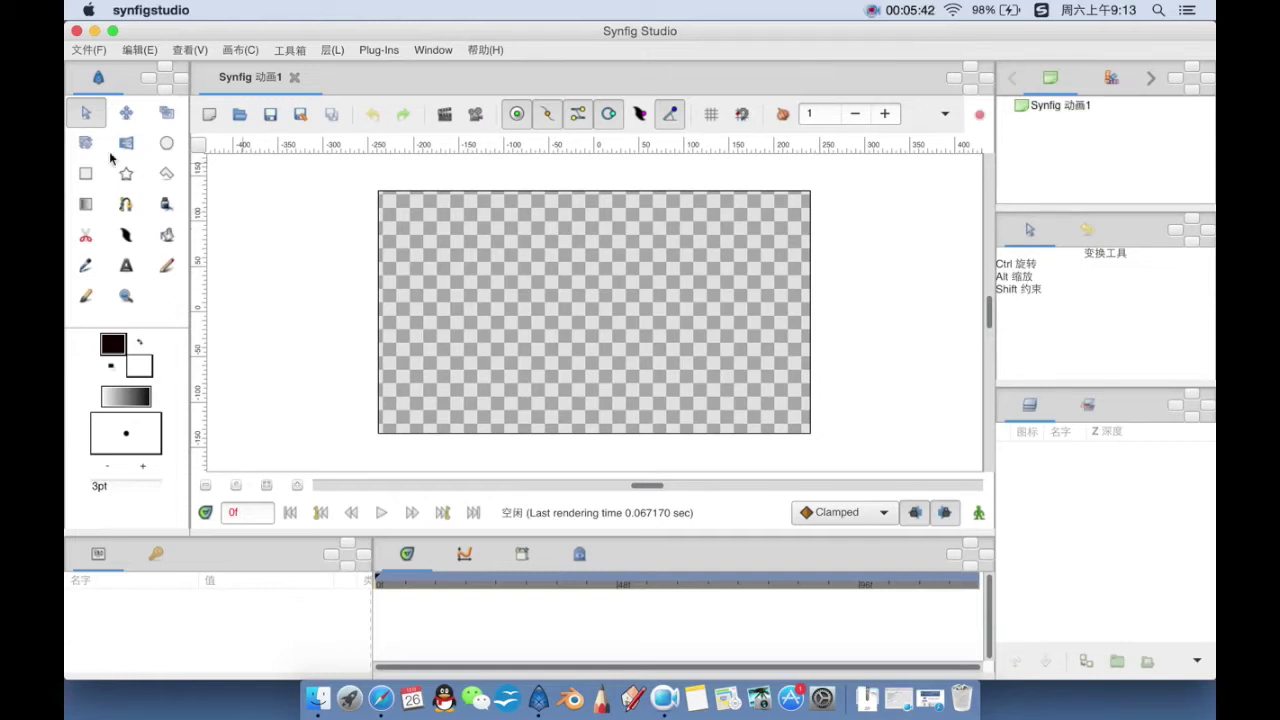
click(125, 112)
click(125, 204)
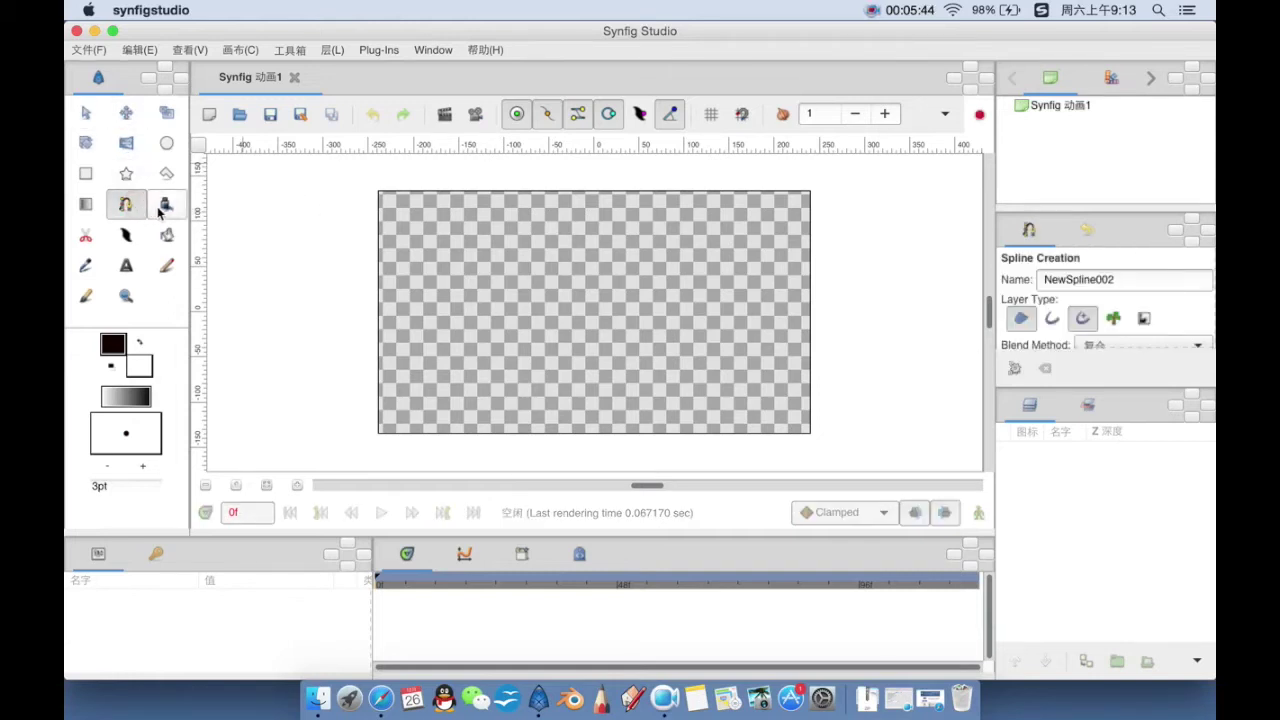
drag(1072, 392, 1090, 548)
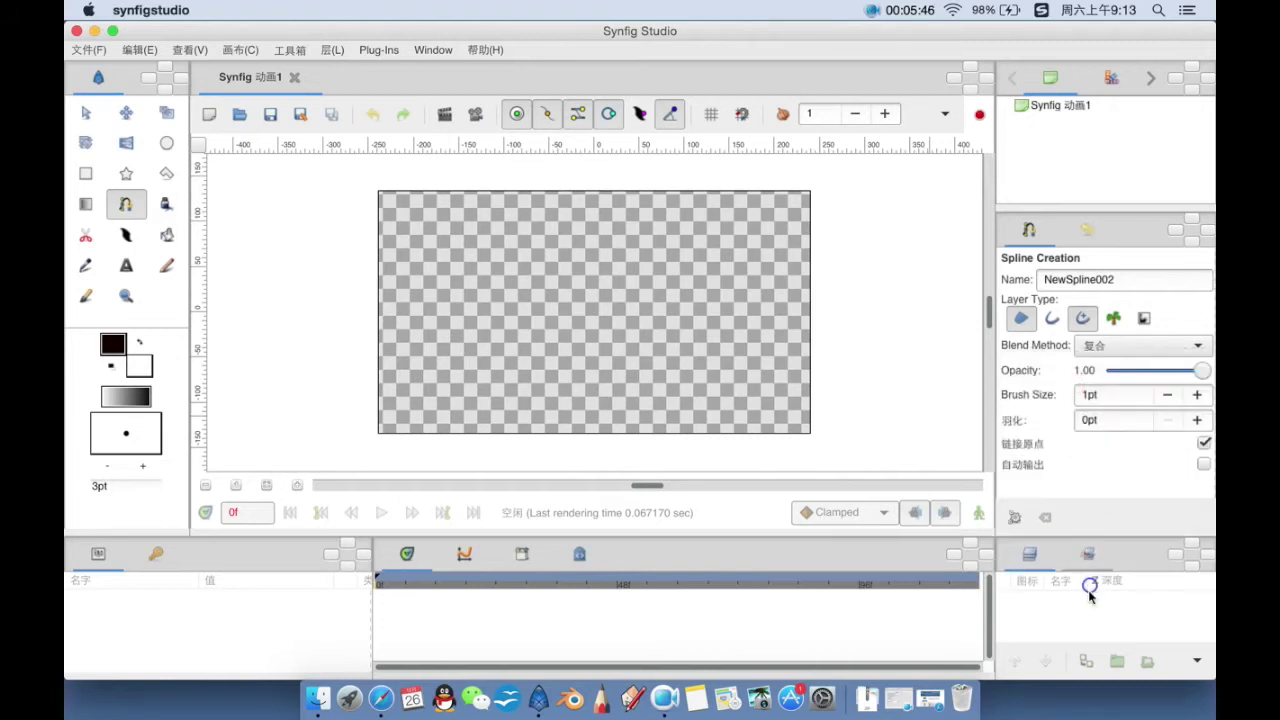
Step: Look through the options of several drawing tools, including Draw, Cutout, Circle, Zoom and Brush
click(166, 204)
click(166, 235)
click(166, 204)
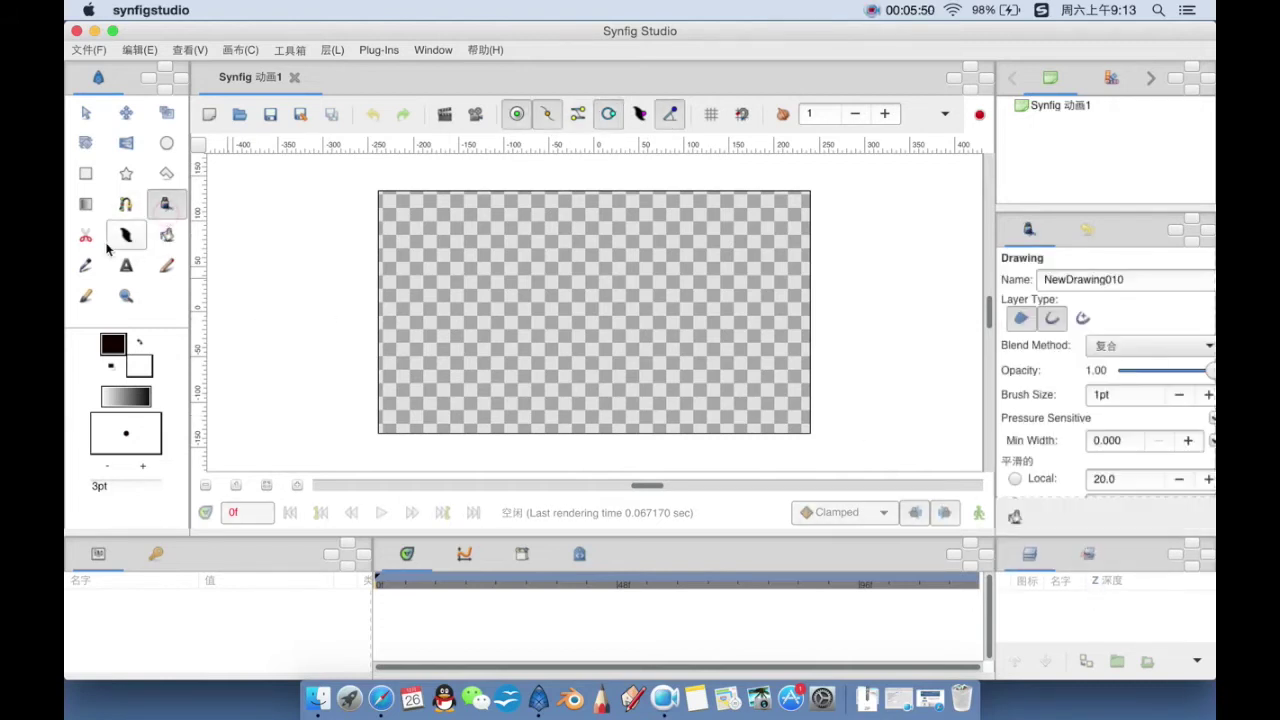
click(126, 235)
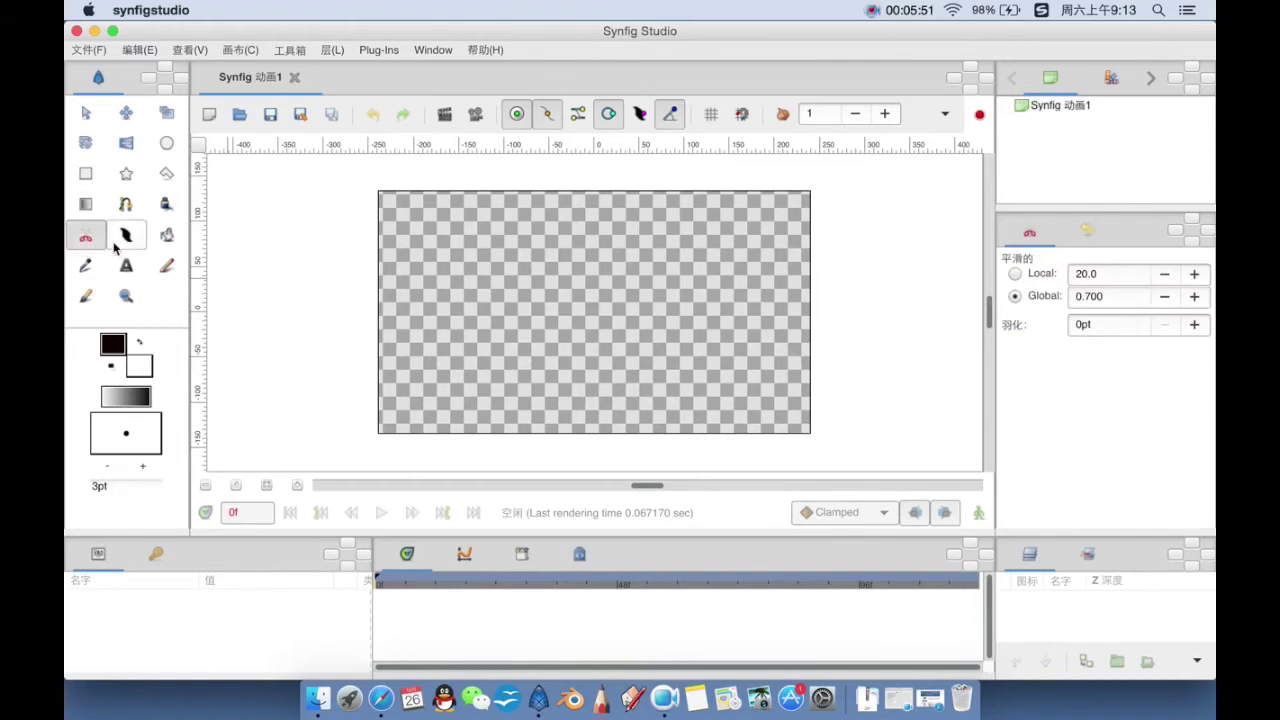
click(166, 177)
click(166, 143)
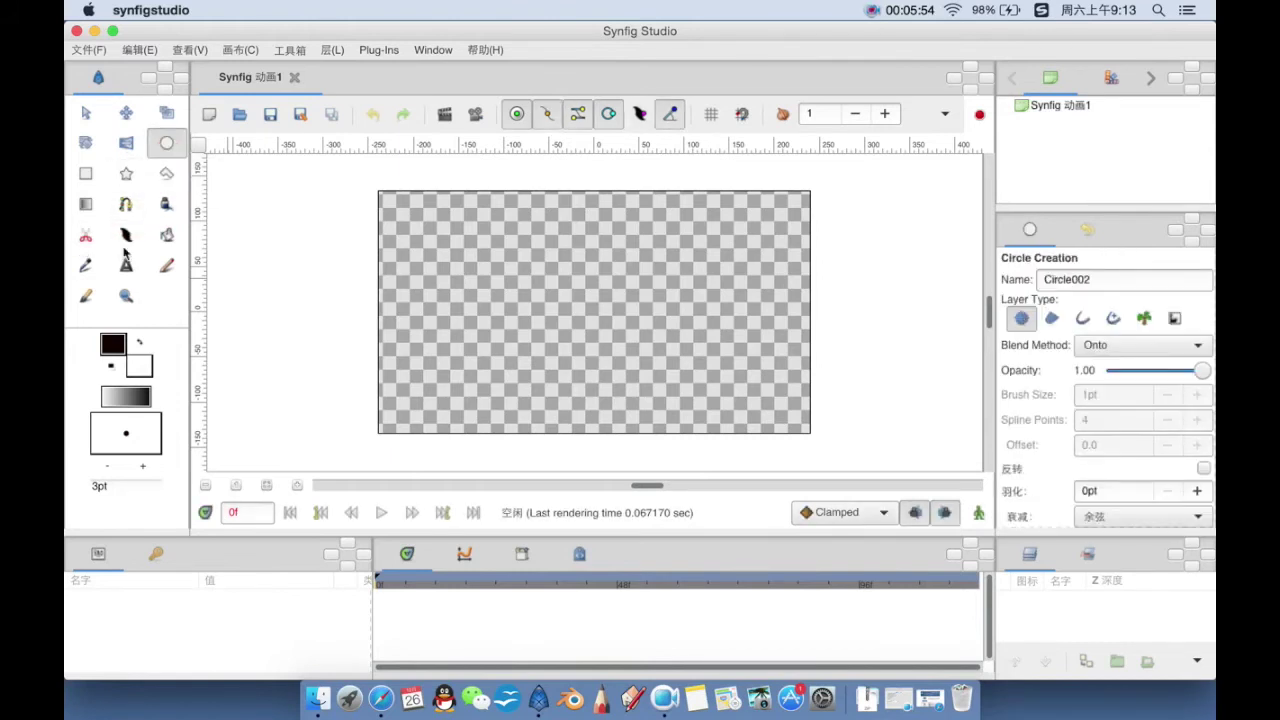
click(164, 267)
click(126, 295)
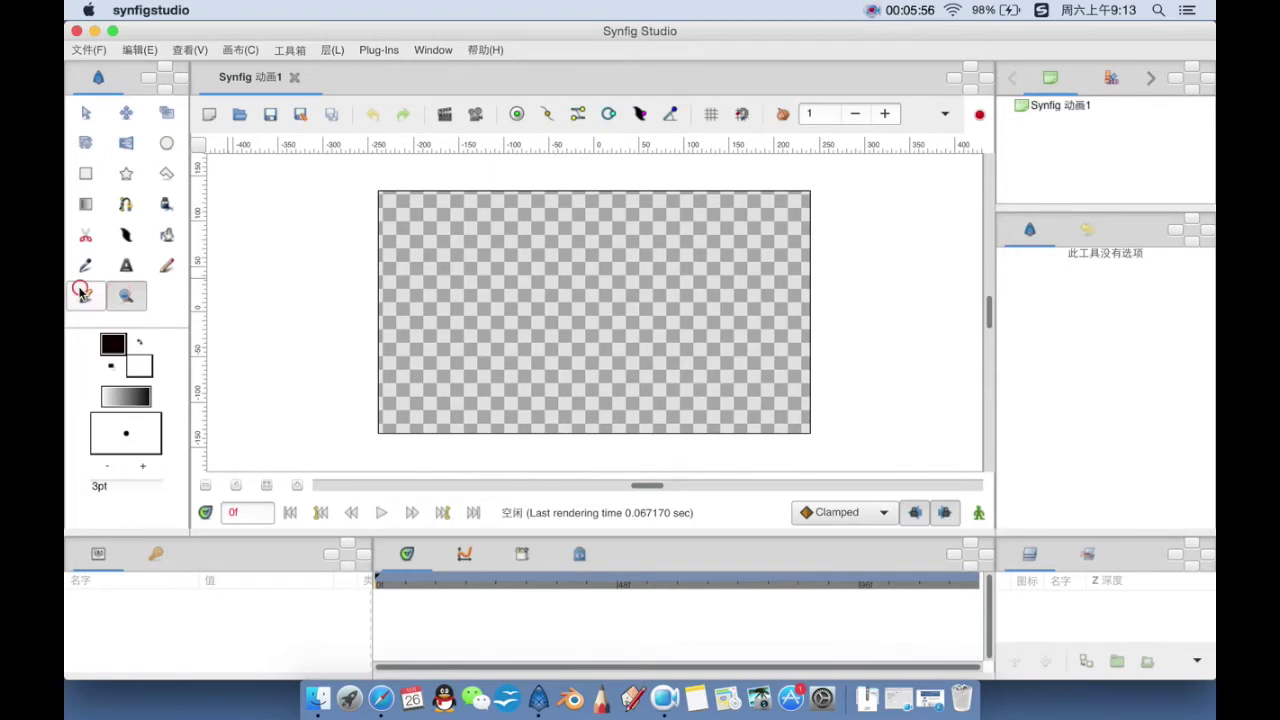
click(86, 295)
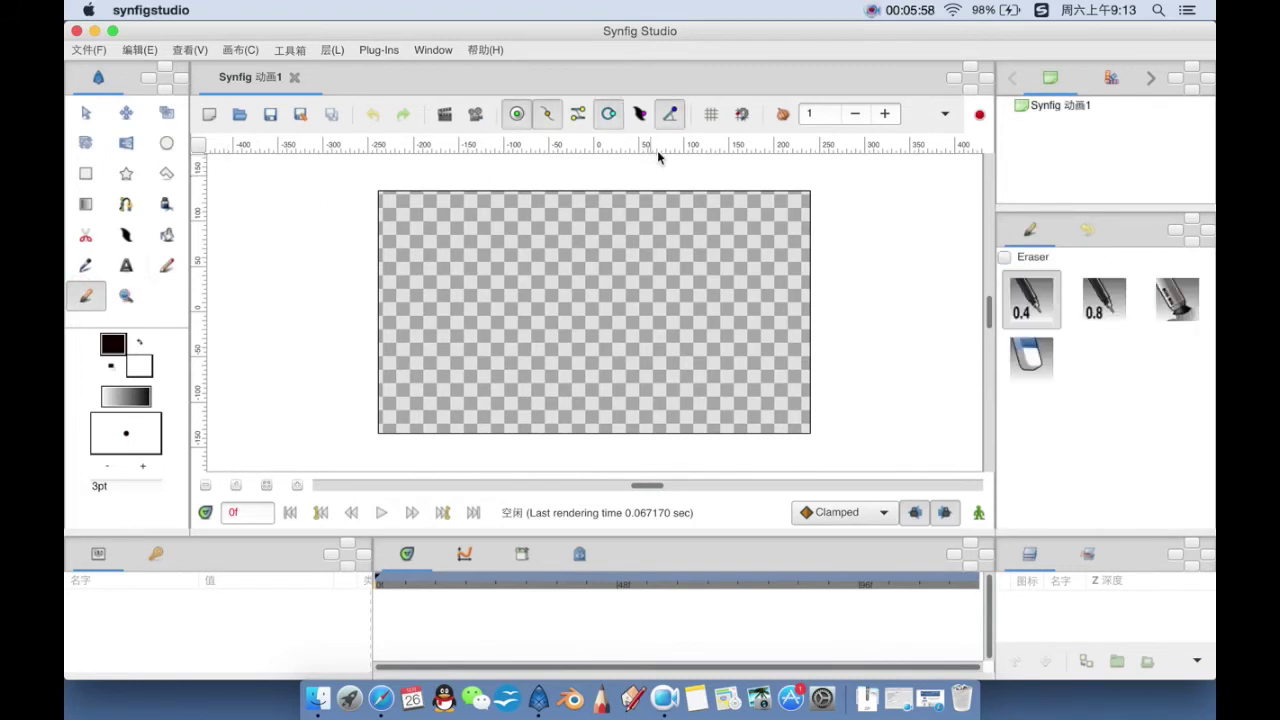
Step: Draw a freehand filled shape across the middle of the canvas with the Draw tool and return to the Transform tool
drag(292, 537, 294, 498)
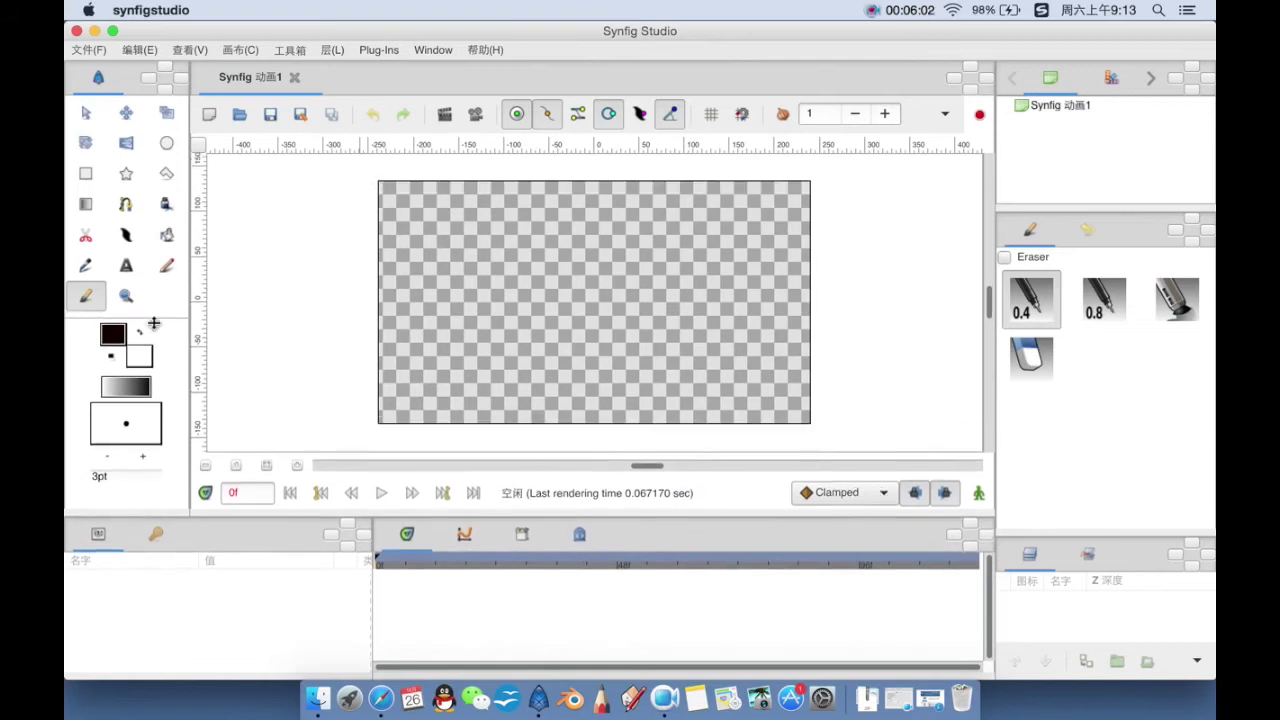
click(166, 204)
mouse_move(449, 336)
mouse_down()
mouse_move(686, 280)
mouse_move(450, 338)
mouse_up()
click(86, 113)
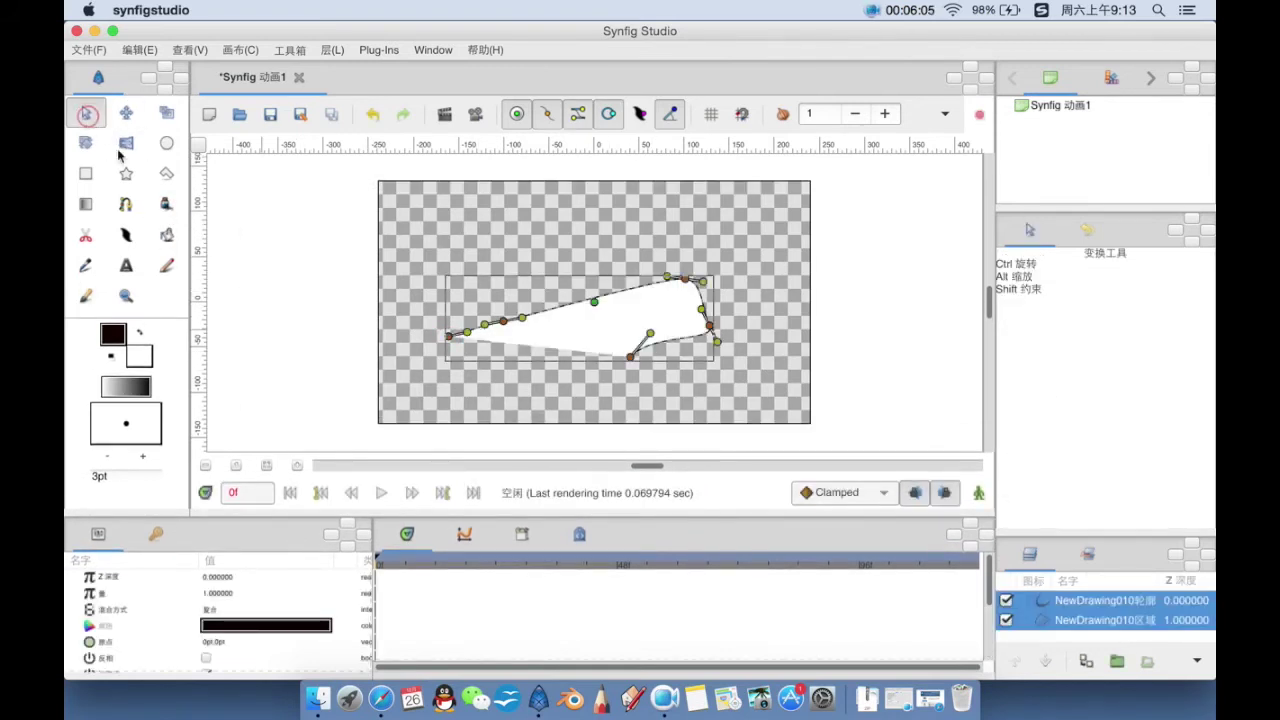
Step: Enlarge the parameters and timeline area below the canvas to view more layer parameters, and shrink it back partway
click(194, 516)
click(202, 519)
drag(202, 519, 224, 447)
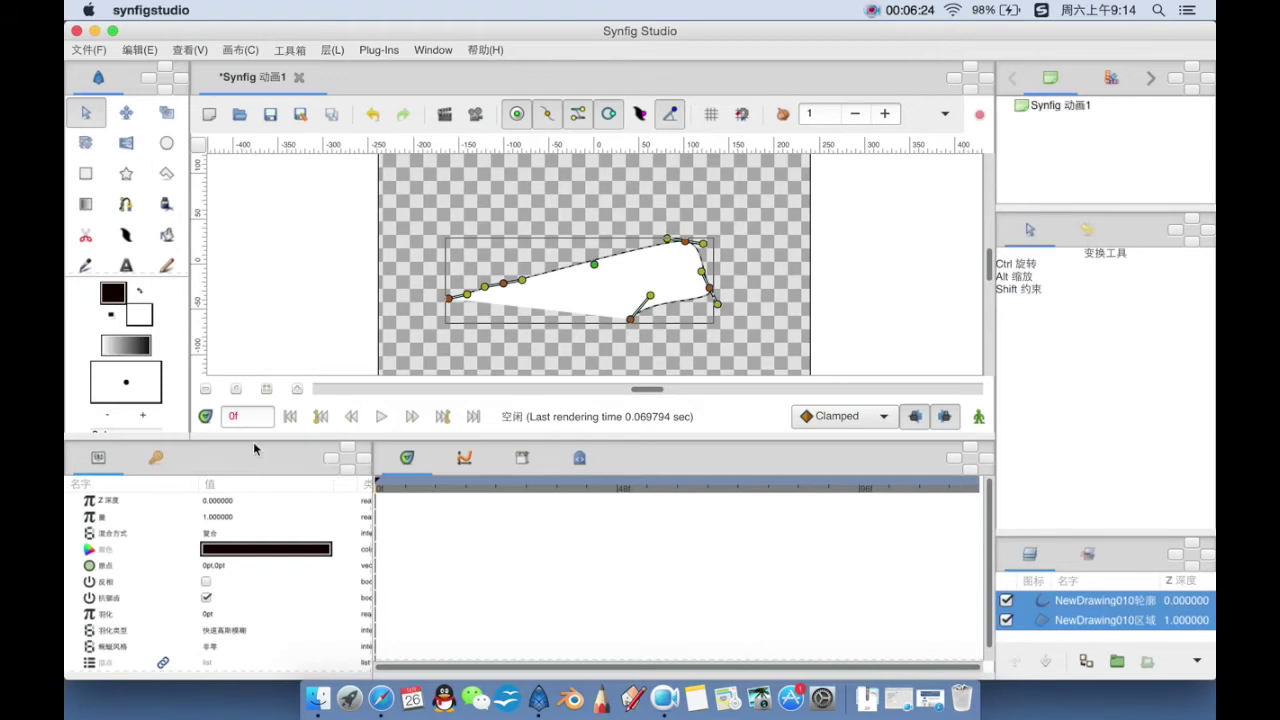
drag(252, 439, 258, 496)
Step: Move the time cursor to frame 25 and pull the drawn shape's lowest vertex further down
drag(408, 530, 501, 535)
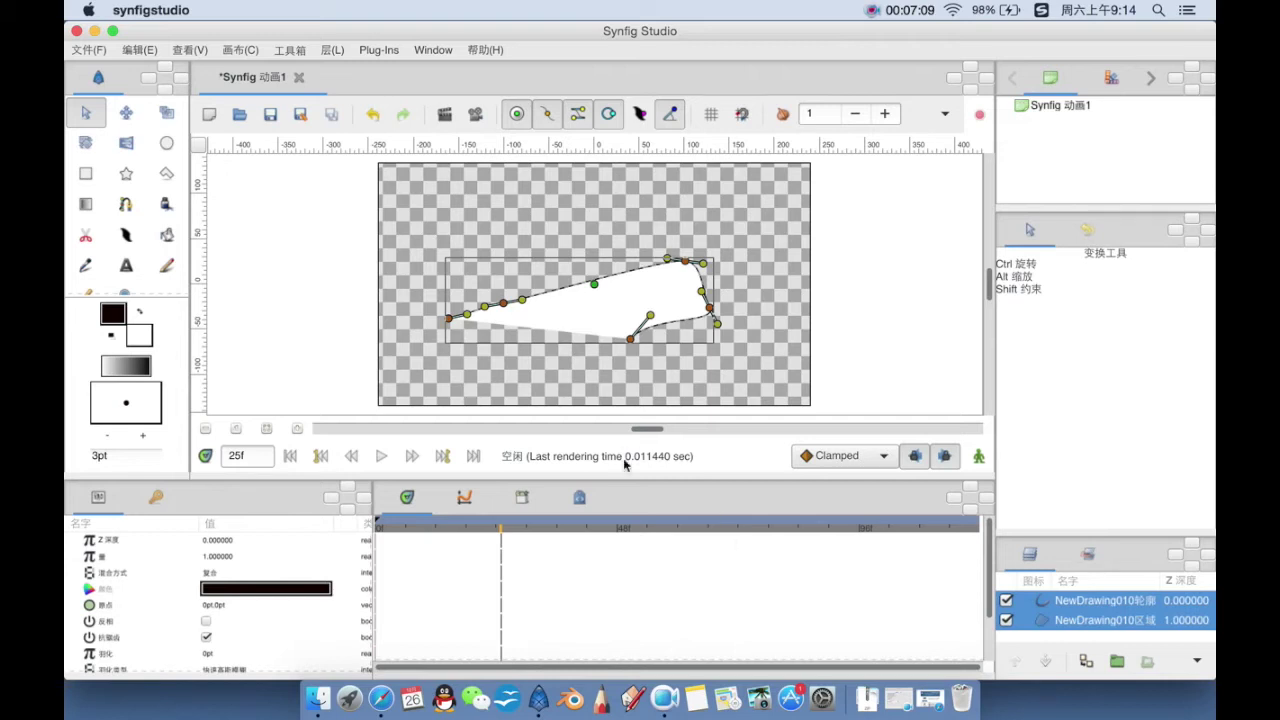
drag(629, 338, 629, 370)
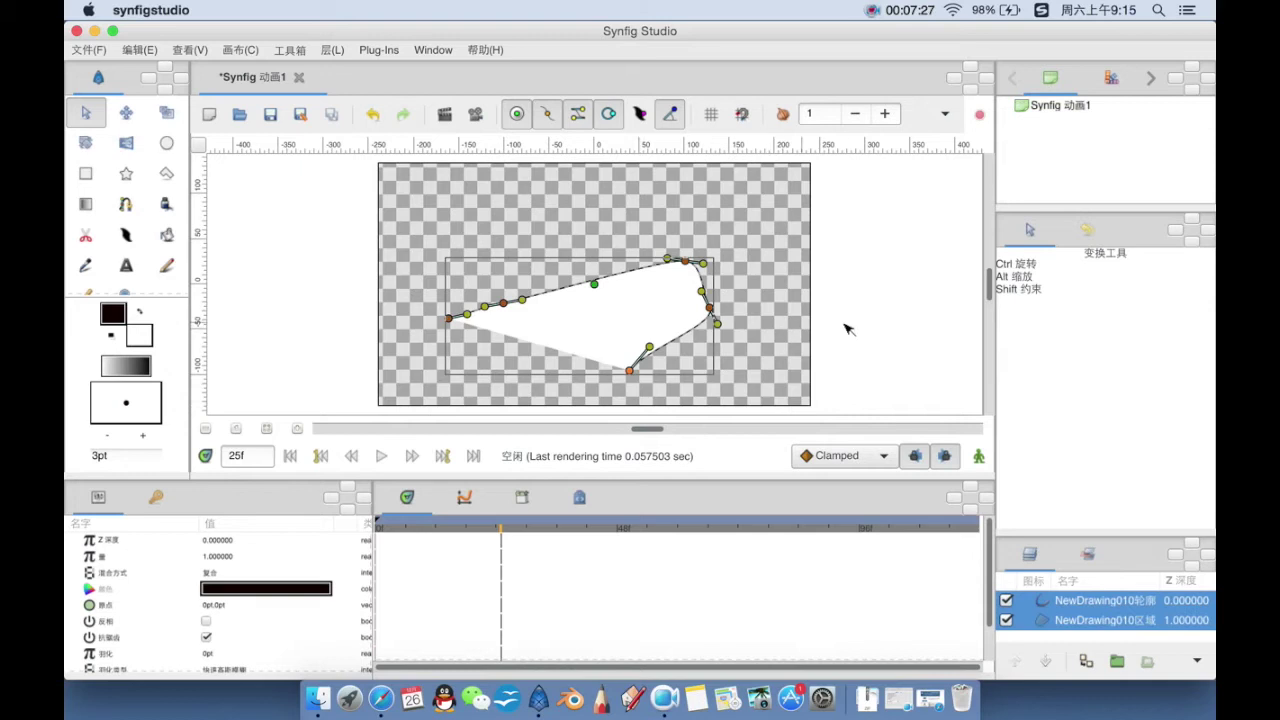
Step: Enlarge the layers area and look through the history, keyframes, canvas metadata, parameters, layers and timetrack panels
drag(1035, 538, 1050, 350)
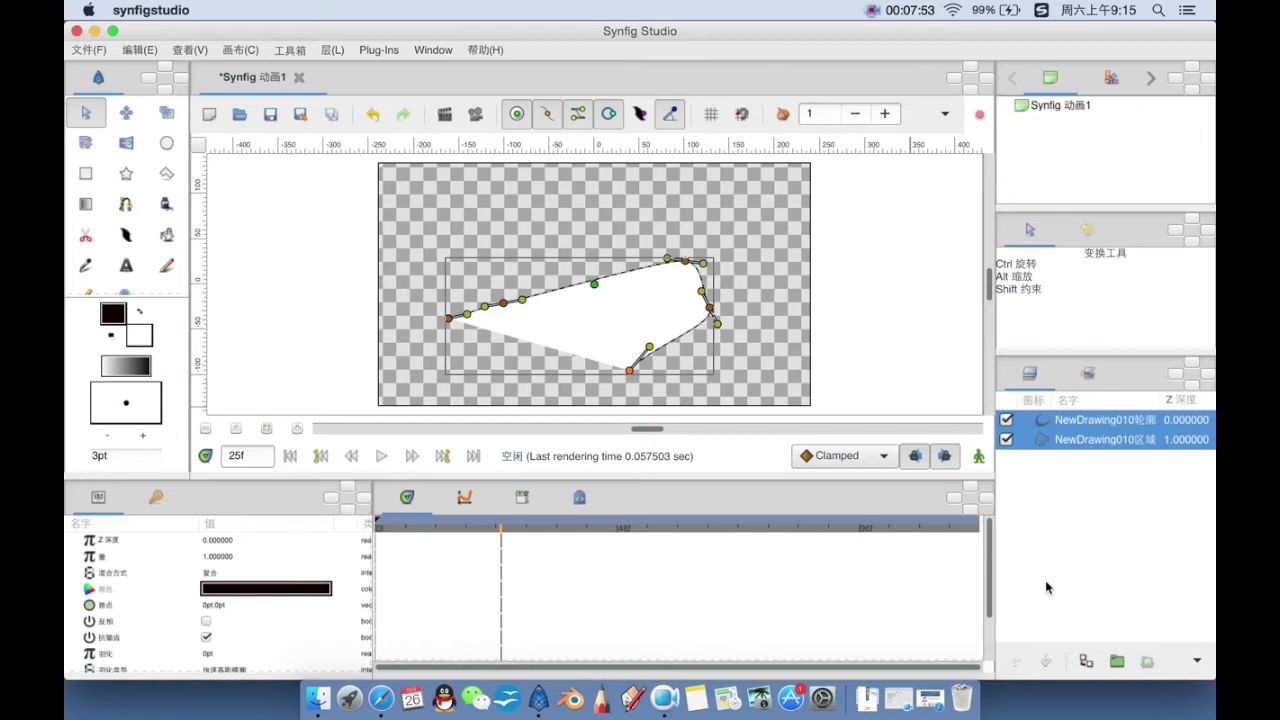
click(1082, 371)
click(1081, 229)
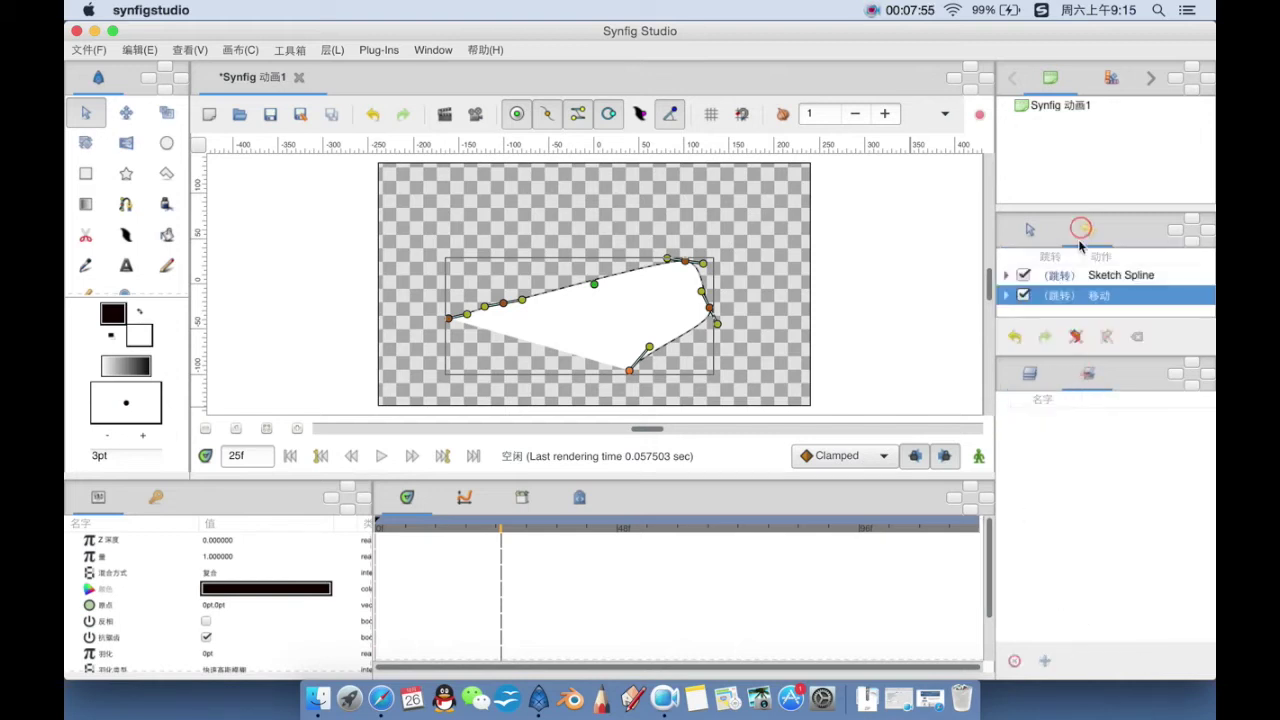
click(155, 497)
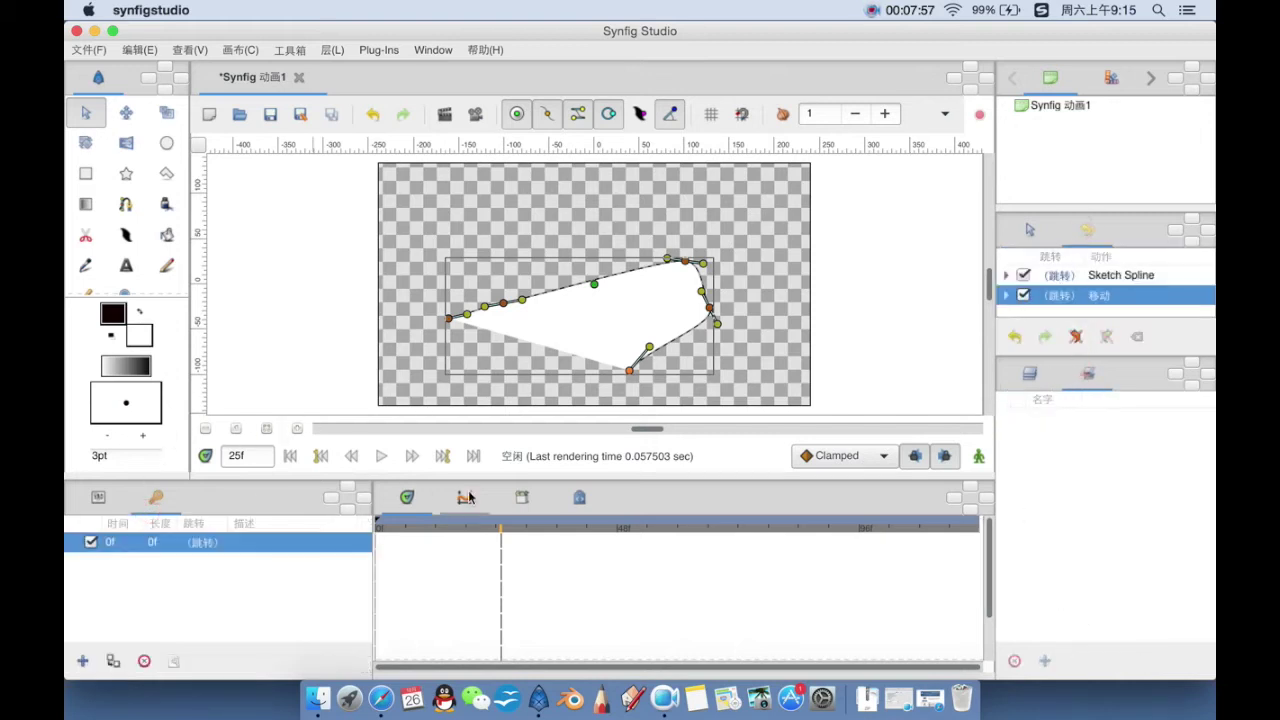
click(579, 497)
click(99, 497)
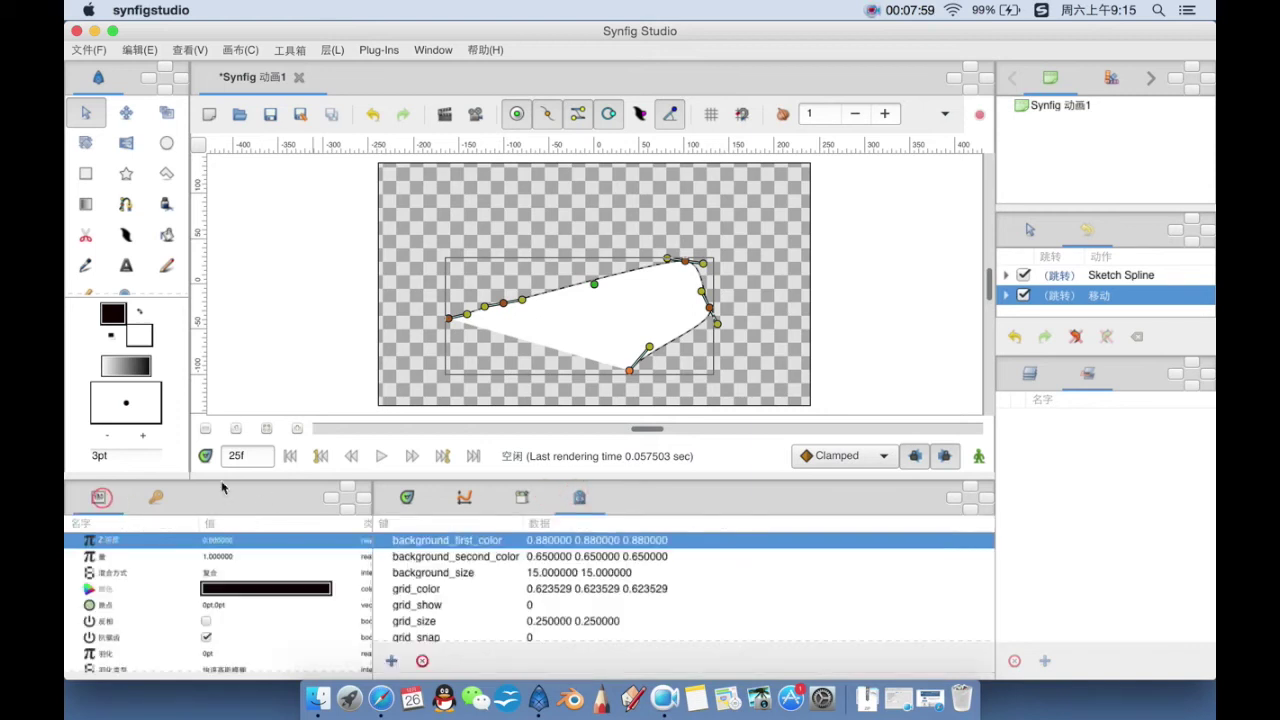
click(1033, 373)
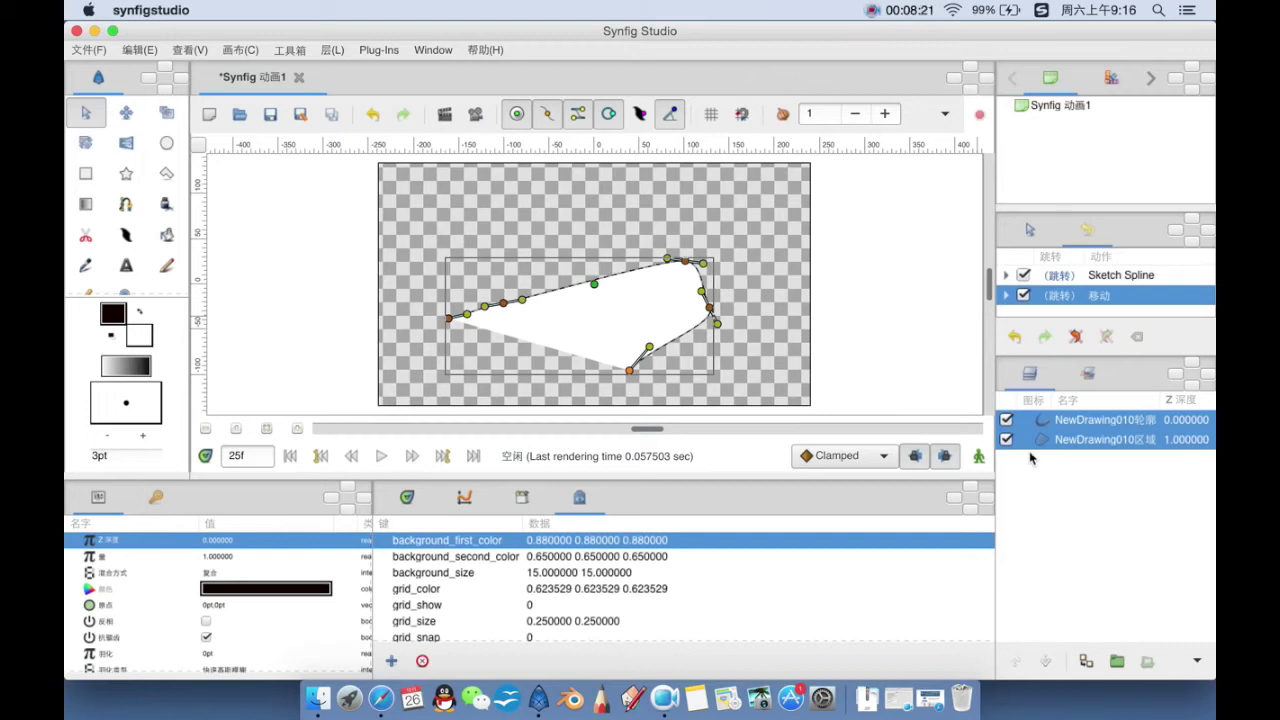
click(406, 498)
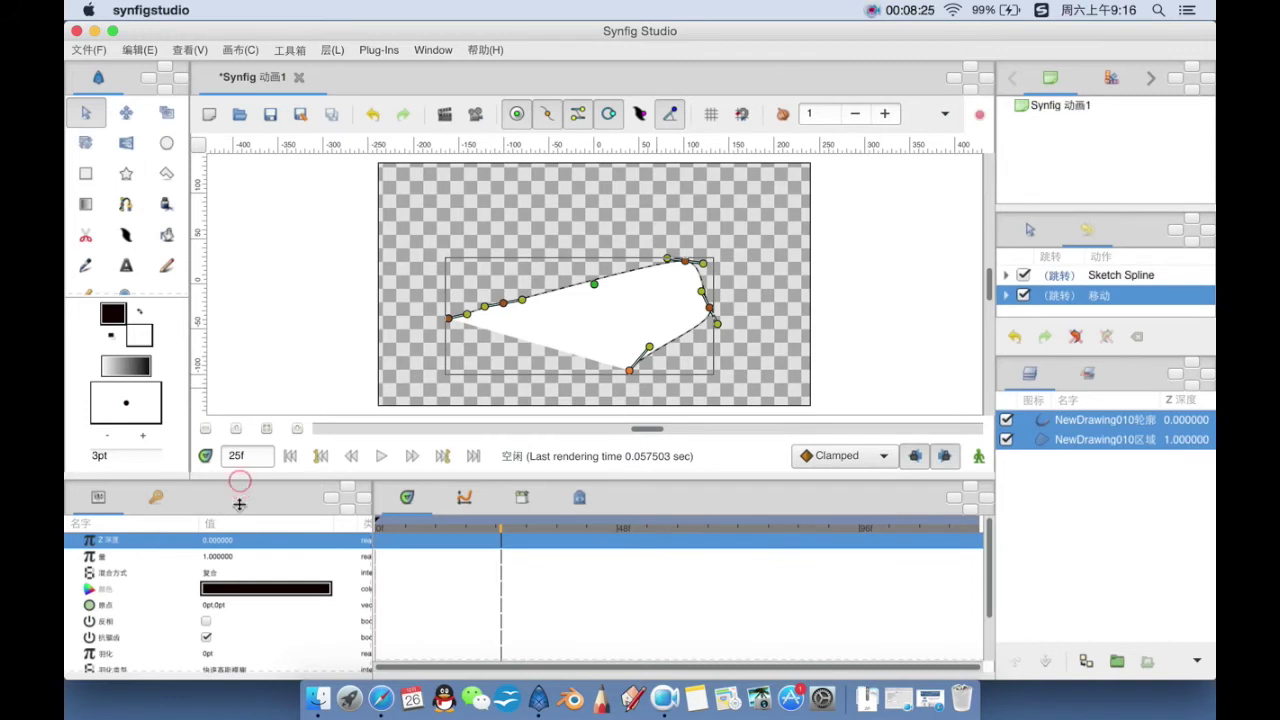
Step: Reduce the height of the parameters and timeline area and delete both layers of the drawn shape
drag(240, 480, 240, 522)
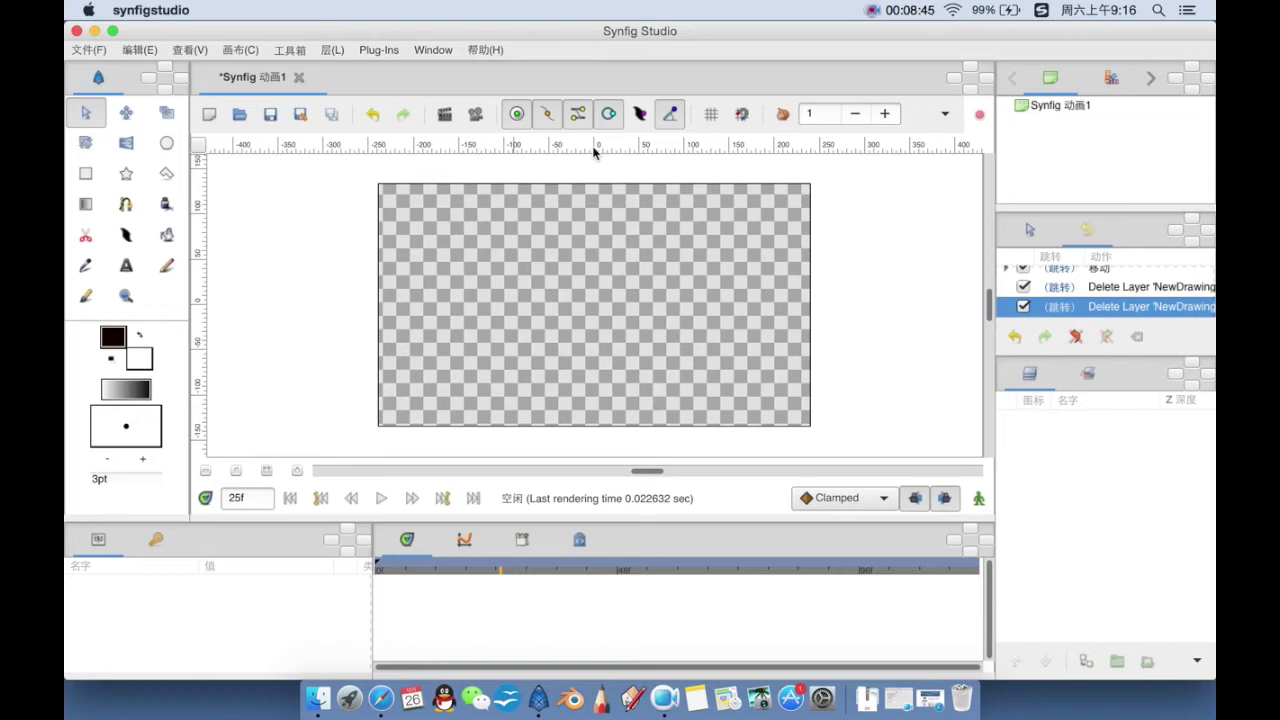
key(ctrl+equal)
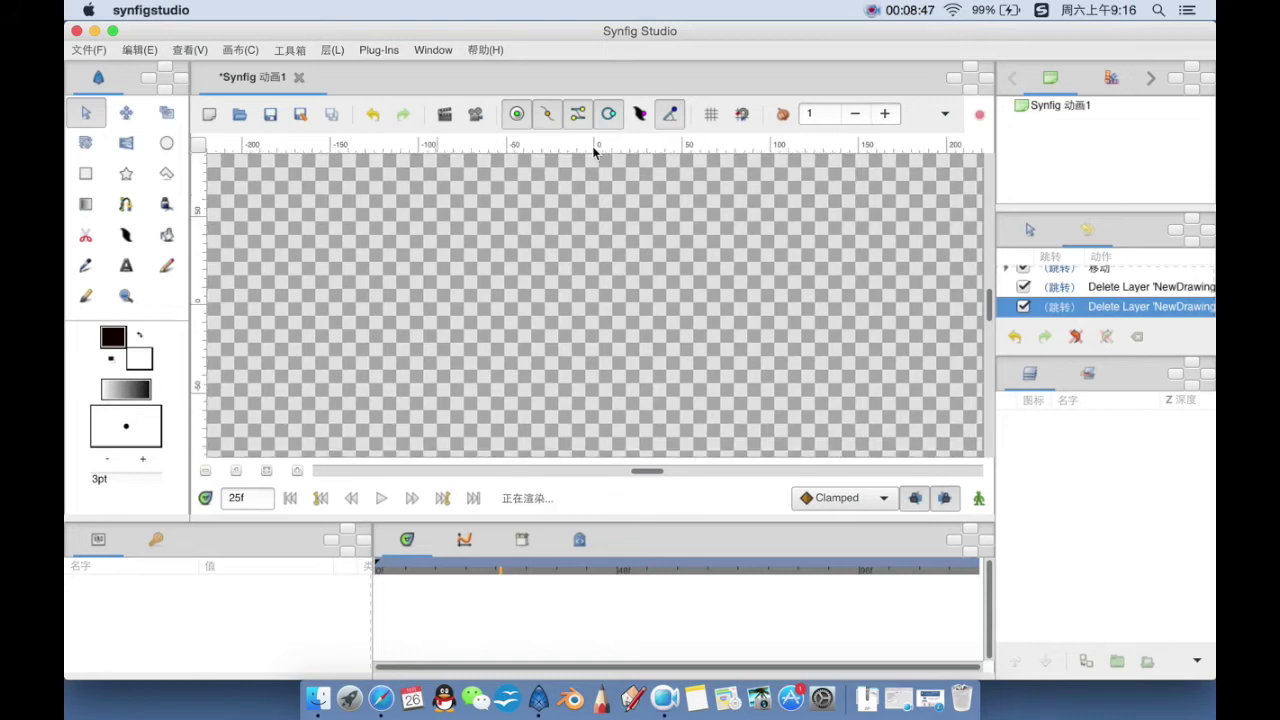
key(ctrl+equal)
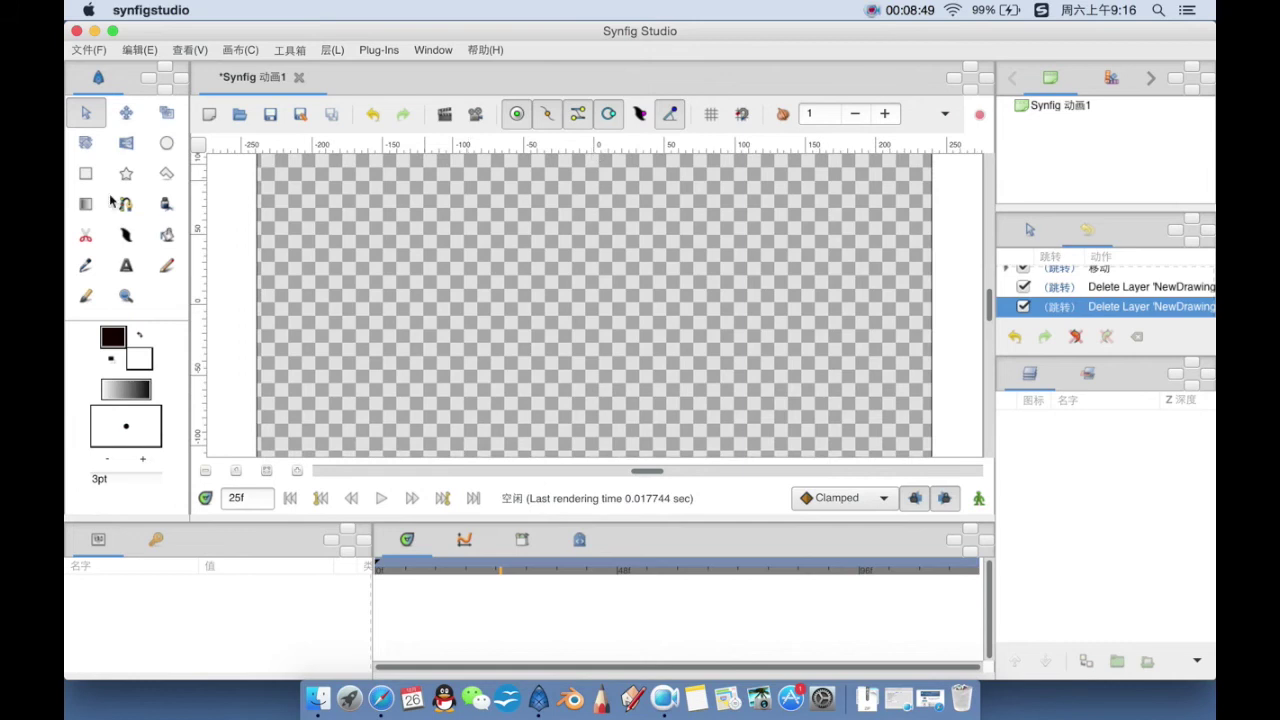
Step: Open the recent file women2.sifz
click(76, 50)
mouse_move(127, 107)
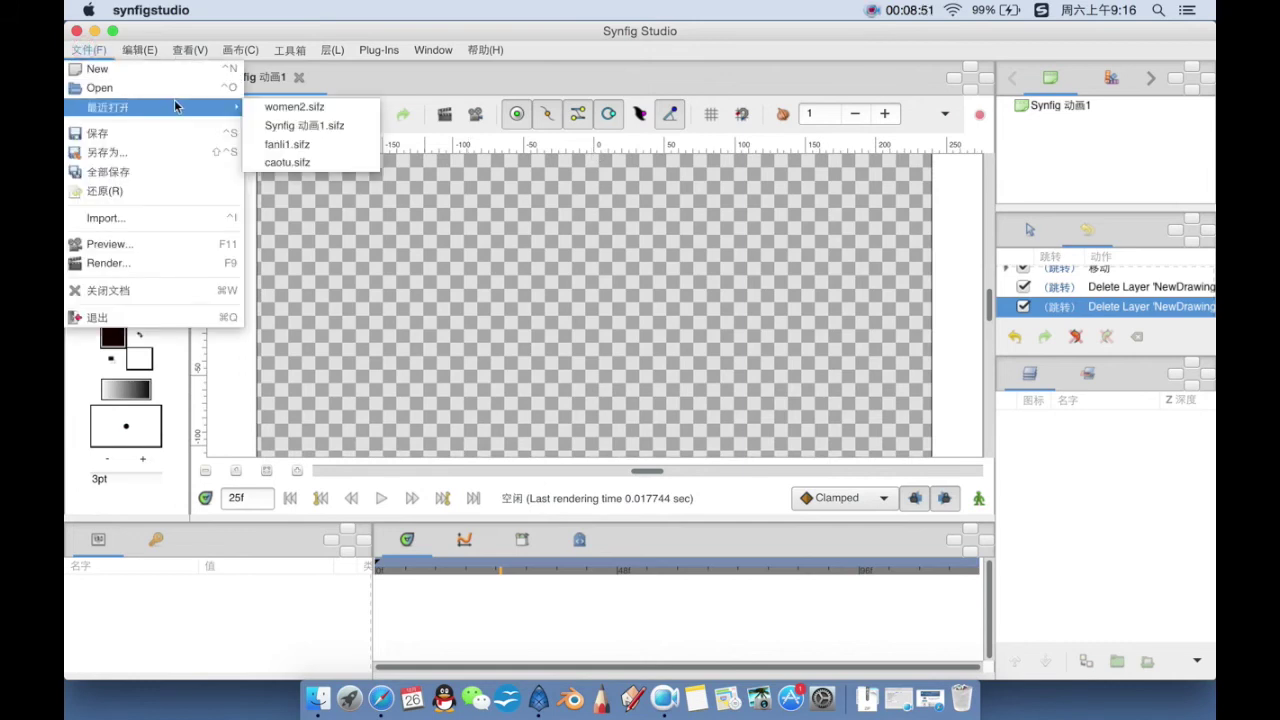
click(277, 107)
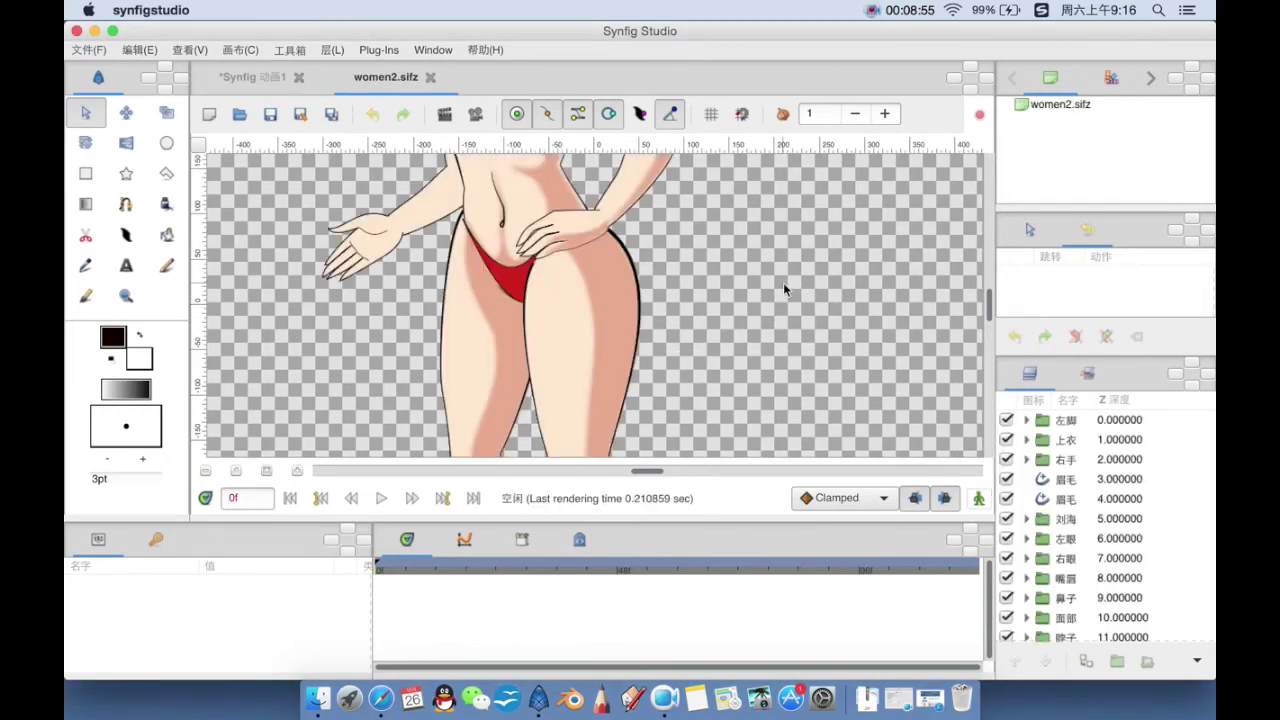
Step: Examine the woman character in women2.sifz, from the face in close-up to the full figure on the canvas
scroll(782, 278, up, 5)
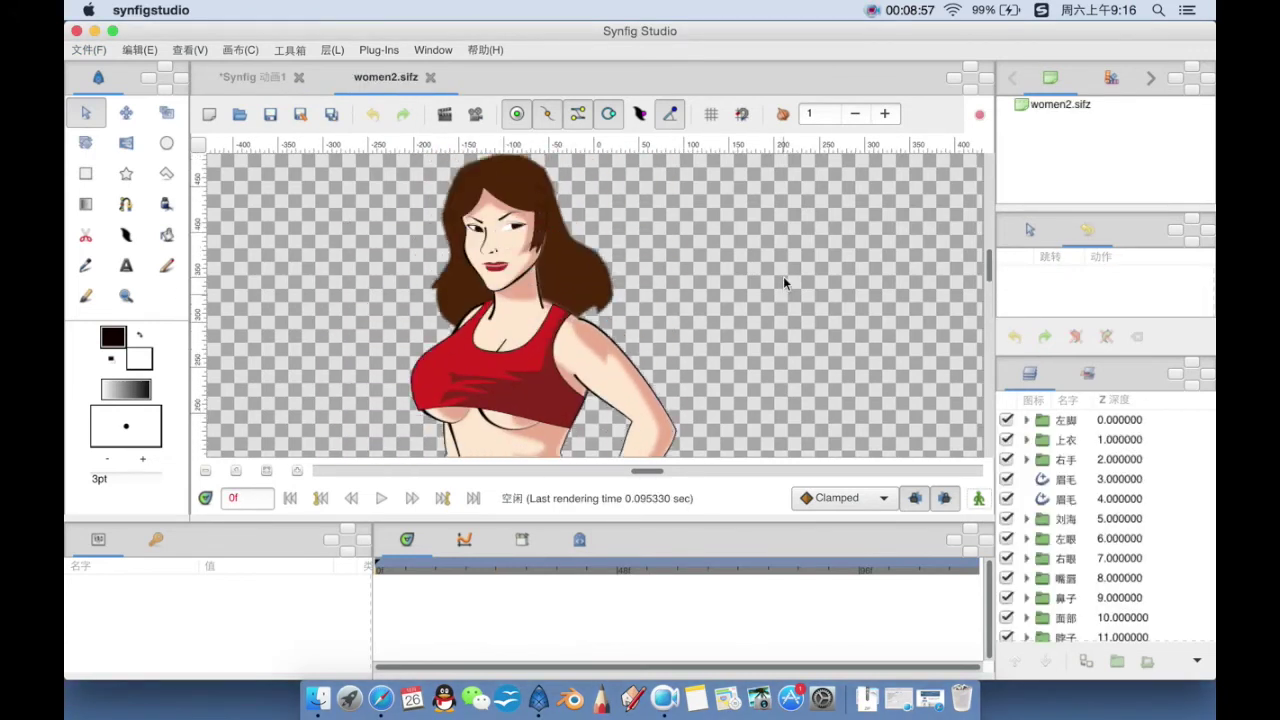
scroll(808, 285, up, 3)
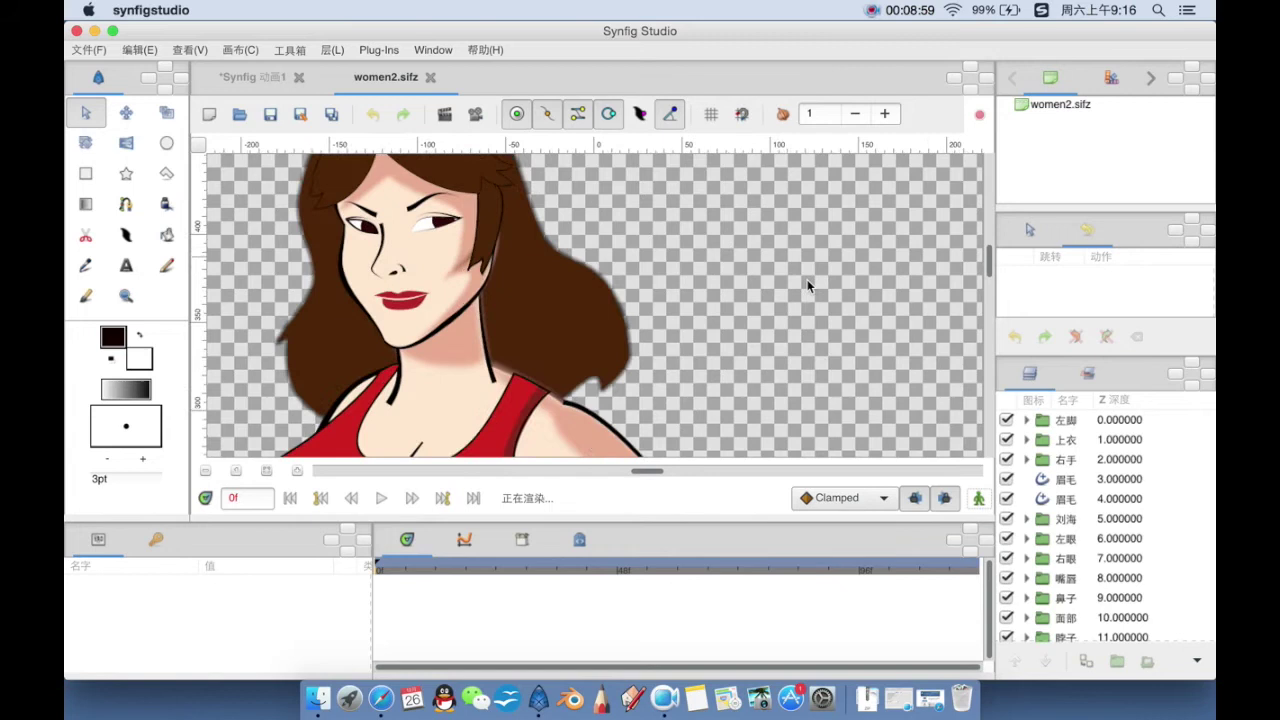
scroll(807, 279, down, 5)
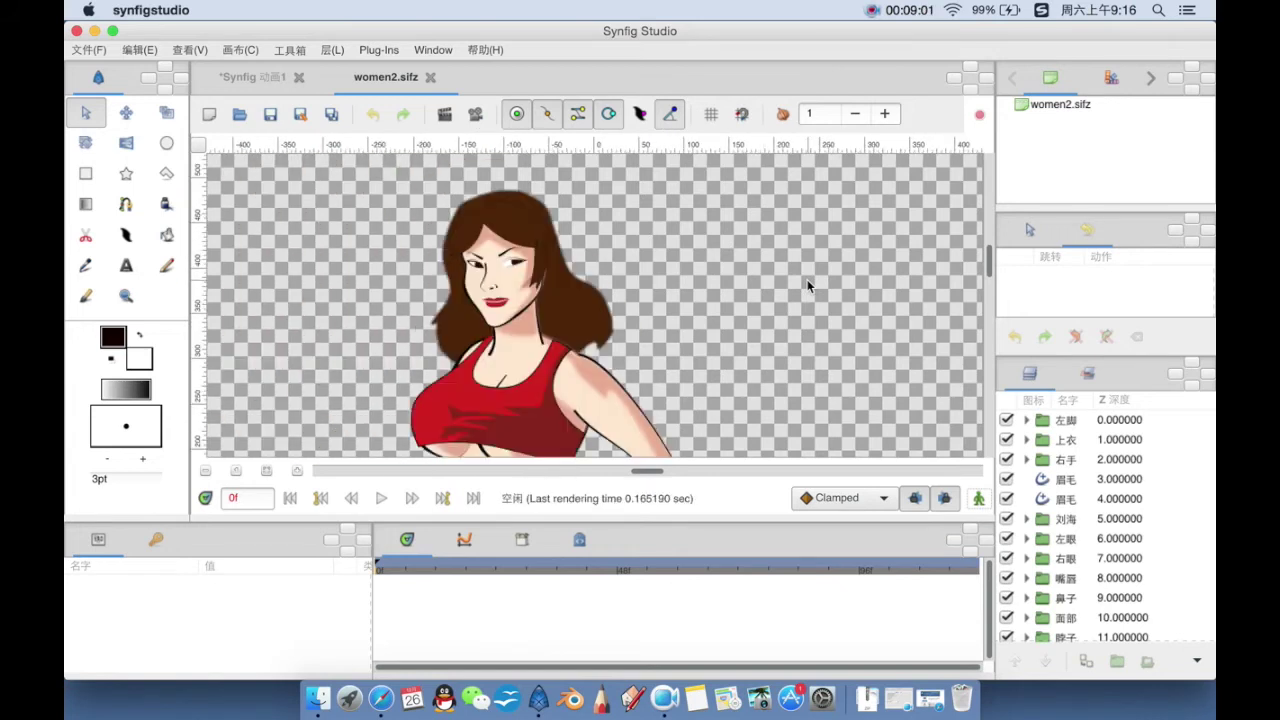
scroll(808, 285, down, 2)
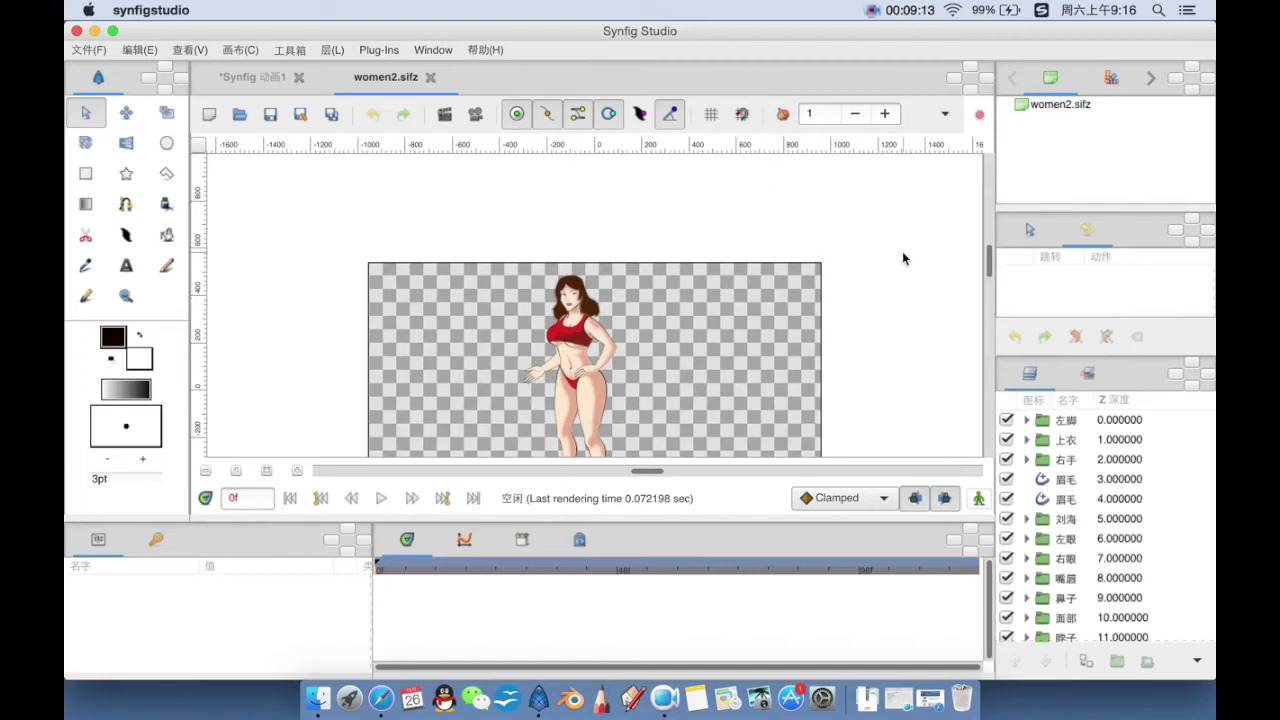
scroll(905, 254, down, 3)
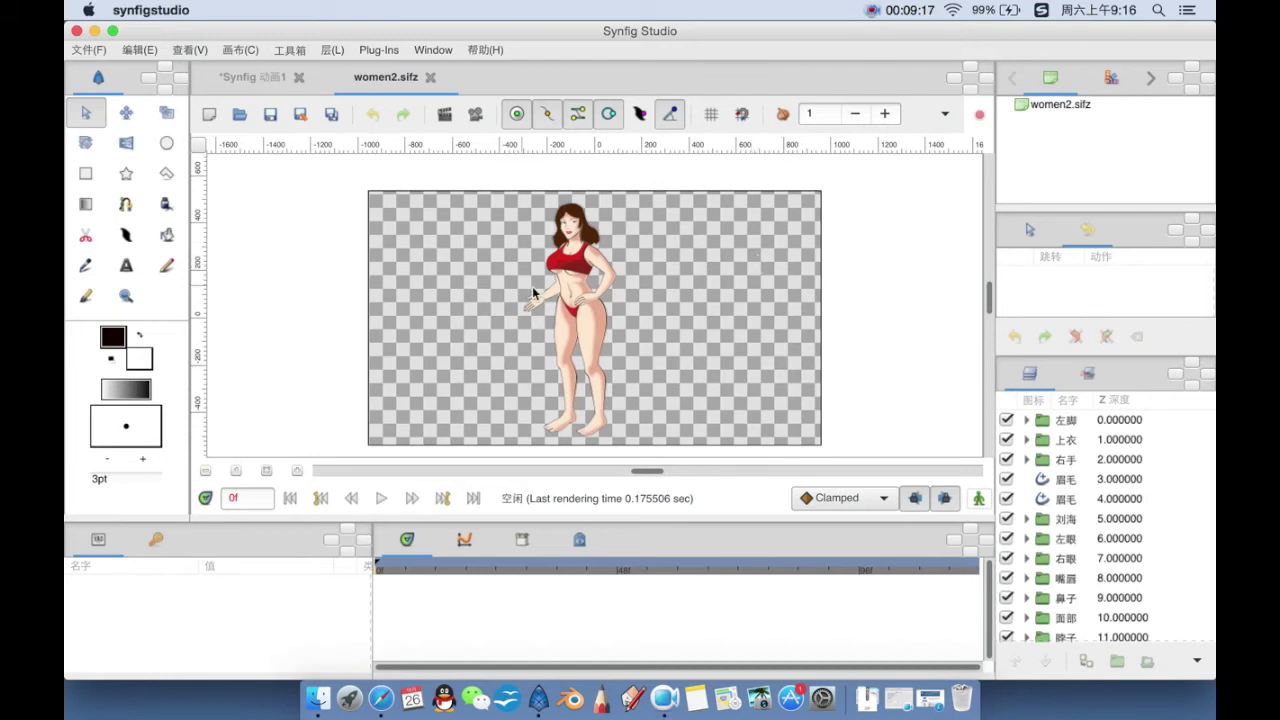
scroll(560, 286, left, 2)
scroll(592, 286, left, 3)
scroll(631, 288, right, 6)
scroll(610, 280, down, 2)
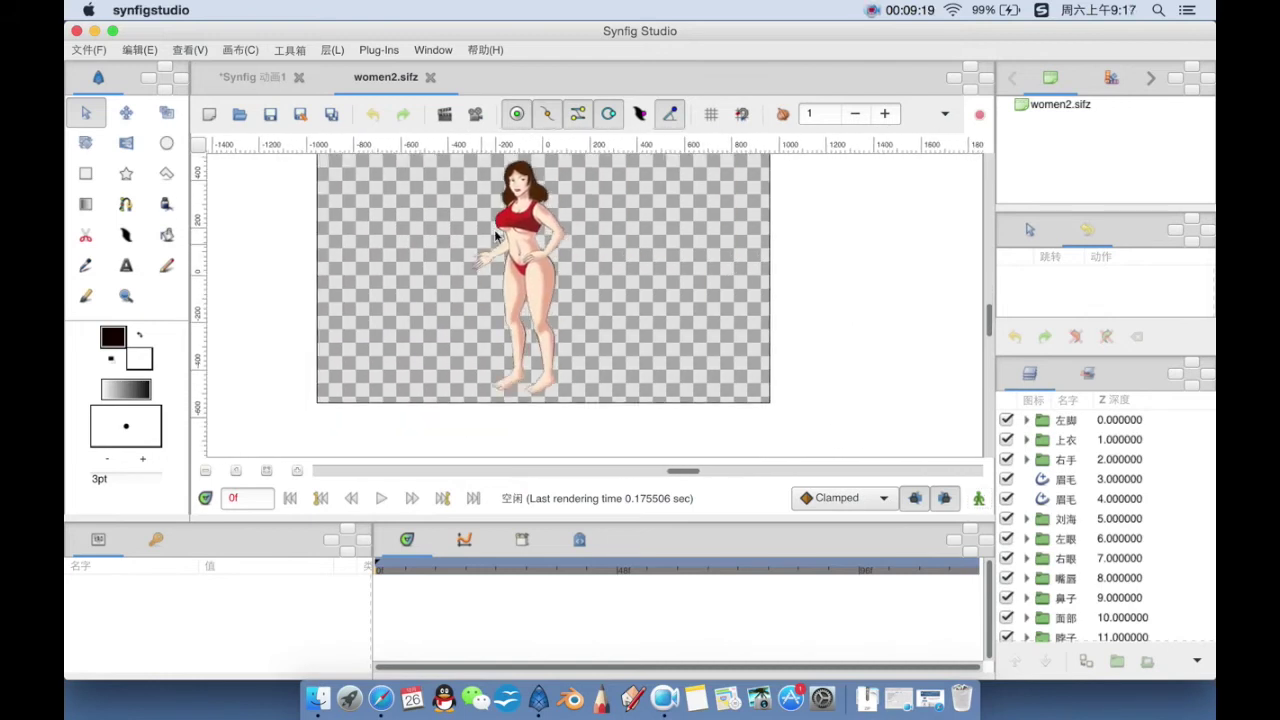
scroll(600, 268, left, 5)
scroll(585, 275, right, 3)
scroll(580, 285, up, 2)
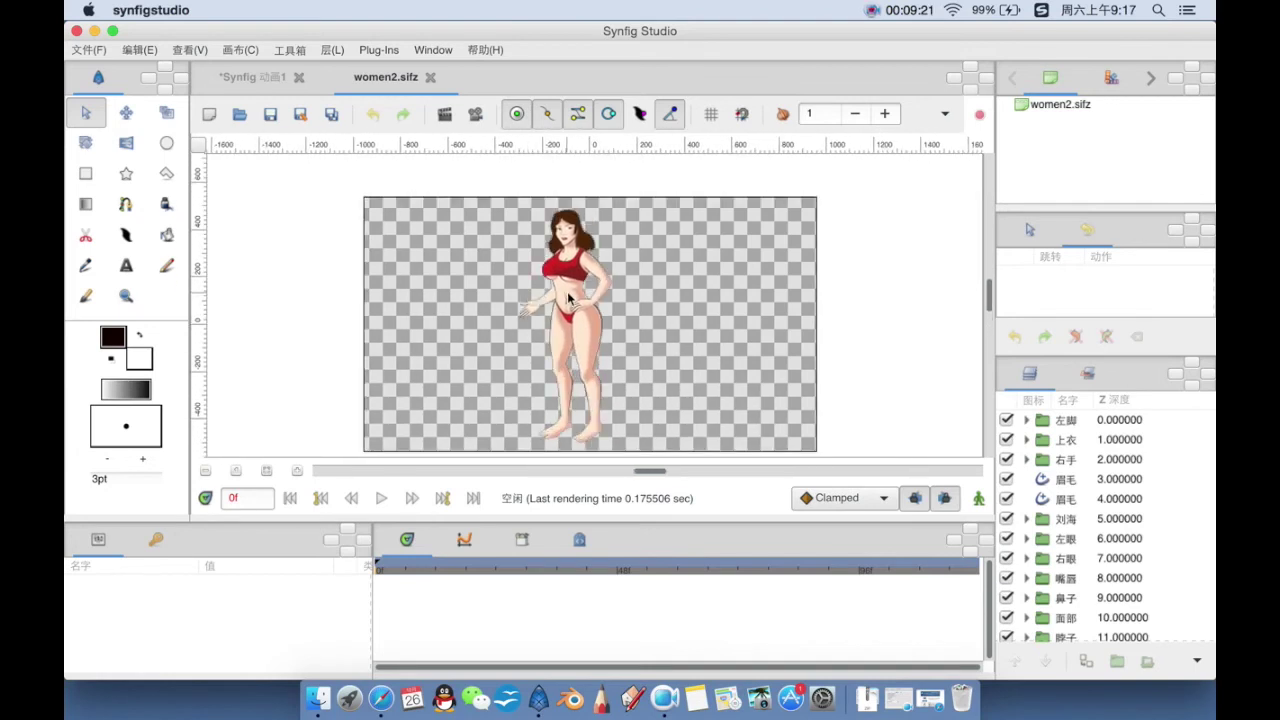
Step: Examine the woman character's waist, arms, upper body and head in close-up on the canvas
scroll(562, 298, up, 6)
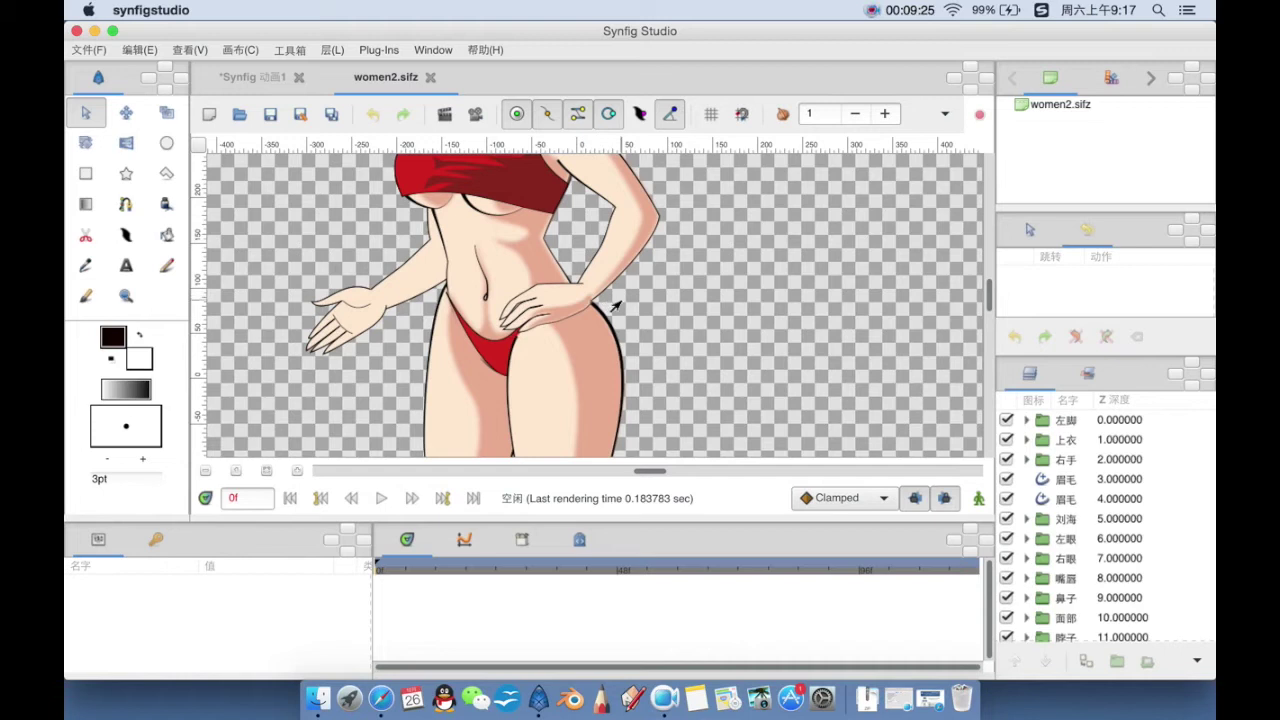
scroll(645, 322, left, 1)
scroll(645, 322, up, 5)
scroll(645, 322, left, 5)
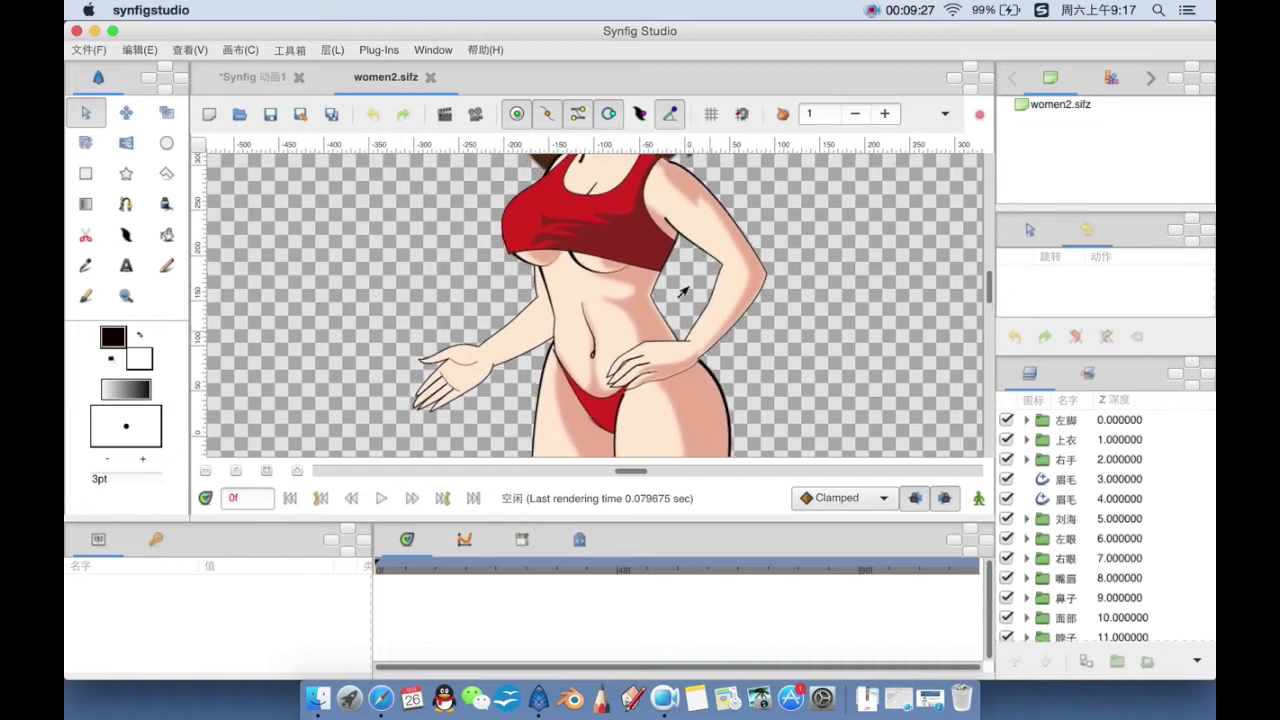
scroll(727, 370, up, 5)
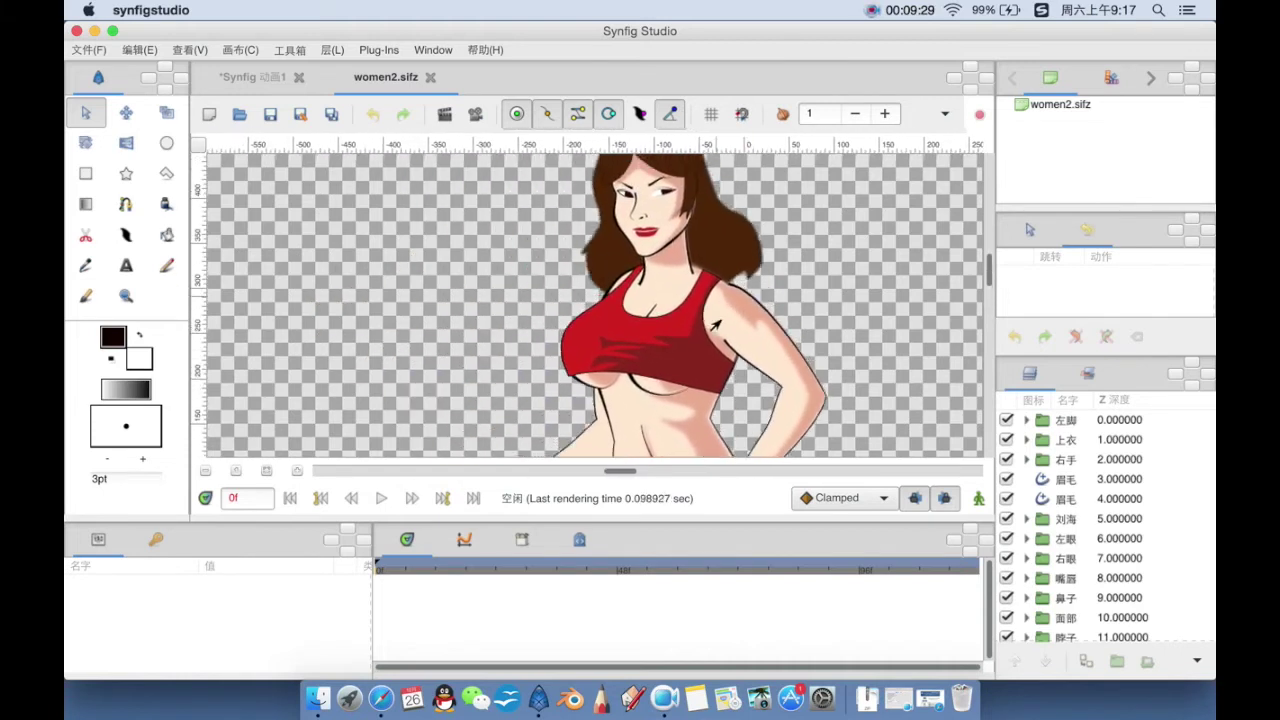
scroll(600, 371, right, 3)
scroll(590, 372, down, 3)
scroll(620, 340, right, 2)
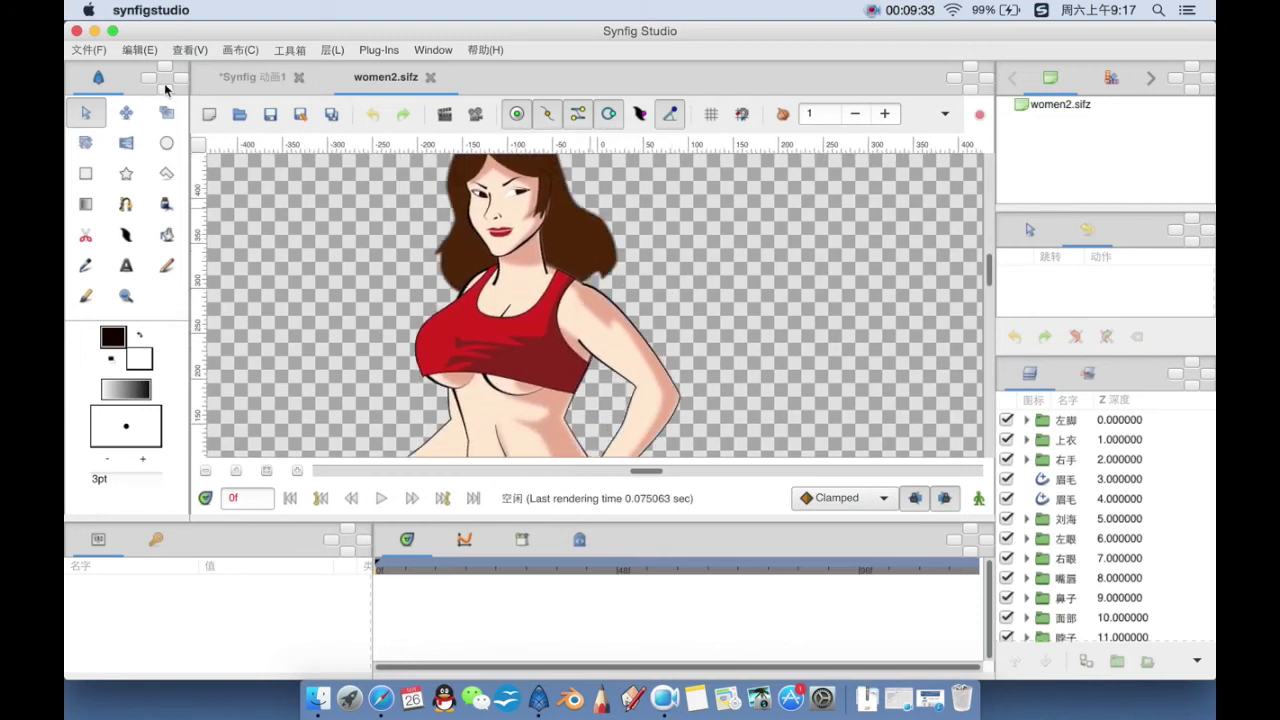
Step: Create a new blank animation document
click(86, 50)
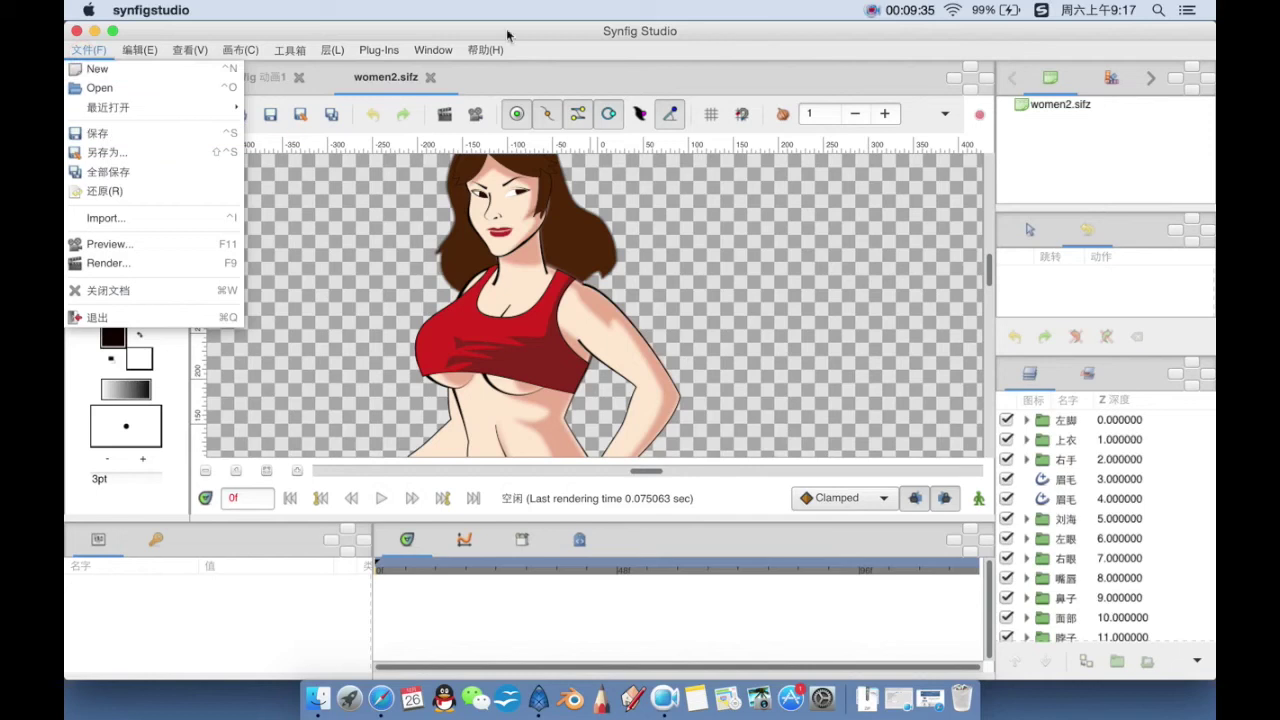
click(711, 35)
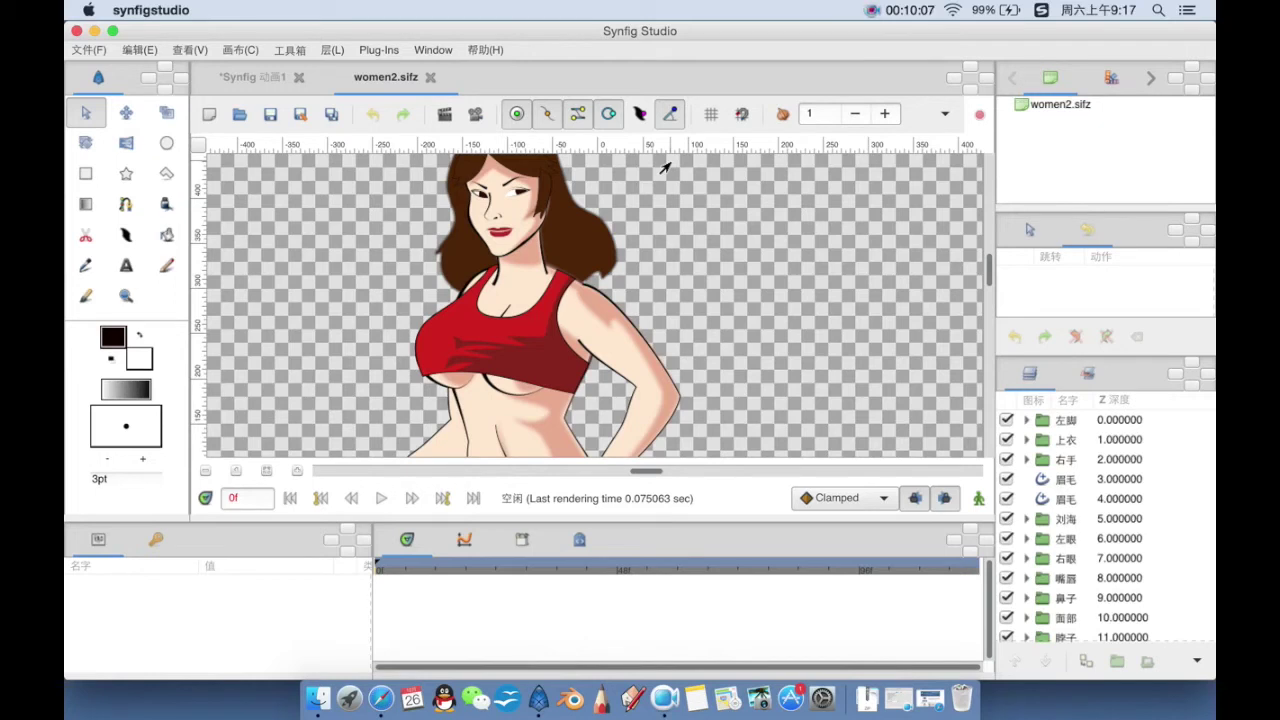
click(88, 49)
mouse_move(140, 49)
click(85, 62)
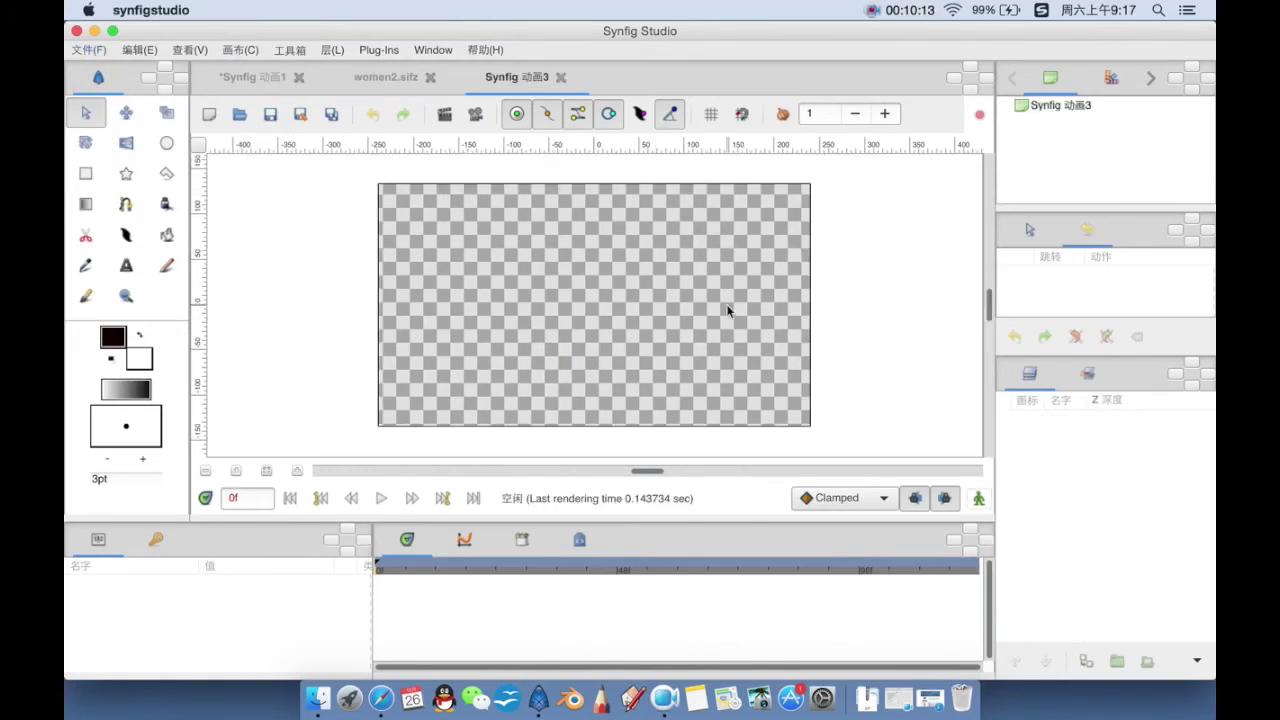
Step: Define a yellow-green to green gradient ending in #13D087 using HSV colours, and draw it as a near-vertical linear gradient on the canvas
key(equal)
key(equal)
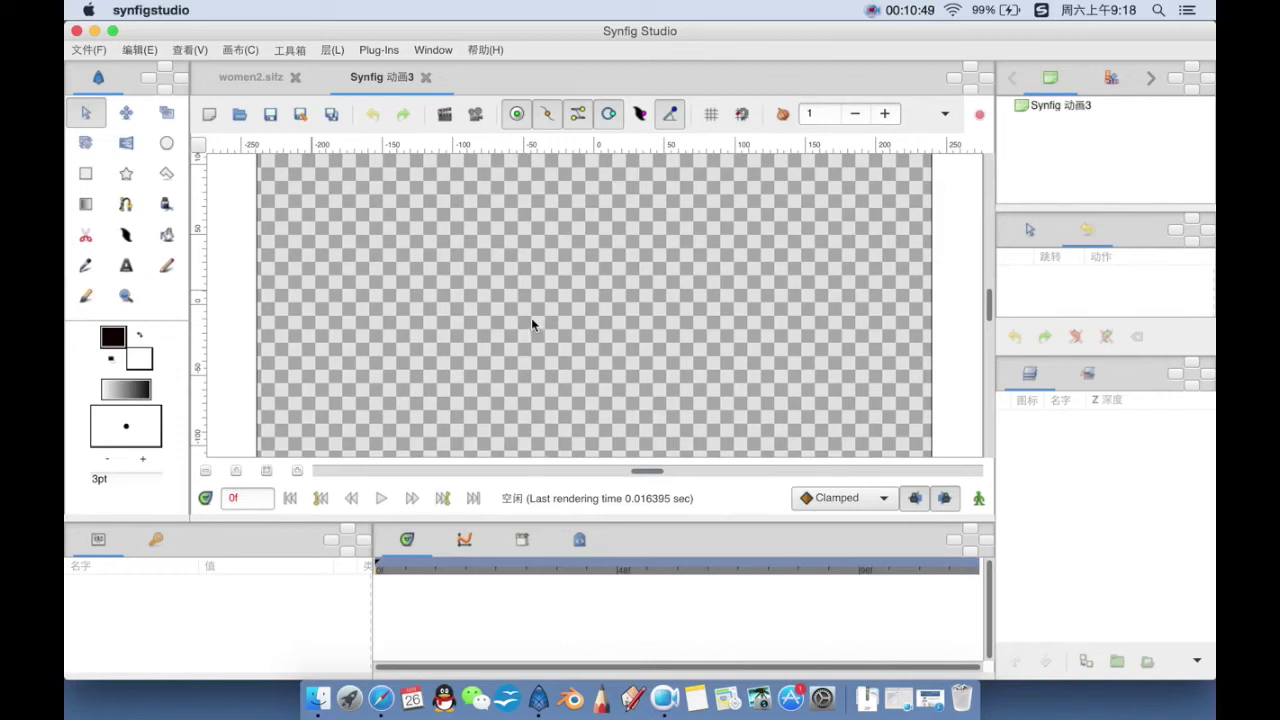
click(84, 207)
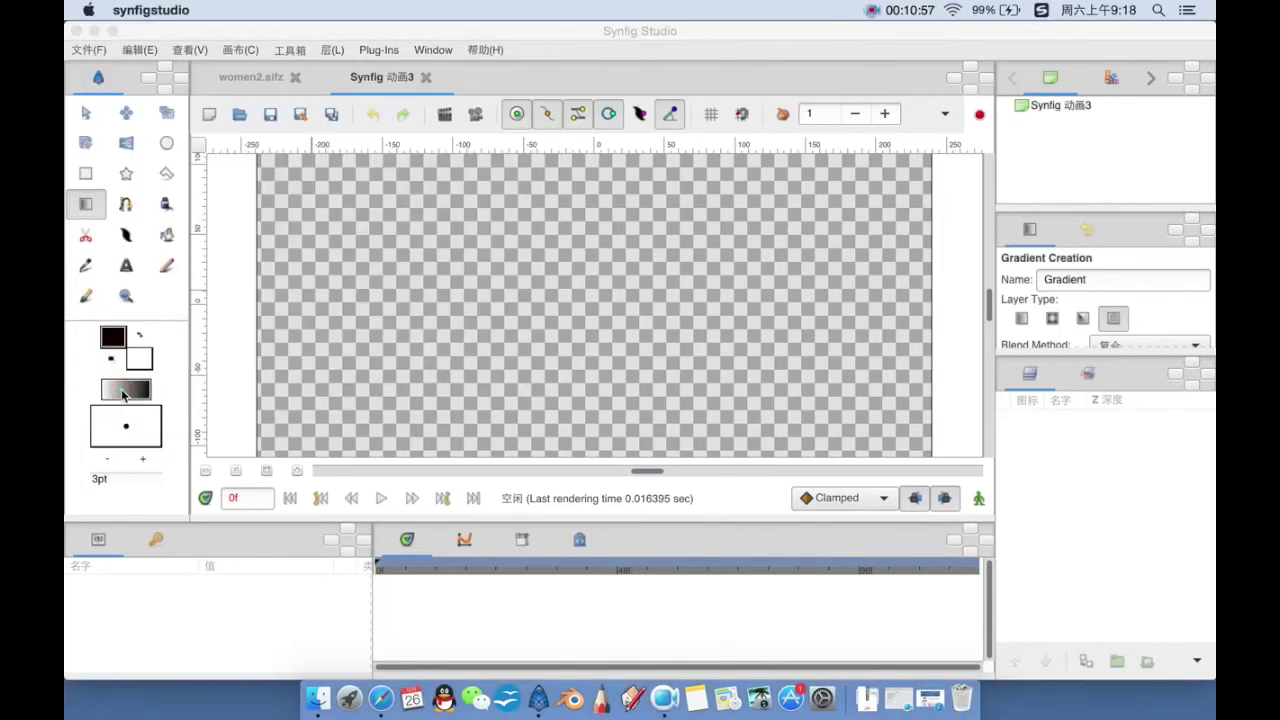
double_click(122, 394)
click(177, 68)
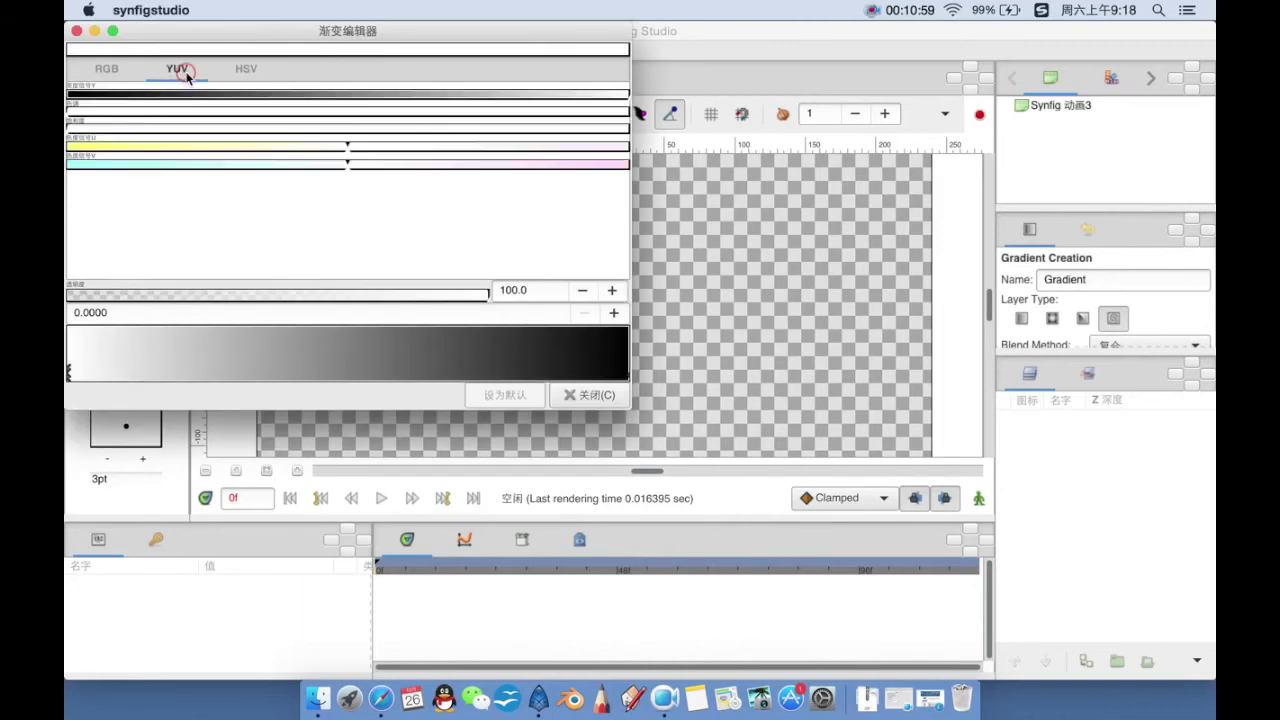
click(246, 68)
click(143, 150)
drag(143, 150, 166, 150)
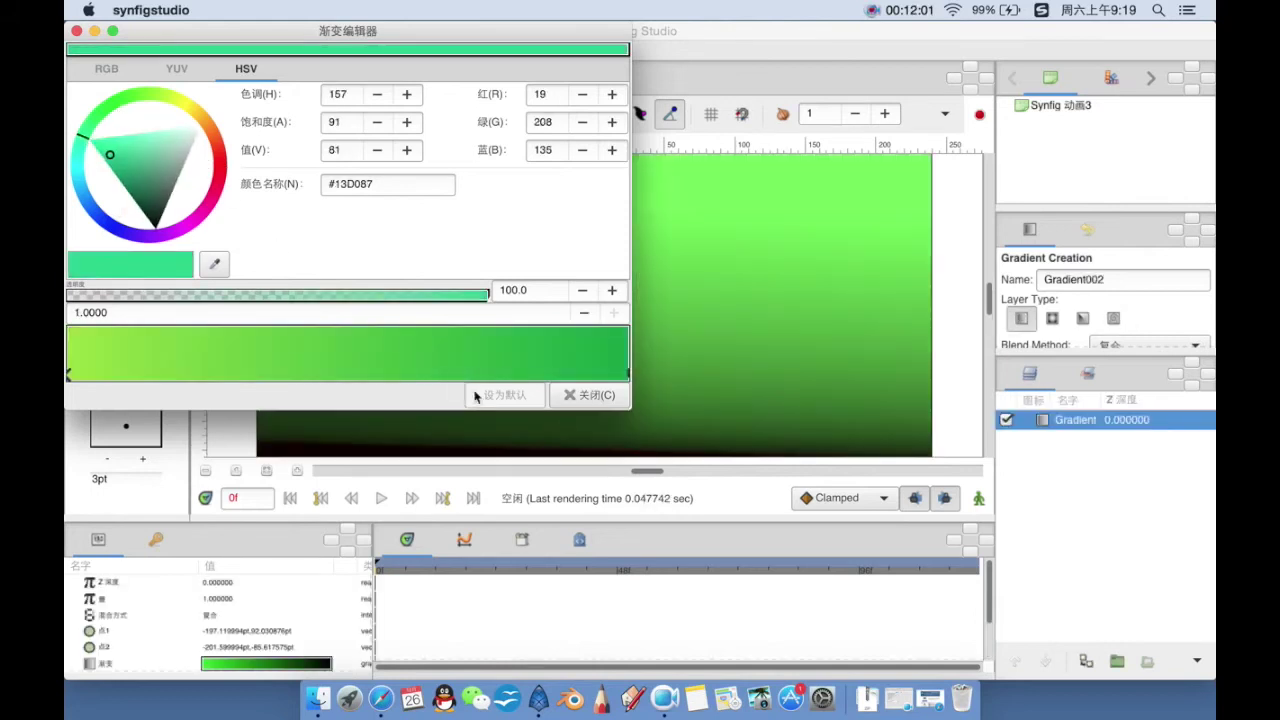
click(588, 395)
drag(374, 221, 386, 410)
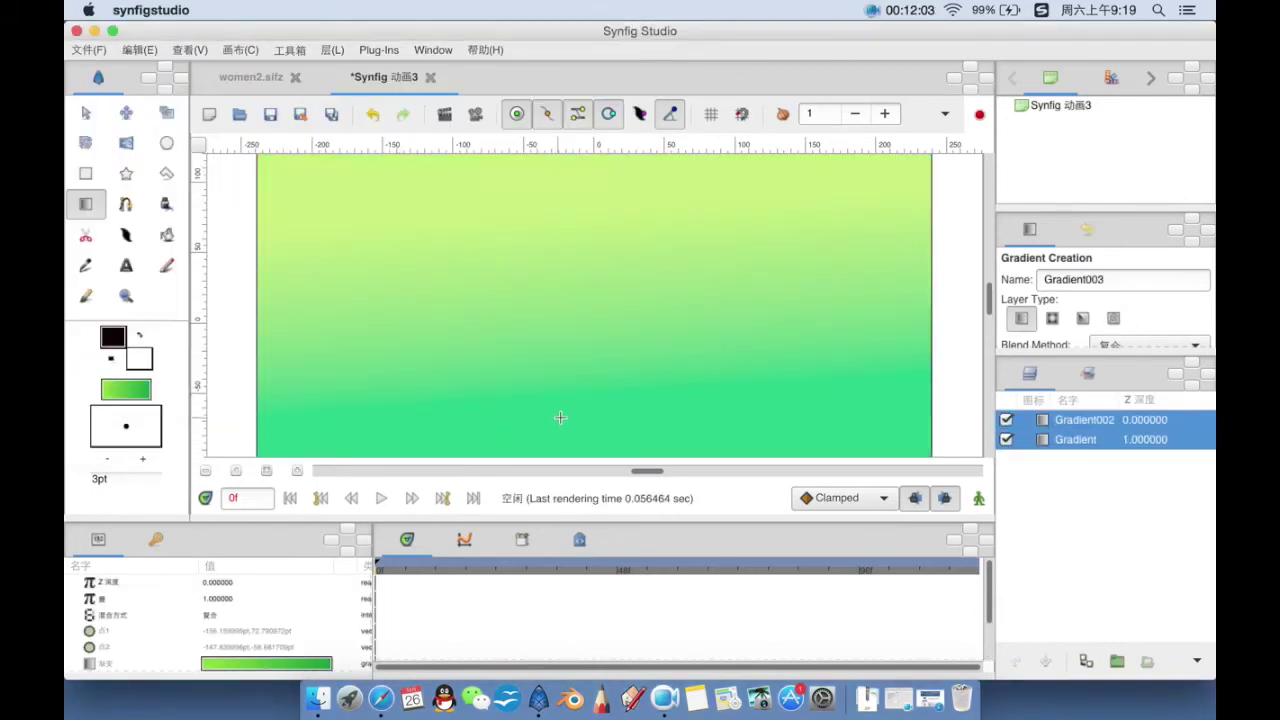
Step: Delete the older Gradient layer lying beneath Gradient002
click(1092, 440)
right_click(1092, 440)
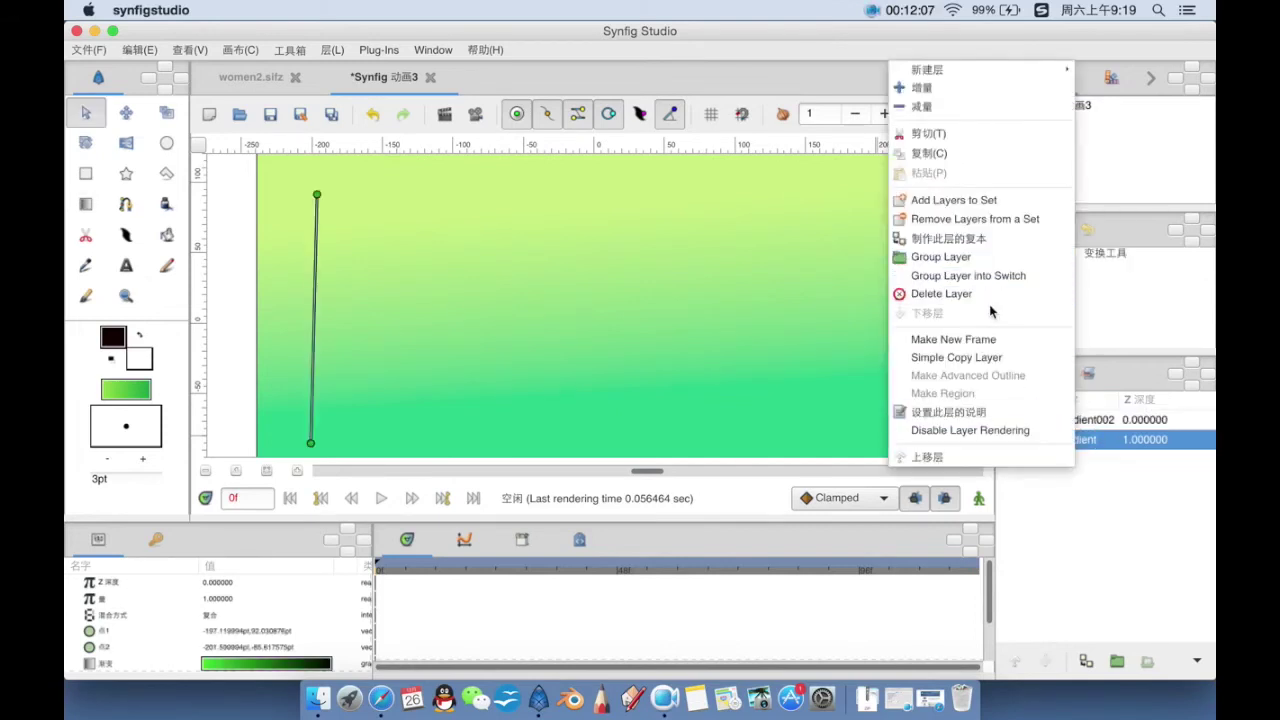
click(1122, 448)
click(1108, 420)
click(1104, 440)
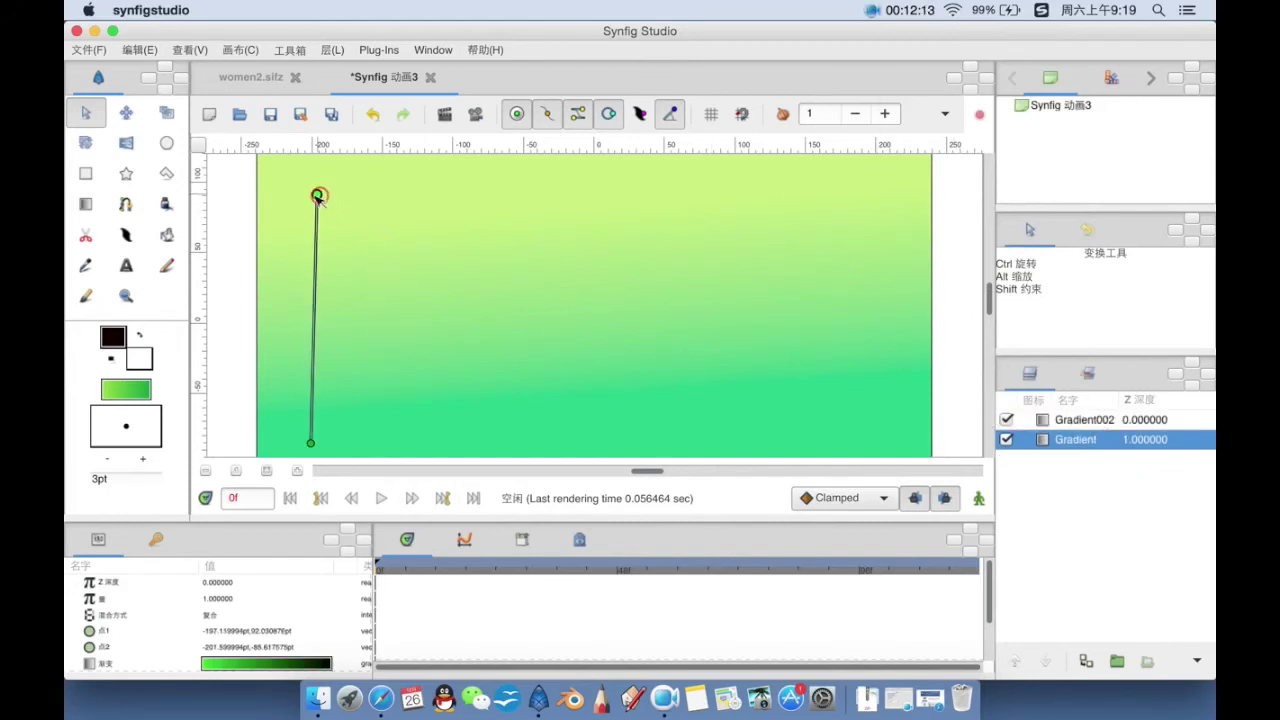
drag(318, 196, 308, 194)
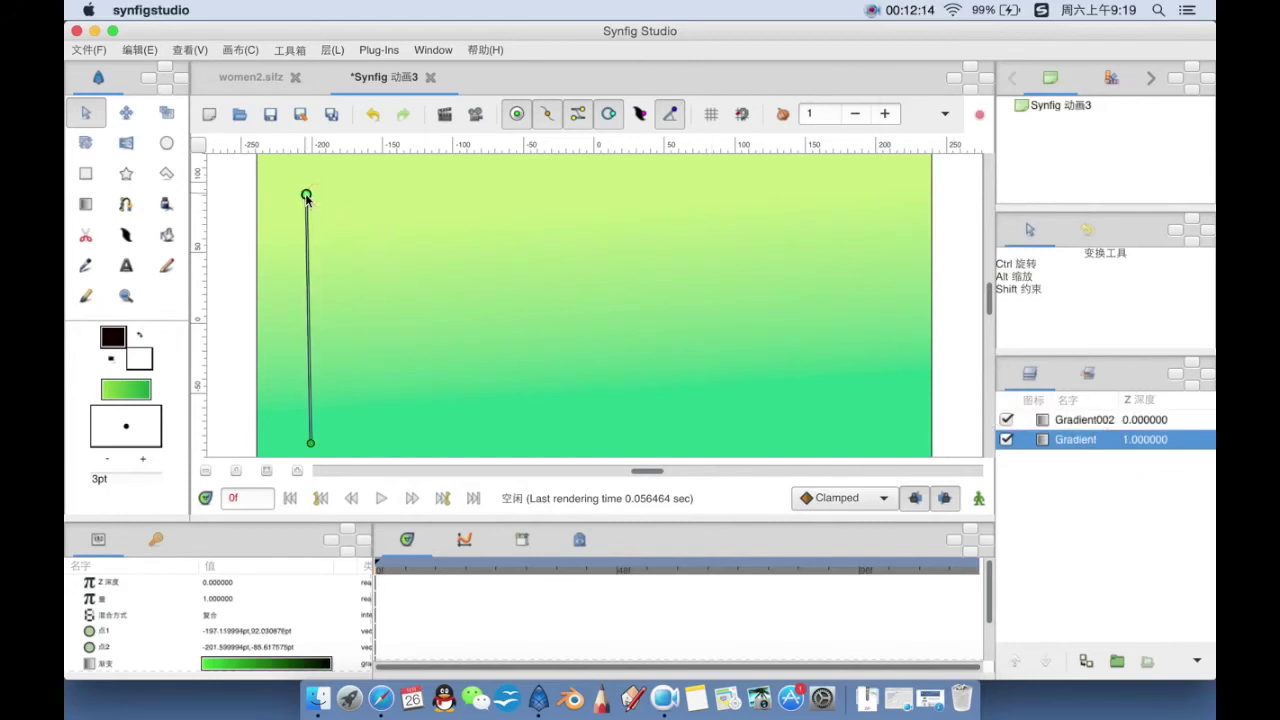
click(1076, 418)
right_click(1077, 429)
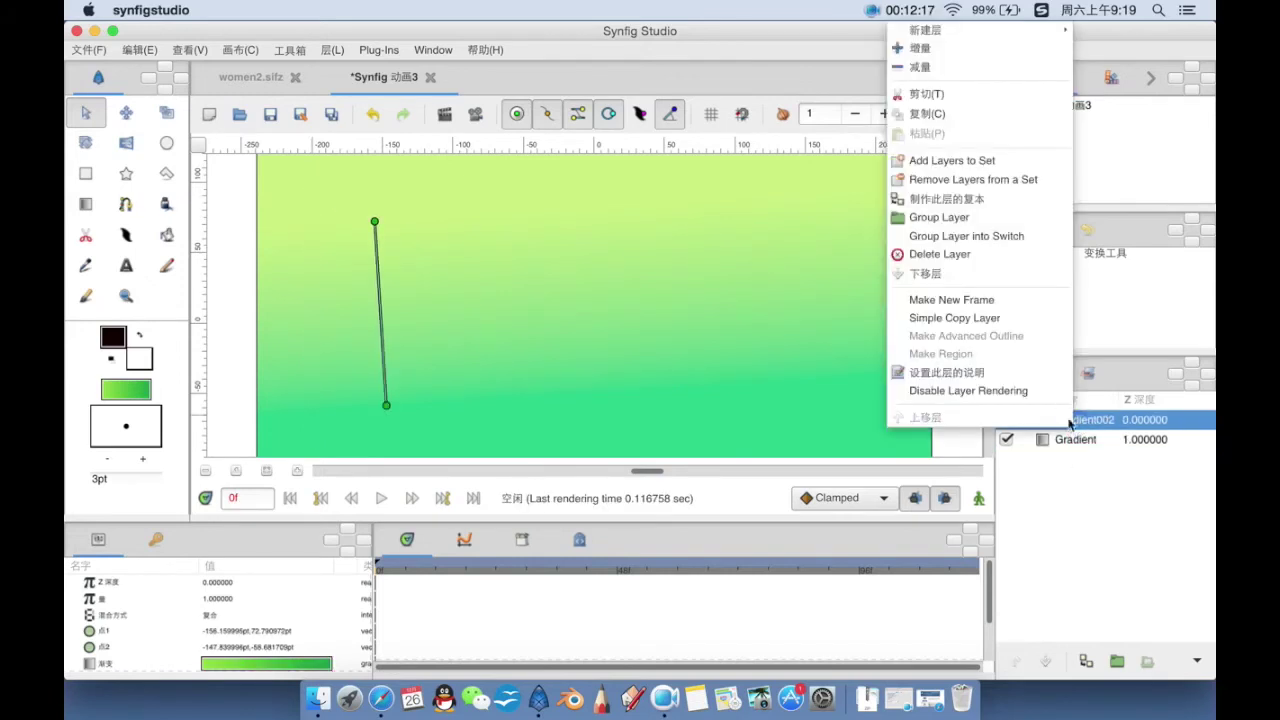
click(1083, 443)
click(1084, 439)
right_click(1084, 439)
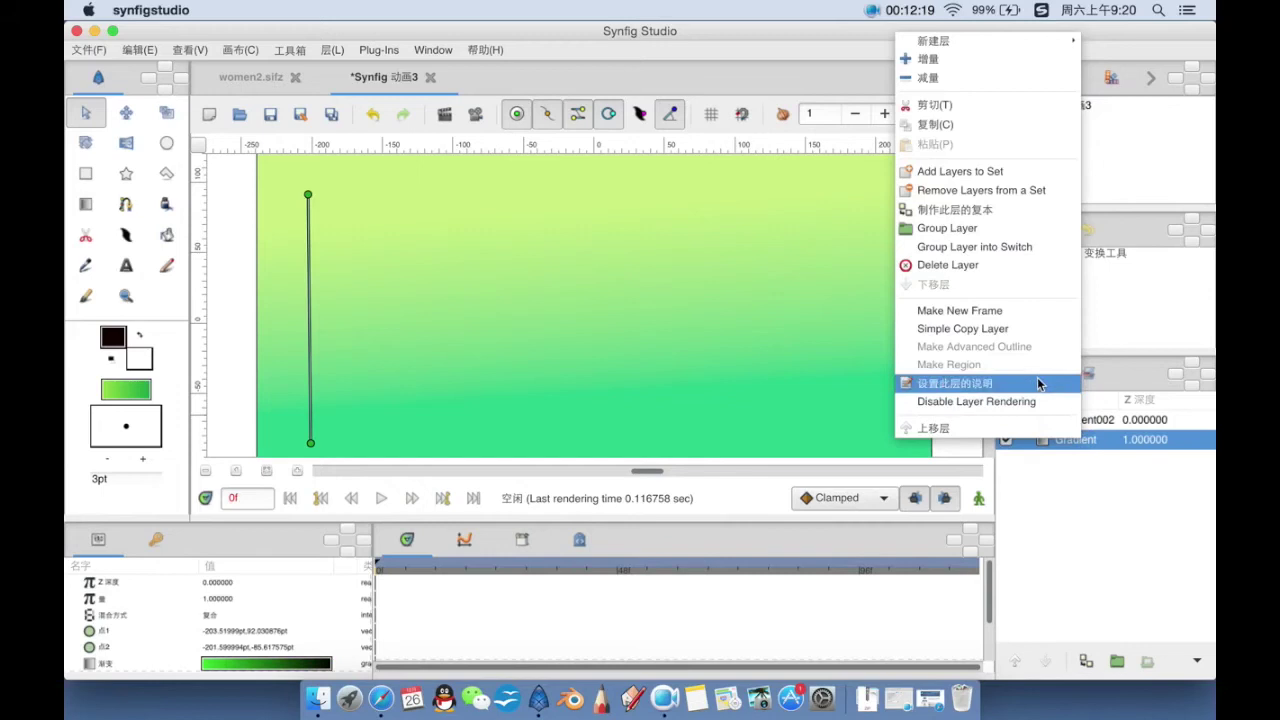
click(1000, 265)
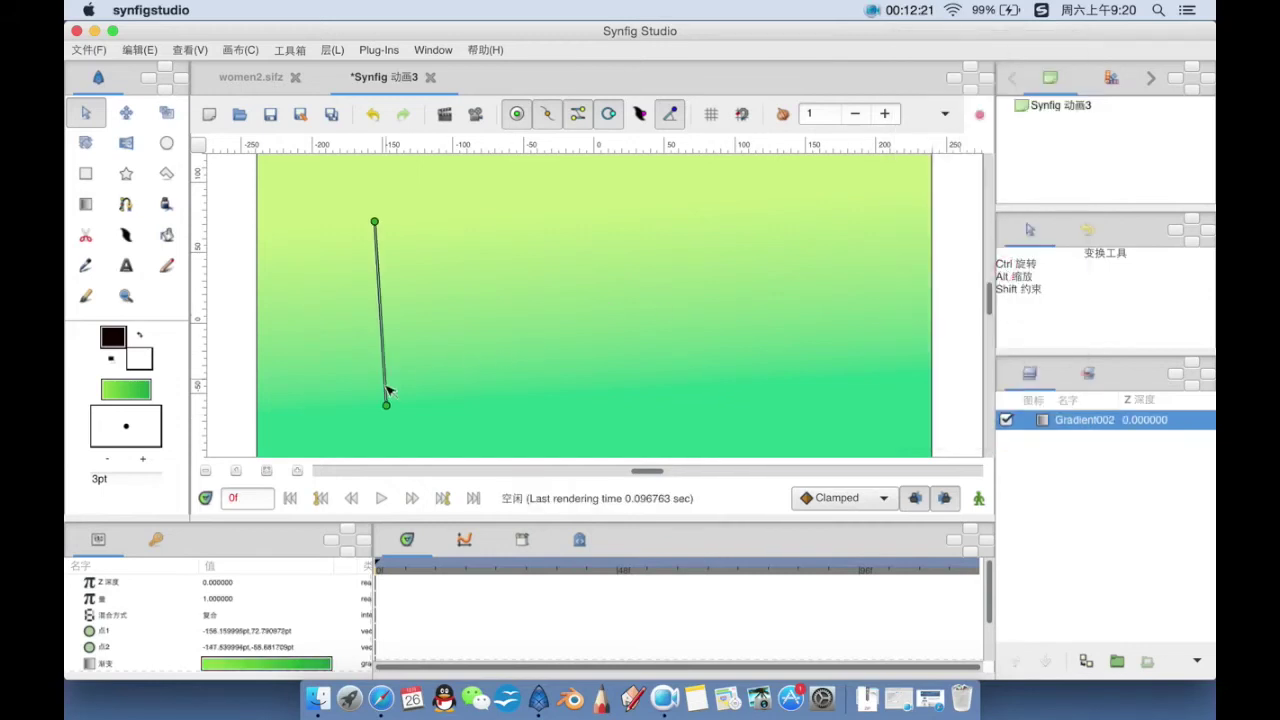
Step: Stretch the remaining gradient from about (-179, 145) pt above the canvas to about (-176, -147) pt below it
drag(386, 404, 360, 478)
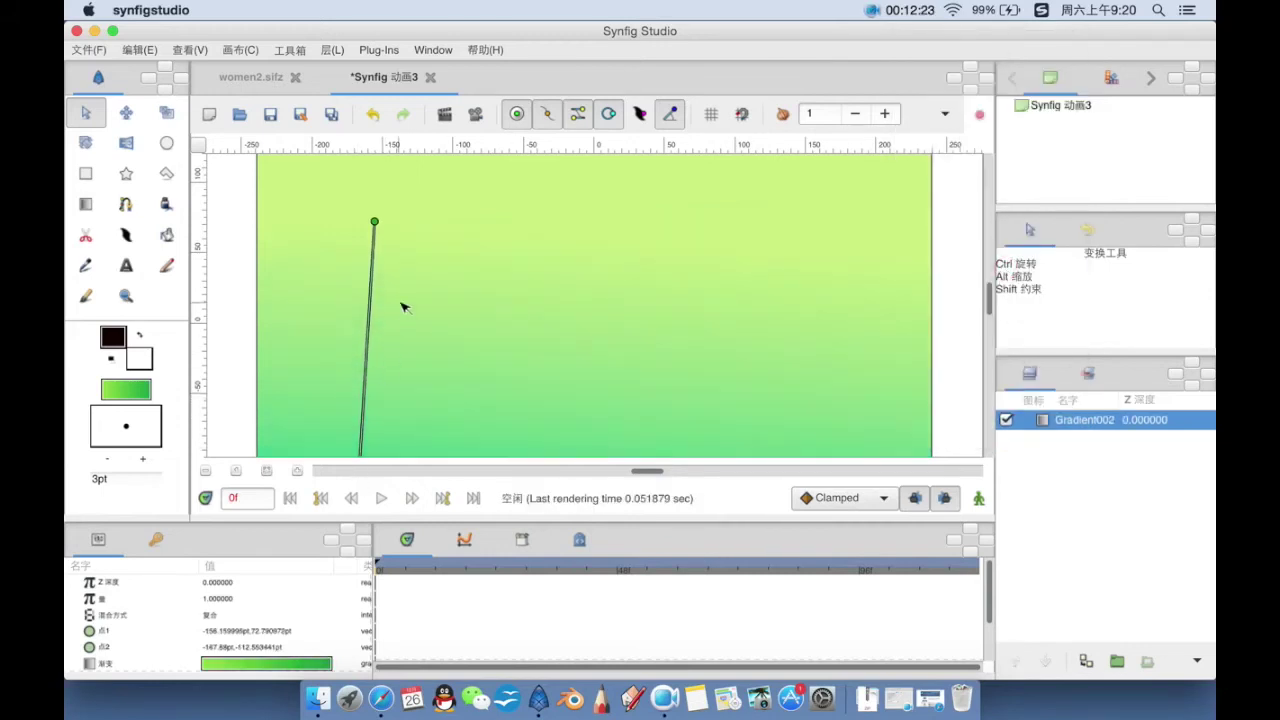
scroll(383, 331, up, 3)
drag(371, 275, 345, 166)
scroll(465, 321, down, 4)
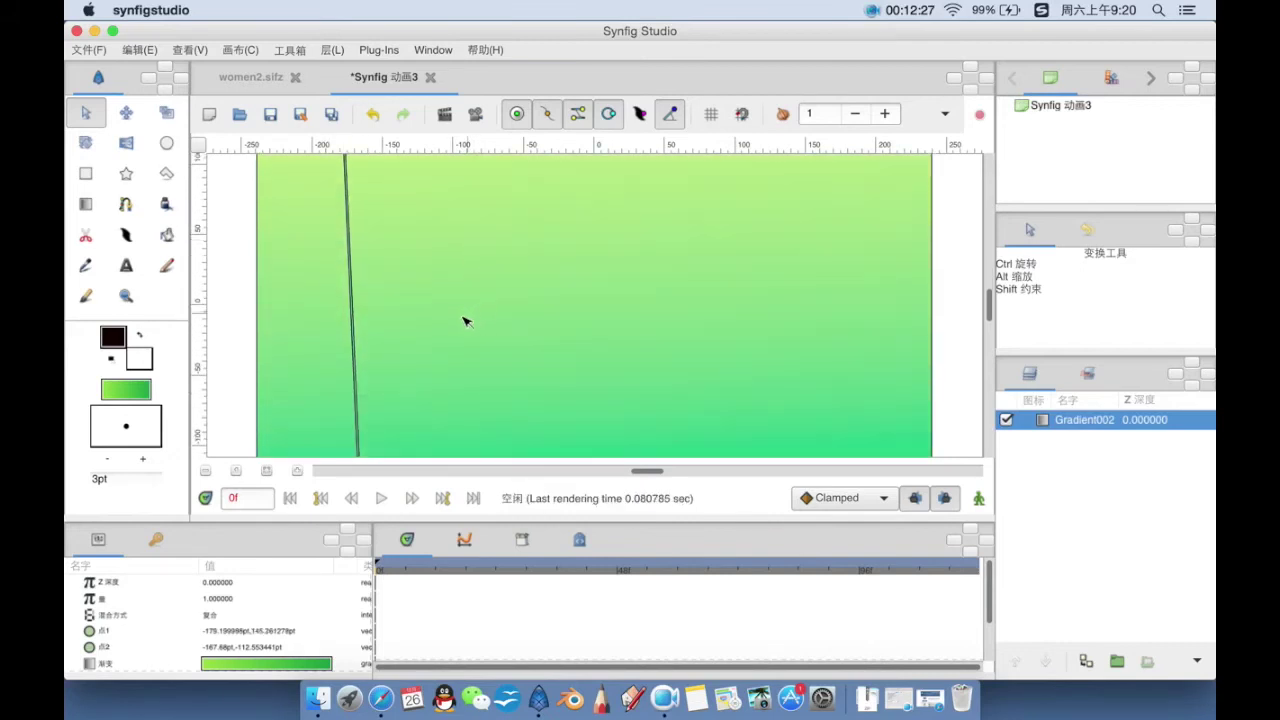
scroll(465, 321, down, 3)
drag(357, 408, 346, 453)
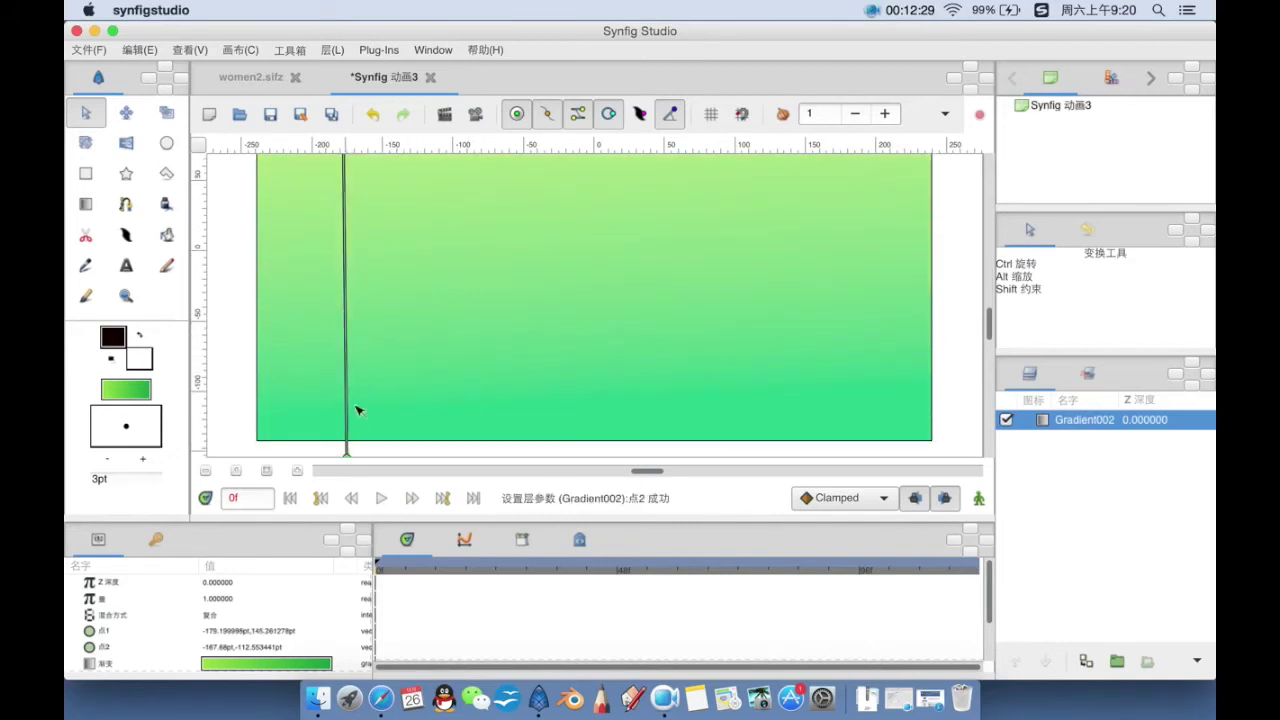
scroll(413, 345, up, 1)
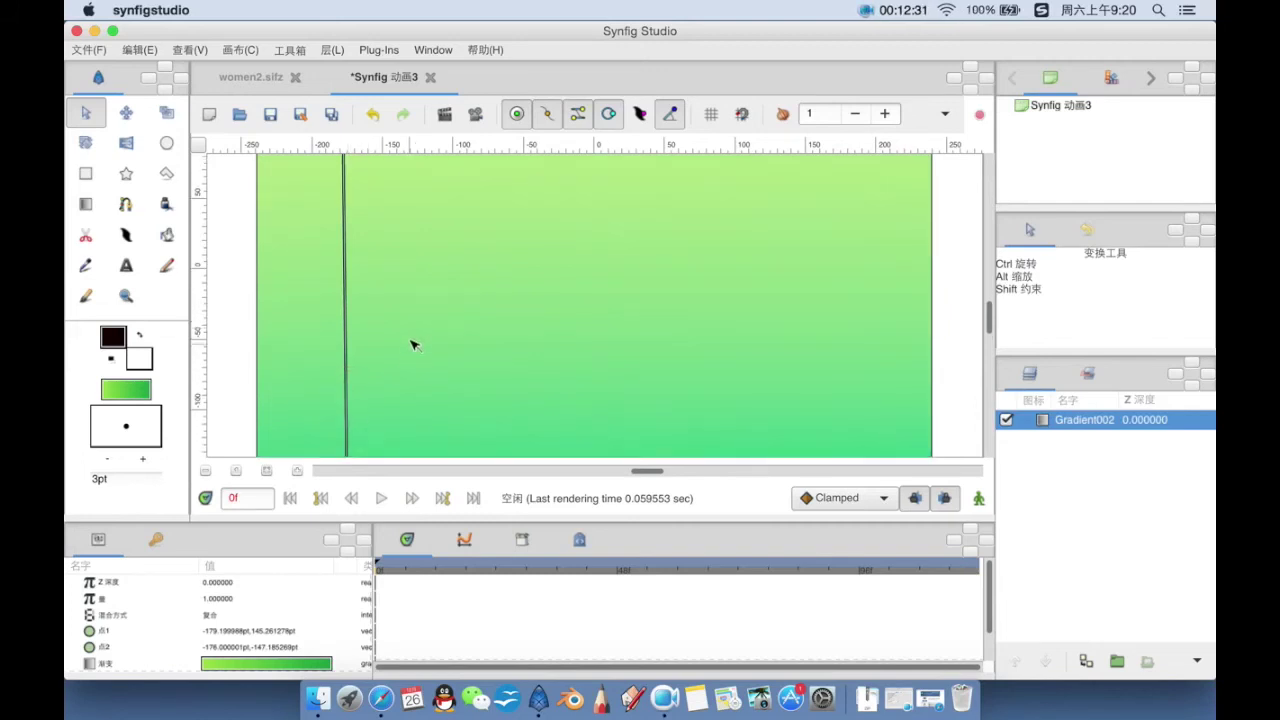
key(ctrl+minus)
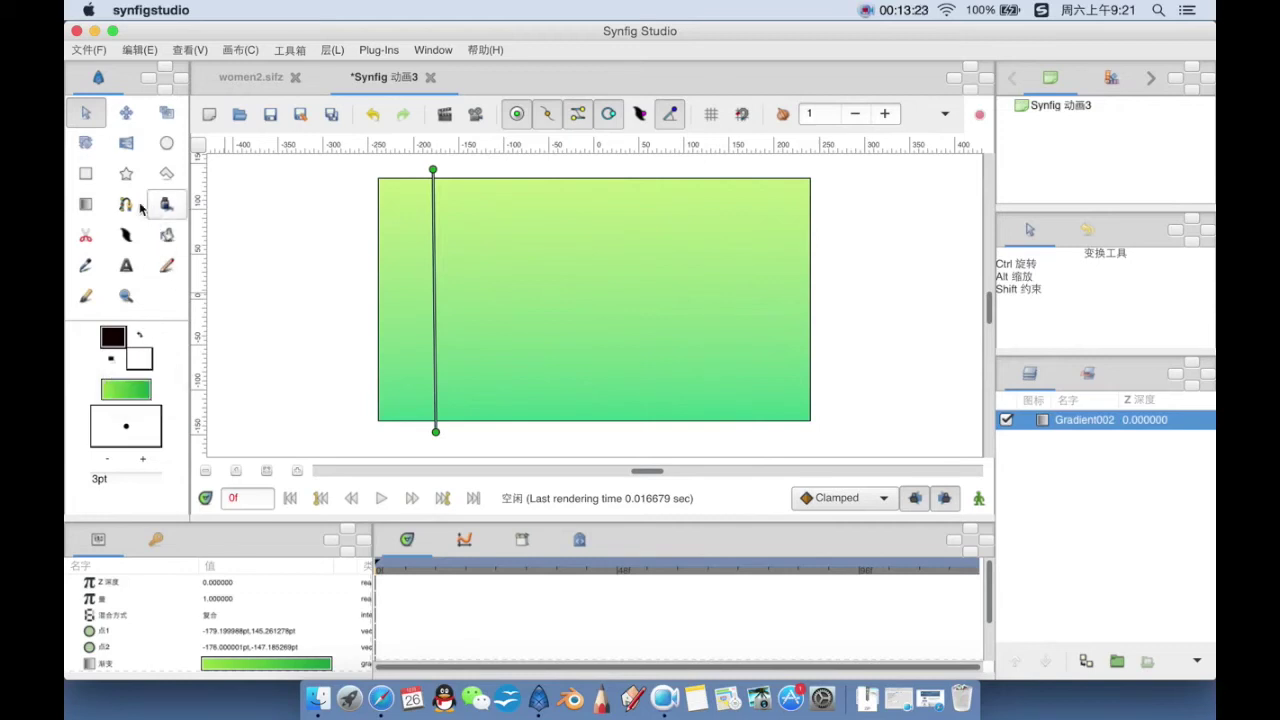
Step: Set the Draw tool to create only a region layer and sketch a closed, rounded white shape about 145 pt wide and 180 pt tall
click(166, 204)
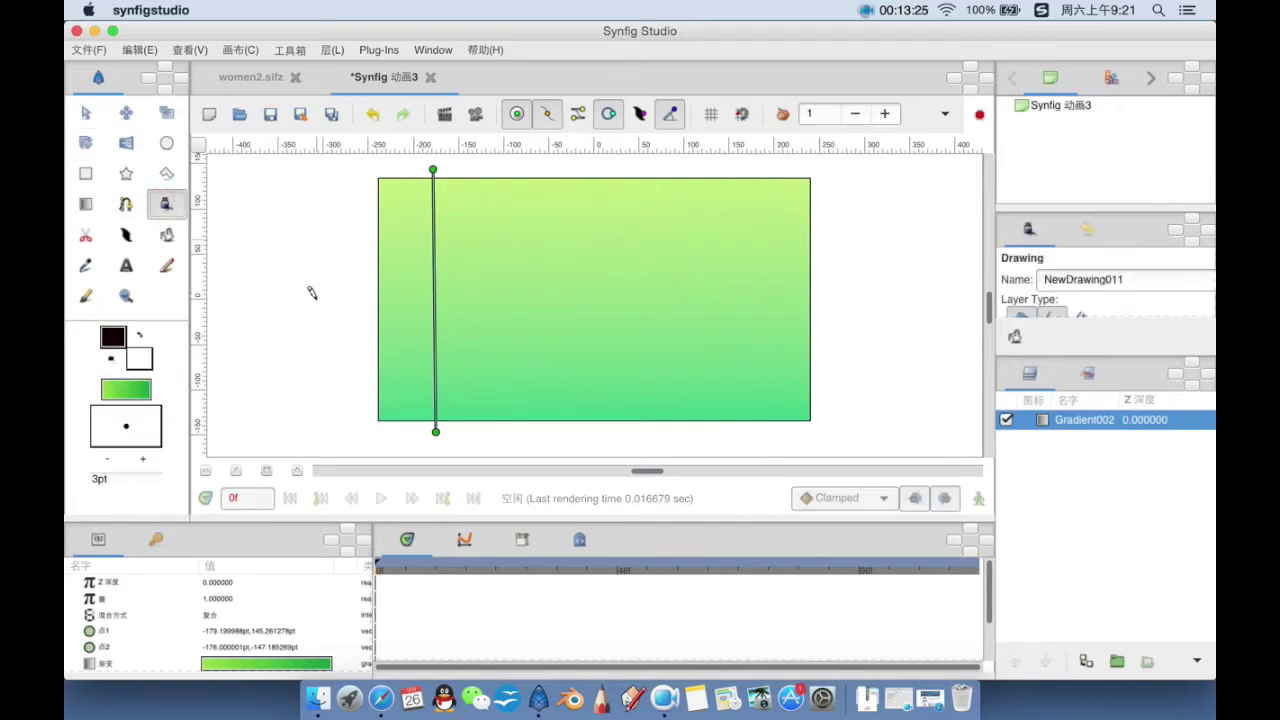
mouse_move(1066, 357)
mouse_down()
mouse_move(1063, 548)
mouse_move(1063, 500)
mouse_up()
click(1083, 319)
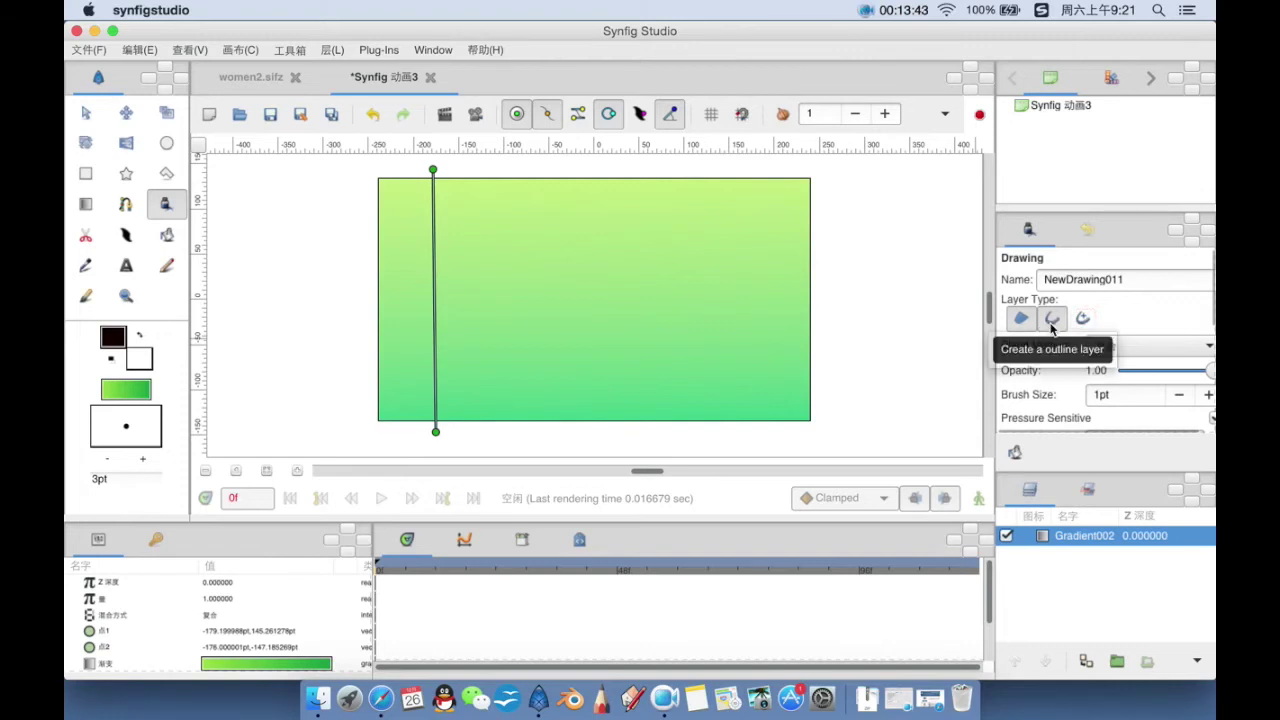
click(138, 357)
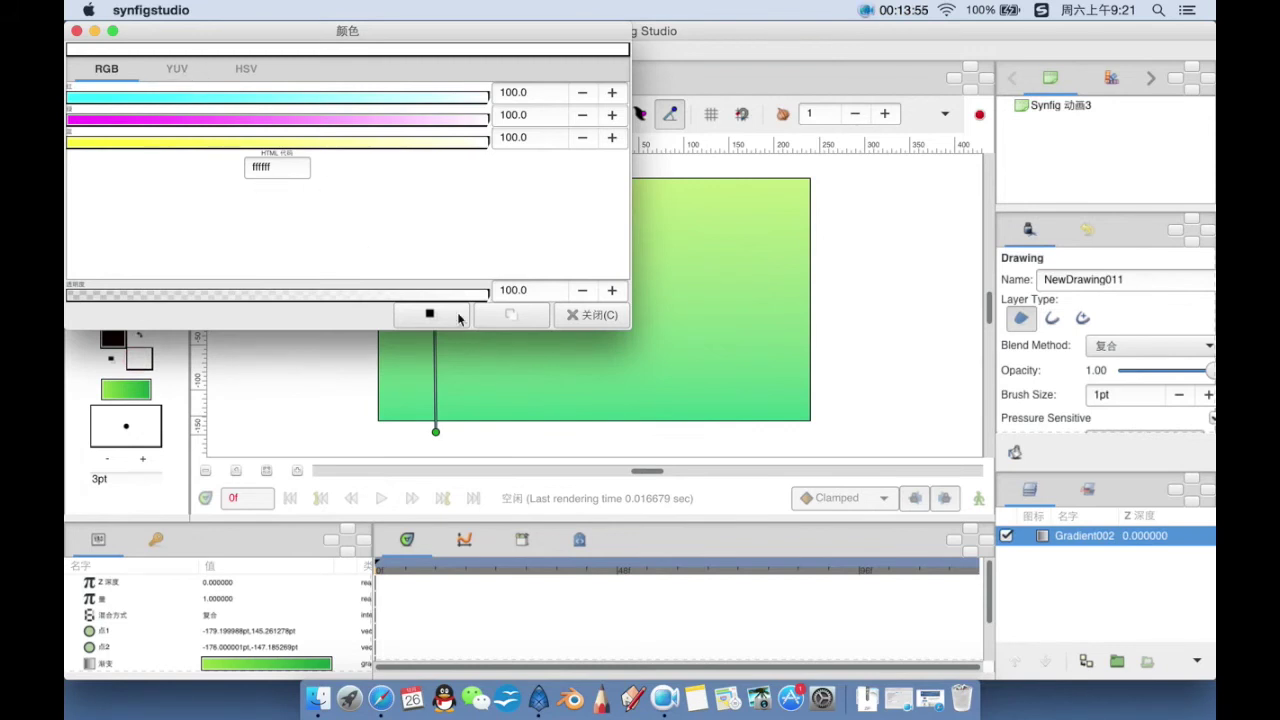
click(585, 315)
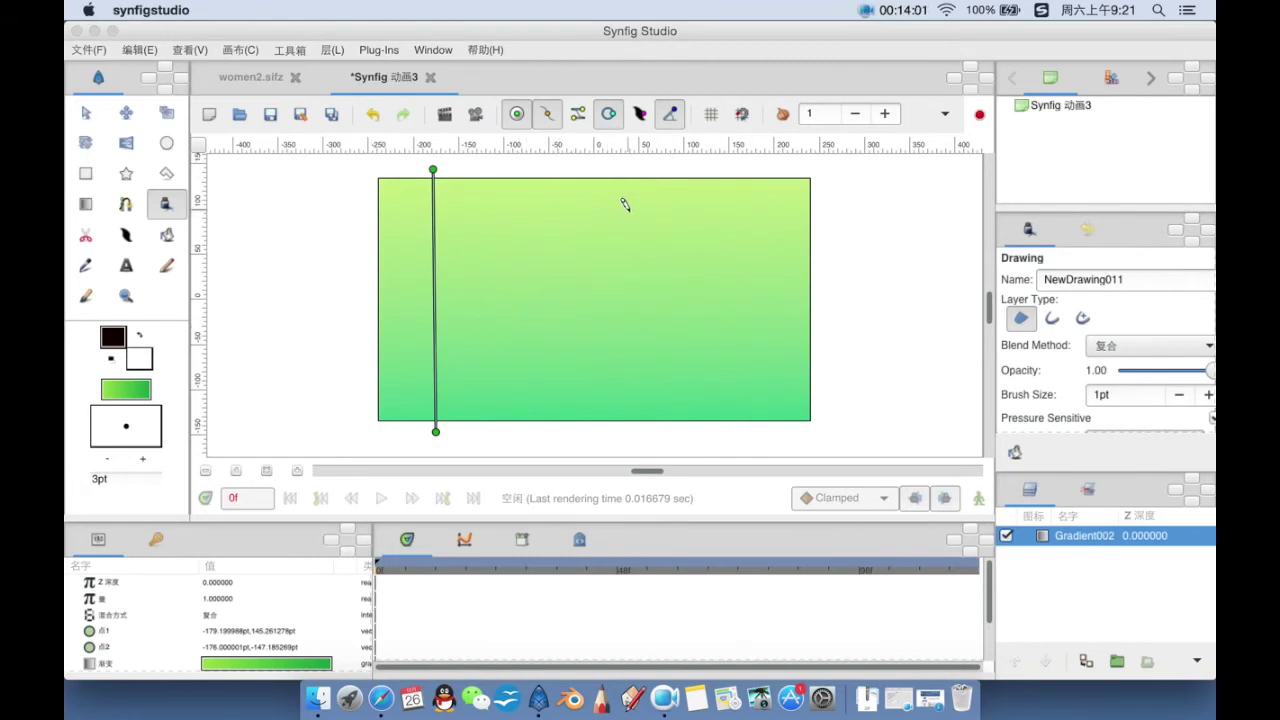
mouse_move(622, 212)
mouse_down()
mouse_move(588, 213)
mouse_move(560, 246)
mouse_move(542, 346)
mouse_up()
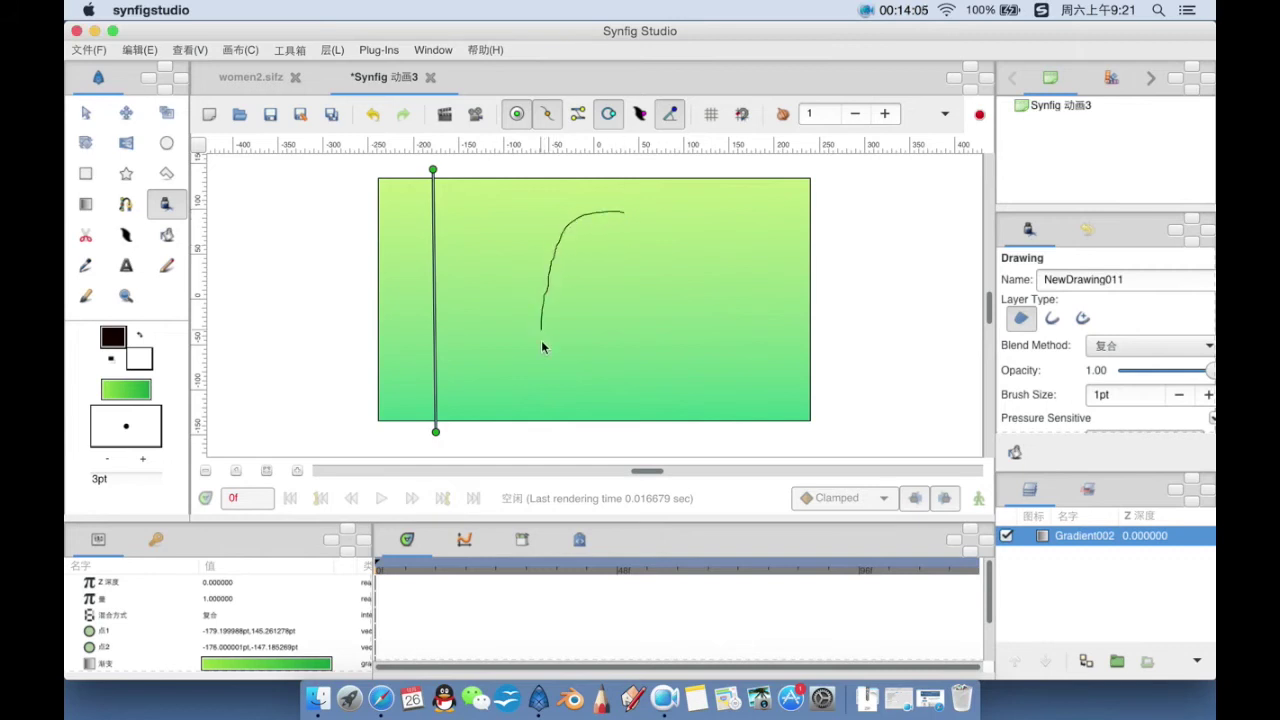
mouse_move(671, 360)
mouse_down()
mouse_move(660, 286)
mouse_move(625, 213)
mouse_up()
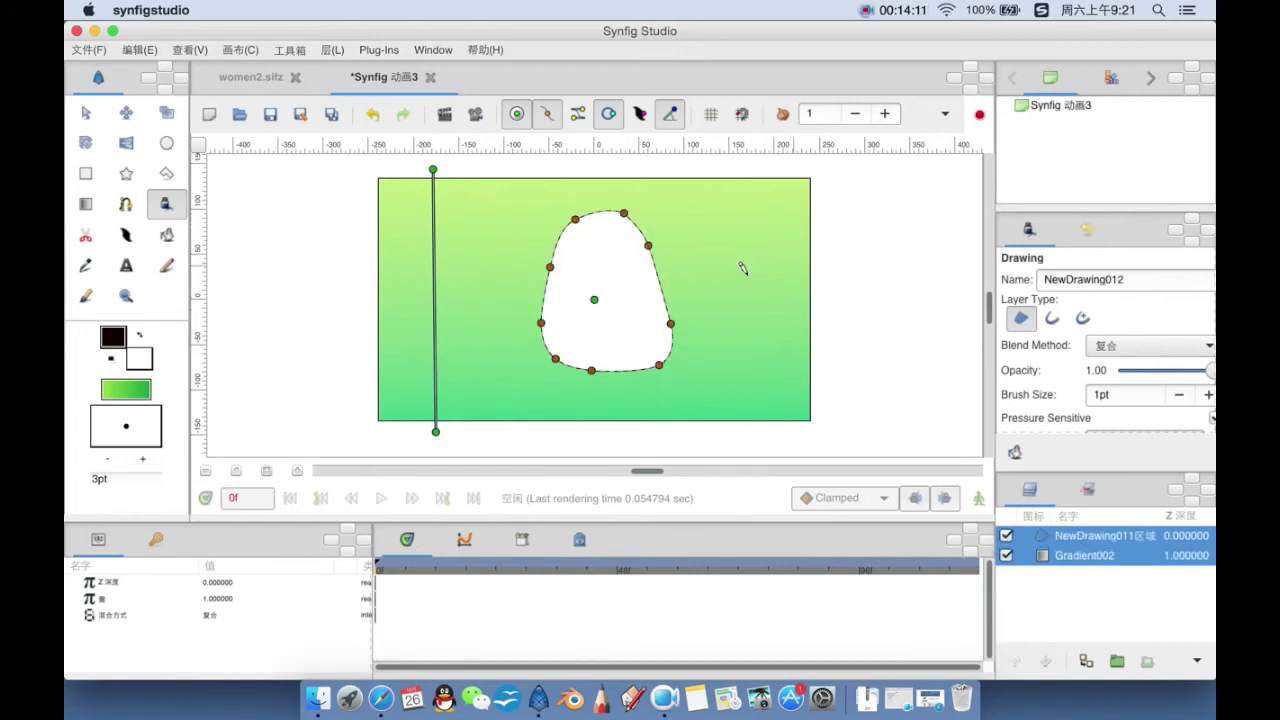
Step: Select the drawn white region and change its colour to the skin tone #F7D3AC
click(88, 116)
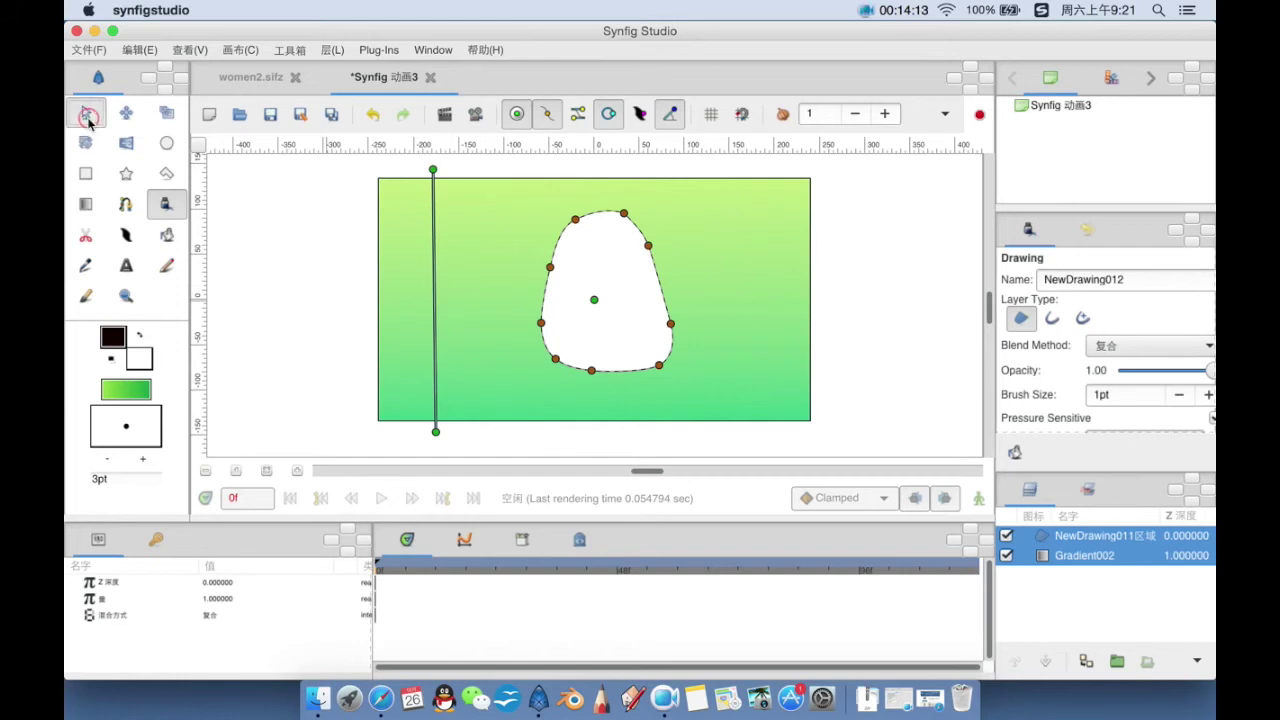
click(882, 323)
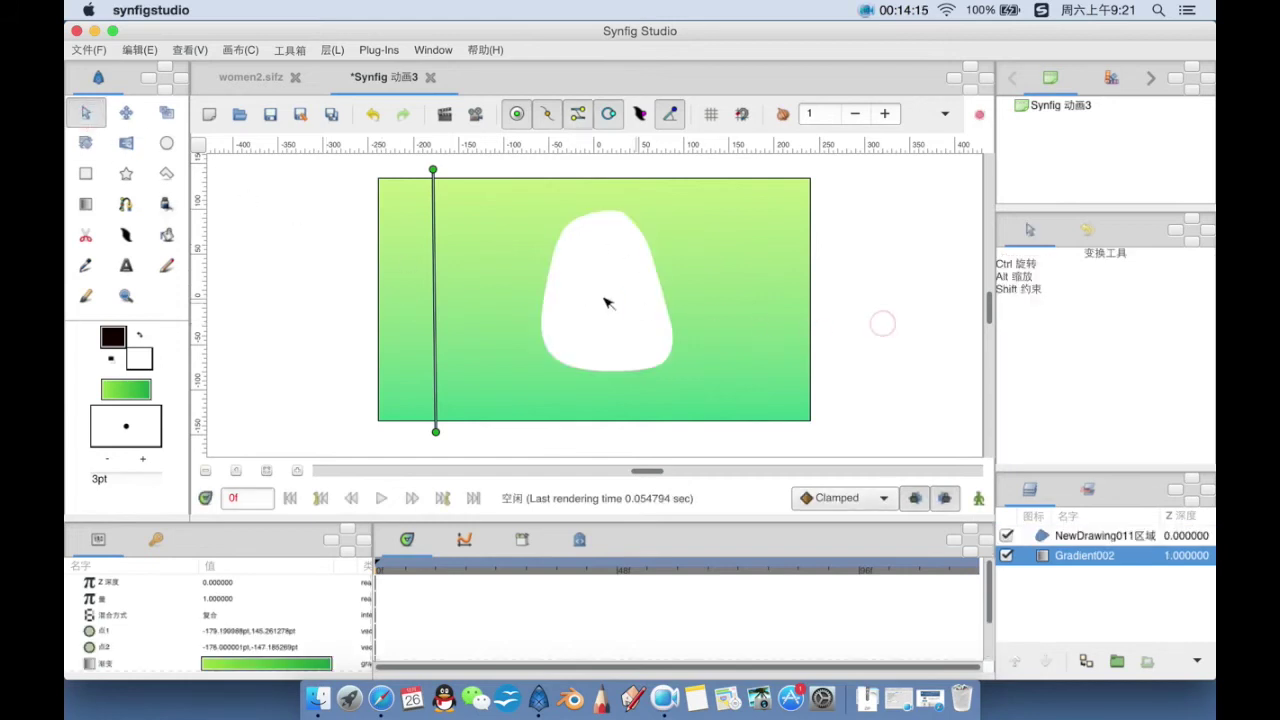
click(607, 302)
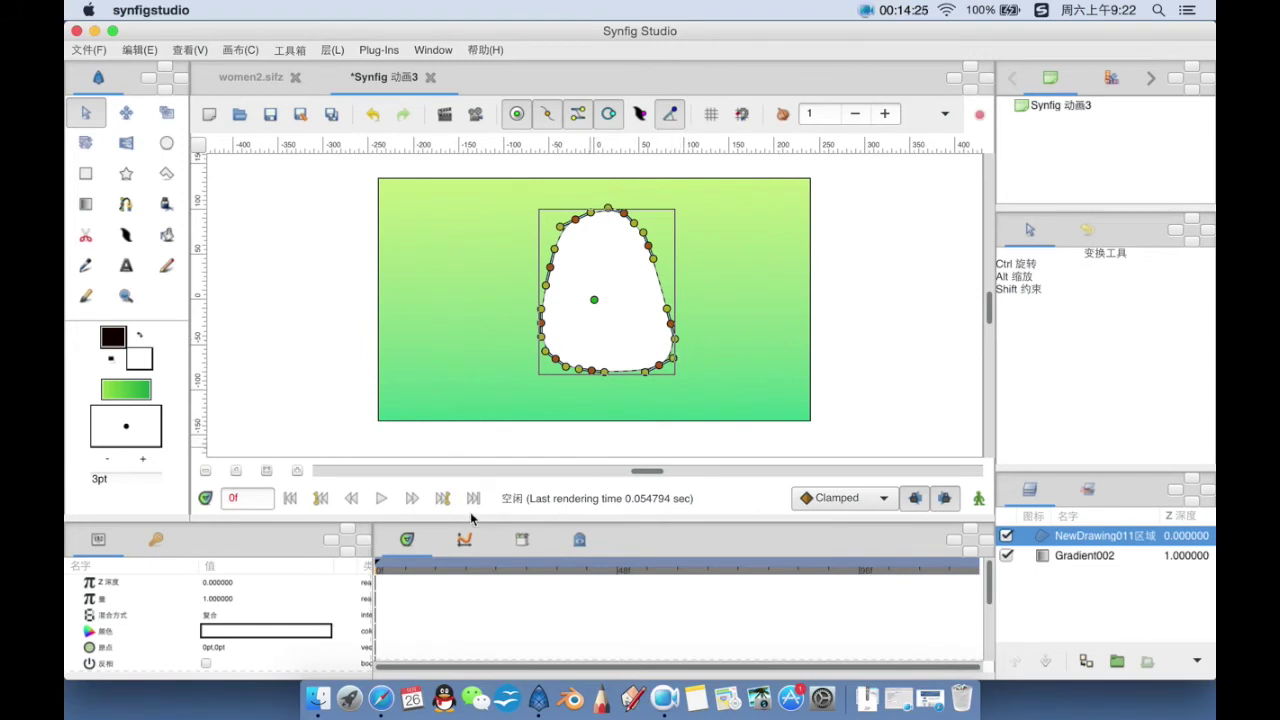
double_click(240, 636)
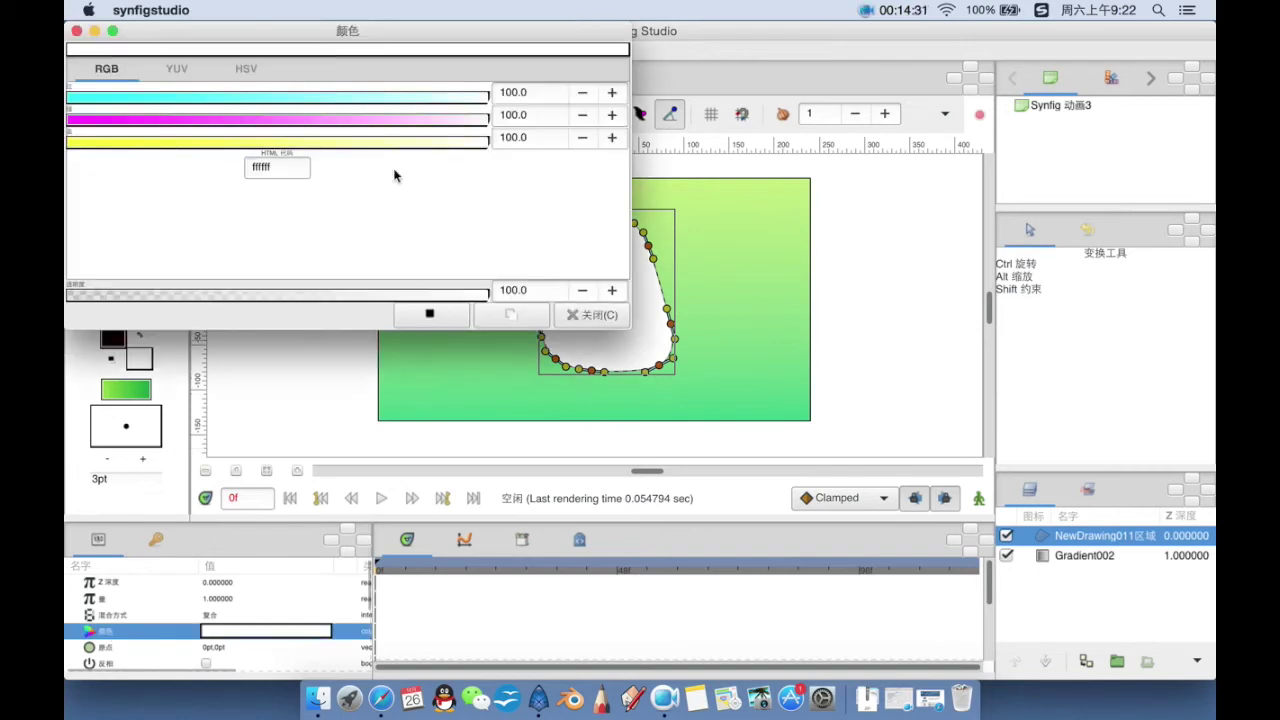
click(251, 70)
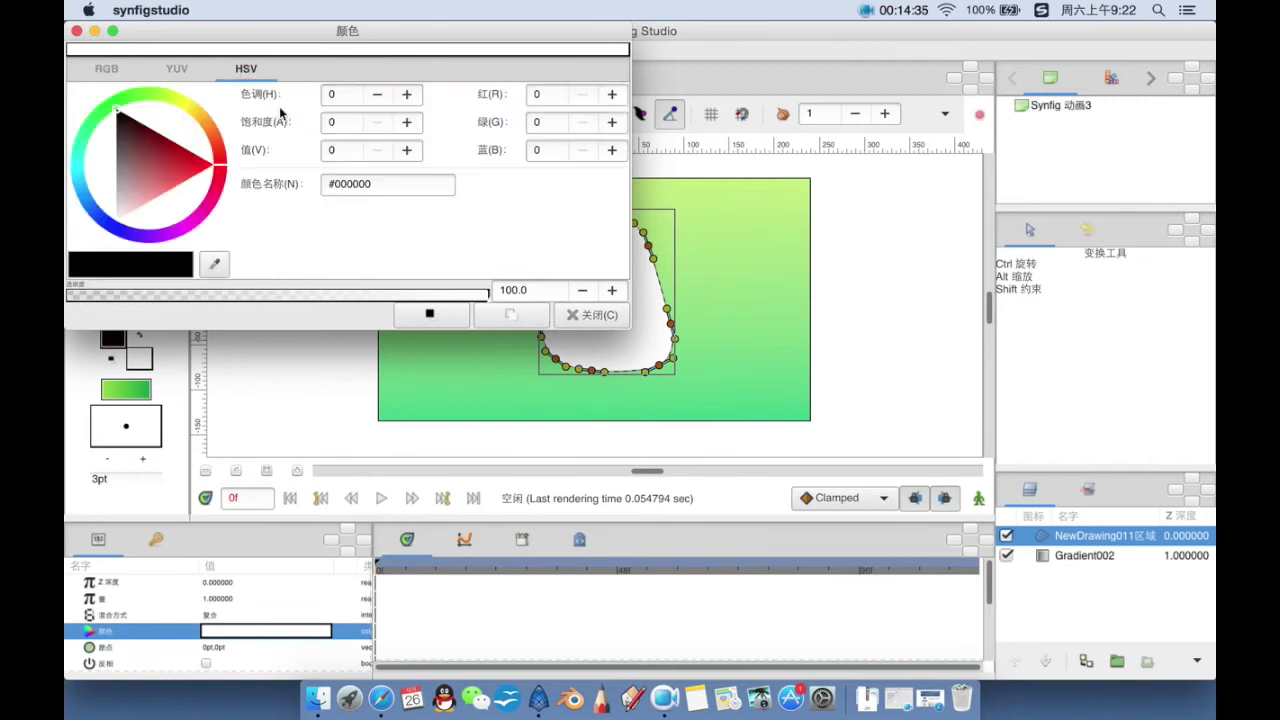
click(167, 174)
mouse_move(167, 174)
mouse_down()
mouse_move(149, 159)
mouse_move(139, 175)
mouse_up()
drag(195, 118, 206, 128)
drag(163, 178, 164, 197)
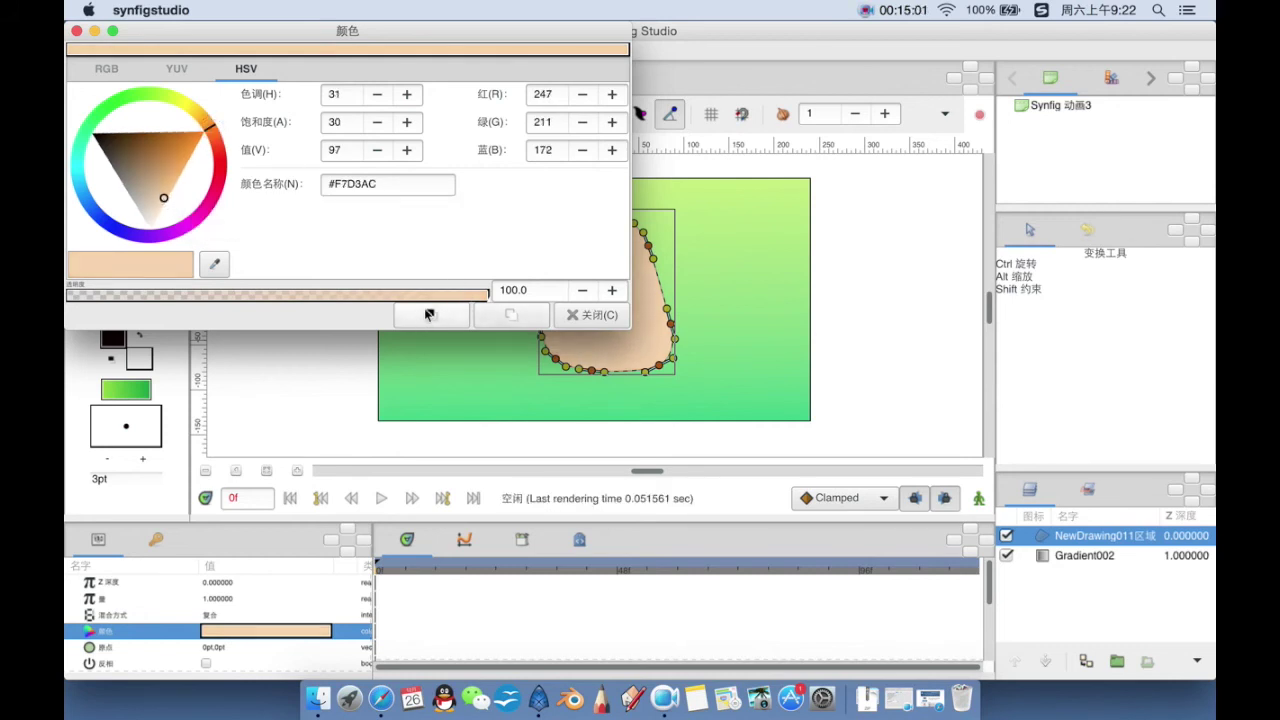
Step: Close the colour settings and reselect the skin-coloured region to show its outline vertices
click(576, 318)
click(829, 322)
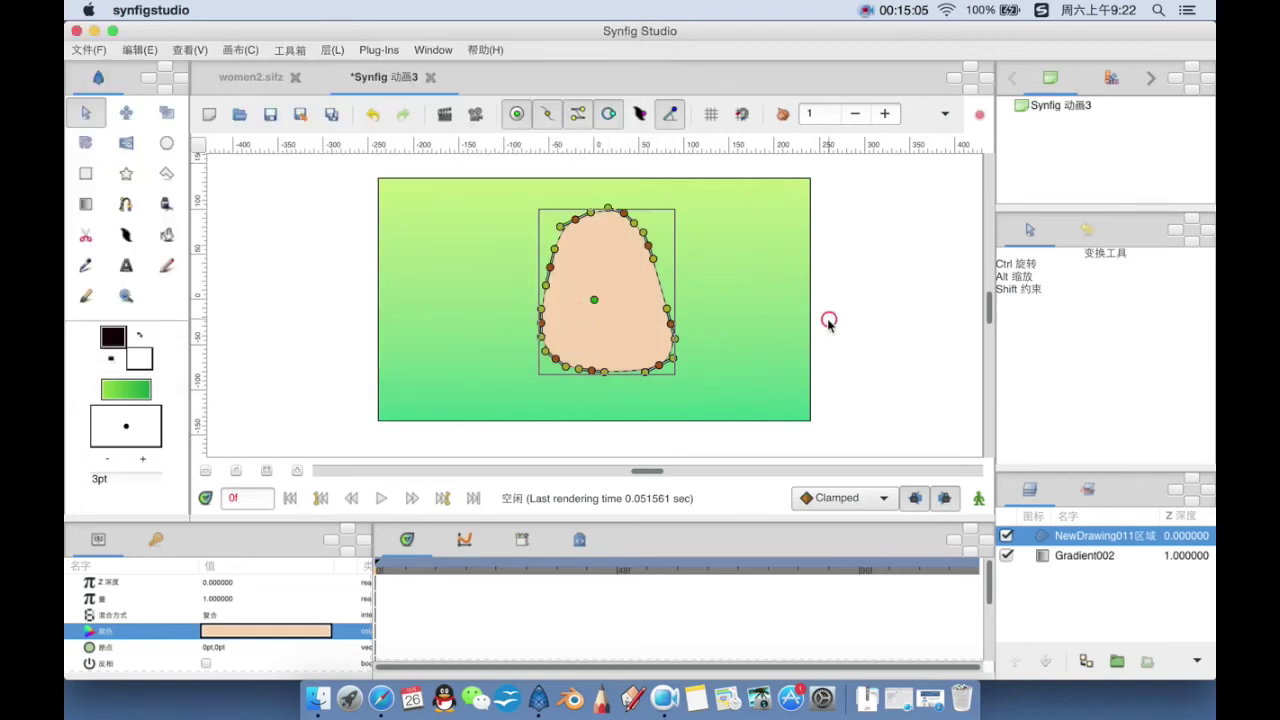
click(575, 310)
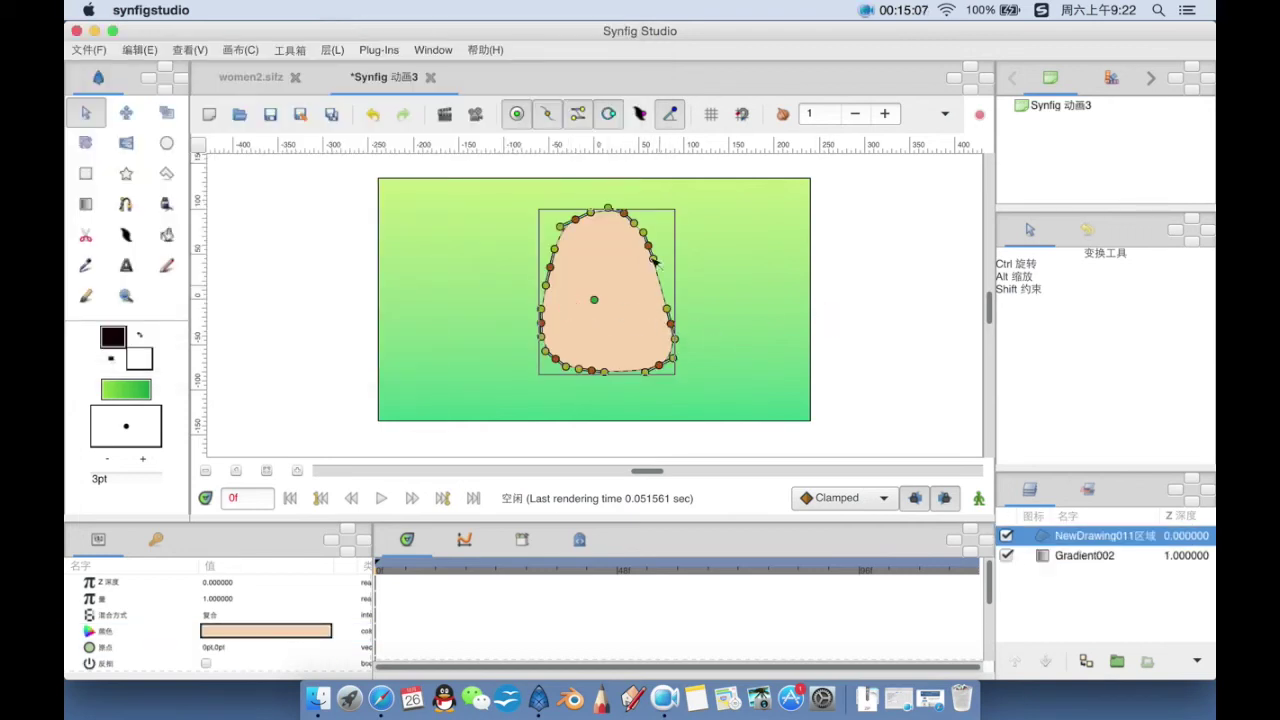
click(766, 320)
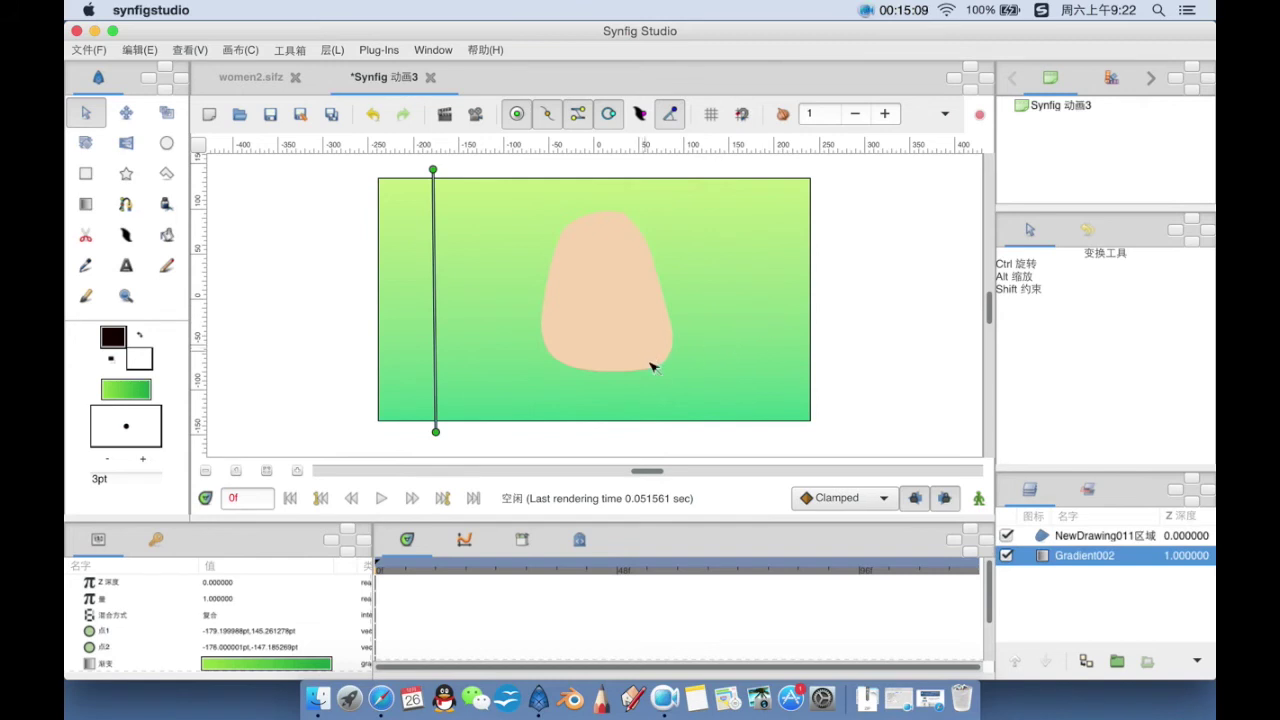
click(615, 362)
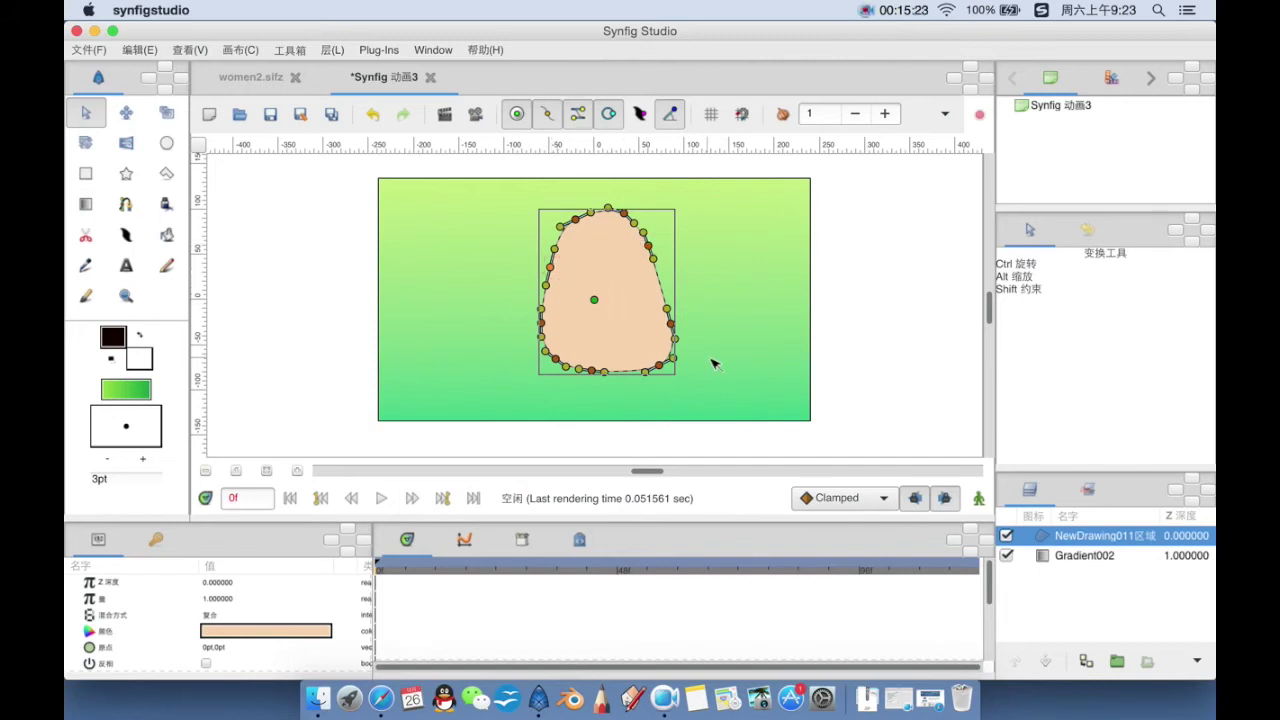
Step: Remove the bottom vertex left of centre and the upper-left vertex from the skin-coloured region's outline
right_click(593, 372)
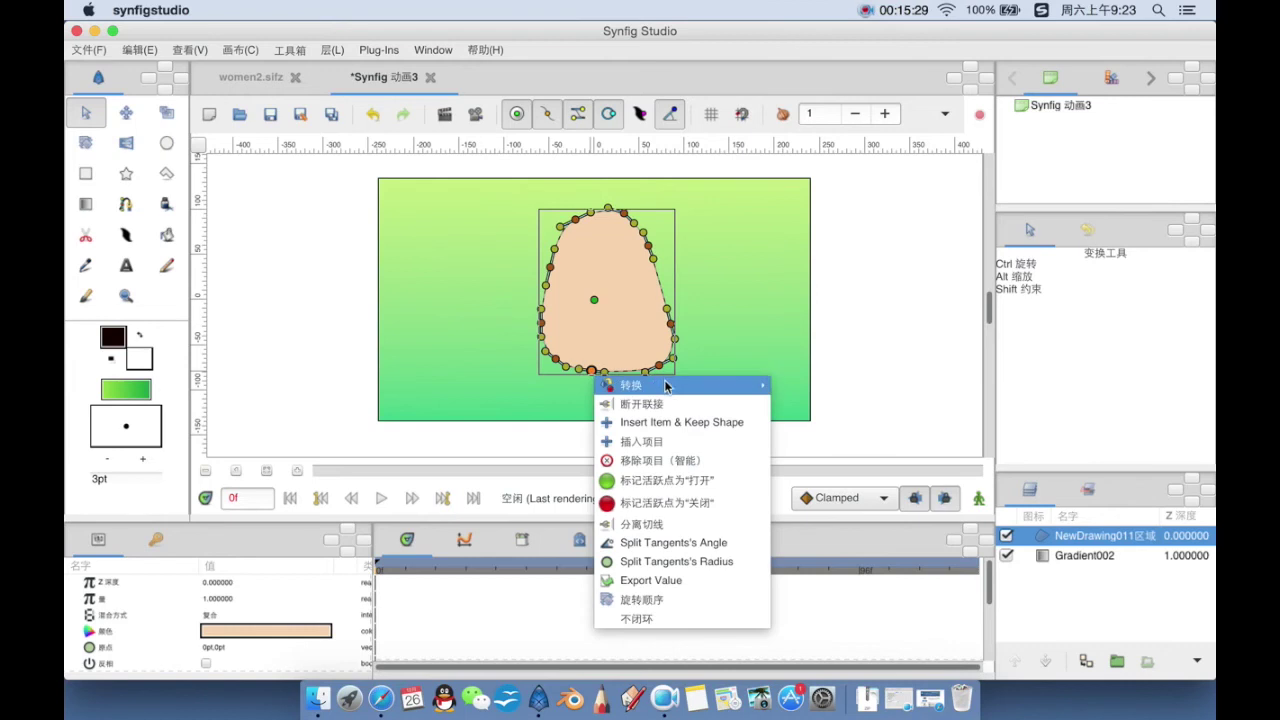
click(677, 464)
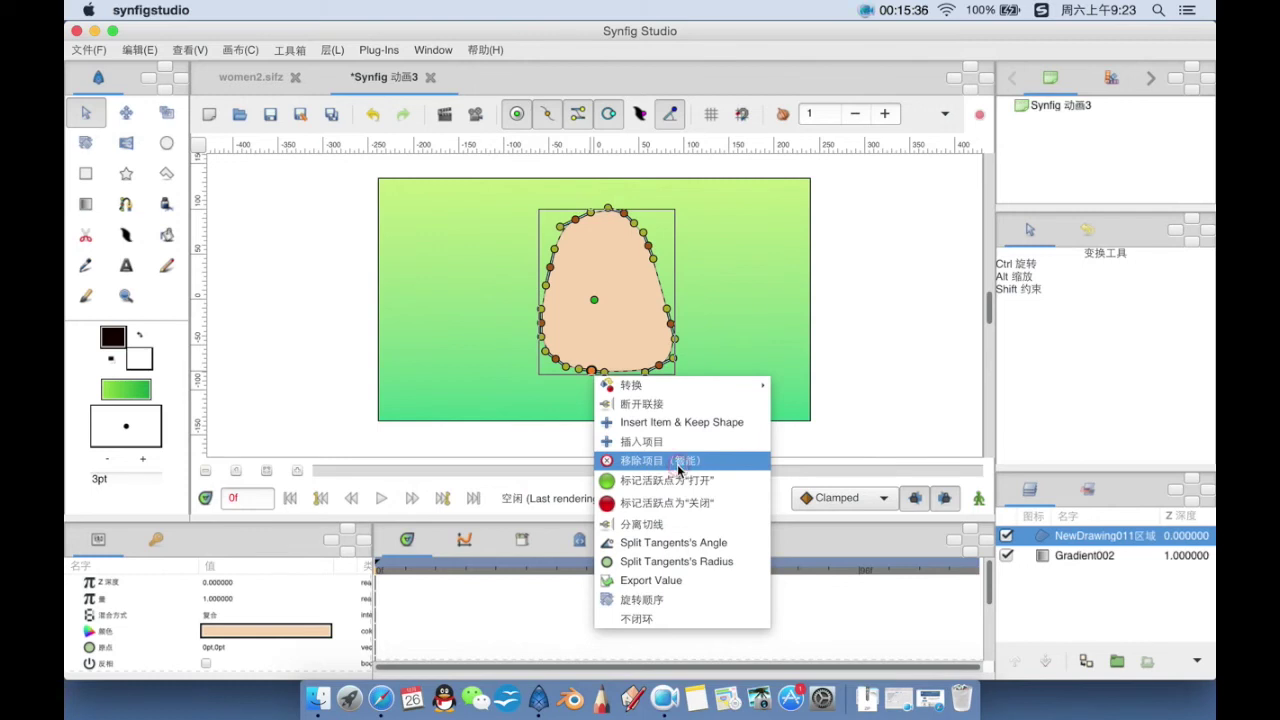
right_click(577, 221)
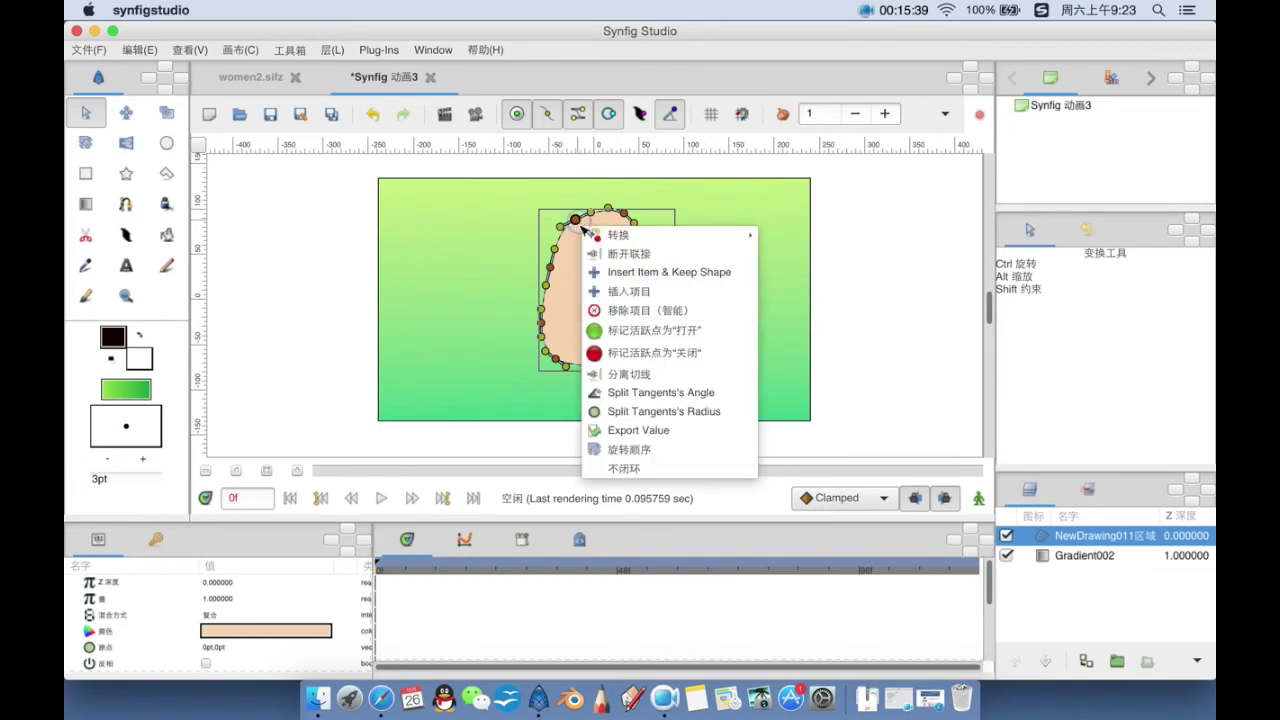
click(637, 311)
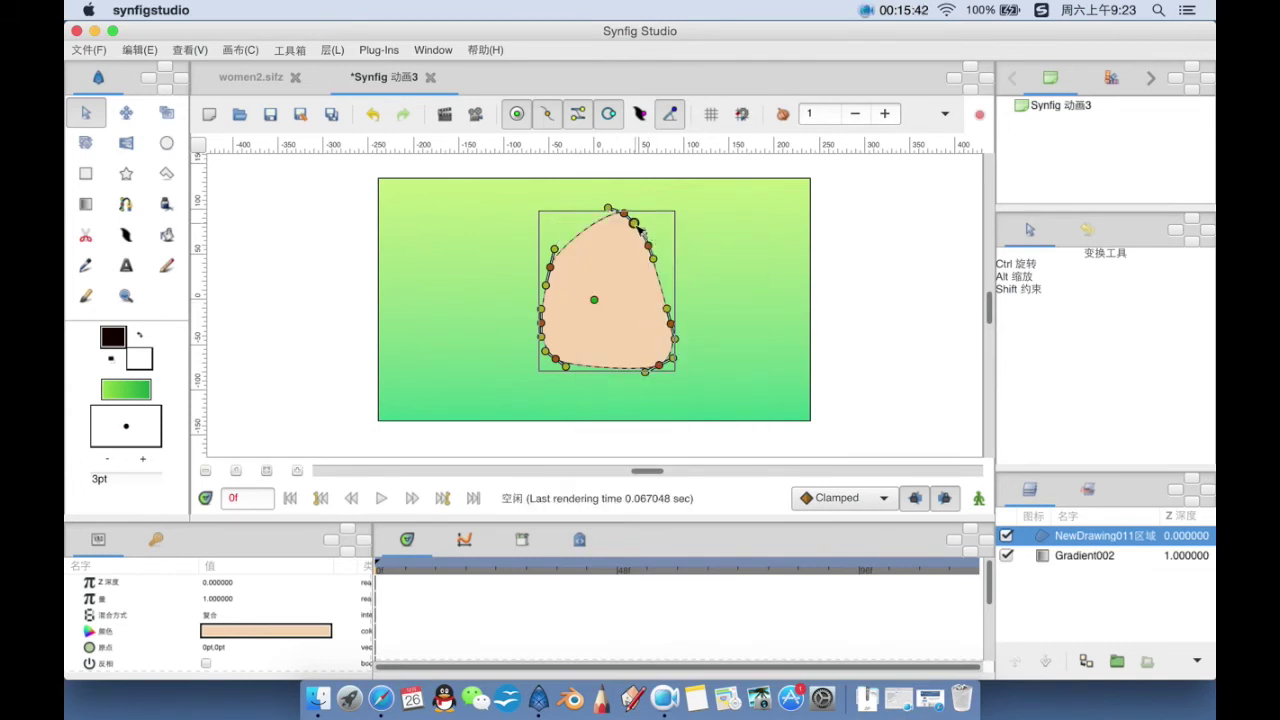
Step: Move the region's top vertex up and left, merge its tangents' angle and lengthen its left tangent to round the top
mouse_move(628, 214)
mouse_down()
mouse_move(596, 200)
mouse_move(637, 209)
mouse_up()
right_click(606, 205)
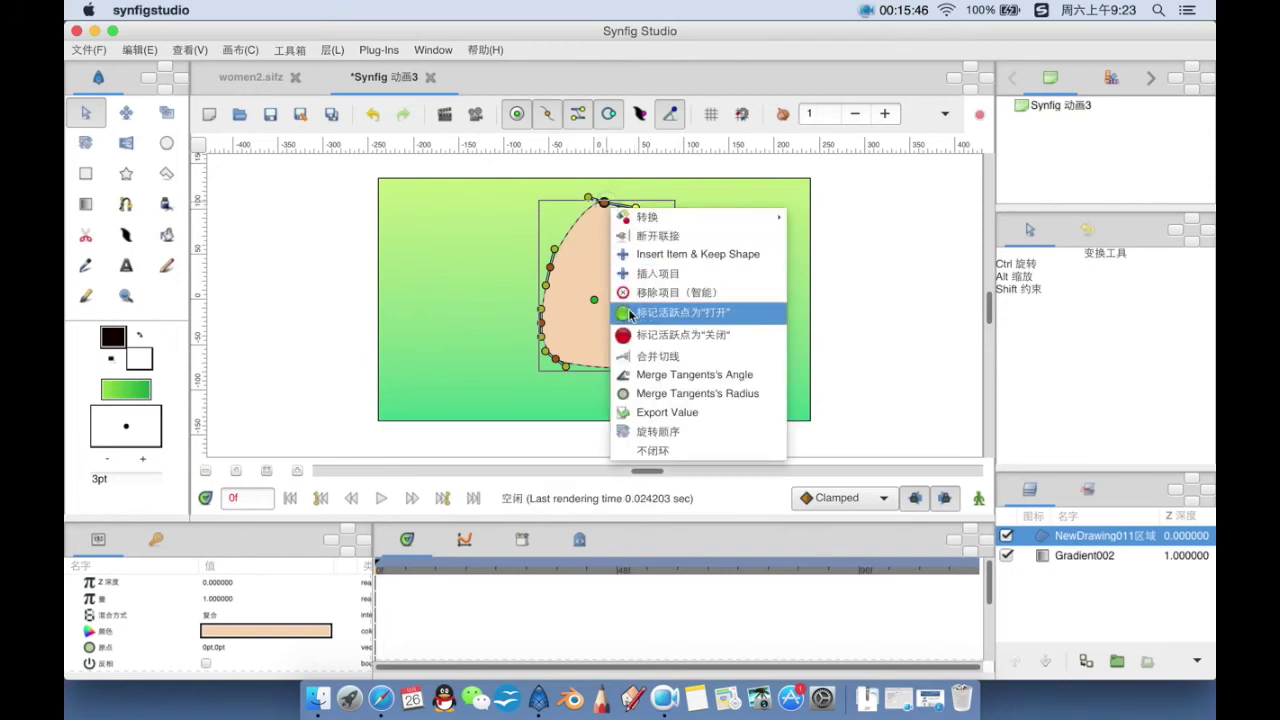
click(640, 374)
drag(588, 197, 552, 200)
Step: Shift the upper-right vertex outward and the upper-left side vertex slightly up, and remove the lower-left side vertex
drag(657, 252, 668, 261)
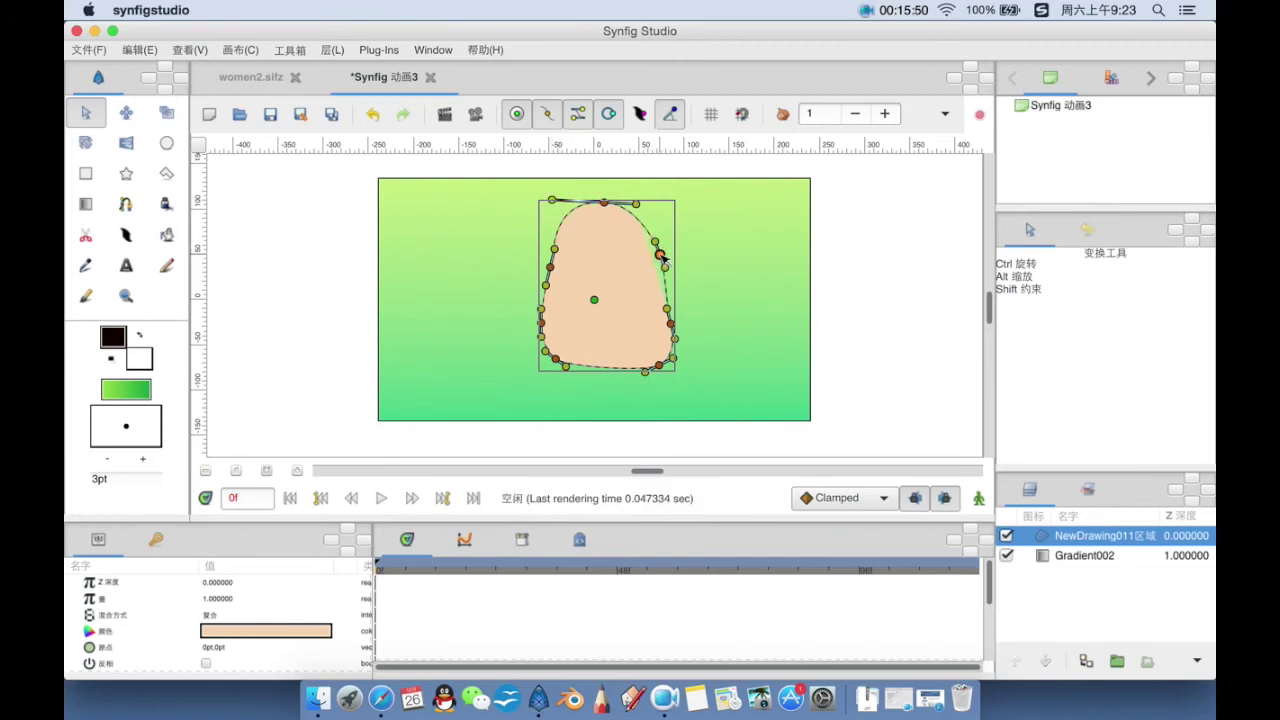
drag(554, 268, 552, 266)
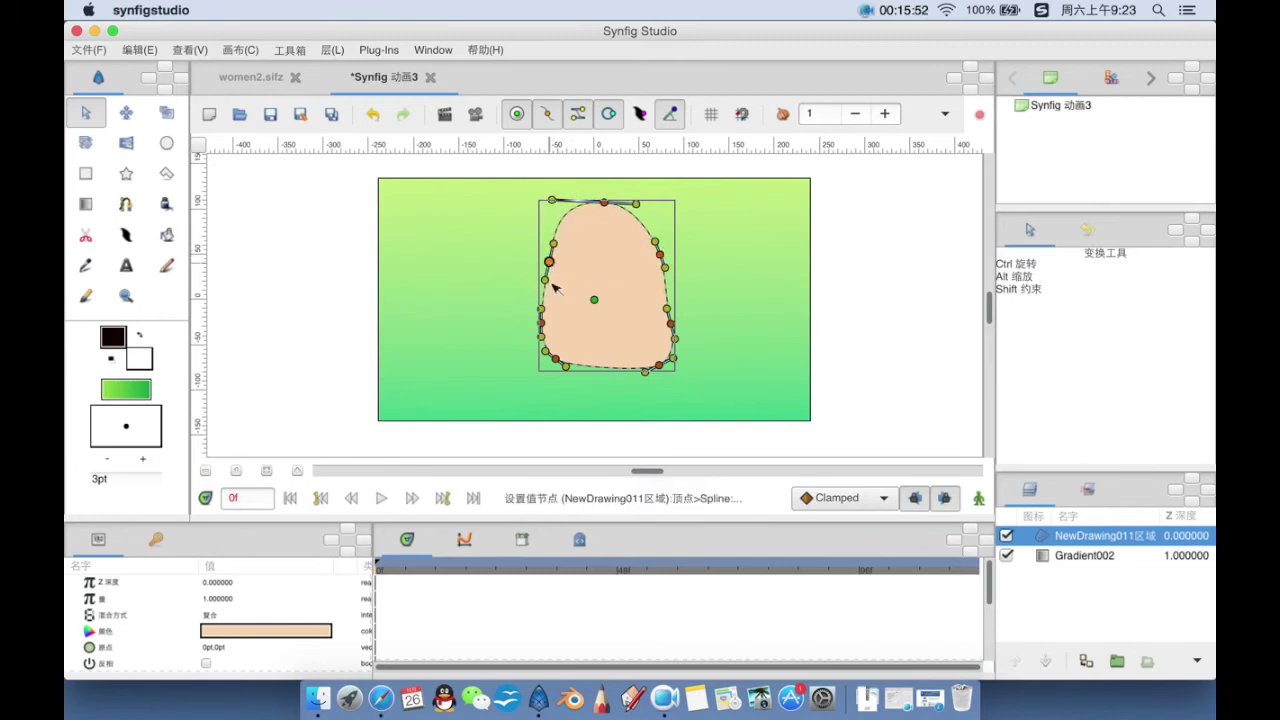
right_click(540, 323)
click(580, 411)
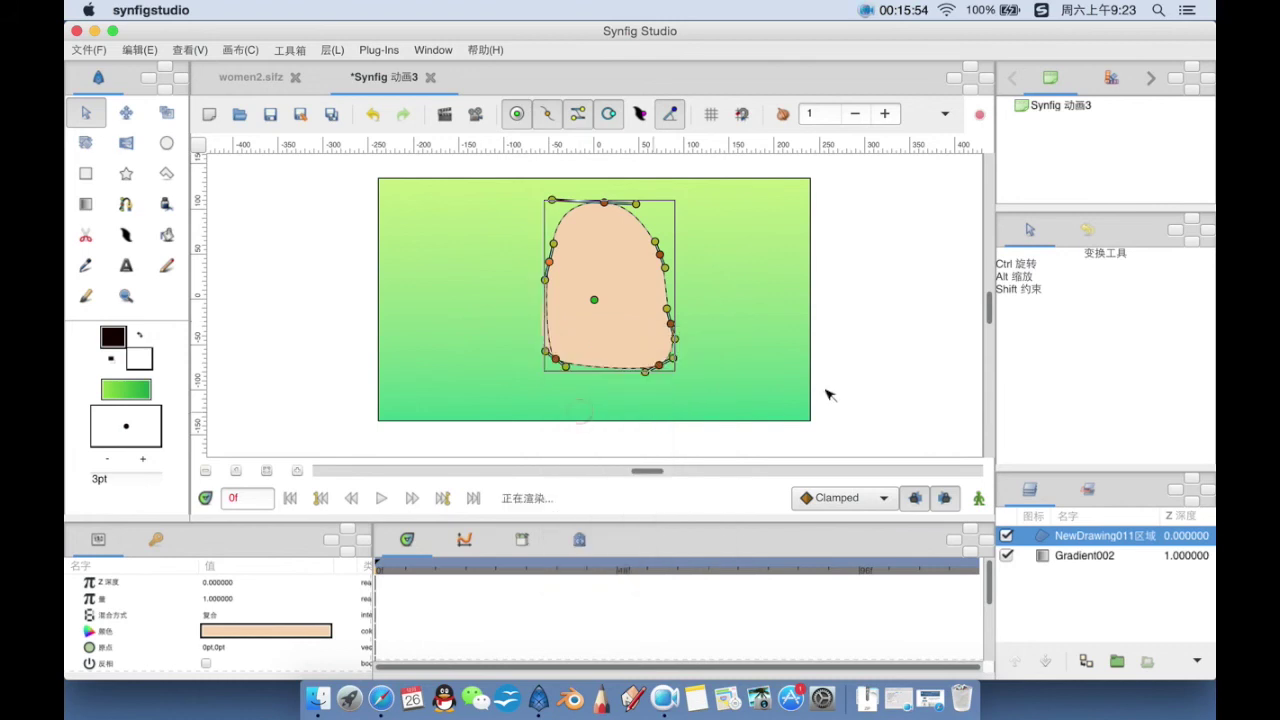
Step: Lengthen the bottom-left vertex's tangents to round that corner and remove the lower-right side vertex
drag(555, 359, 529, 339)
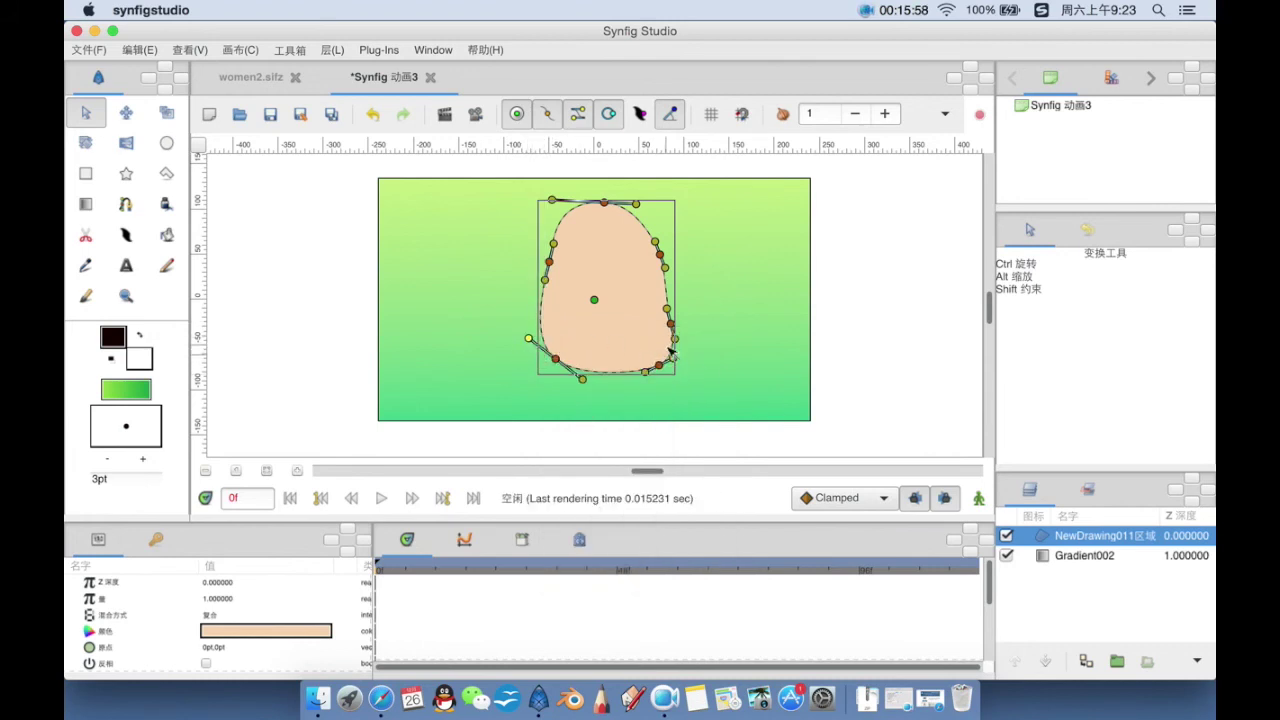
drag(670, 325, 675, 317)
right_click(675, 314)
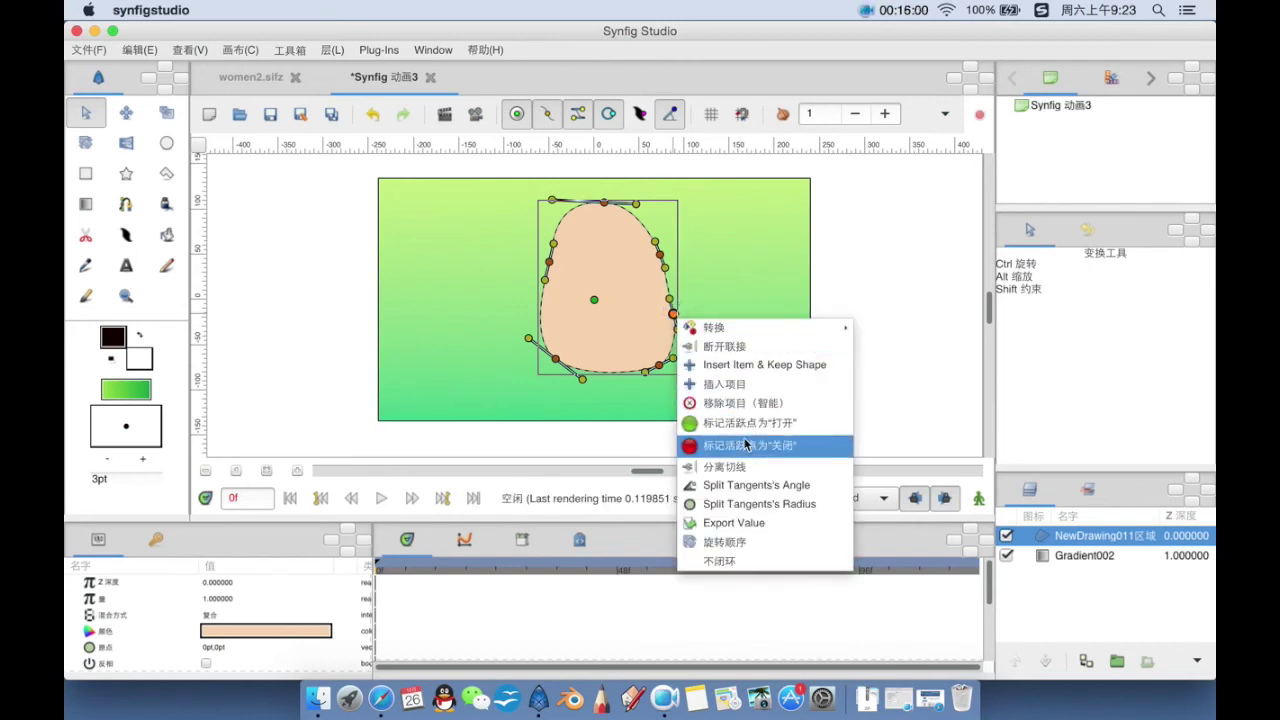
click(776, 403)
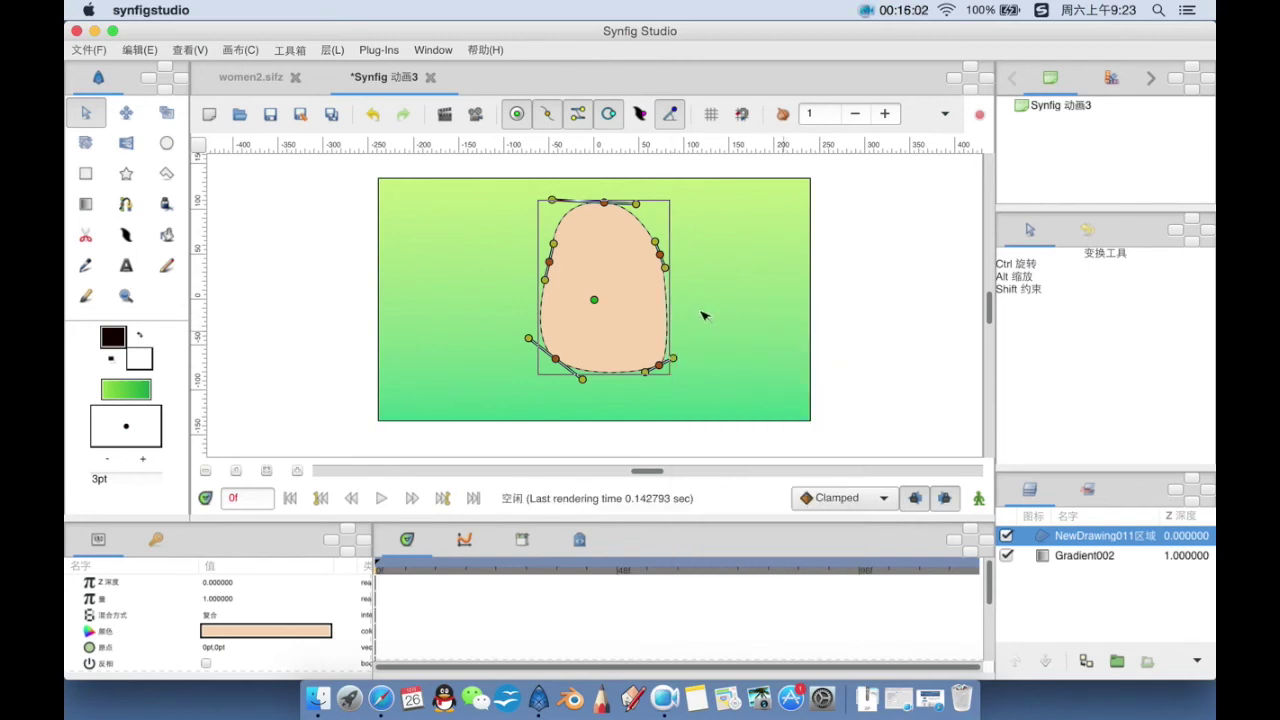
Step: Lengthen the bottom-right vertex's tangents to widen that corner, checking the region with its handles hidden
drag(675, 358, 698, 360)
click(780, 351)
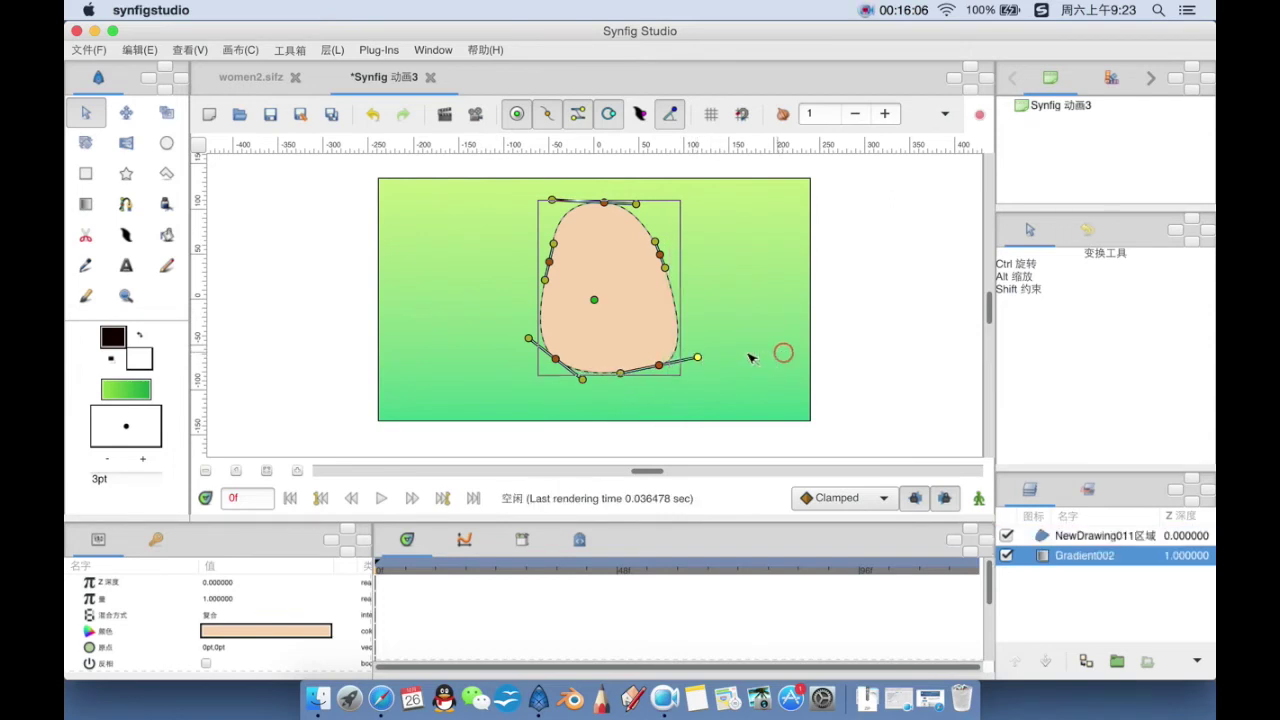
click(584, 311)
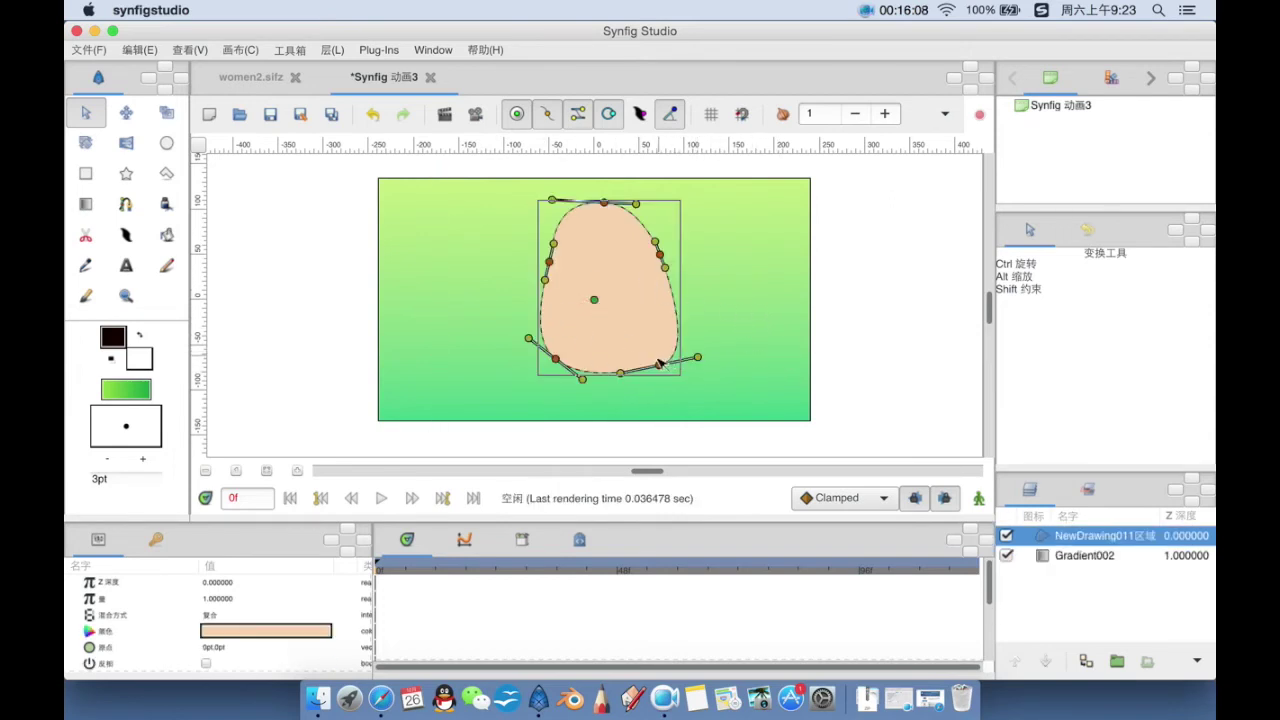
click(790, 324)
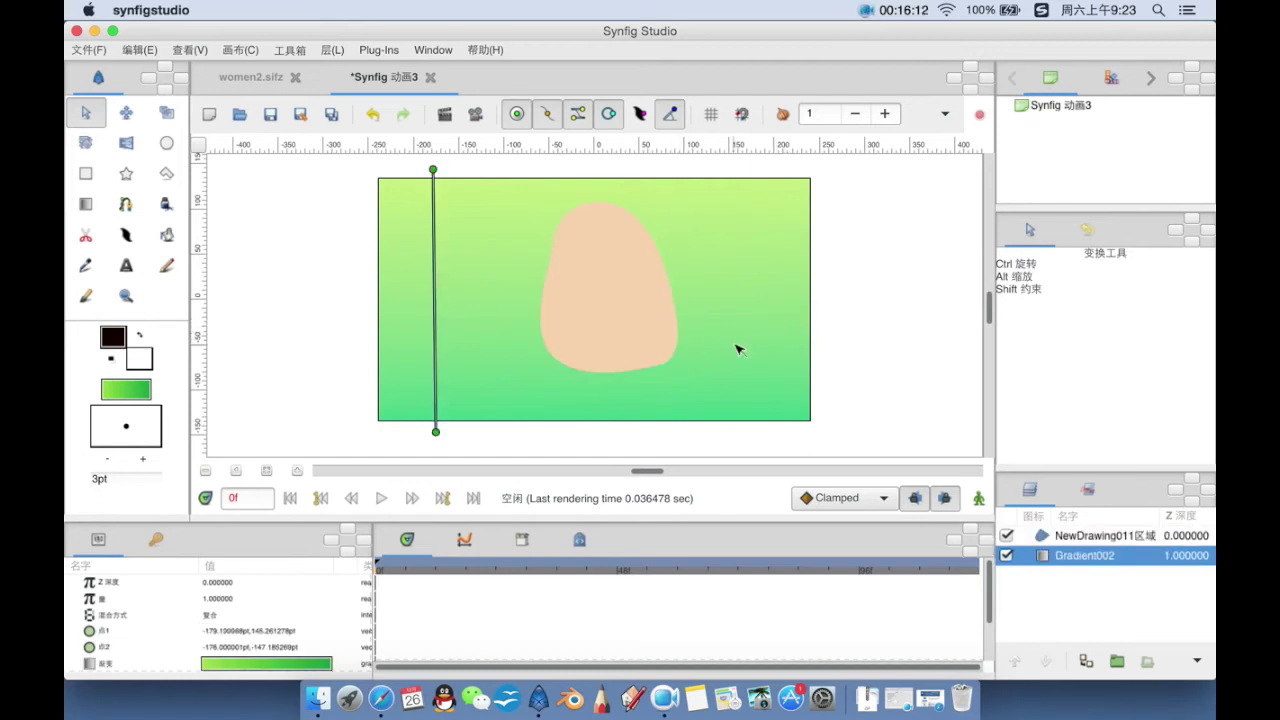
click(643, 323)
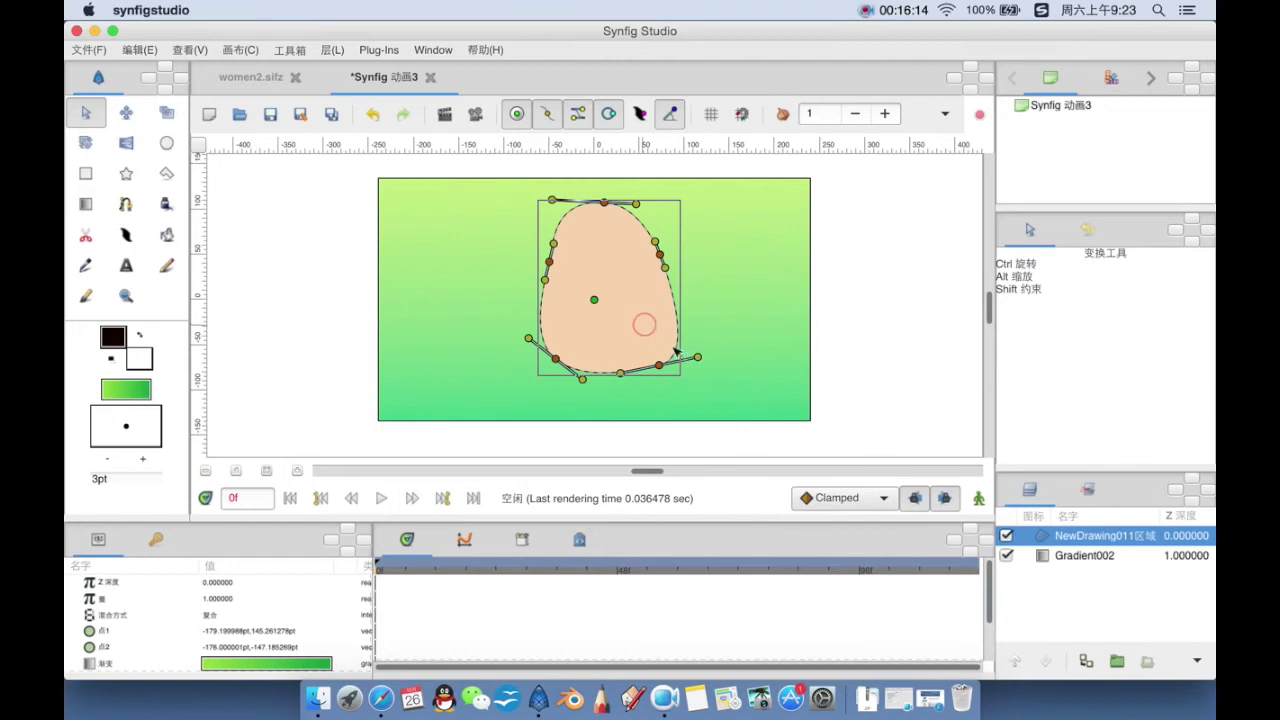
Step: Move the bottom-right vertex outward and up, and shift the whole region down to an origin of about (2, -19) pt
drag(697, 357, 669, 355)
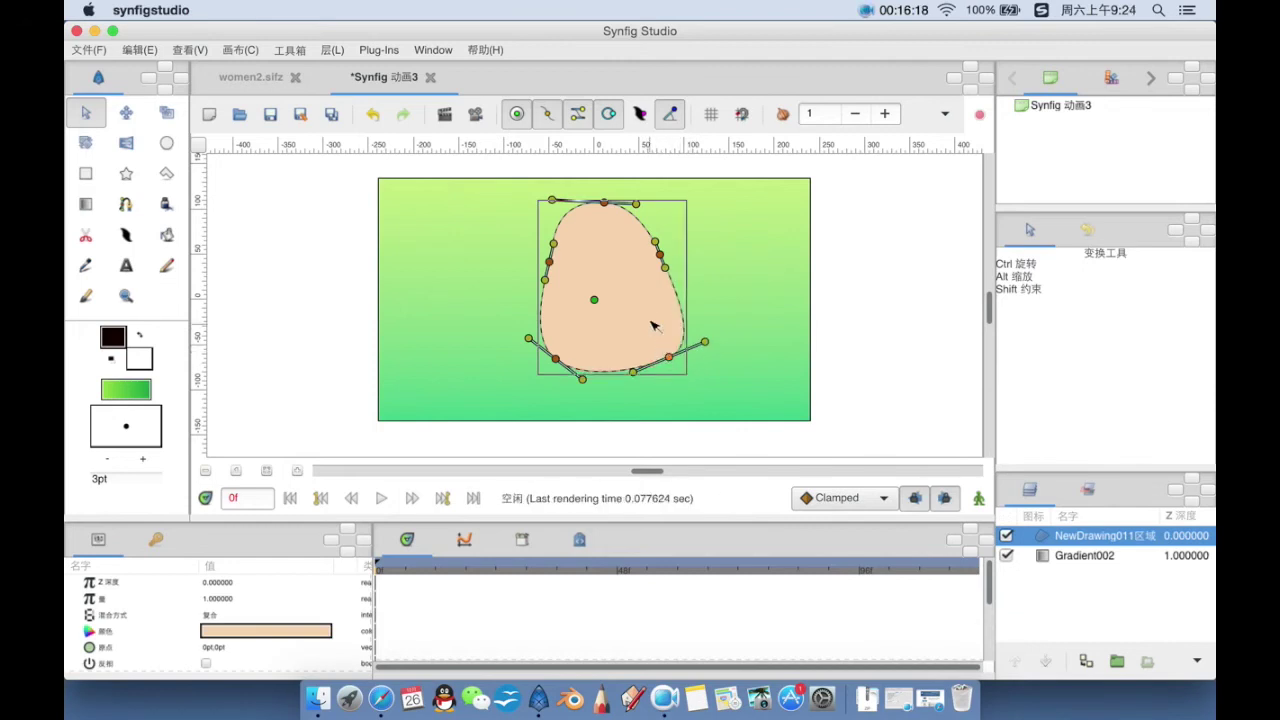
drag(599, 304, 597, 323)
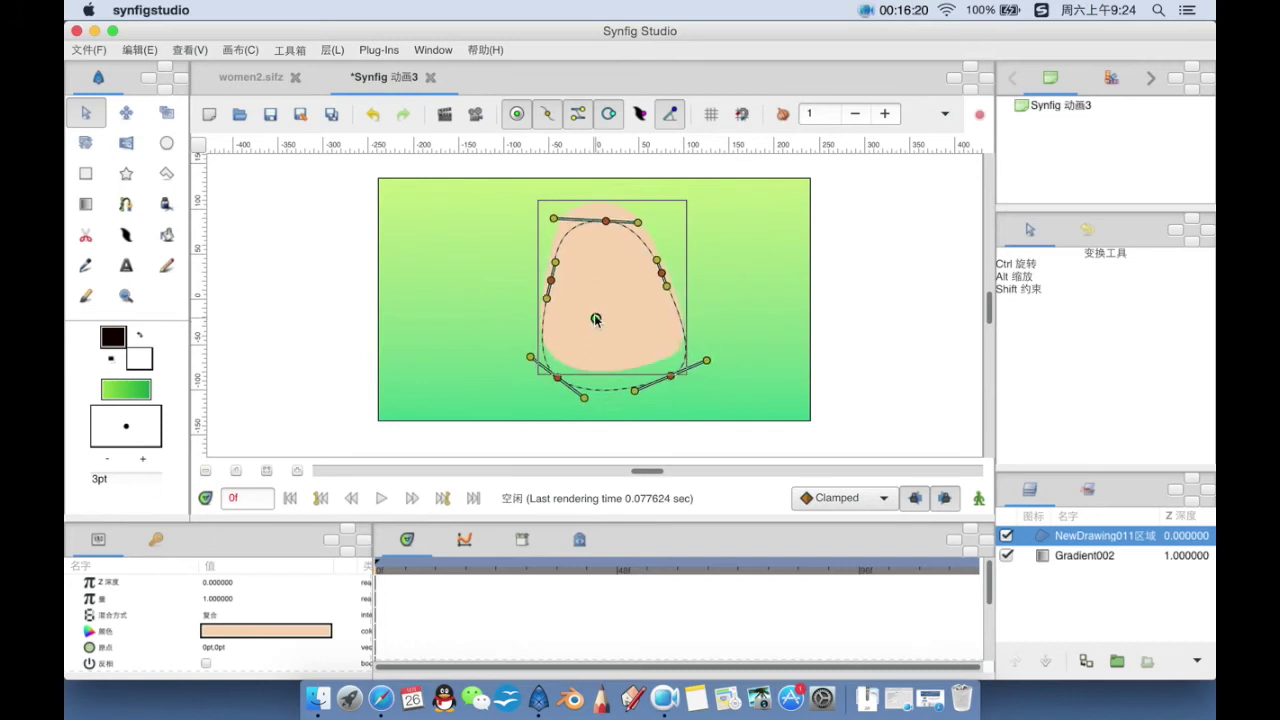
click(802, 342)
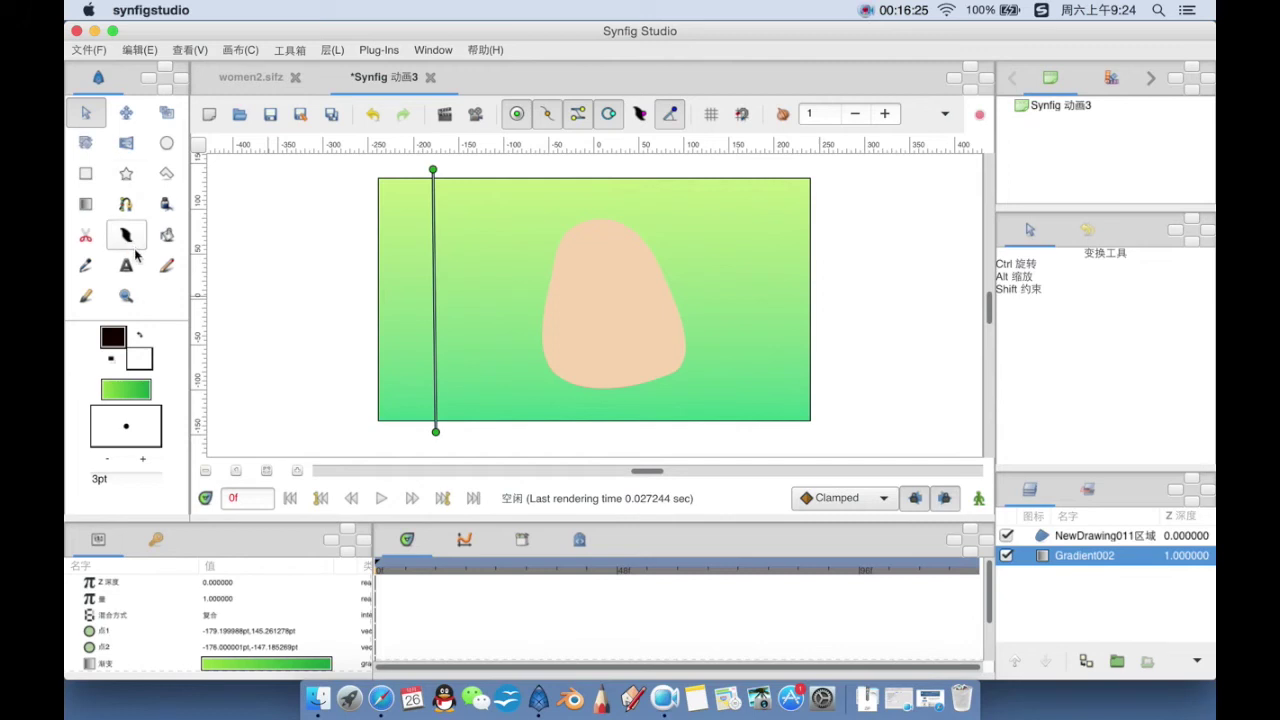
Step: Draw a closed region about 30 pt wide and 45 pt tall on the skin shape's upper right and colour it #2C1809
click(166, 204)
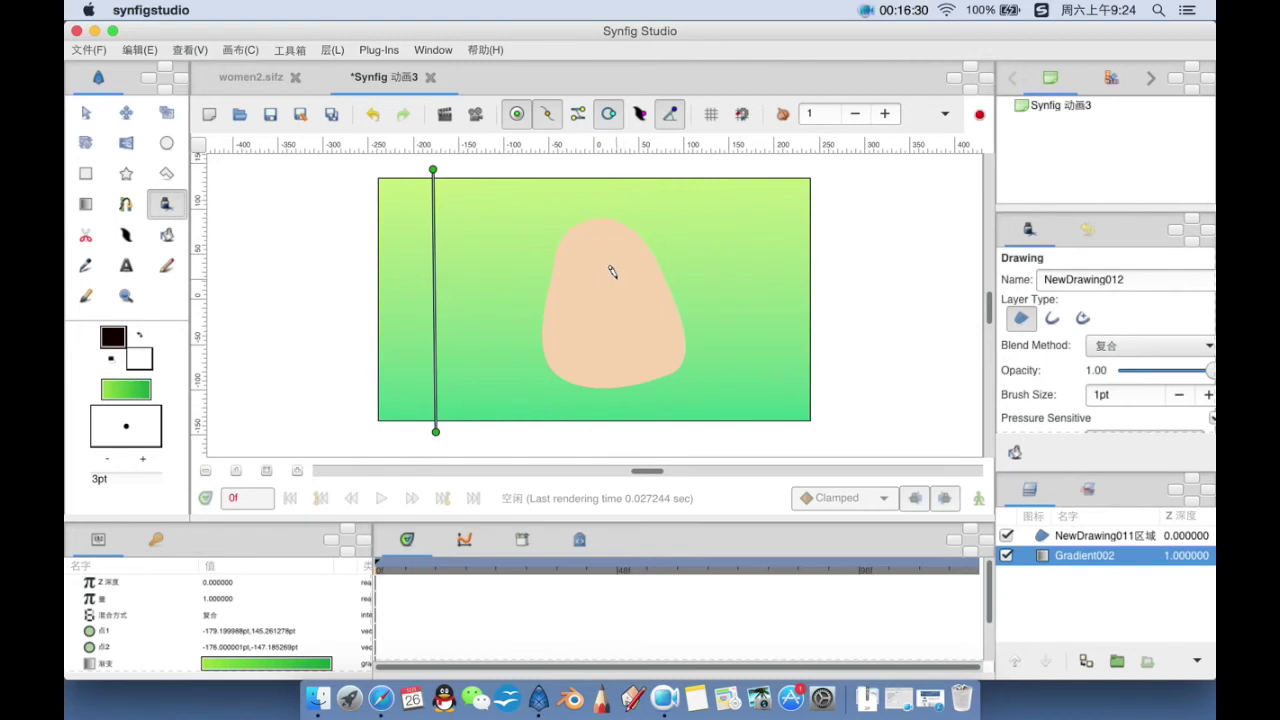
mouse_move(611, 274)
mouse_down()
mouse_move(620, 250)
mouse_move(630, 276)
mouse_move(617, 284)
mouse_move(610, 272)
mouse_up()
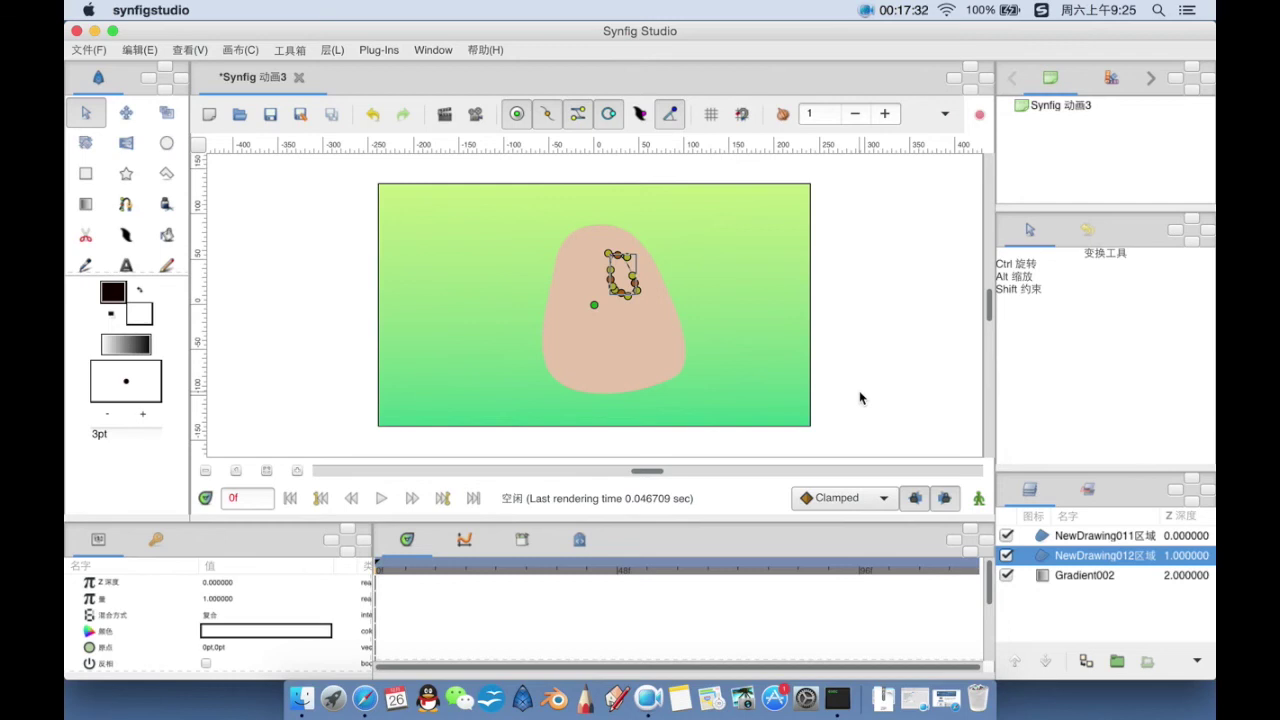
double_click(281, 634)
drag(153, 187, 112, 133)
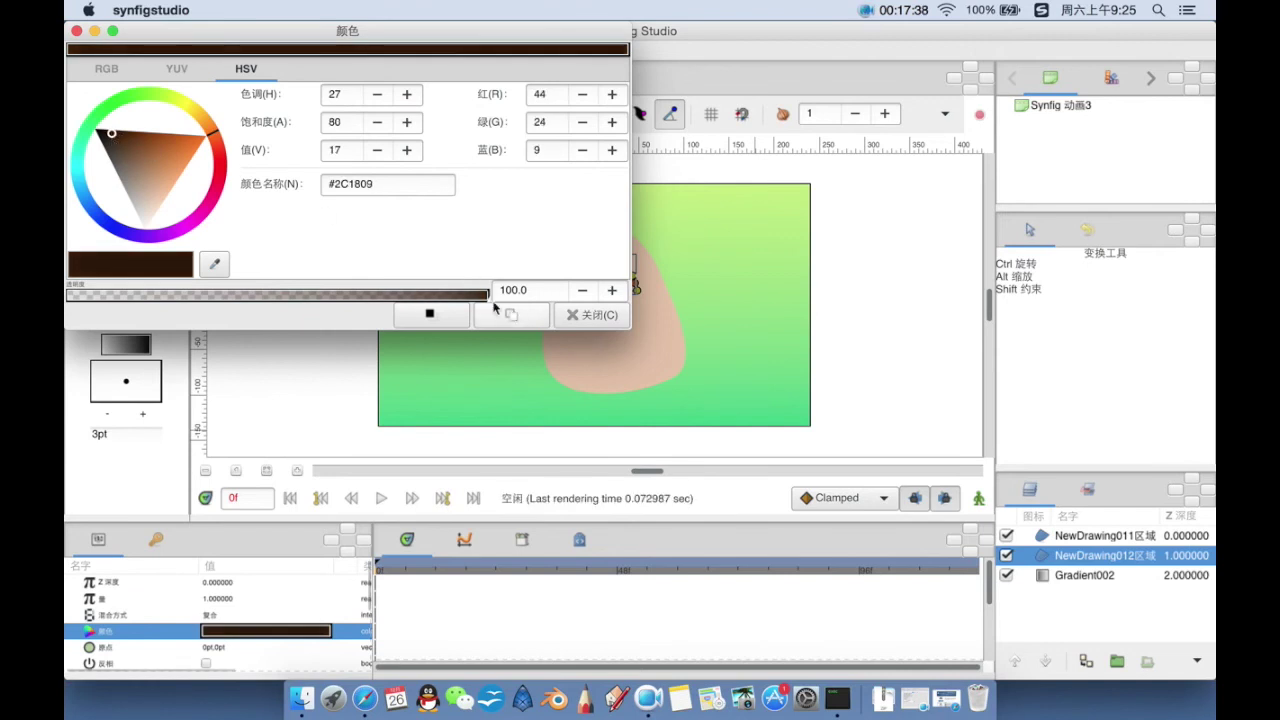
click(593, 315)
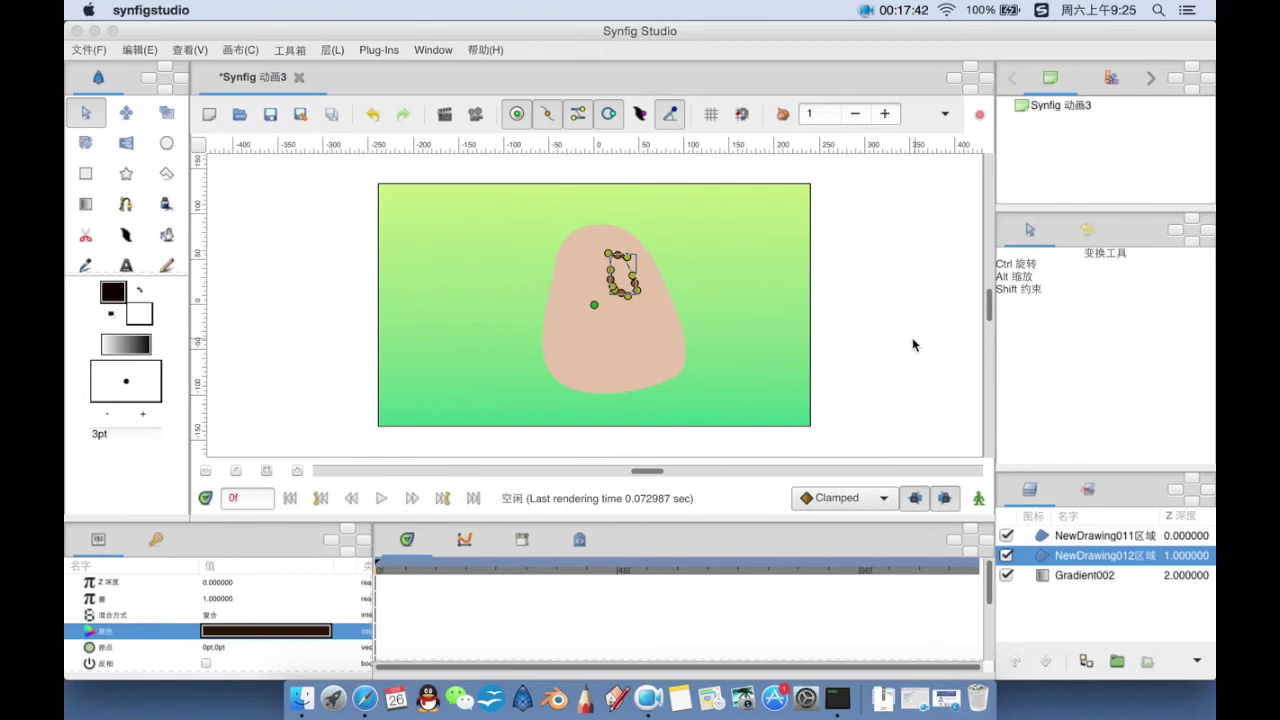
Step: Raise the small dark region's layer above the skin-coloured region's layer
double_click(1103, 552)
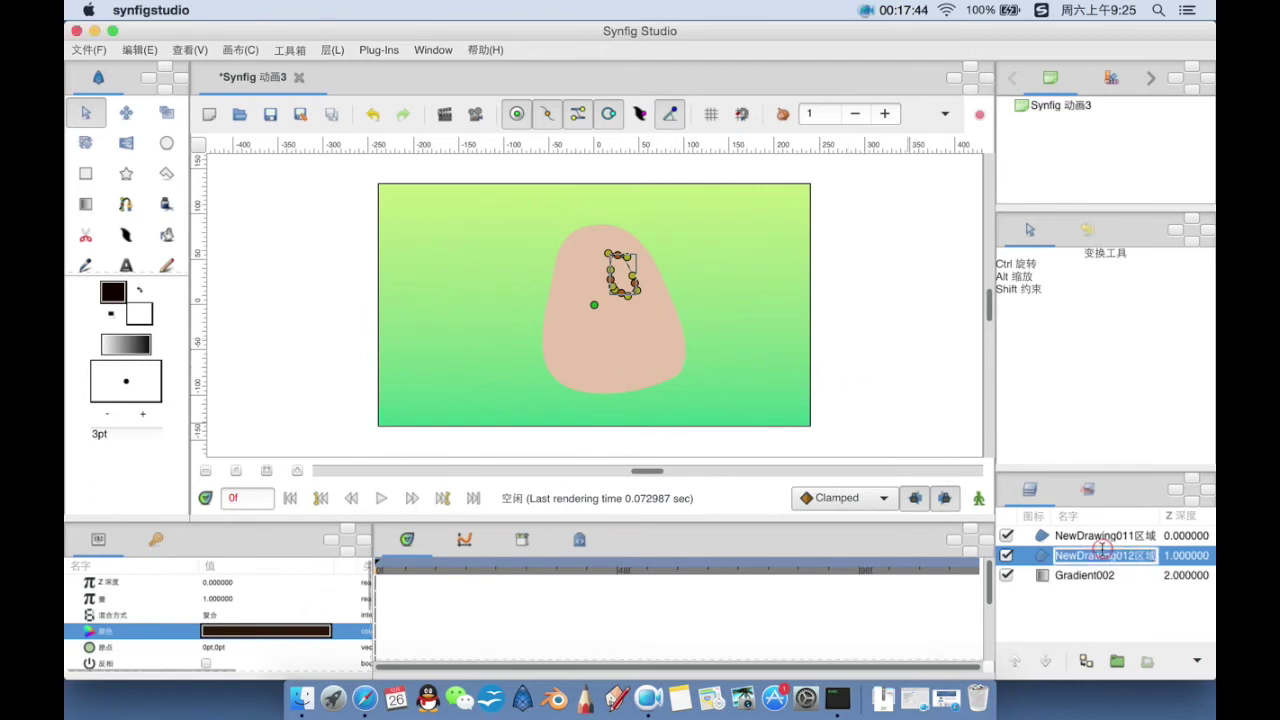
key(Return)
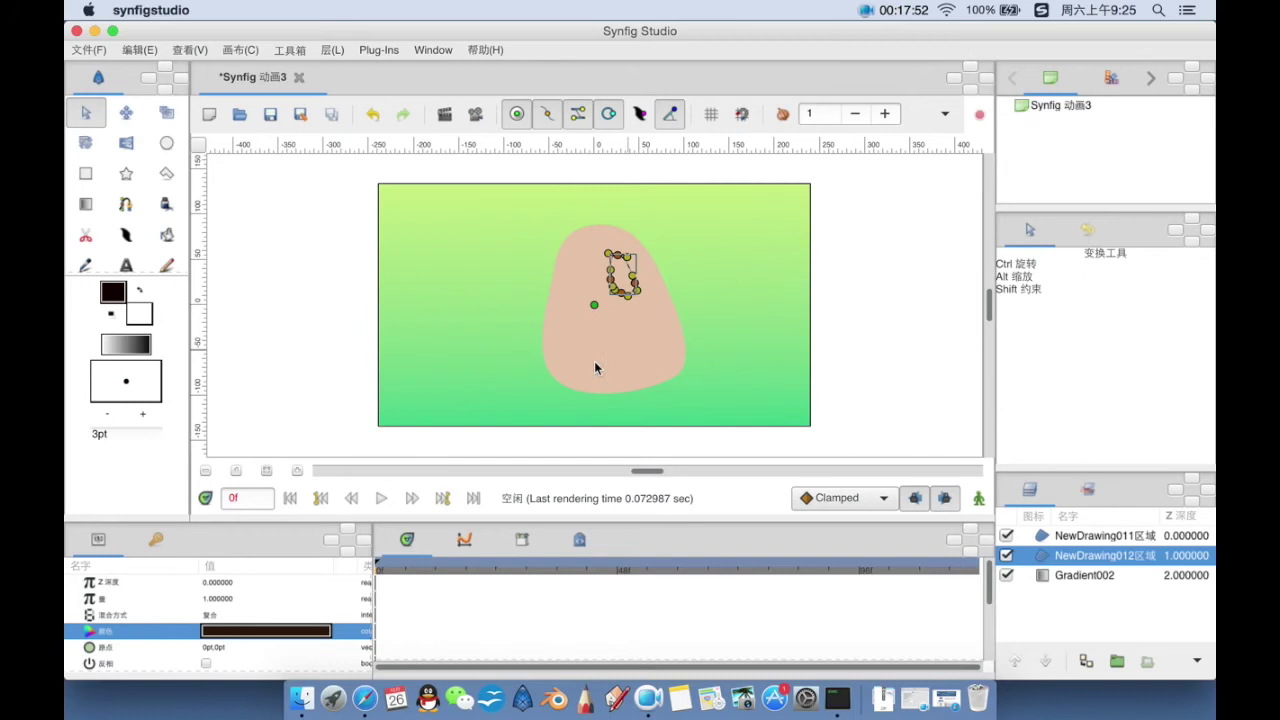
click(1017, 663)
click(864, 293)
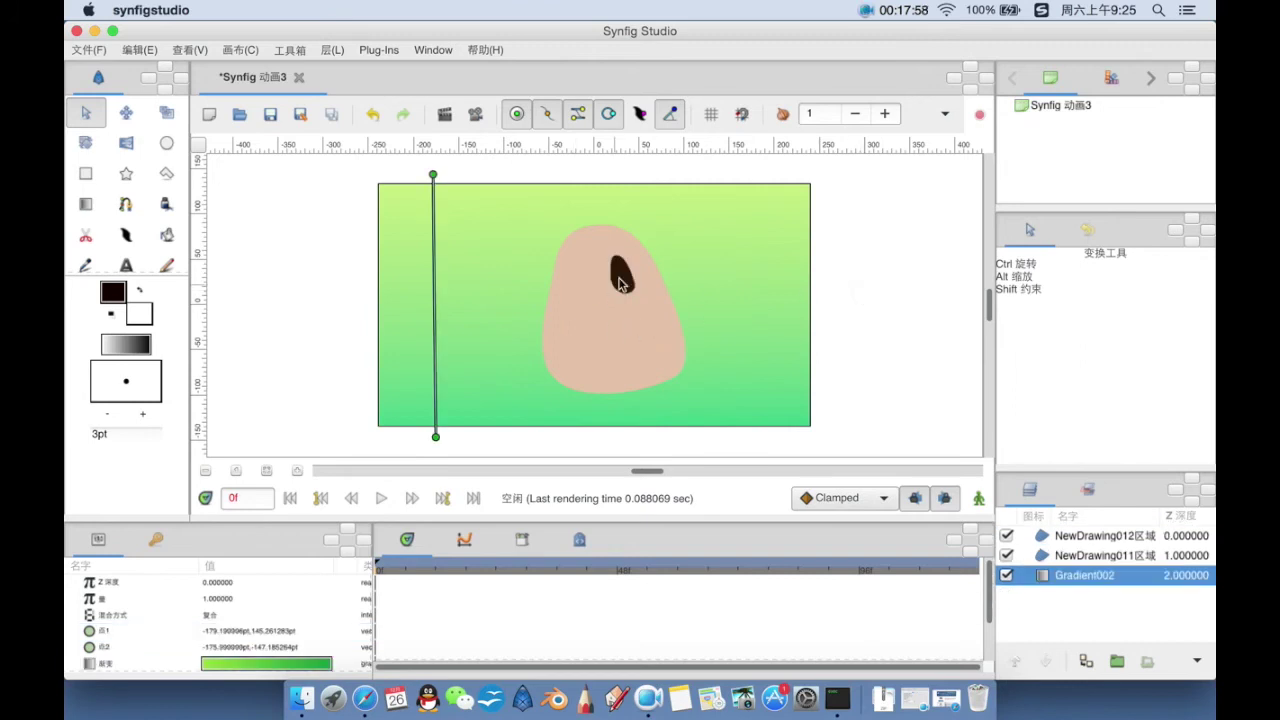
click(622, 278)
click(846, 344)
Step: Copy the small dark region's layer, NewDrawing012区域
click(1066, 540)
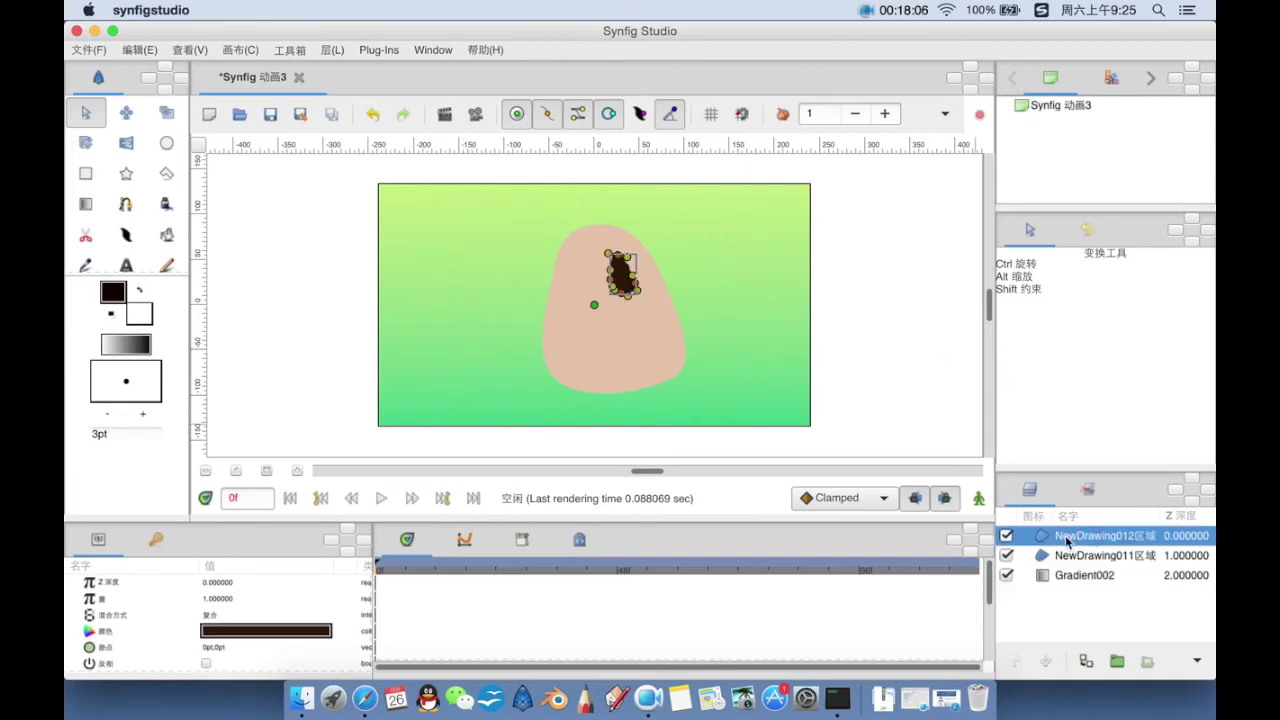
right_click(1066, 540)
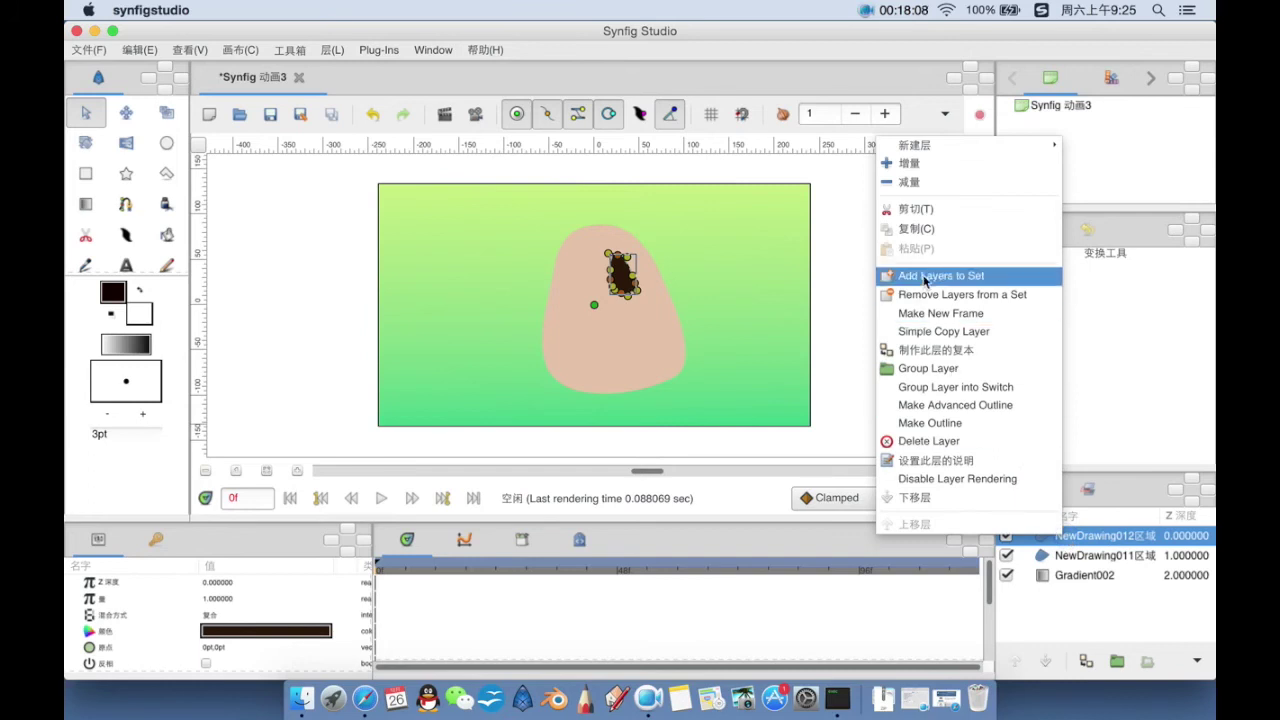
click(922, 232)
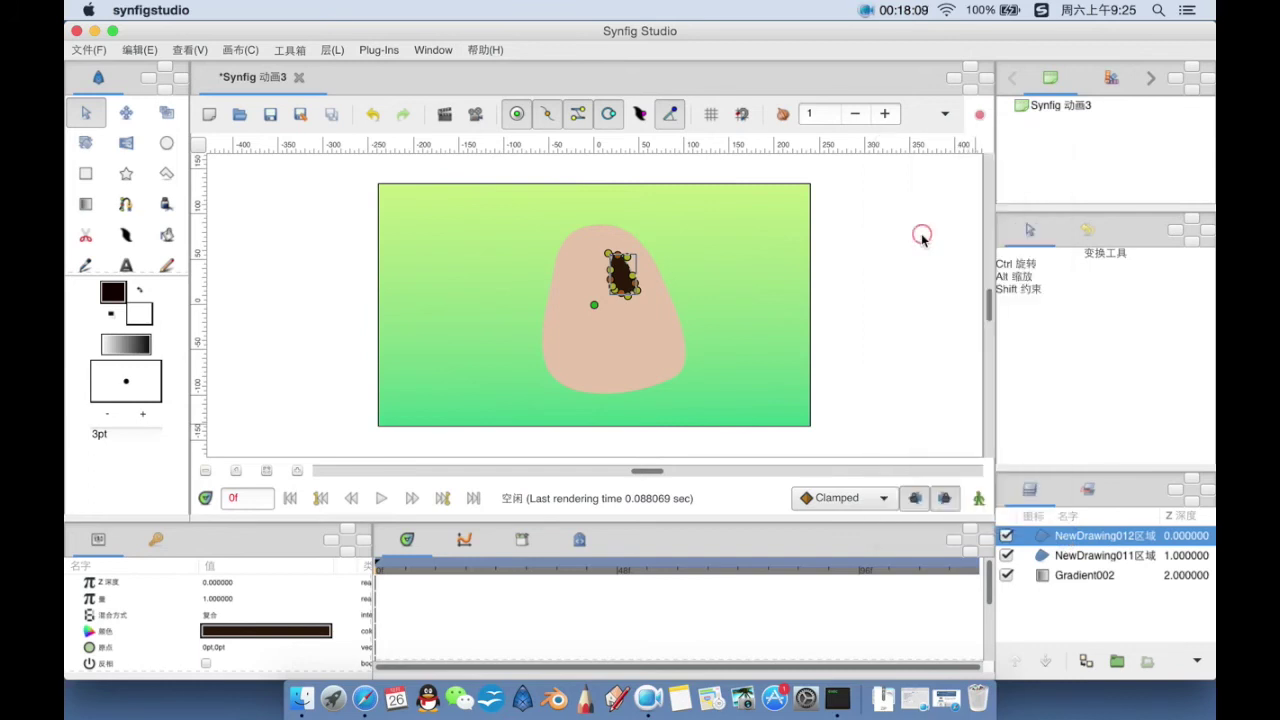
Step: Paste the copied eye layer above the skin-coloured region and move the copy left to an origin of about (-51, -2) pt
click(1047, 592)
click(640, 350)
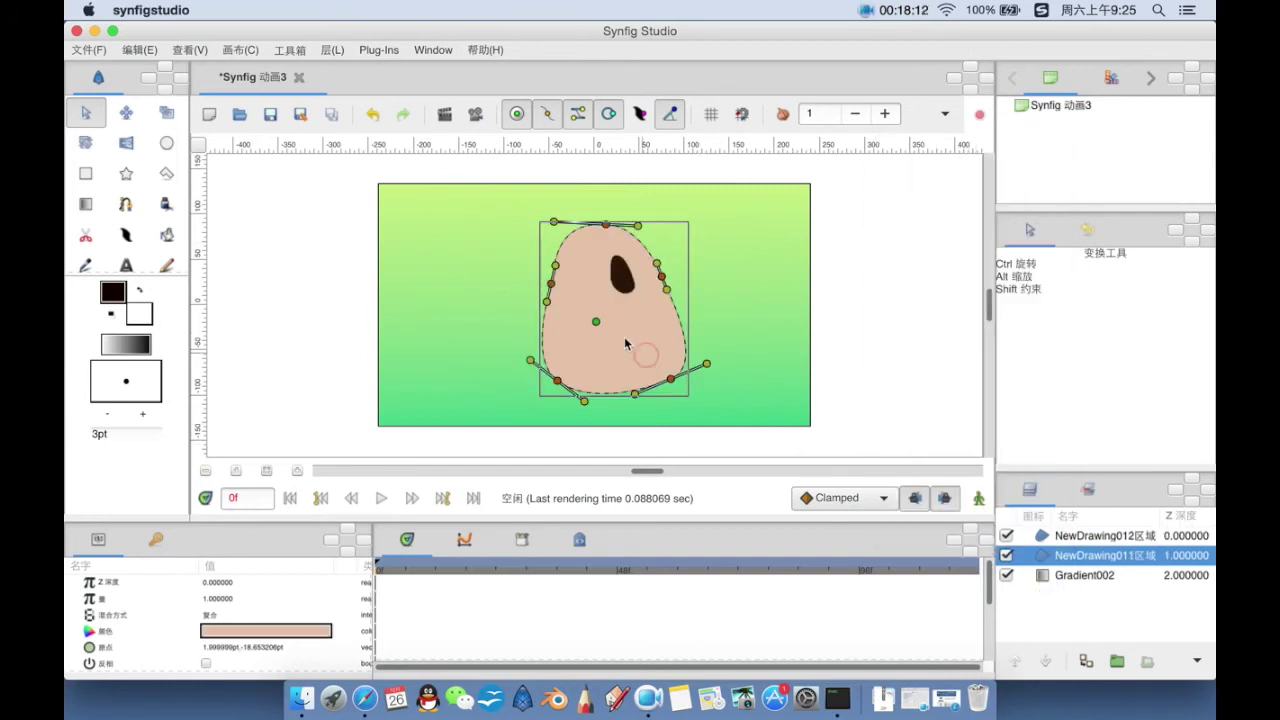
right_click(631, 339)
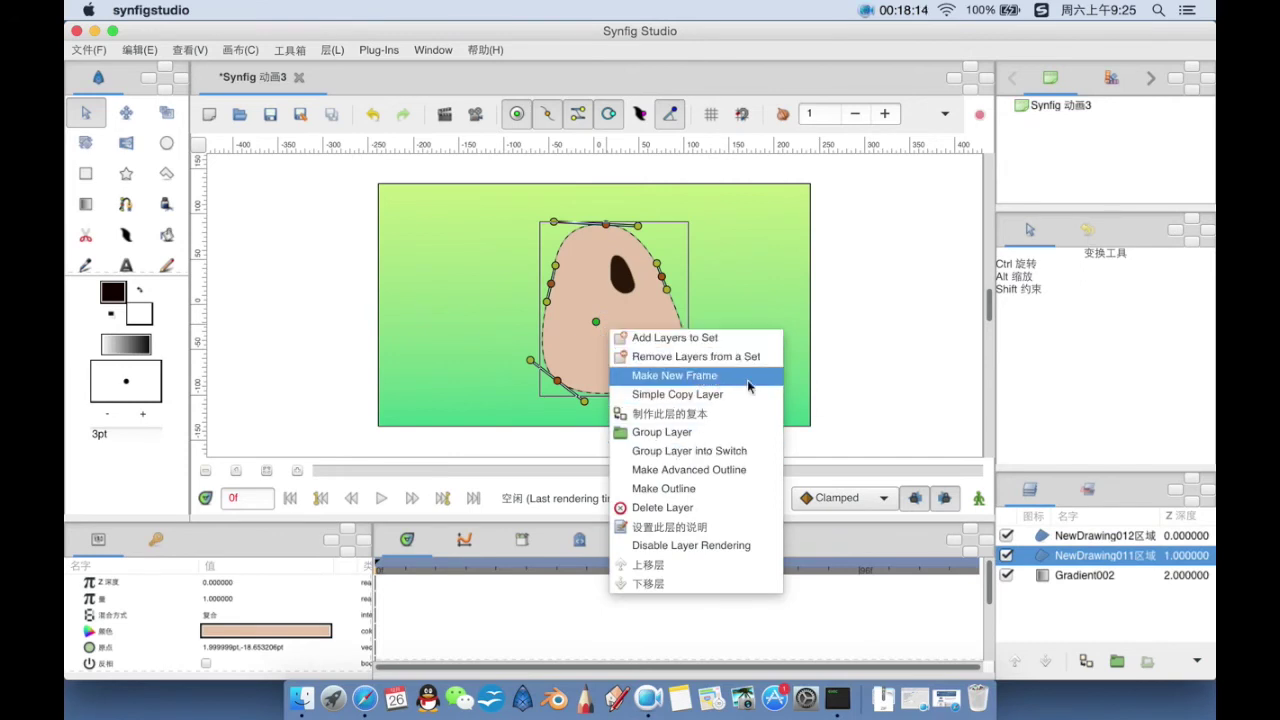
click(1062, 566)
right_click(1064, 558)
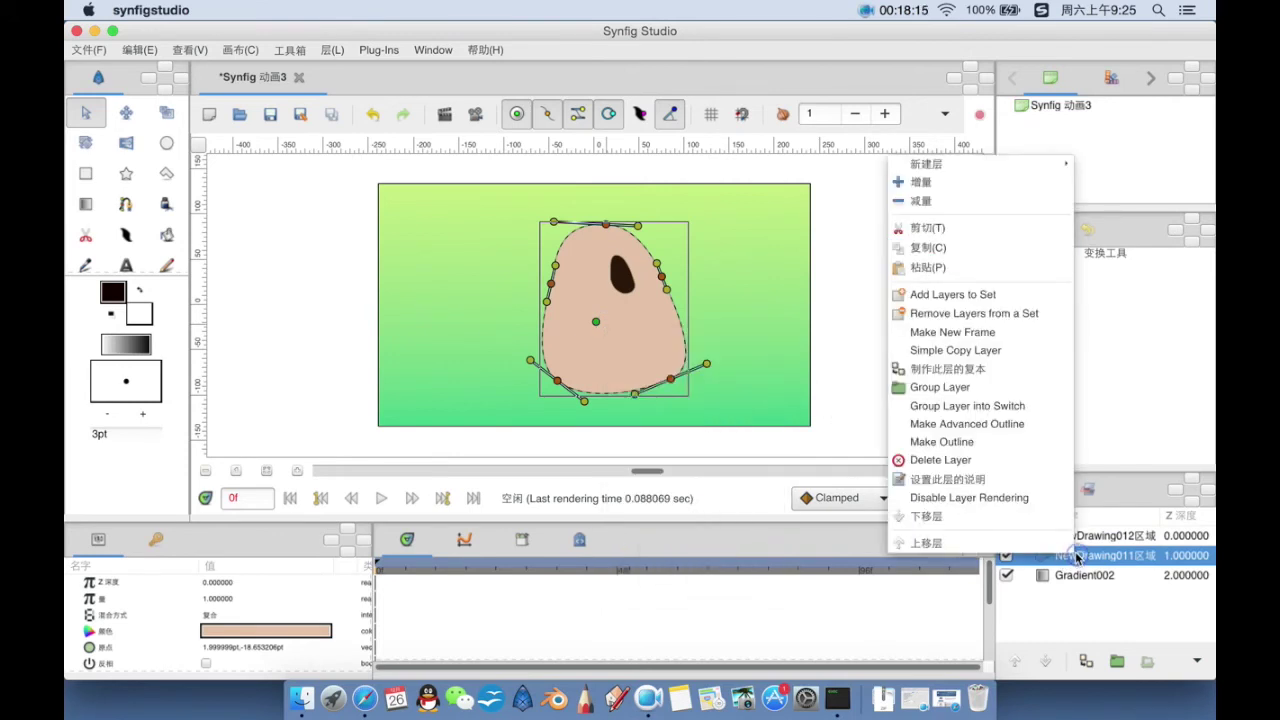
click(955, 267)
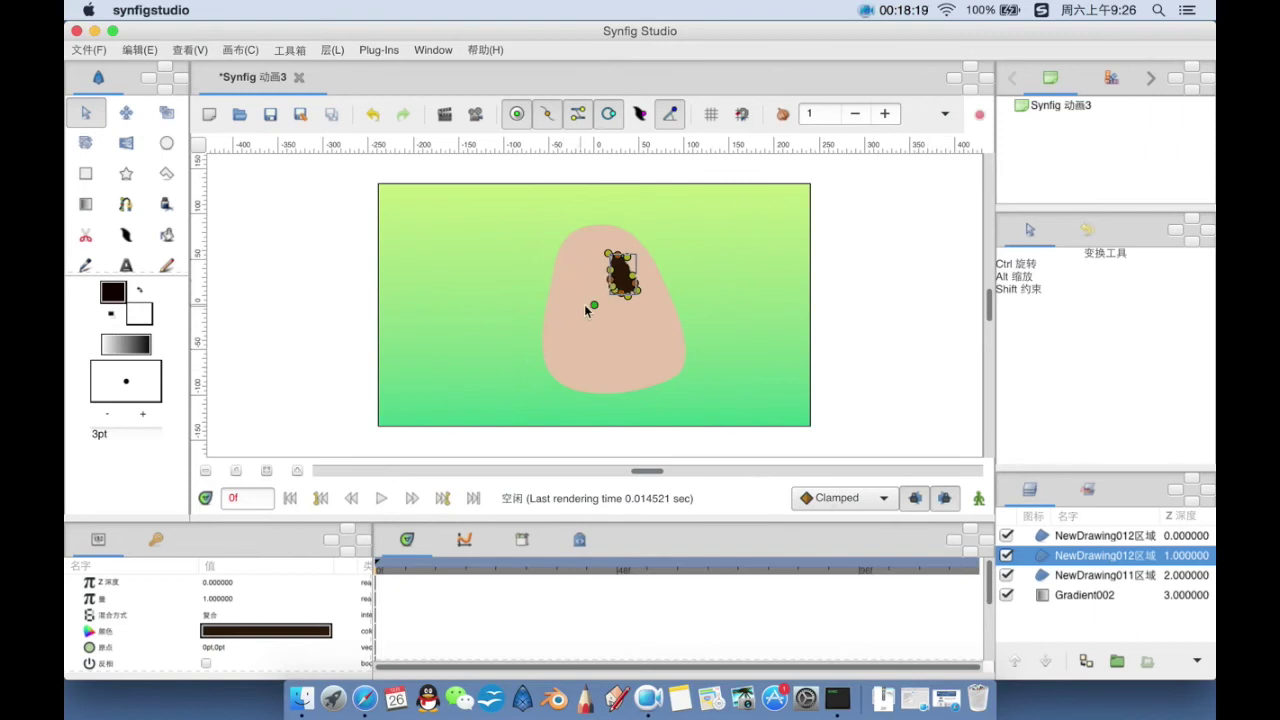
drag(594, 309, 548, 306)
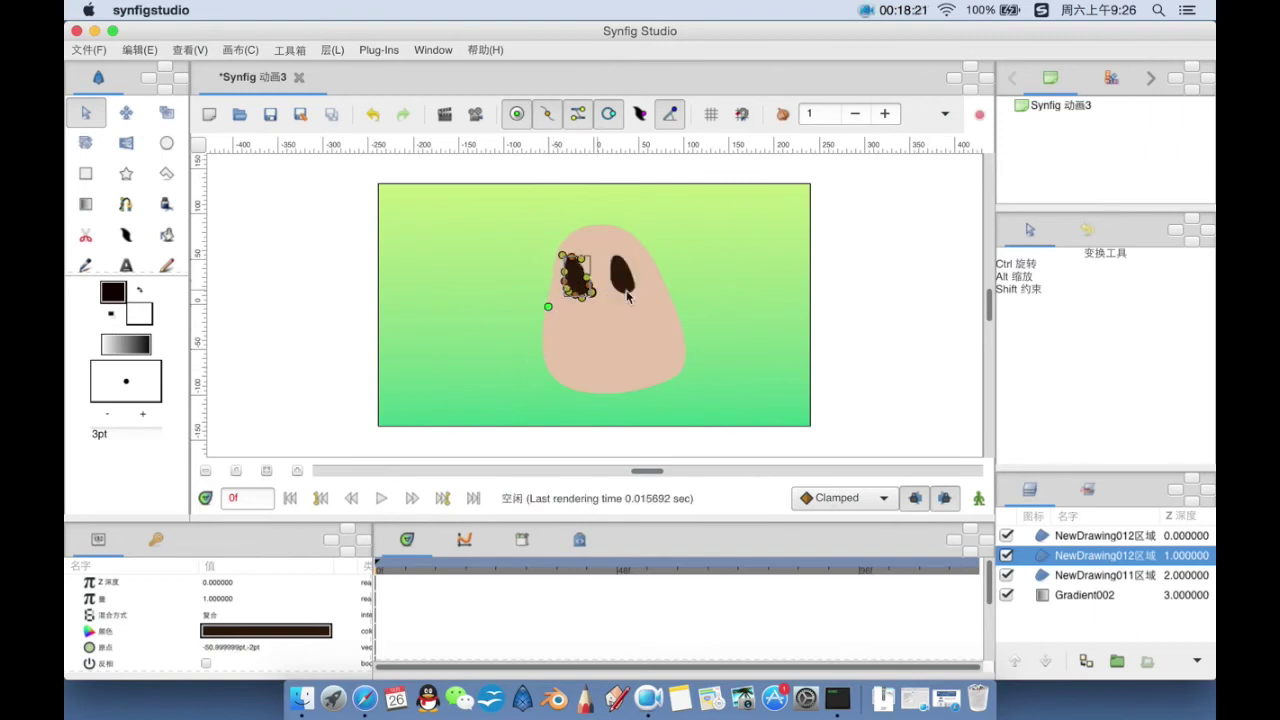
Step: Reshape the left eye into an upright oval by removing its two side vertices and adjusting the tangents of the remaining ones
click(761, 295)
click(596, 287)
click(575, 266)
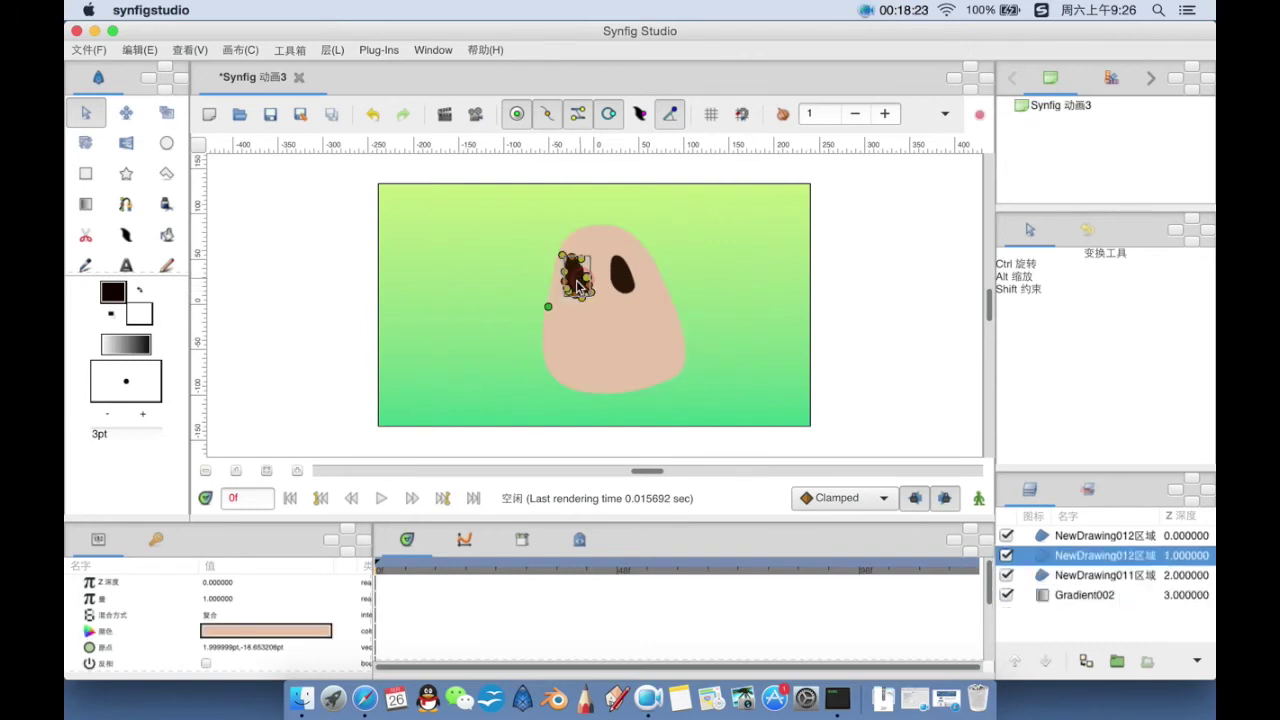
drag(575, 263, 591, 286)
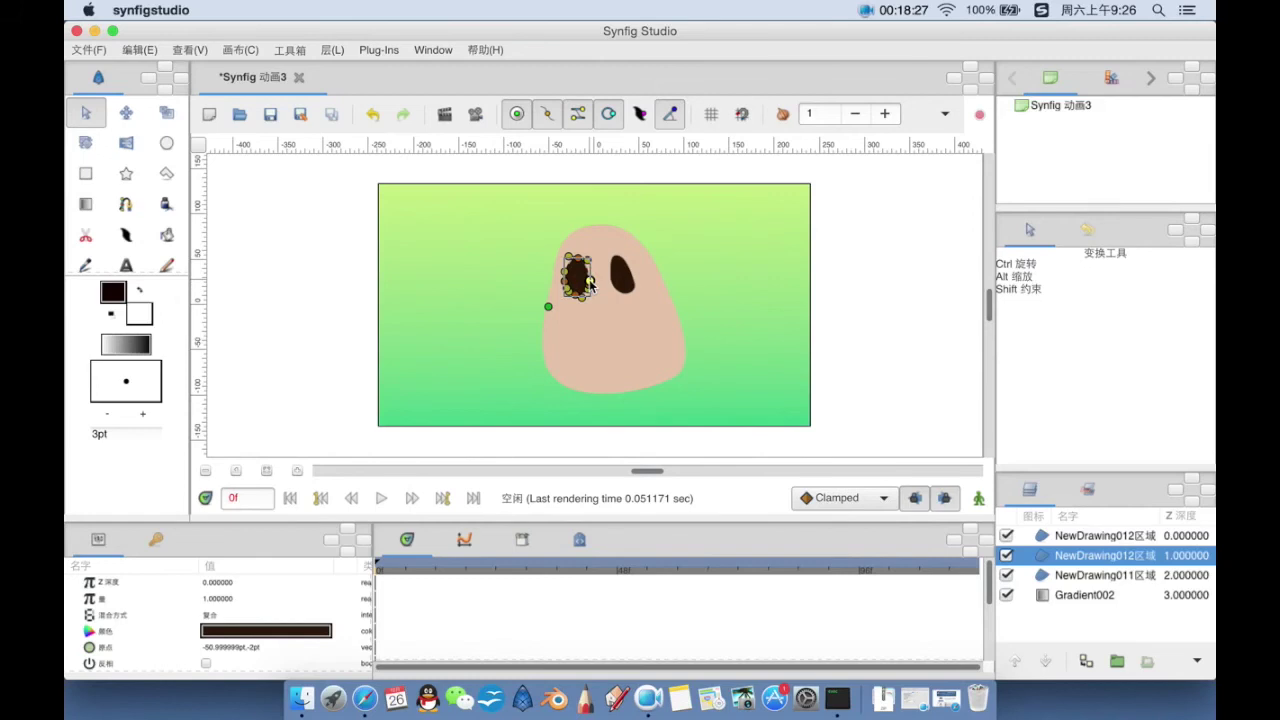
right_click(591, 285)
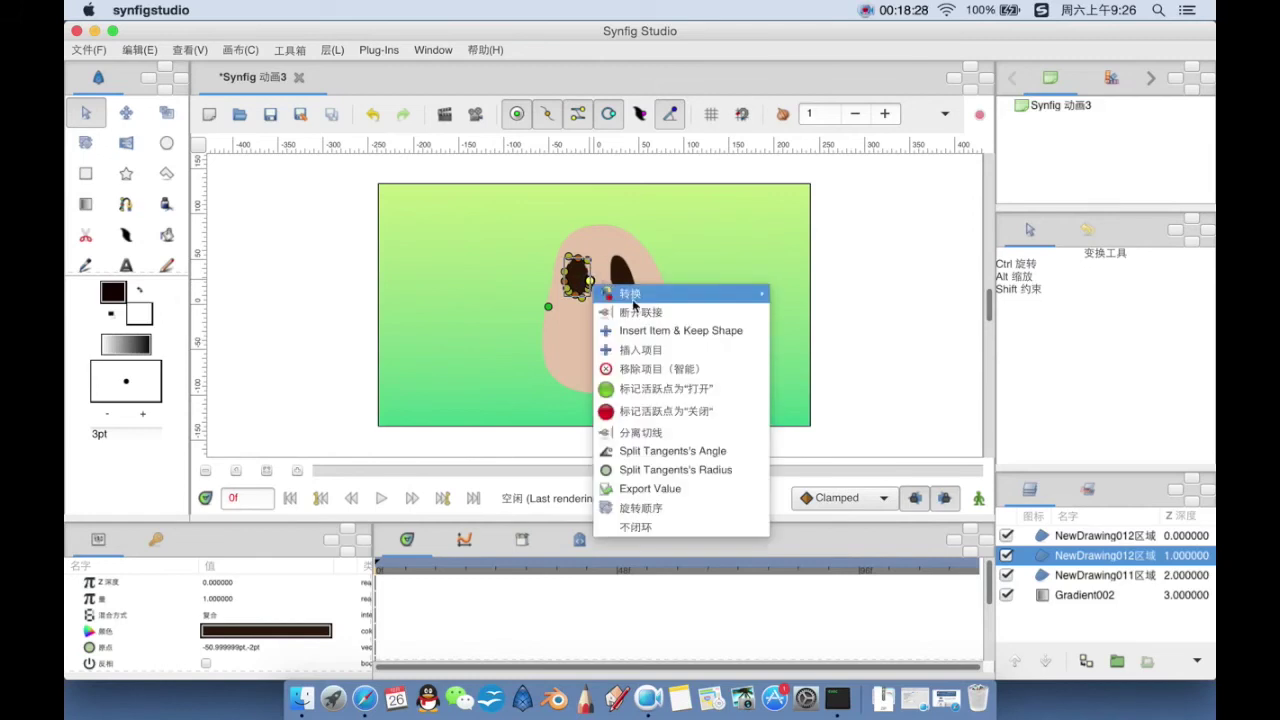
click(665, 368)
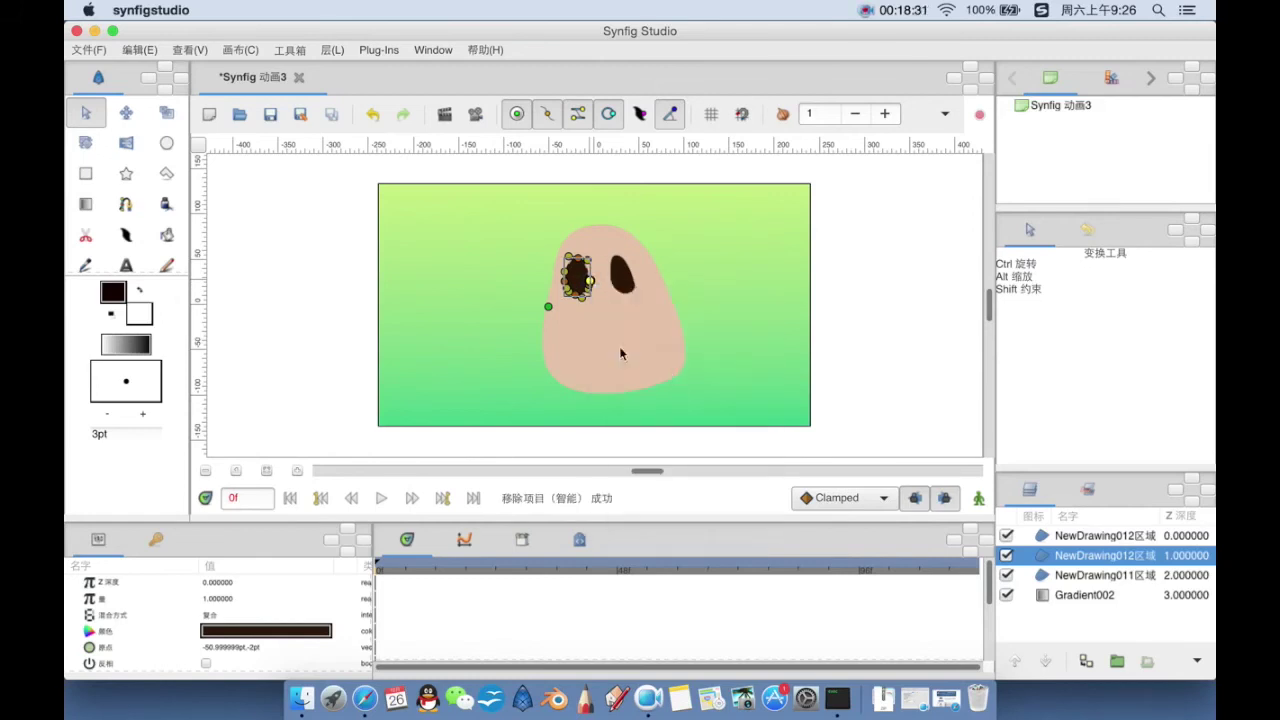
right_click(567, 285)
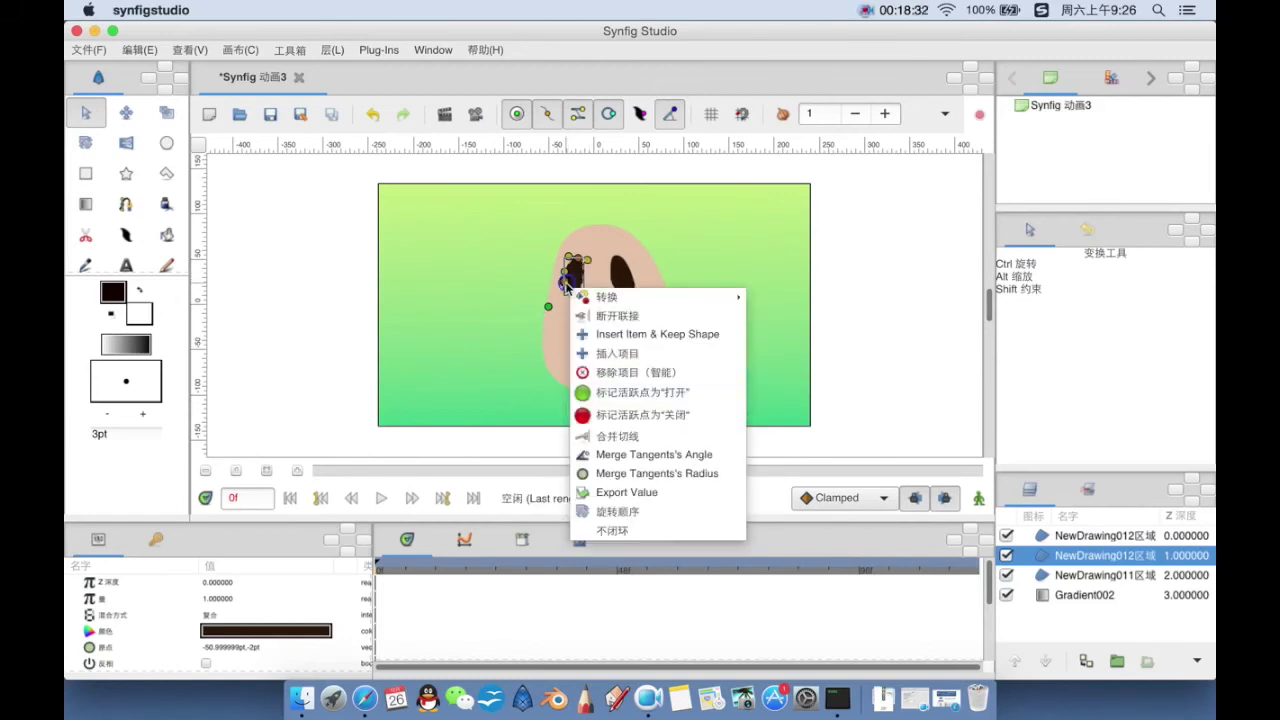
click(623, 373)
drag(582, 297, 589, 293)
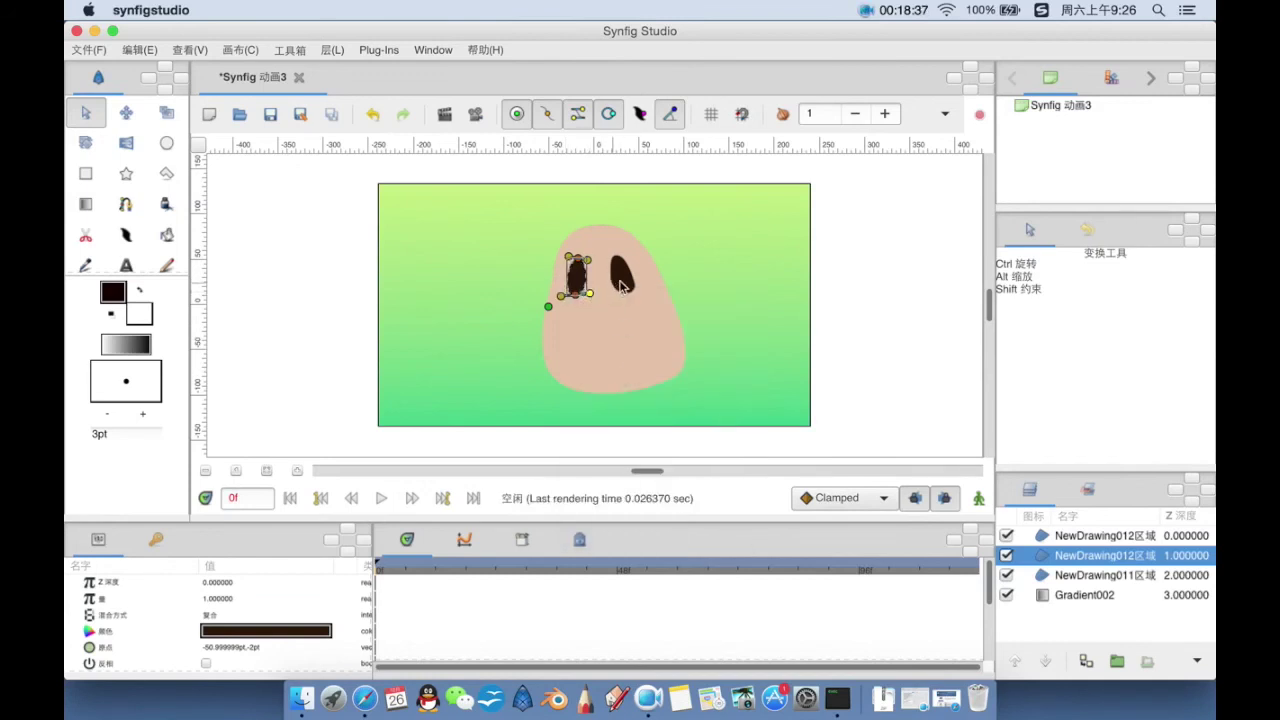
Step: Remove the right eye's two side vertices and widen its bottom tangent to round it into an oval
click(620, 280)
right_click(636, 287)
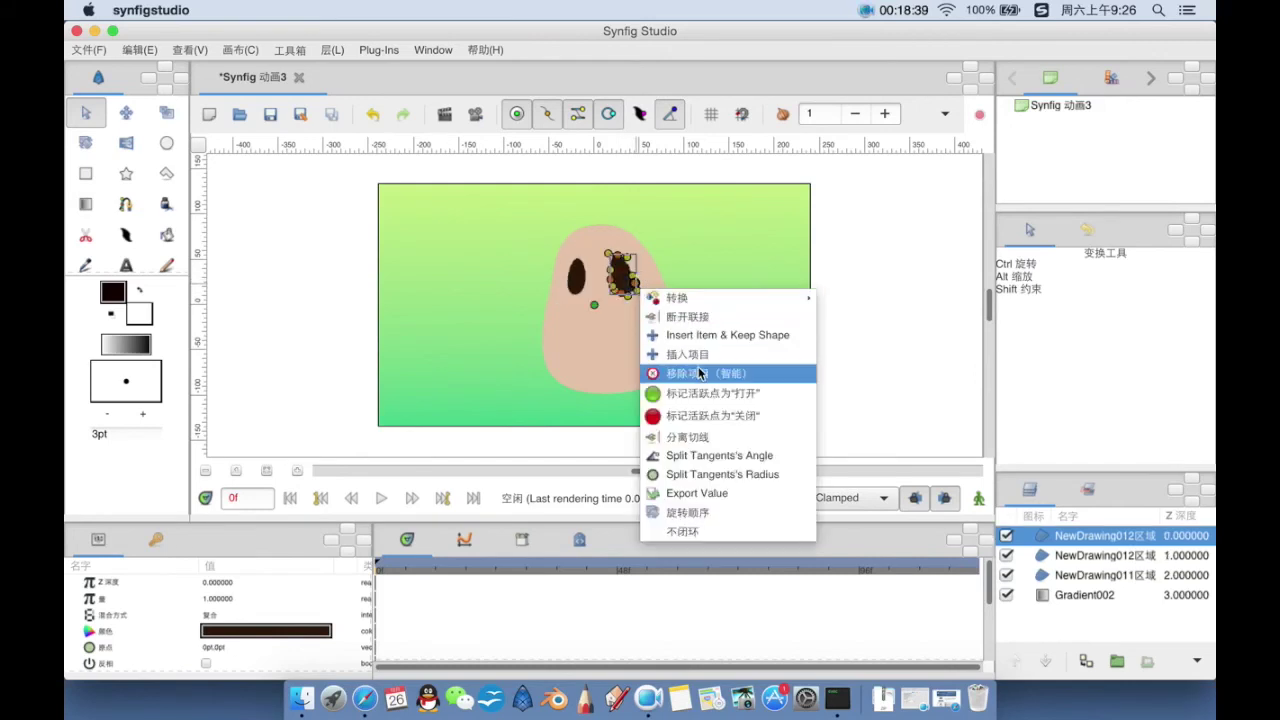
click(697, 373)
right_click(614, 284)
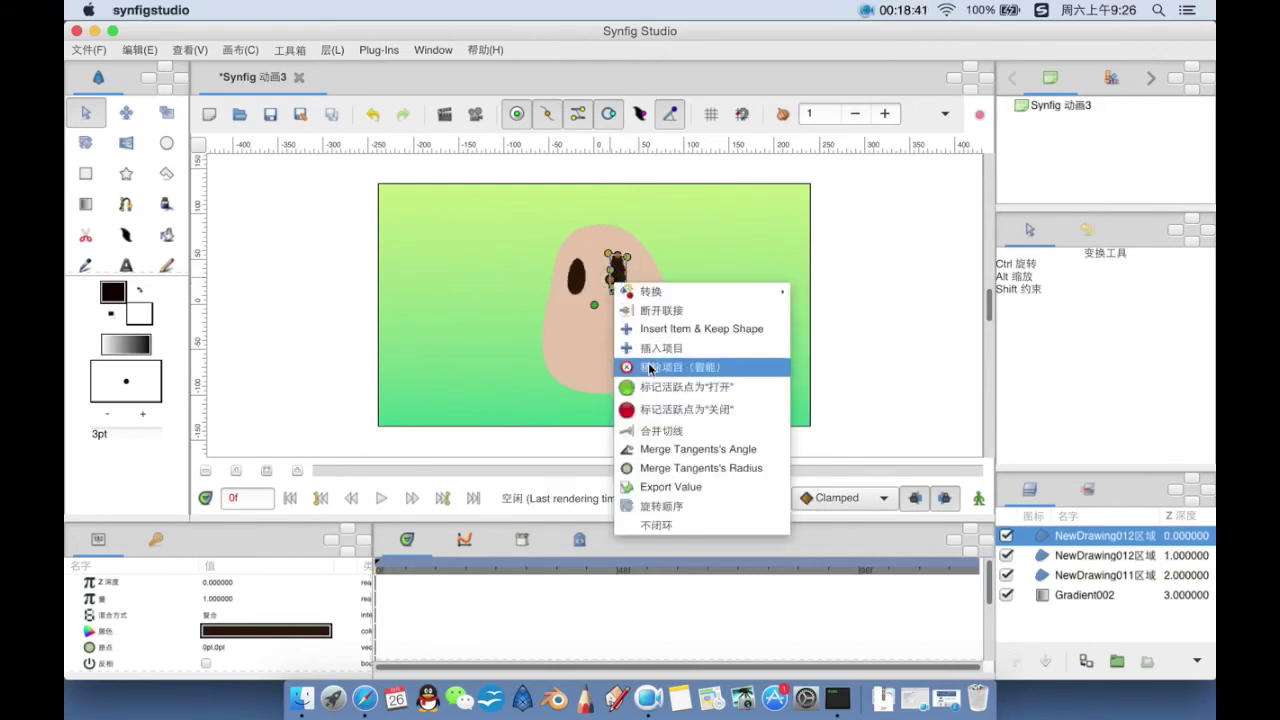
click(660, 369)
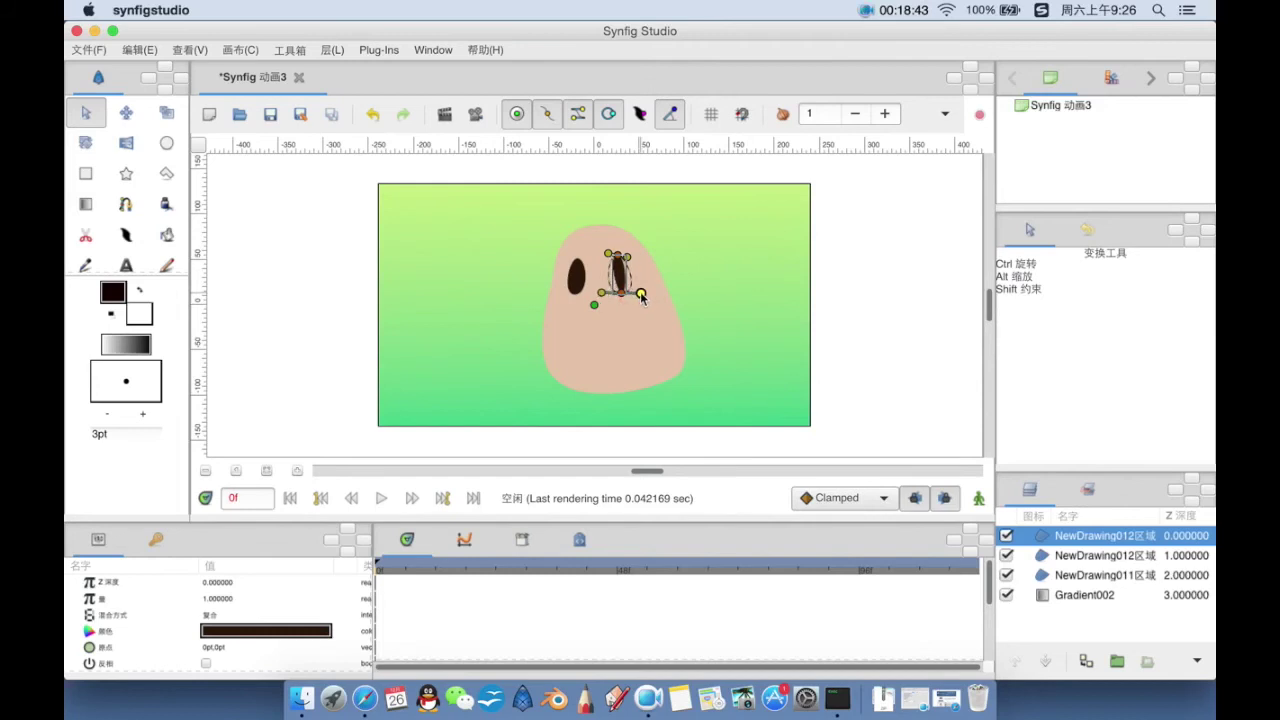
click(771, 269)
click(921, 368)
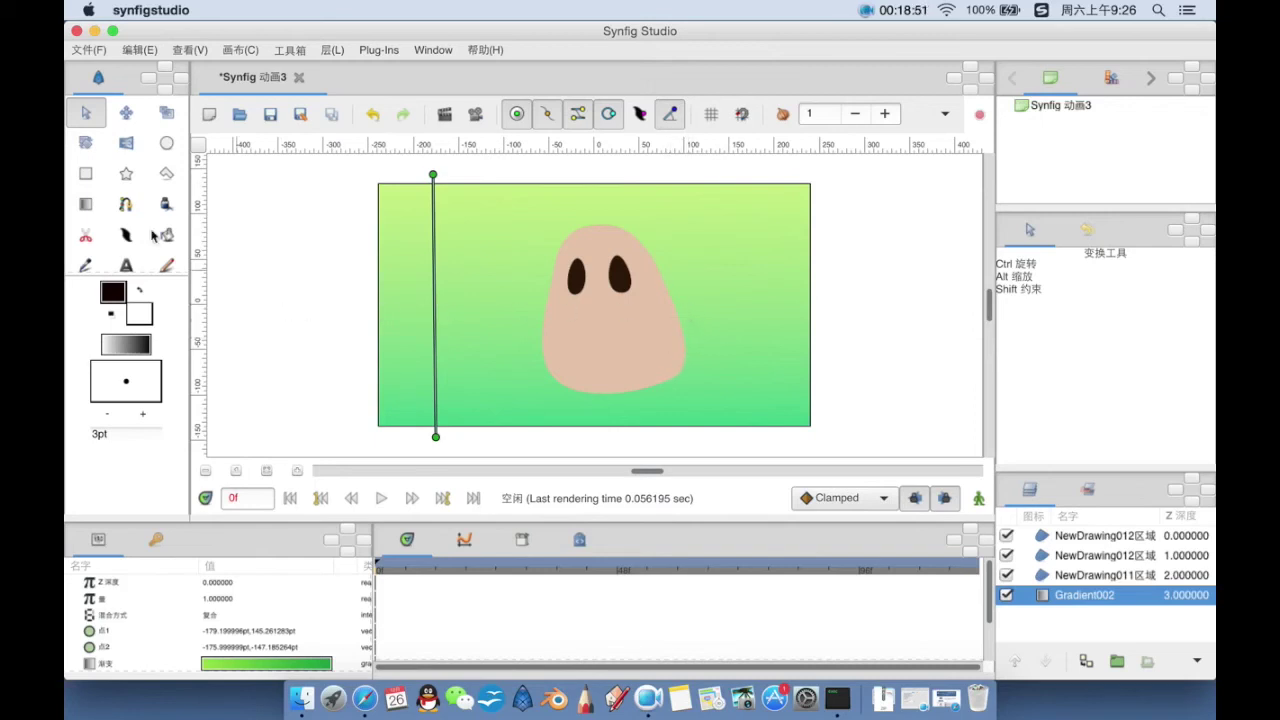
Step: Draw a closed, roughly triangular nose region about 45 pt wide and tall below the eyes and select only its layer
click(166, 204)
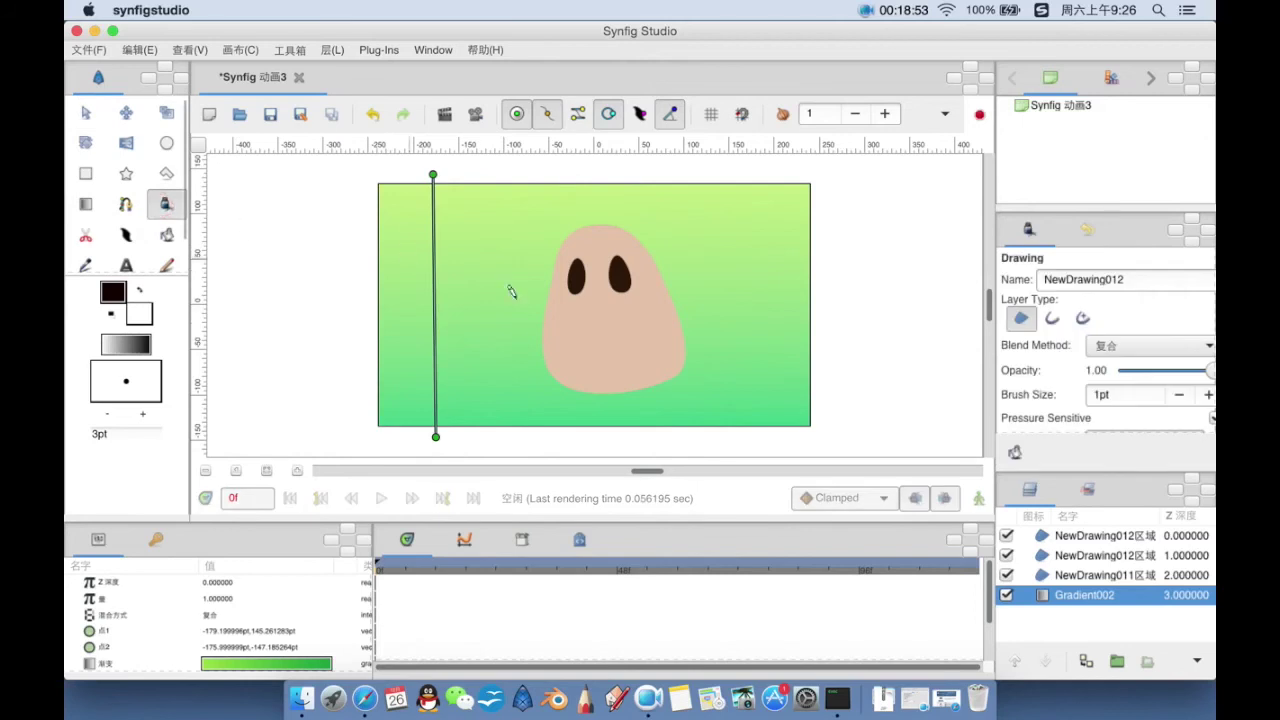
mouse_move(590, 293)
mouse_down()
mouse_move(602, 340)
mouse_move(622, 329)
mouse_move(597, 305)
mouse_up()
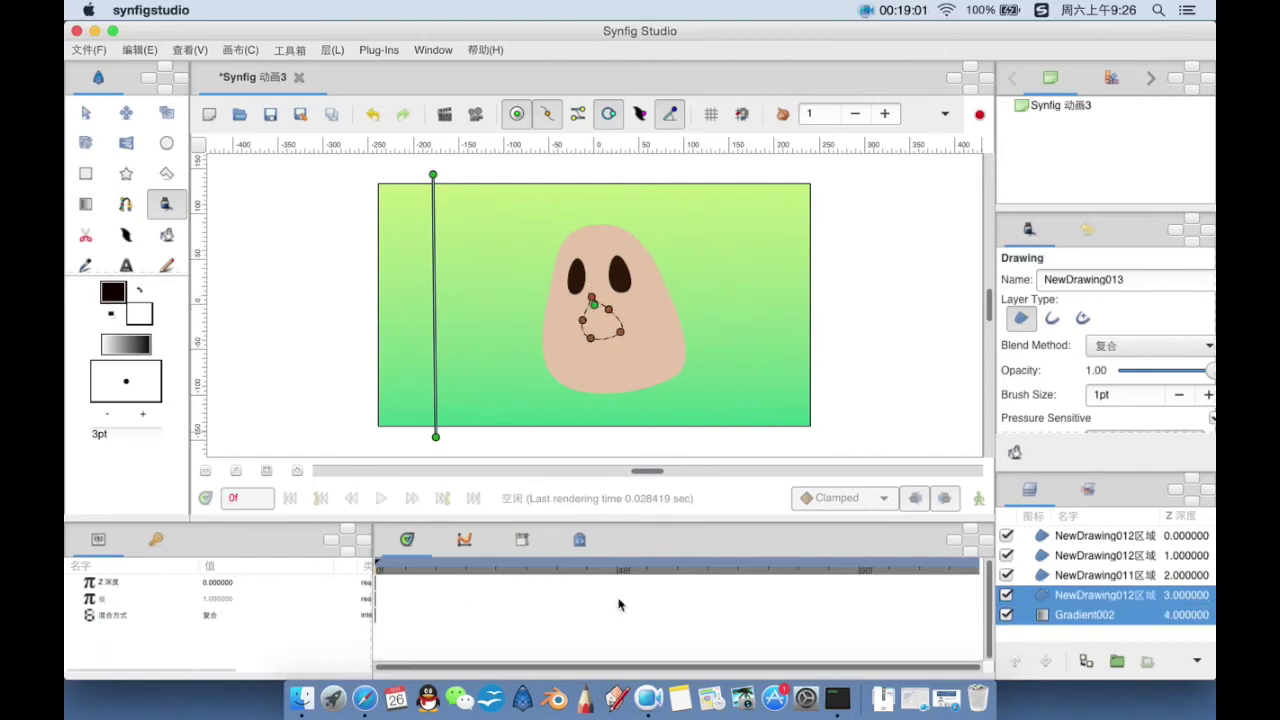
double_click(1100, 595)
key(Return)
click(1043, 597)
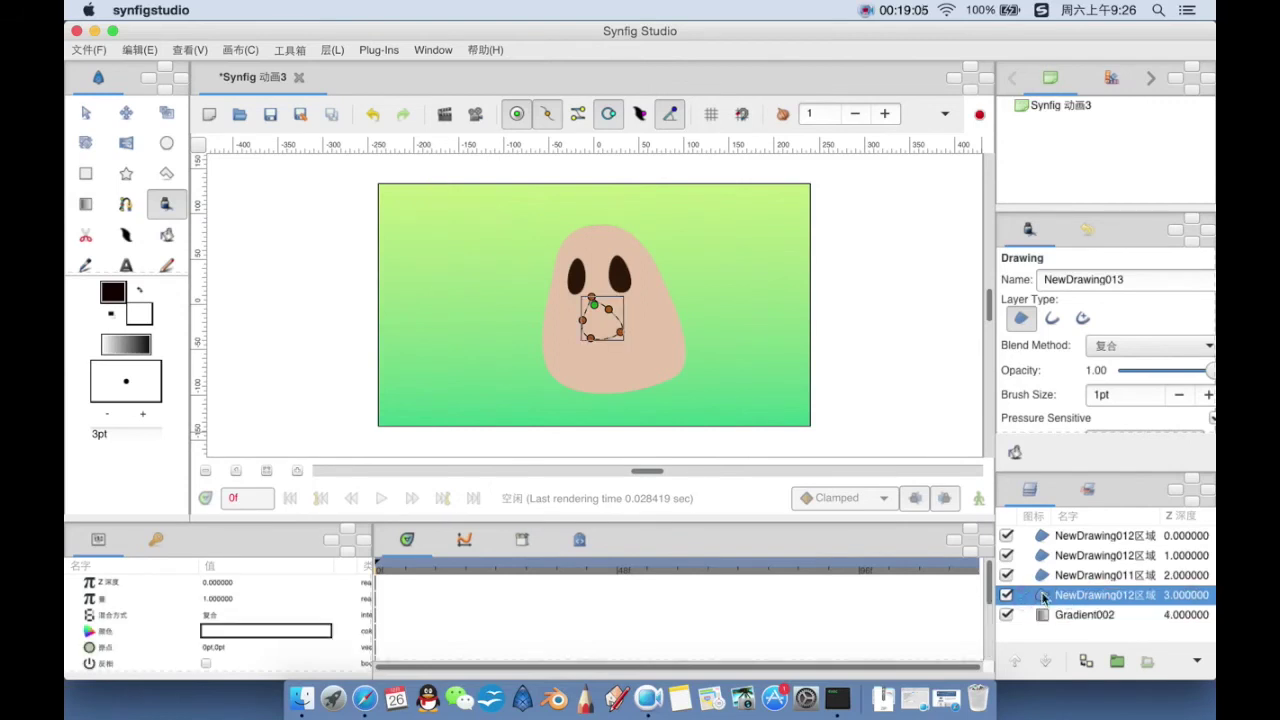
Step: Colour the nose region reddish brown and raise its layer above the skin-coloured region's layer
double_click(245, 630)
mouse_move(144, 184)
mouse_down()
mouse_move(166, 163)
mouse_move(150, 178)
mouse_up()
click(214, 146)
click(598, 316)
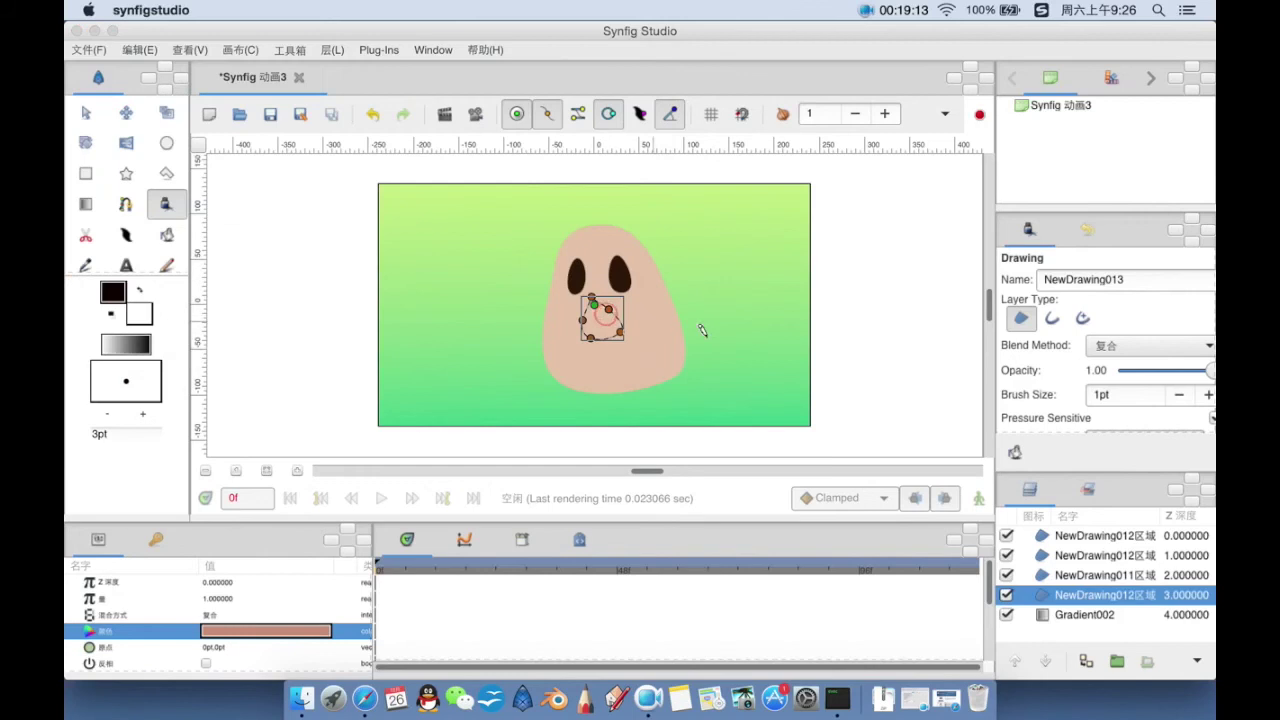
click(1089, 603)
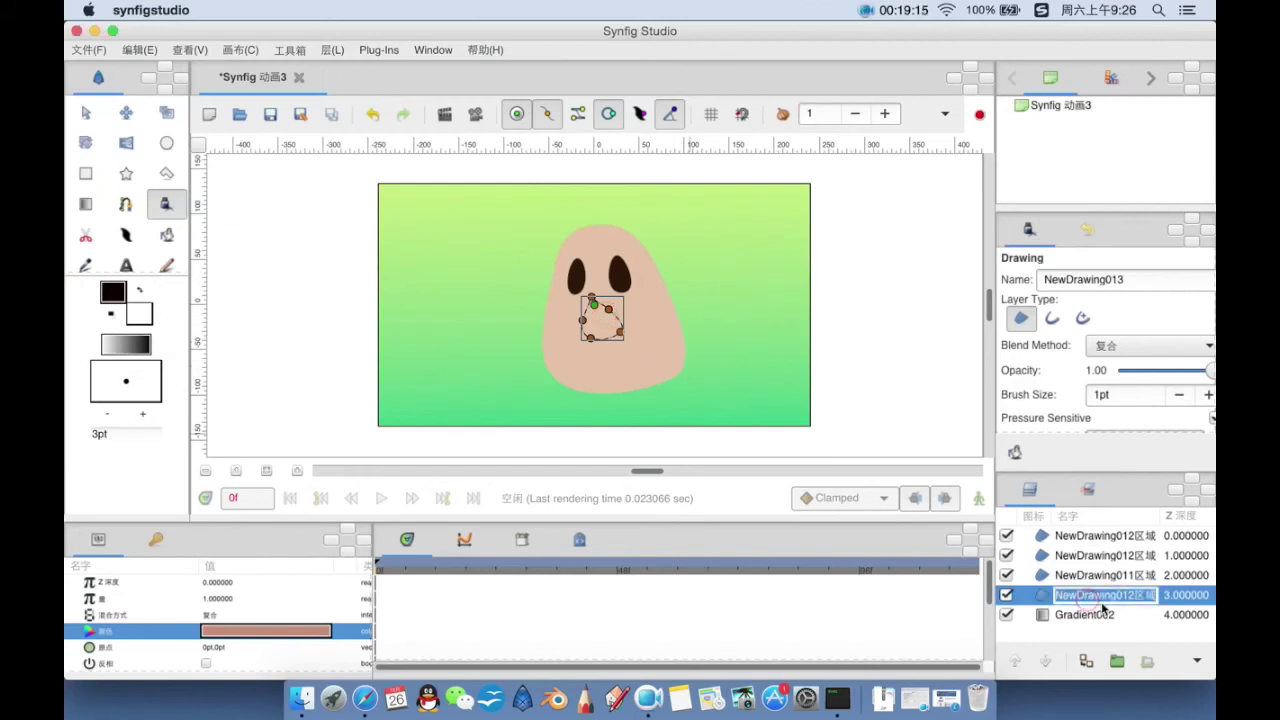
click(1014, 664)
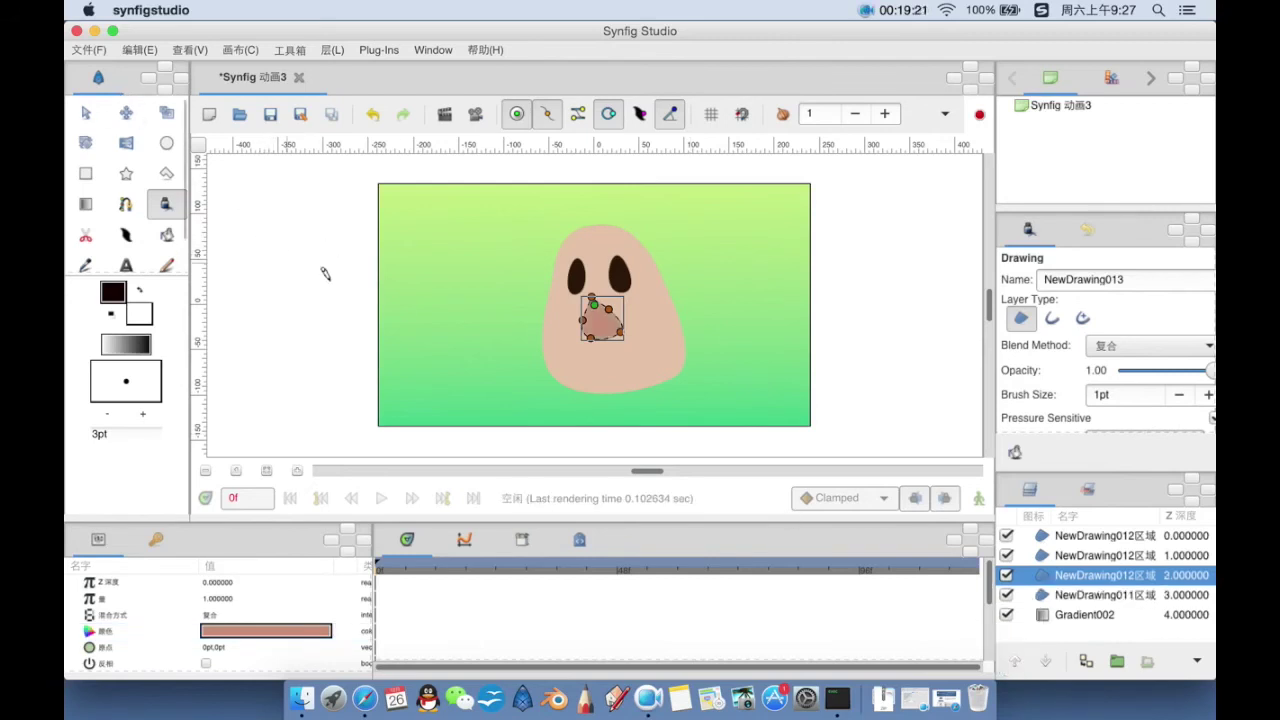
Step: Remove the nose region's two side vertices and shift its top vertex right to form a rounded triangle
right_click(600, 300)
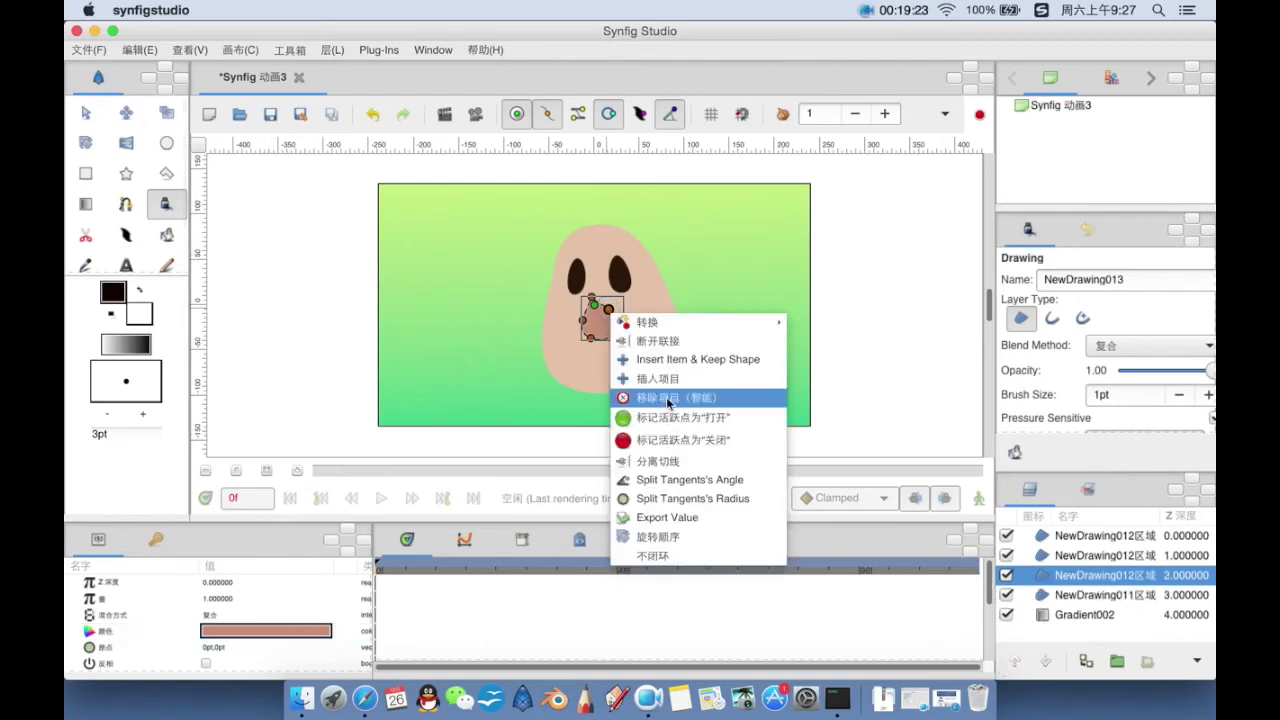
click(660, 397)
right_click(582, 319)
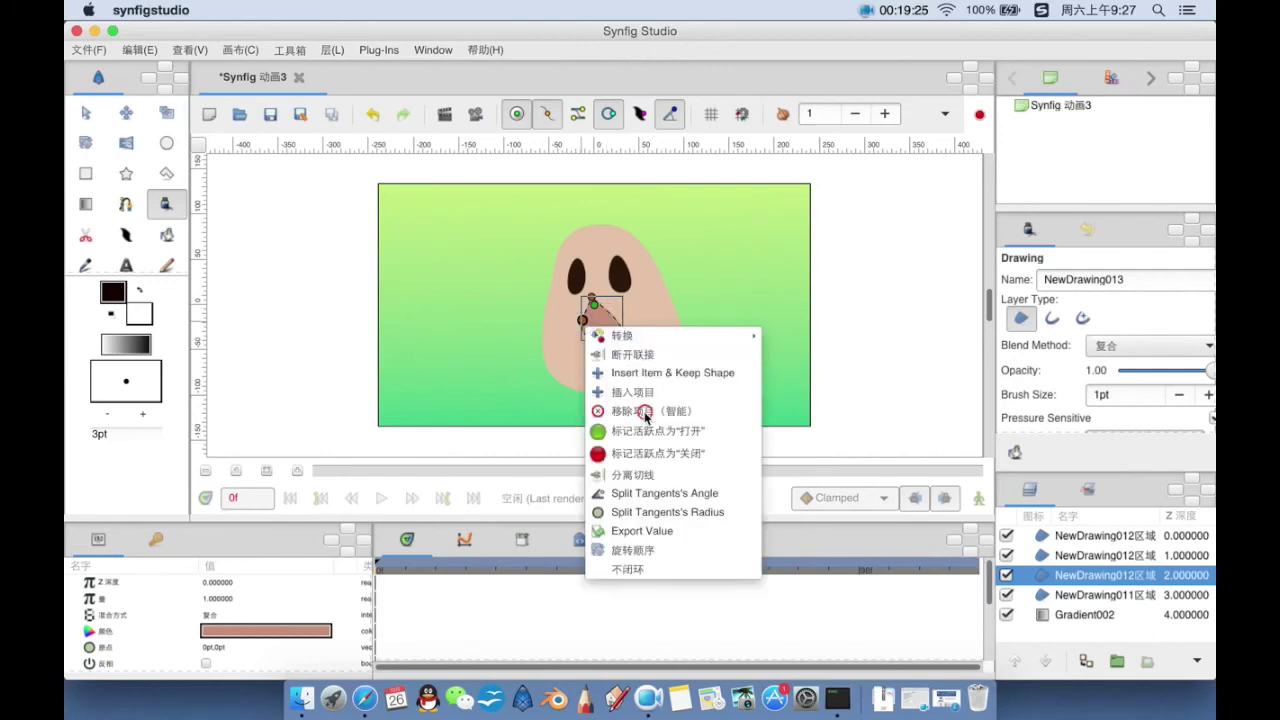
click(667, 411)
click(86, 113)
drag(621, 332, 604, 298)
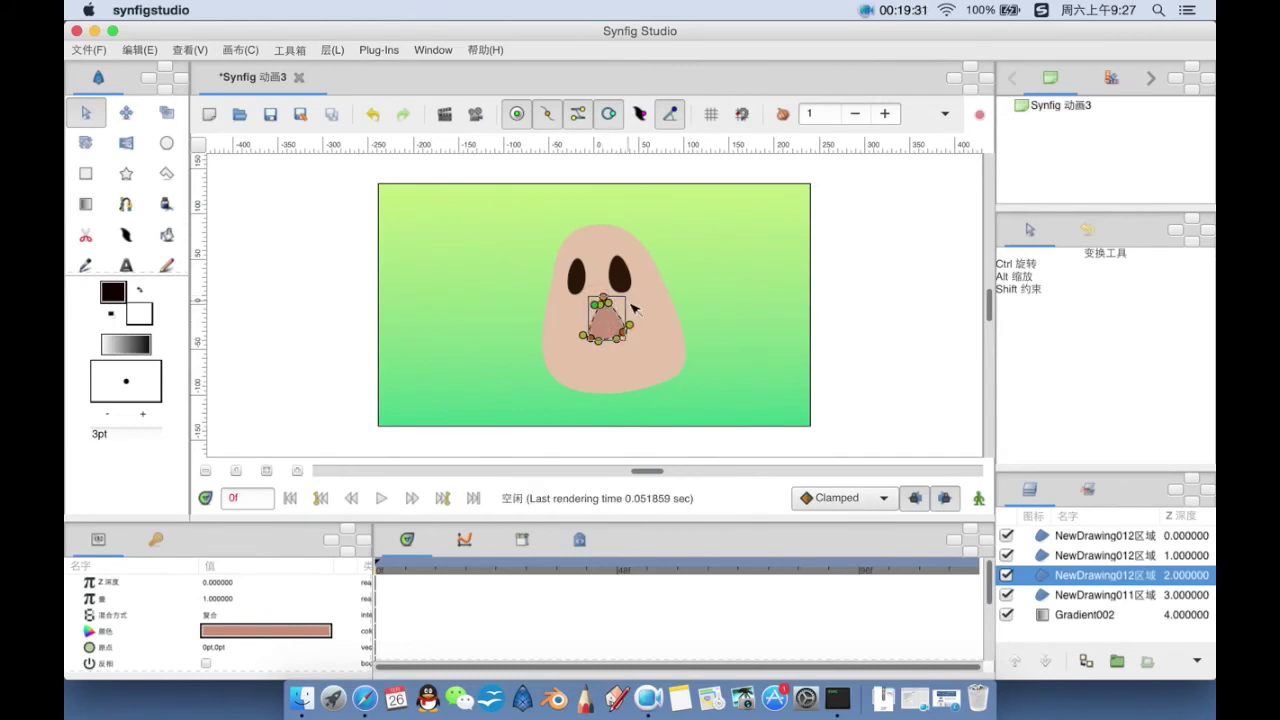
click(818, 350)
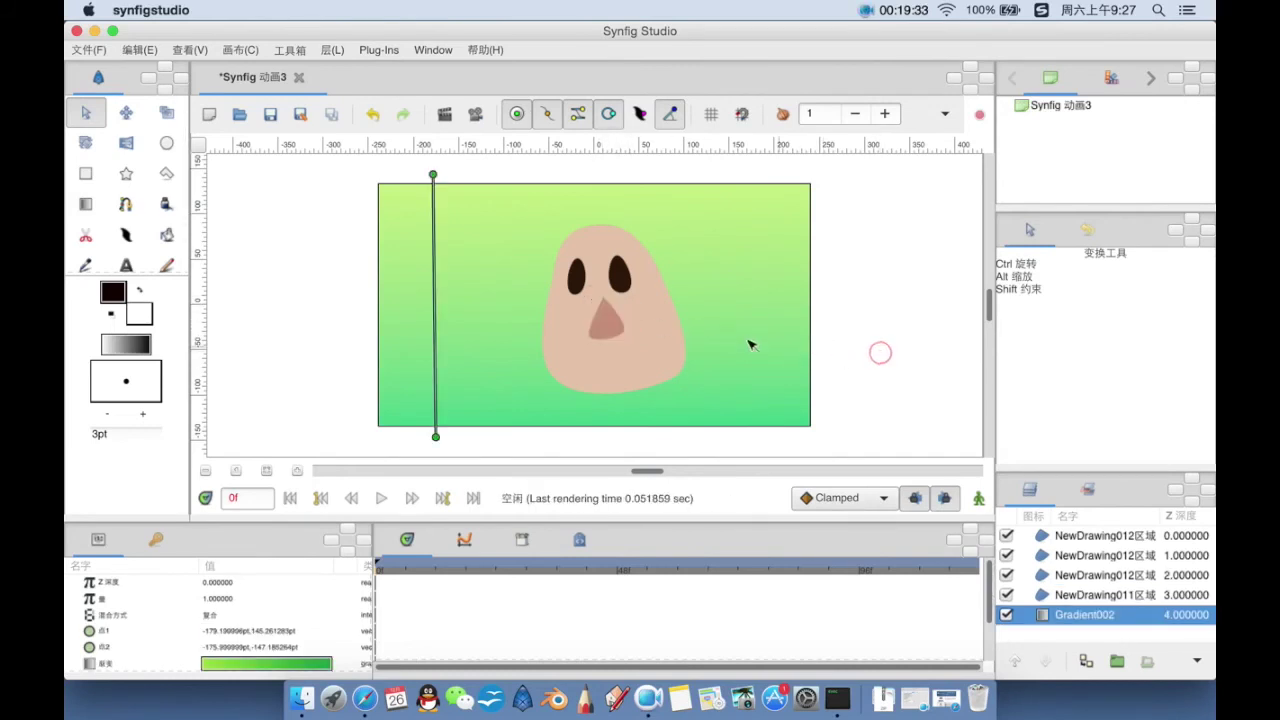
Step: Move the nose region left to an origin of about (-16, -1) pt
click(612, 328)
drag(591, 303, 580, 306)
click(923, 364)
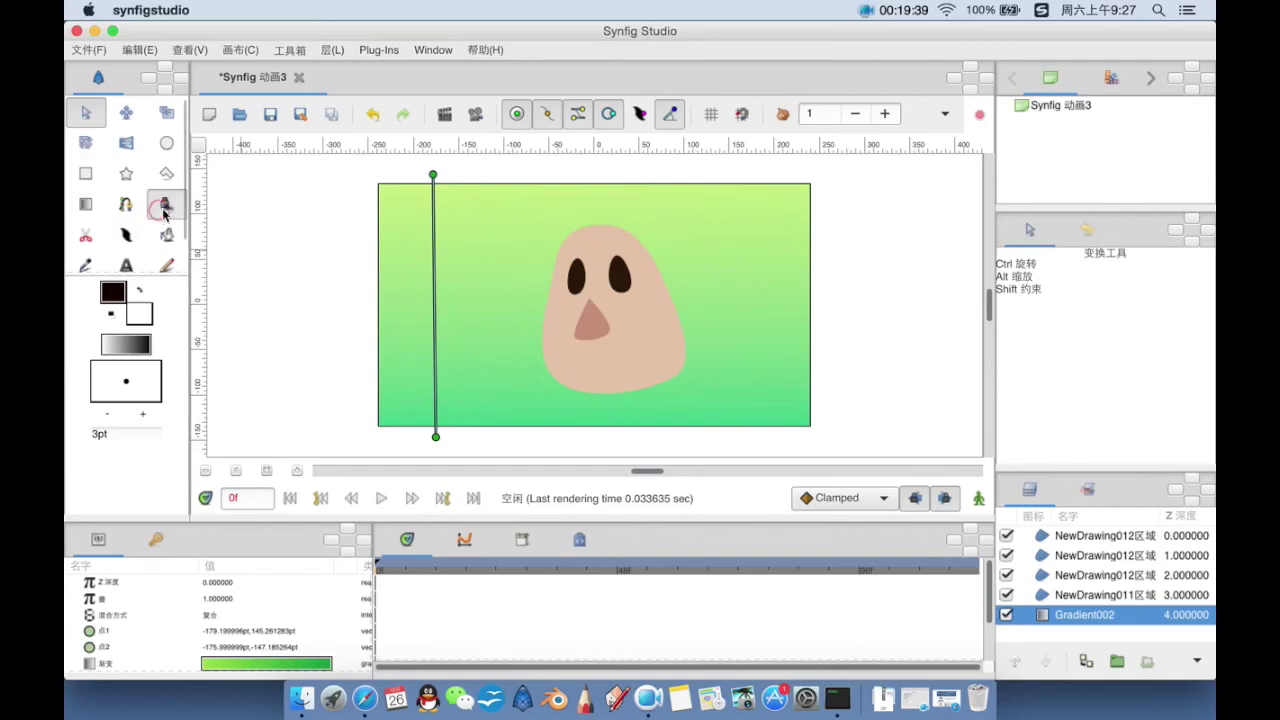
Step: Draw a closed mouth region about 80 pt wide and 30 pt tall below the nose
click(166, 203)
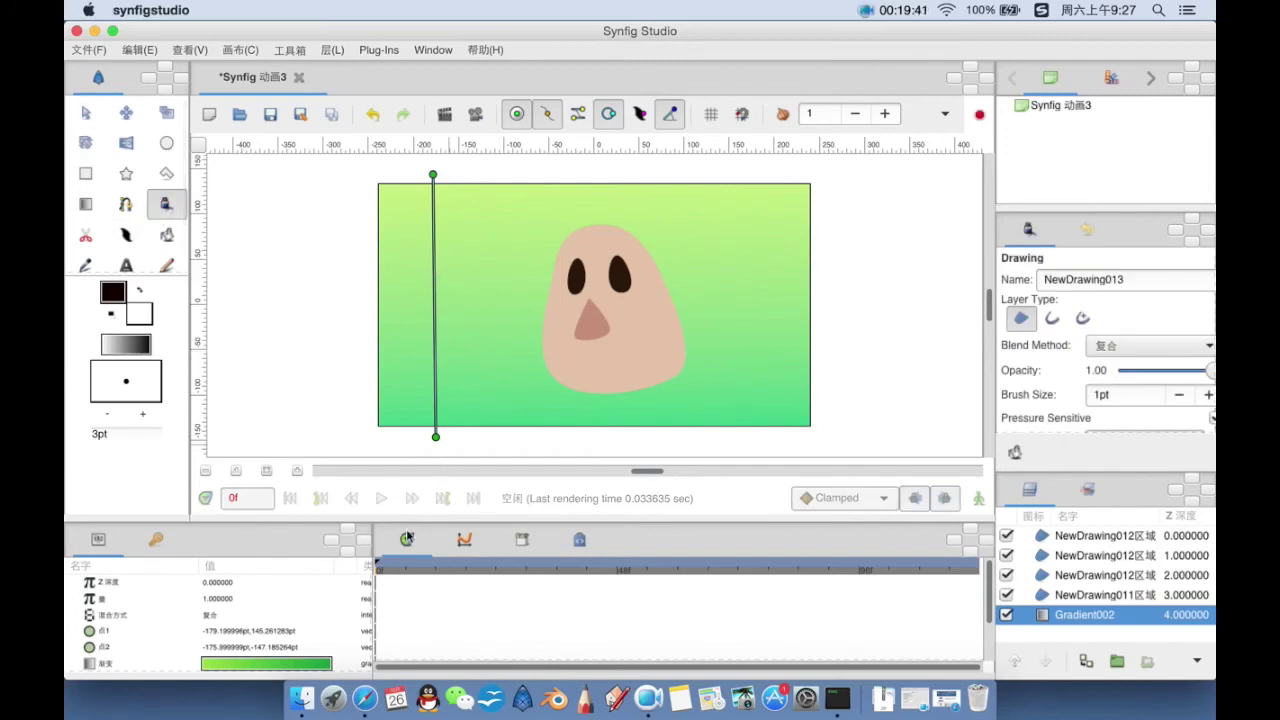
click(573, 353)
mouse_move(645, 355)
mouse_down()
mouse_move(600, 378)
mouse_move(573, 356)
mouse_up()
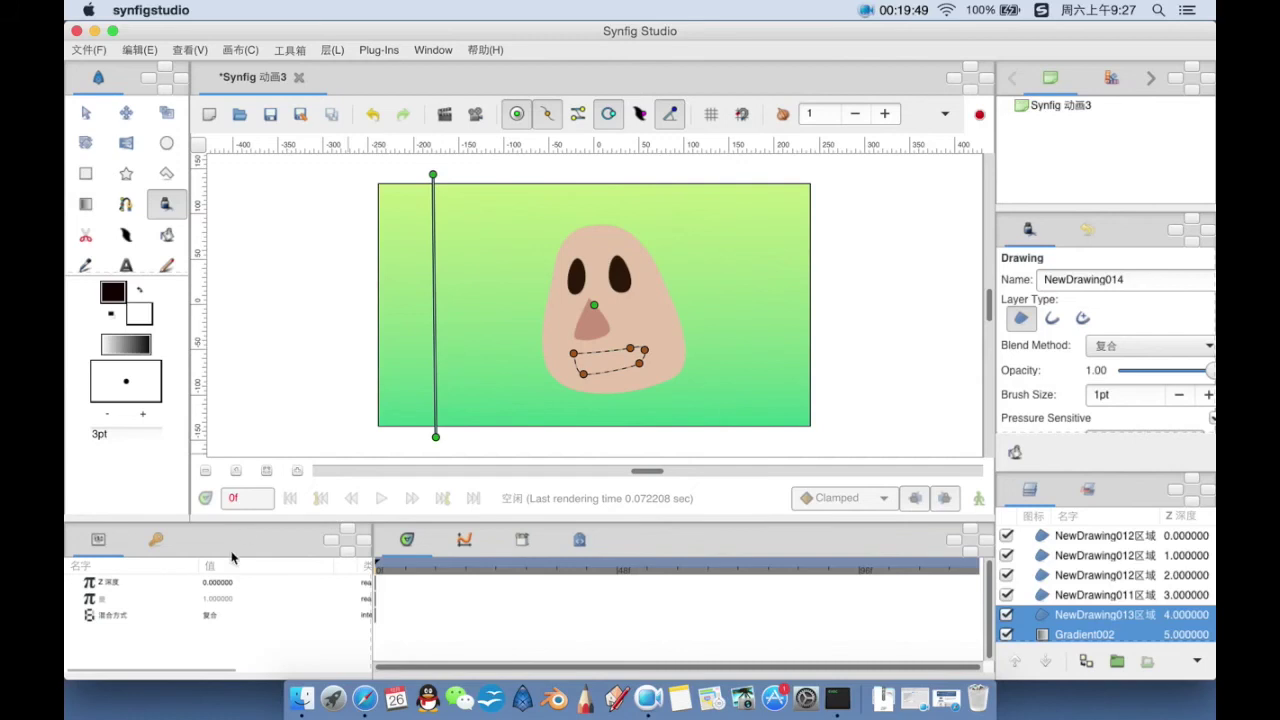
Step: Raise the white mouth region's layer, NewDrawing013区域, above the skin-coloured region's layer and deselect it
double_click(1085, 615)
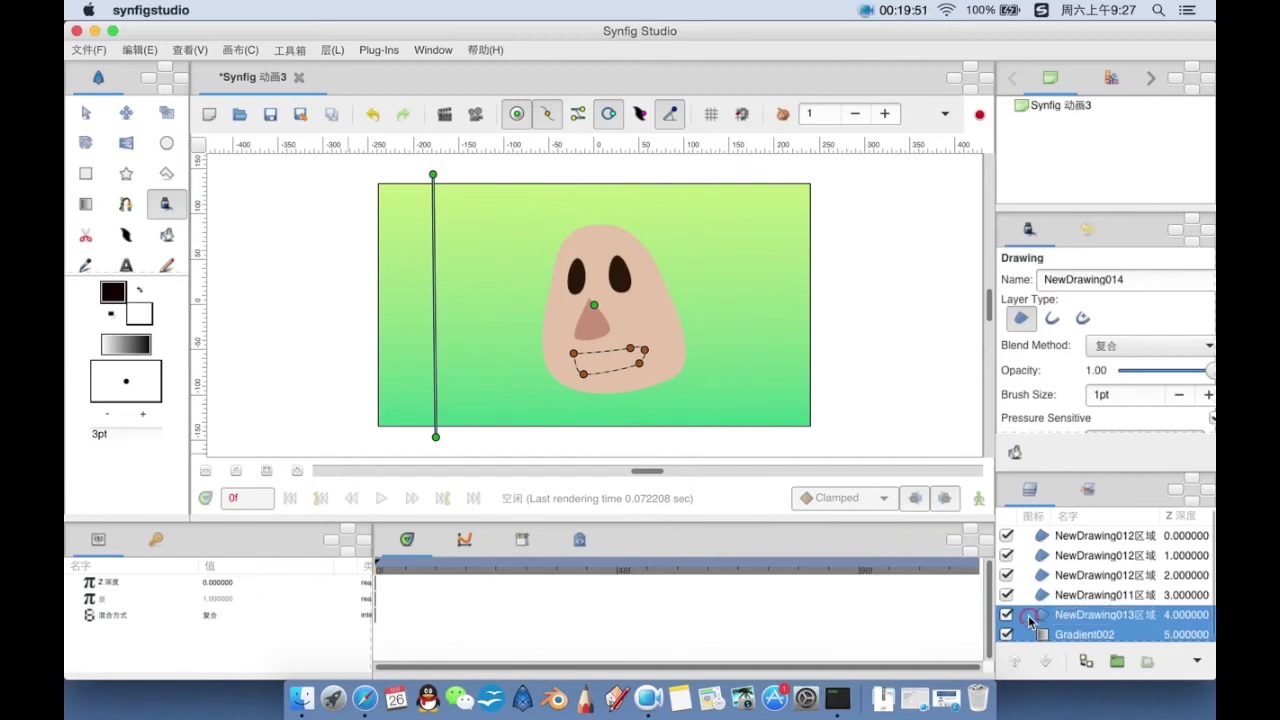
click(1108, 638)
click(1103, 620)
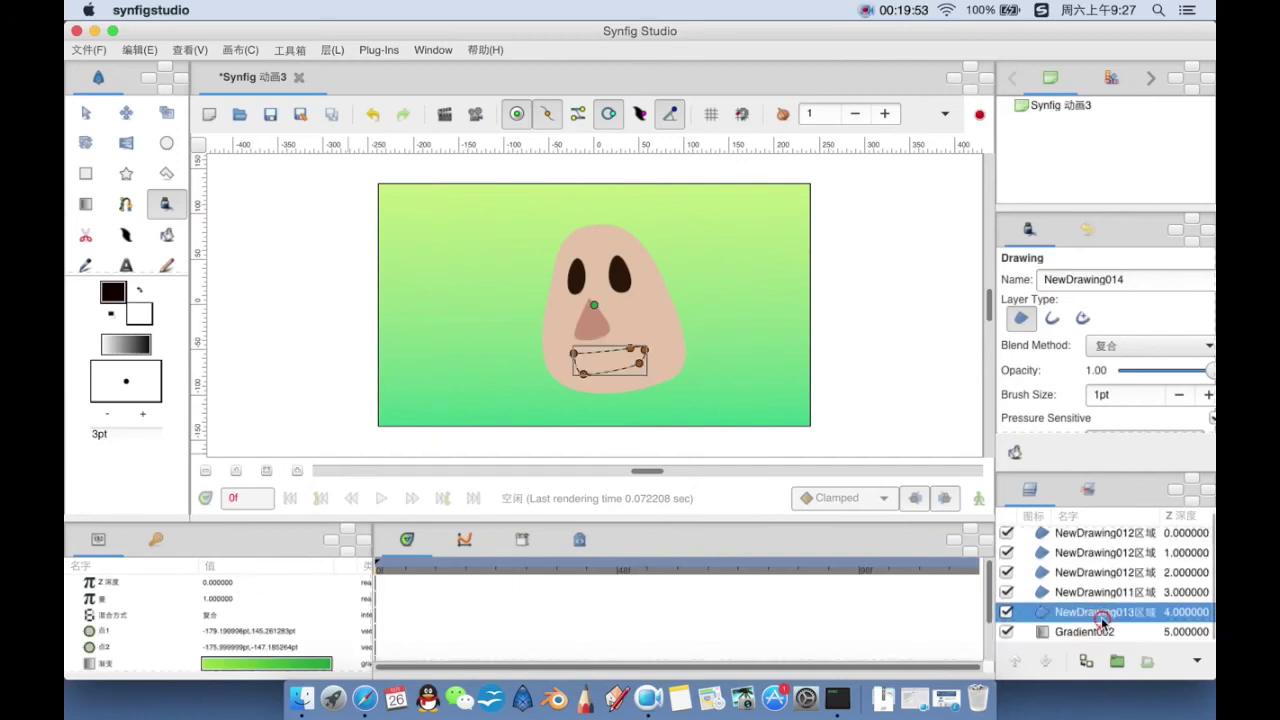
click(1015, 661)
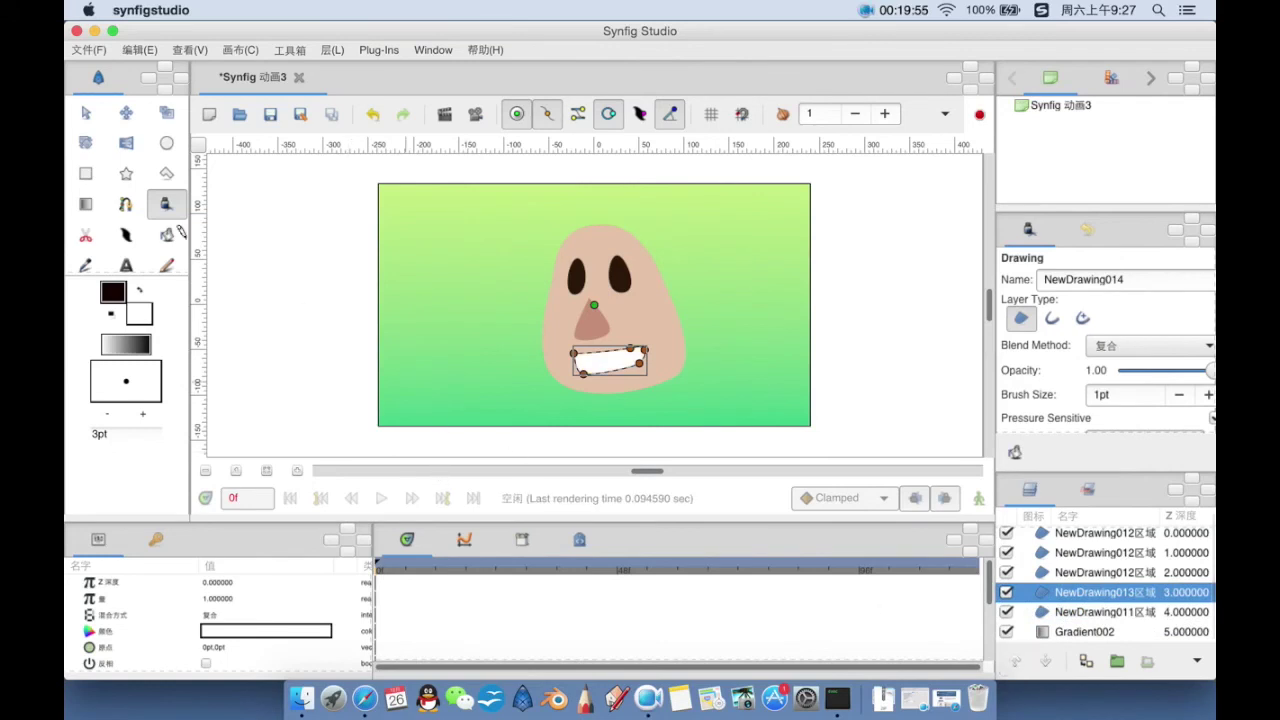
click(86, 113)
click(296, 272)
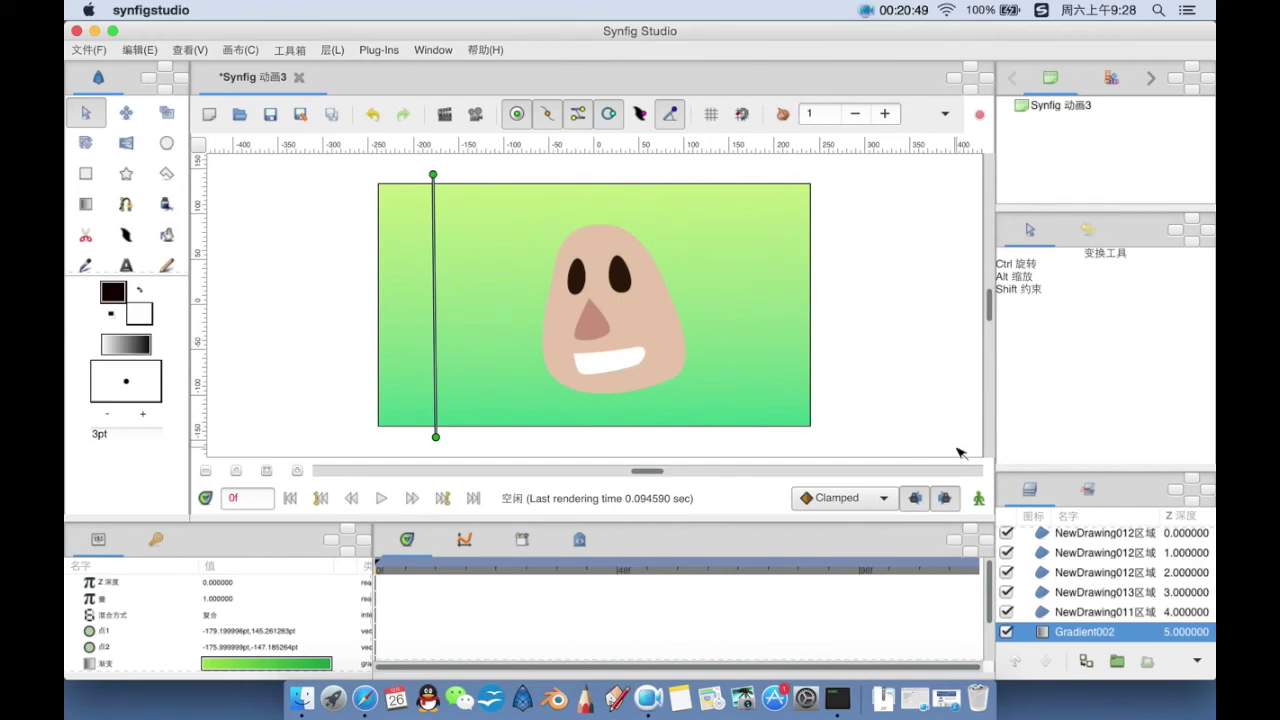
Step: Turn on animation editing and move the nose region left to an origin of about (-70, 3) pt at frame 48
click(979, 498)
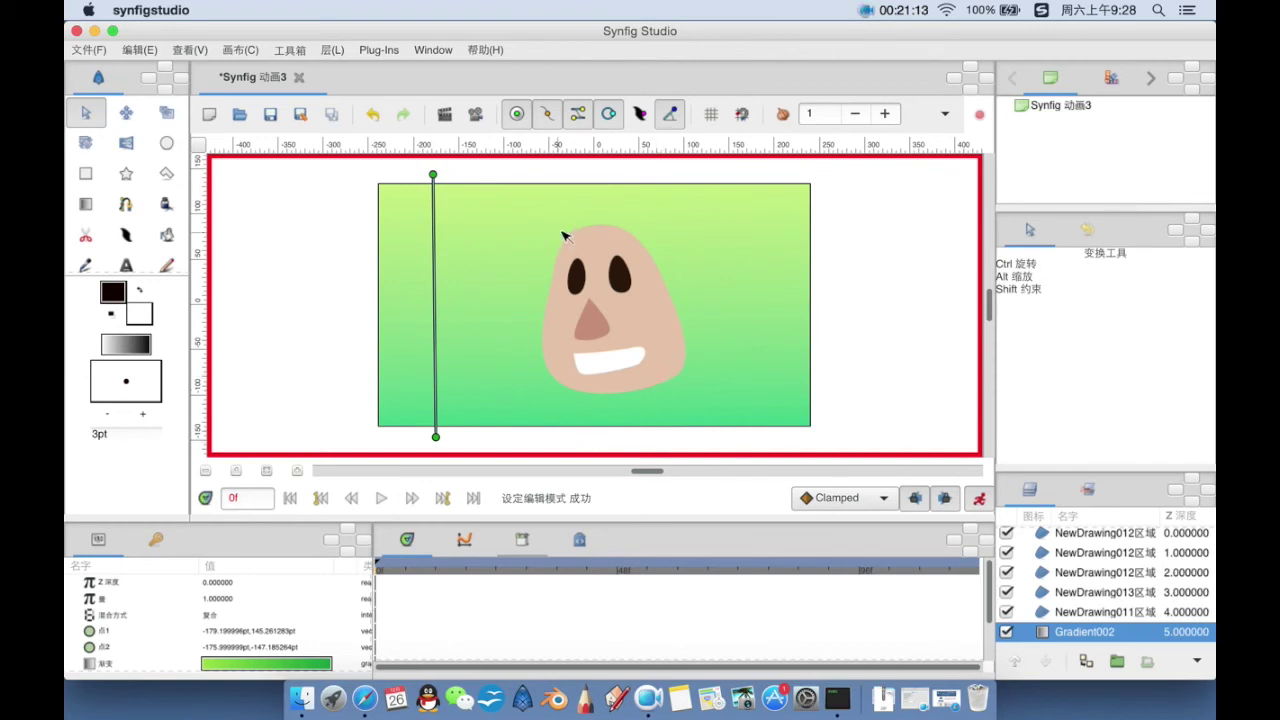
click(589, 321)
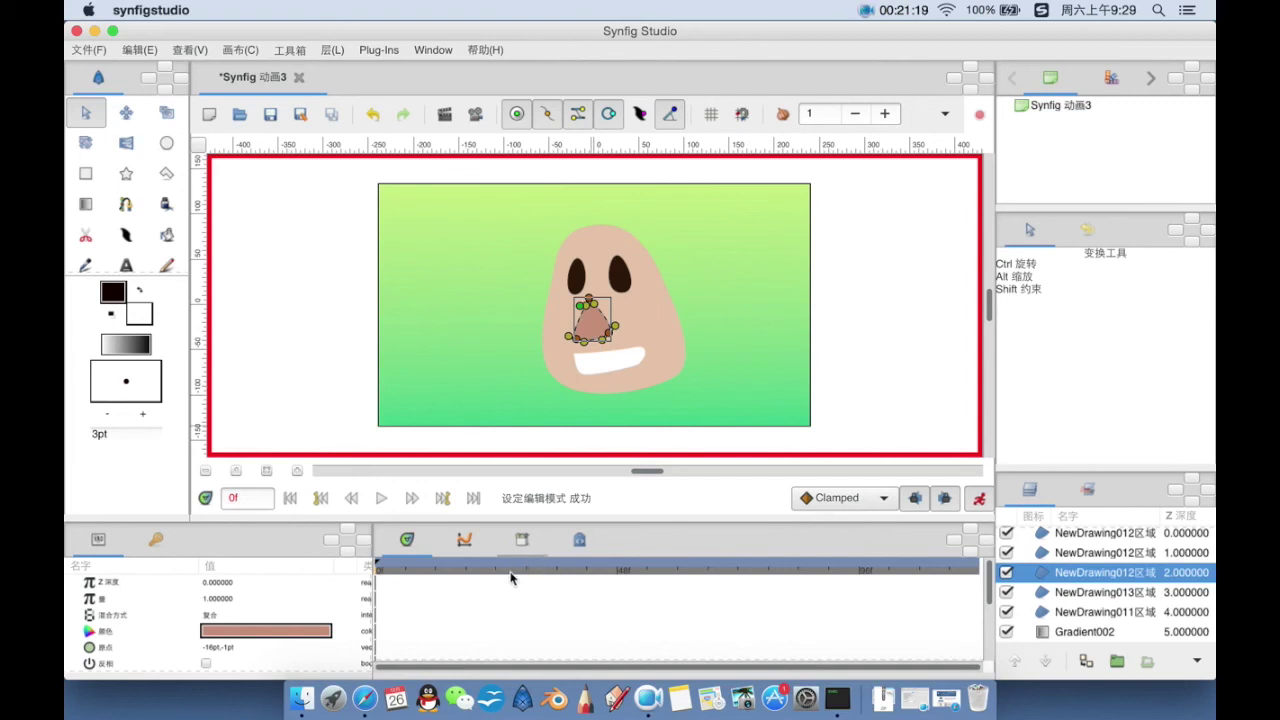
drag(474, 572, 617, 586)
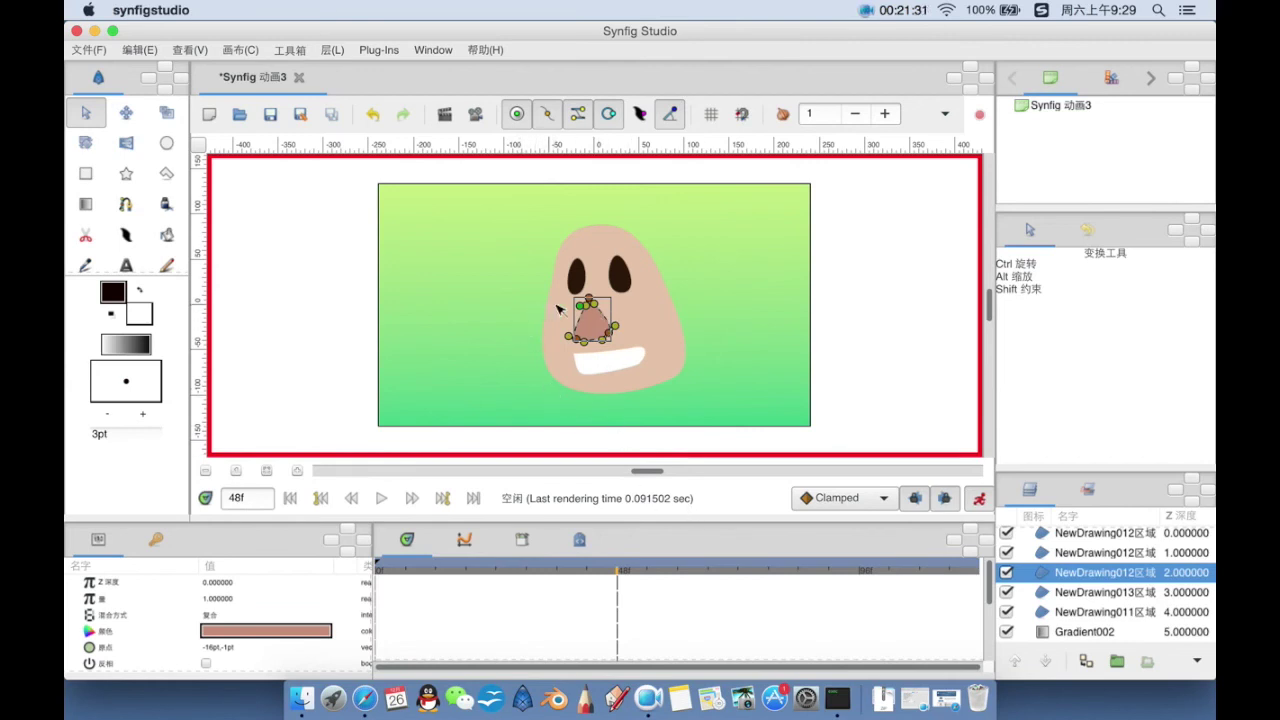
drag(582, 304, 533, 305)
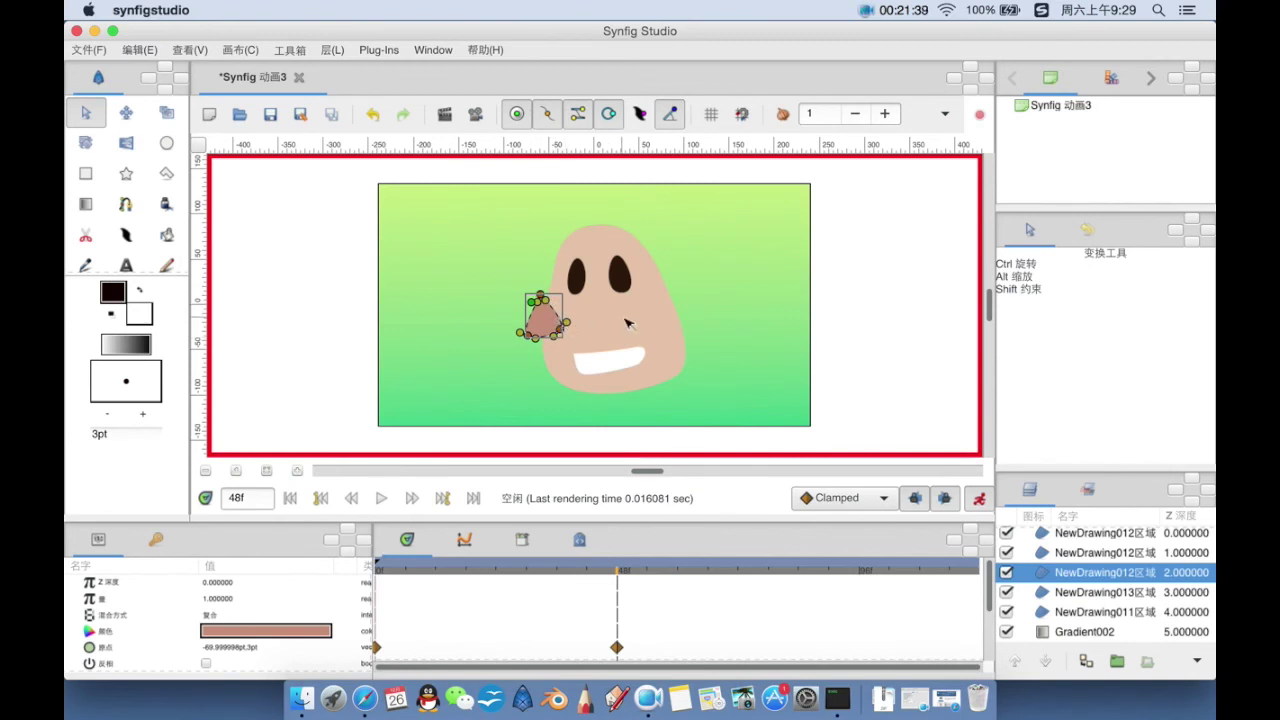
Step: Reshape the nose at frame 48 into a side profile by shifting its top vertex right and adjusting its lower vertices and handles
scroll(626, 322, up, 2)
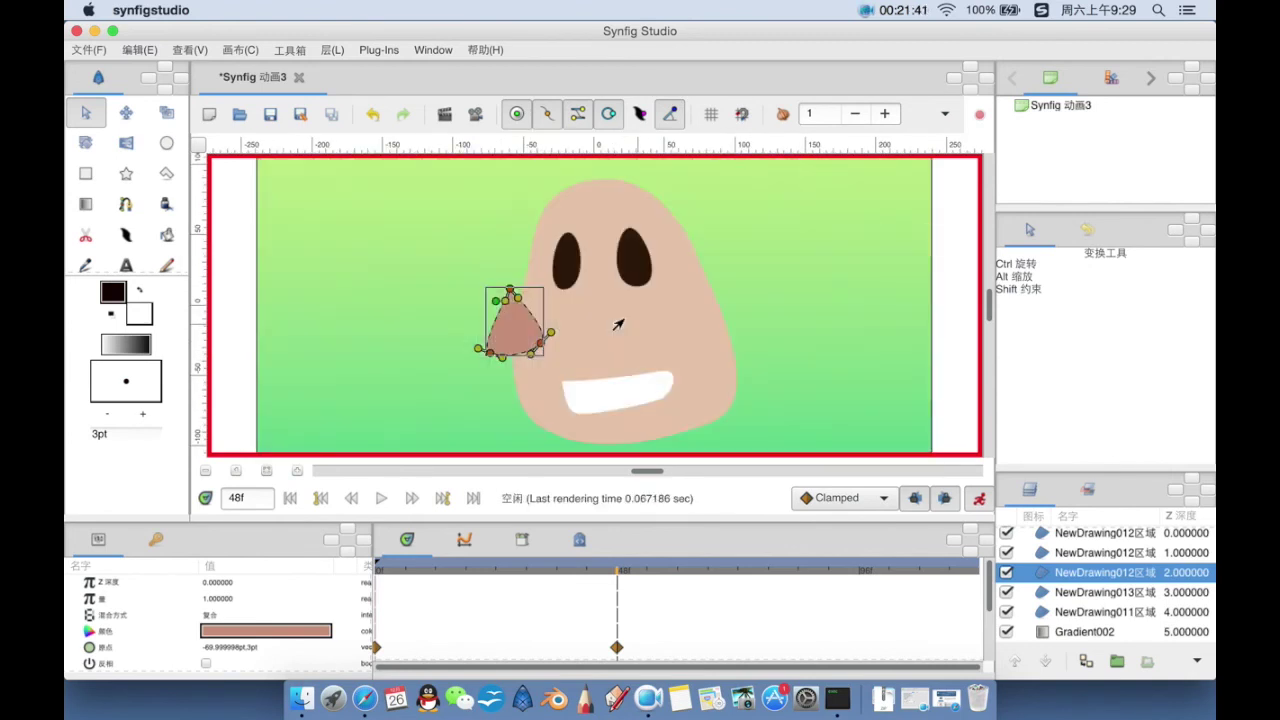
drag(509, 290, 533, 289)
drag(545, 335, 485, 344)
drag(527, 300, 529, 288)
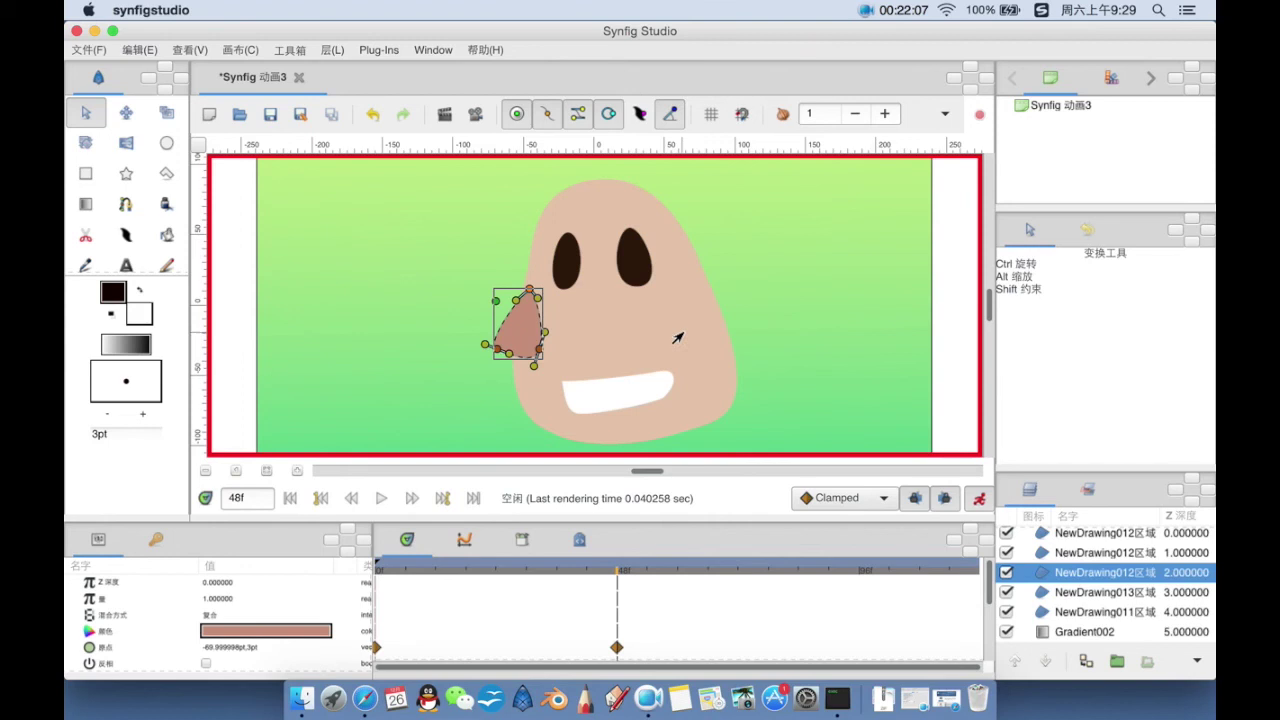
click(776, 283)
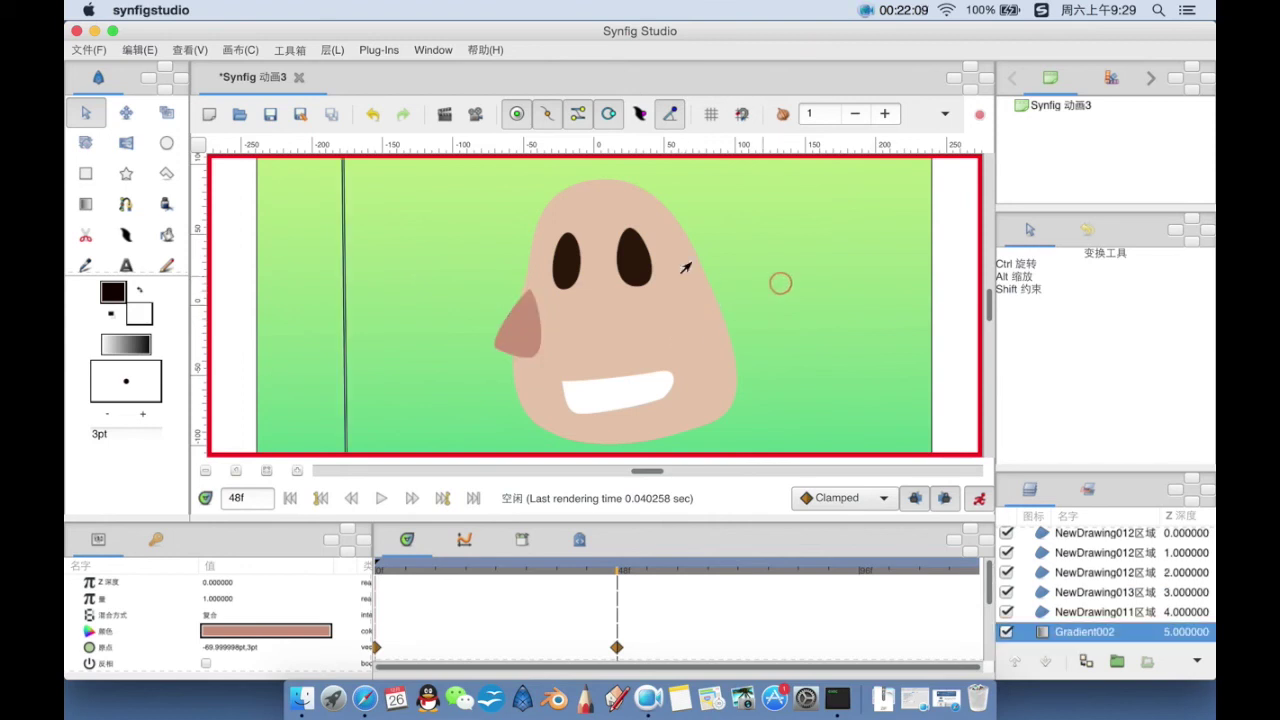
Step: Move the left eye to the face's left edge at frame 48, origin about (-73, 0) pt, and narrow it to a slanted sliver
click(623, 257)
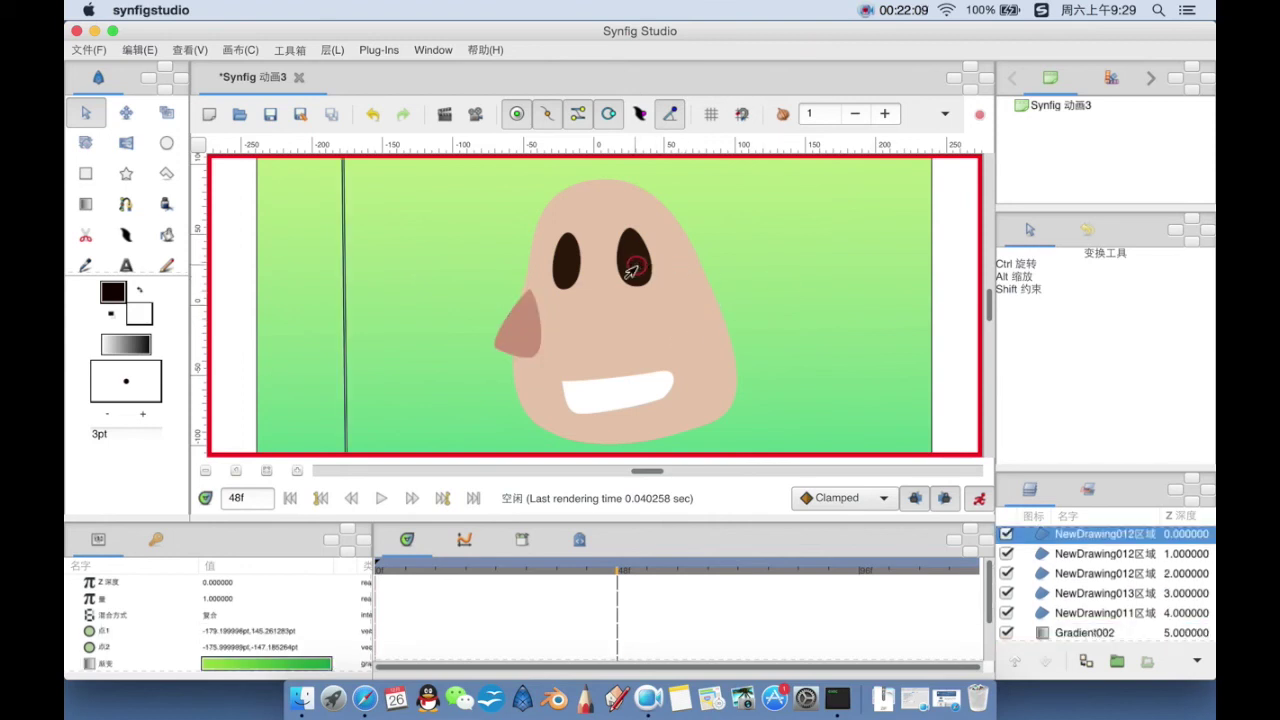
click(558, 282)
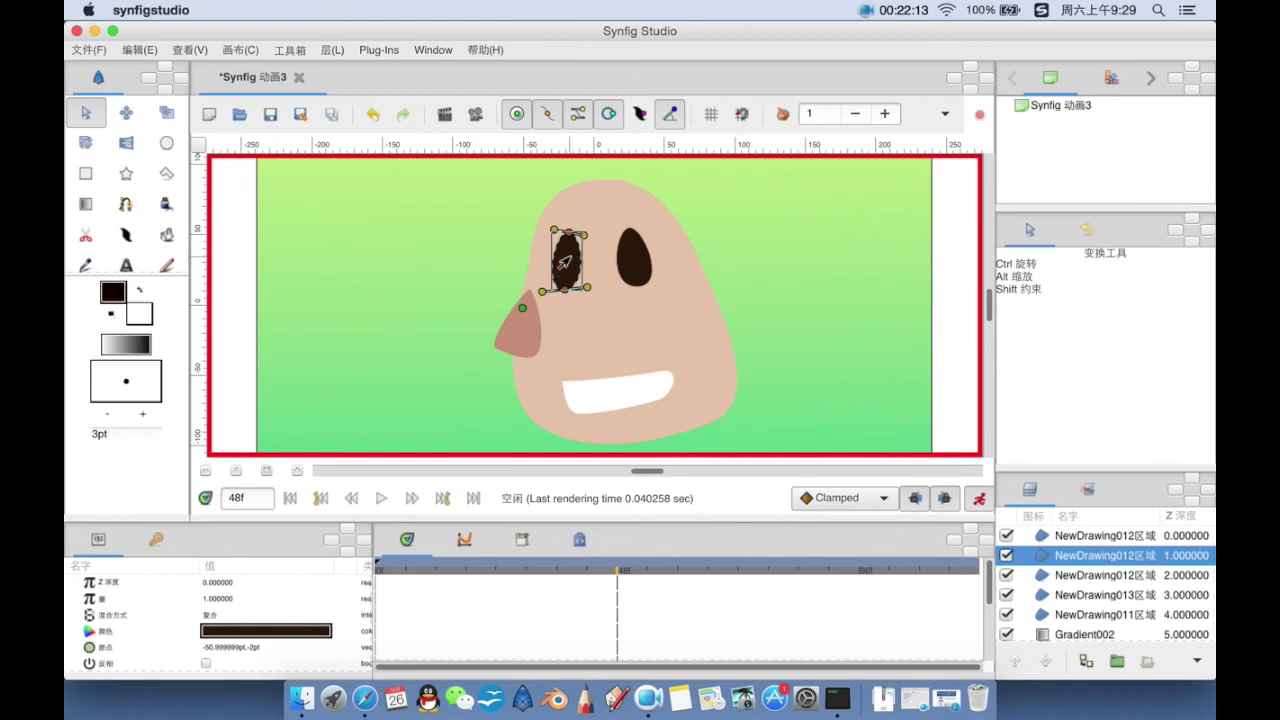
drag(520, 311, 548, 238)
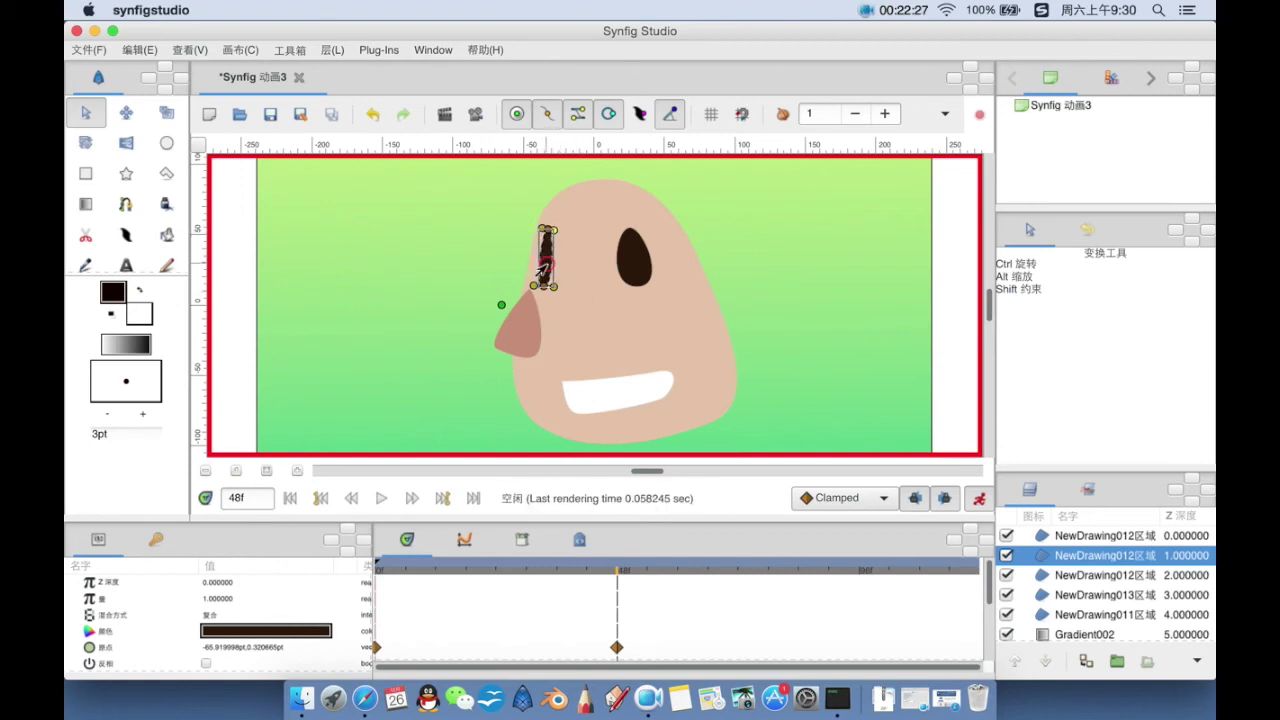
drag(501, 305, 490, 305)
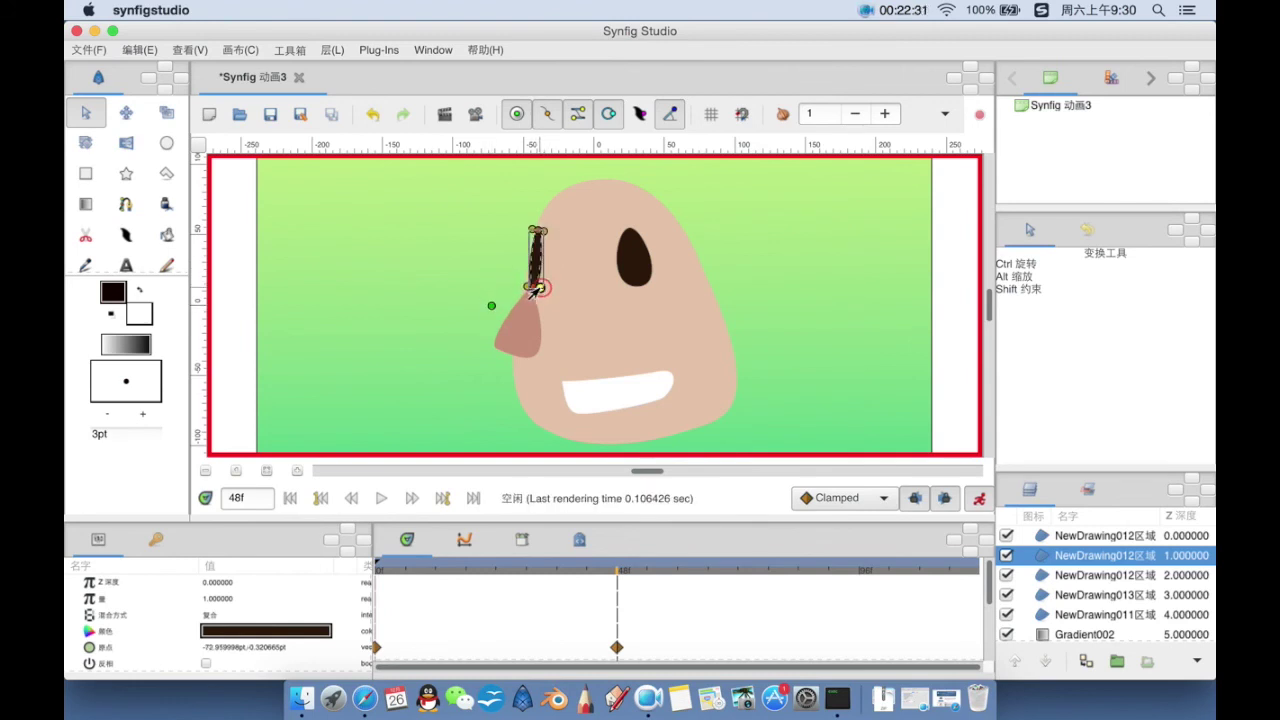
drag(538, 242, 543, 233)
click(816, 306)
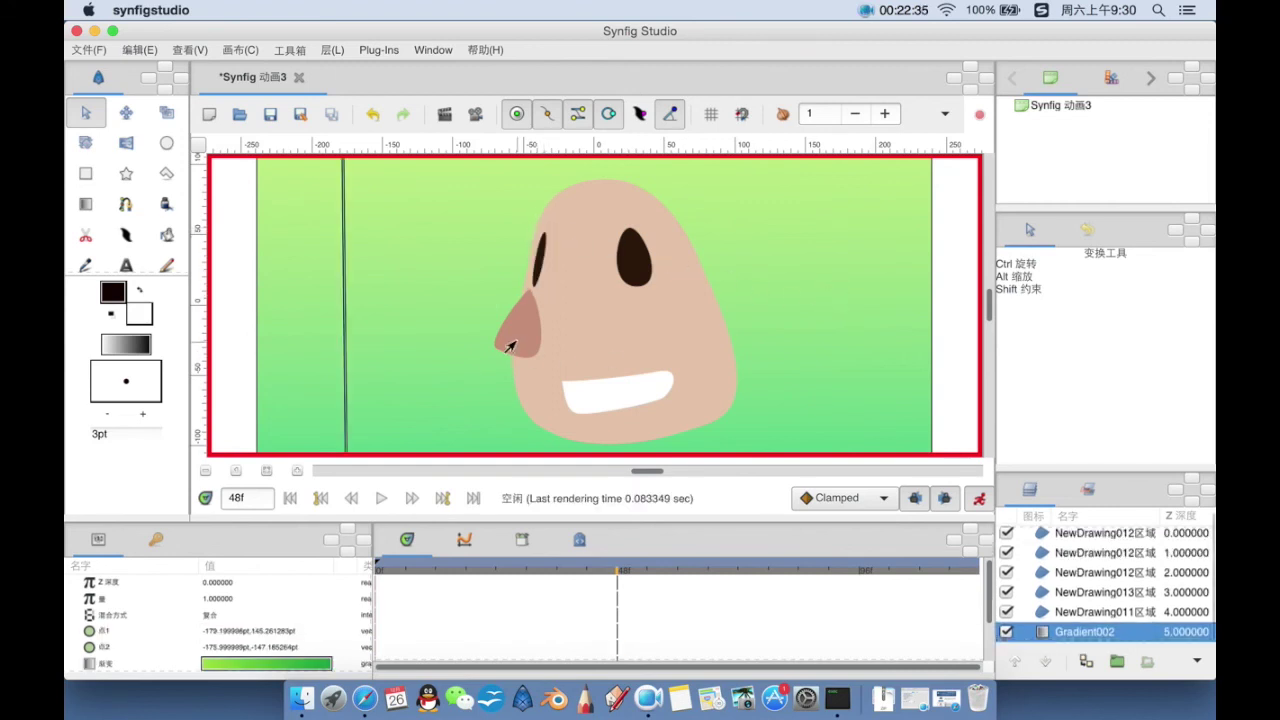
Step: Shift the nose region slightly right to an origin of about (-64, 2) pt at frame 48
click(515, 325)
drag(492, 303, 500, 305)
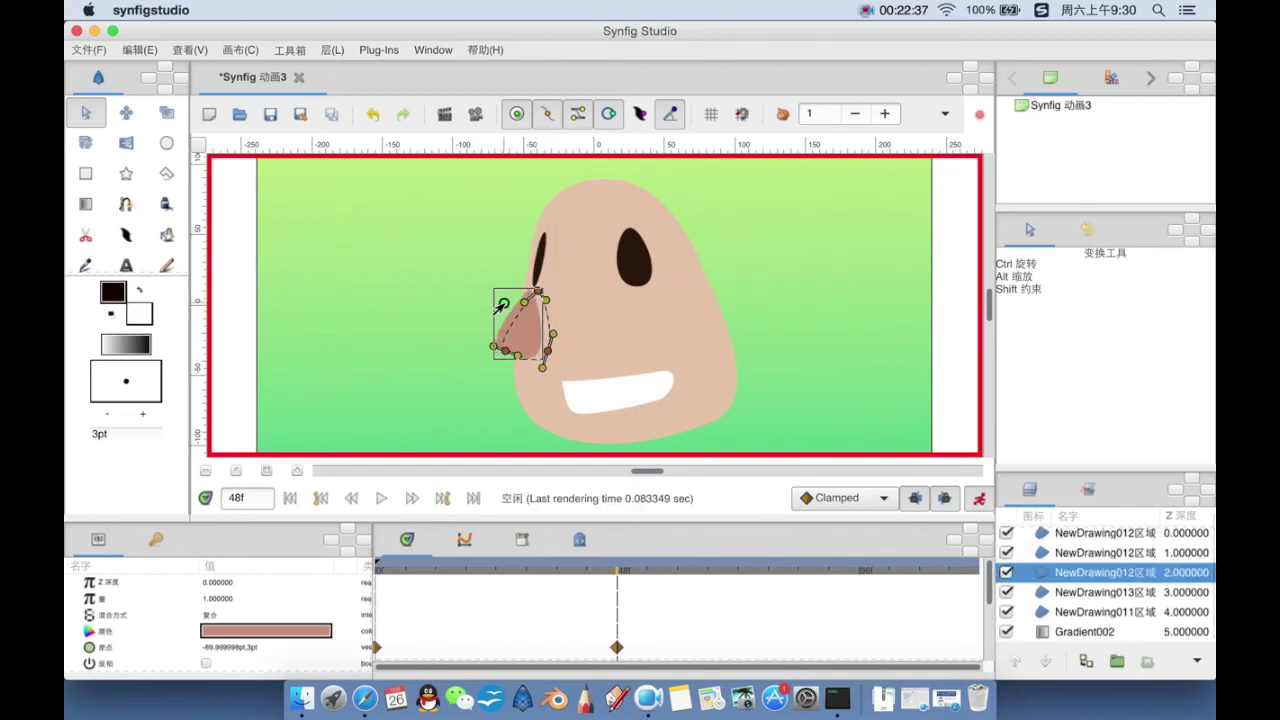
click(795, 314)
Step: Move the right eye left beside the left eye at frame 48 and narrow it to a slim ellipse about 15 pt wide
click(638, 260)
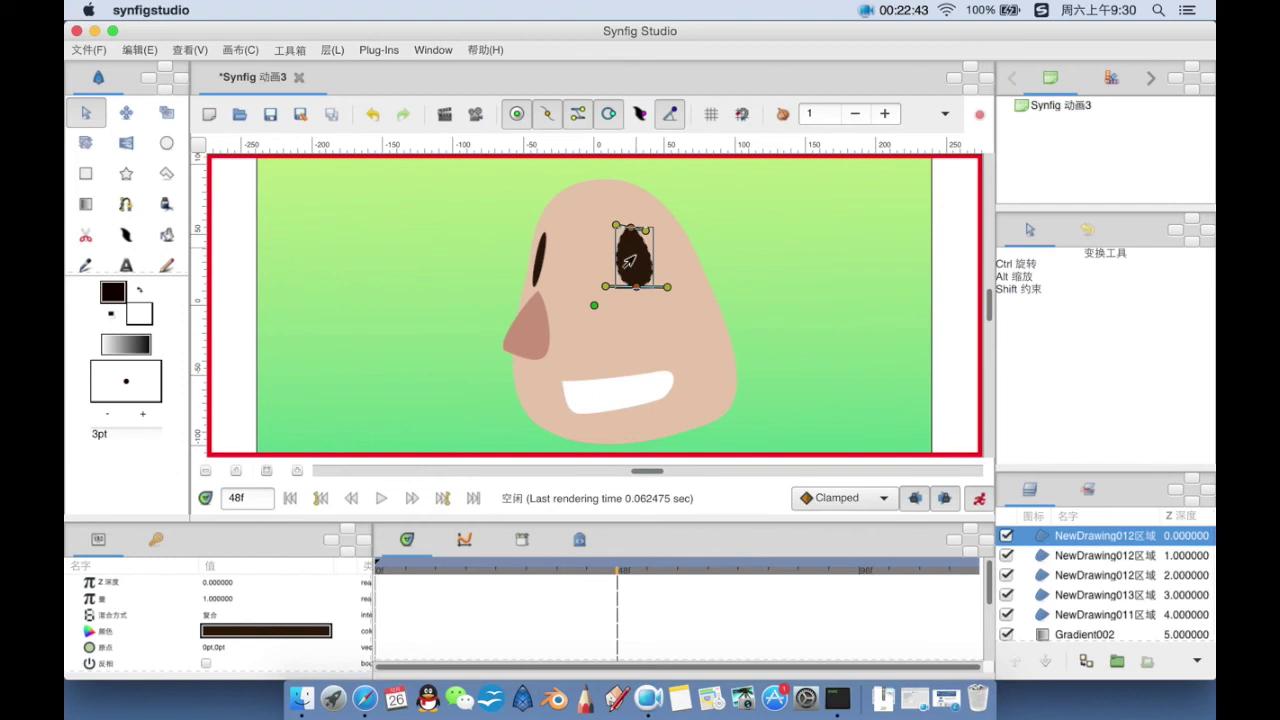
mouse_move(594, 305)
mouse_down()
mouse_move(547, 312)
mouse_move(611, 295)
mouse_up()
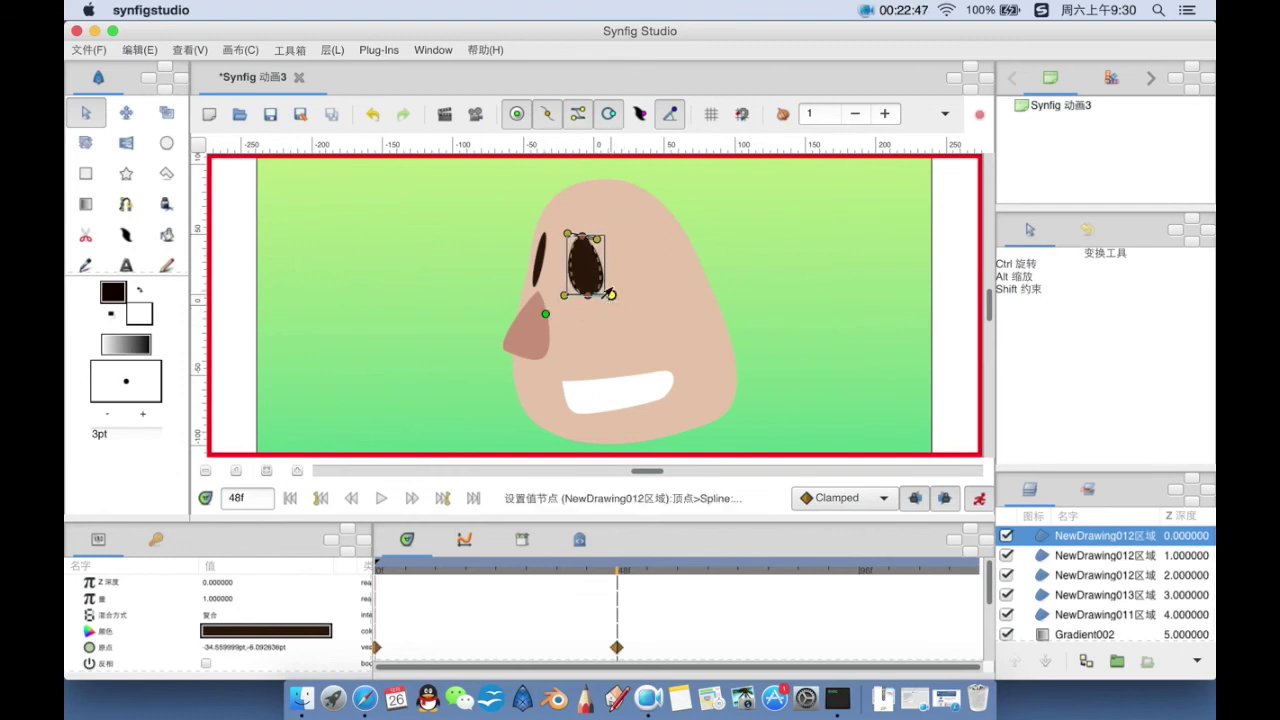
drag(588, 241, 590, 238)
drag(611, 295, 600, 300)
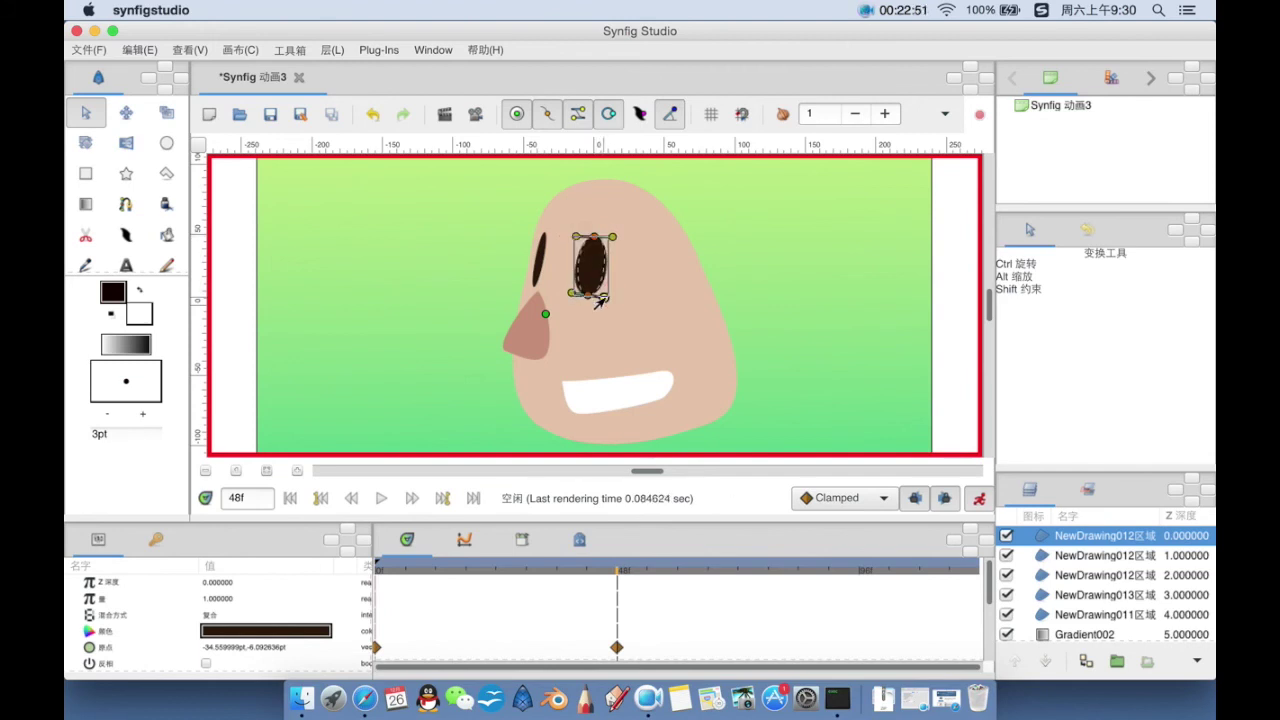
drag(606, 239, 582, 241)
drag(545, 314, 535, 311)
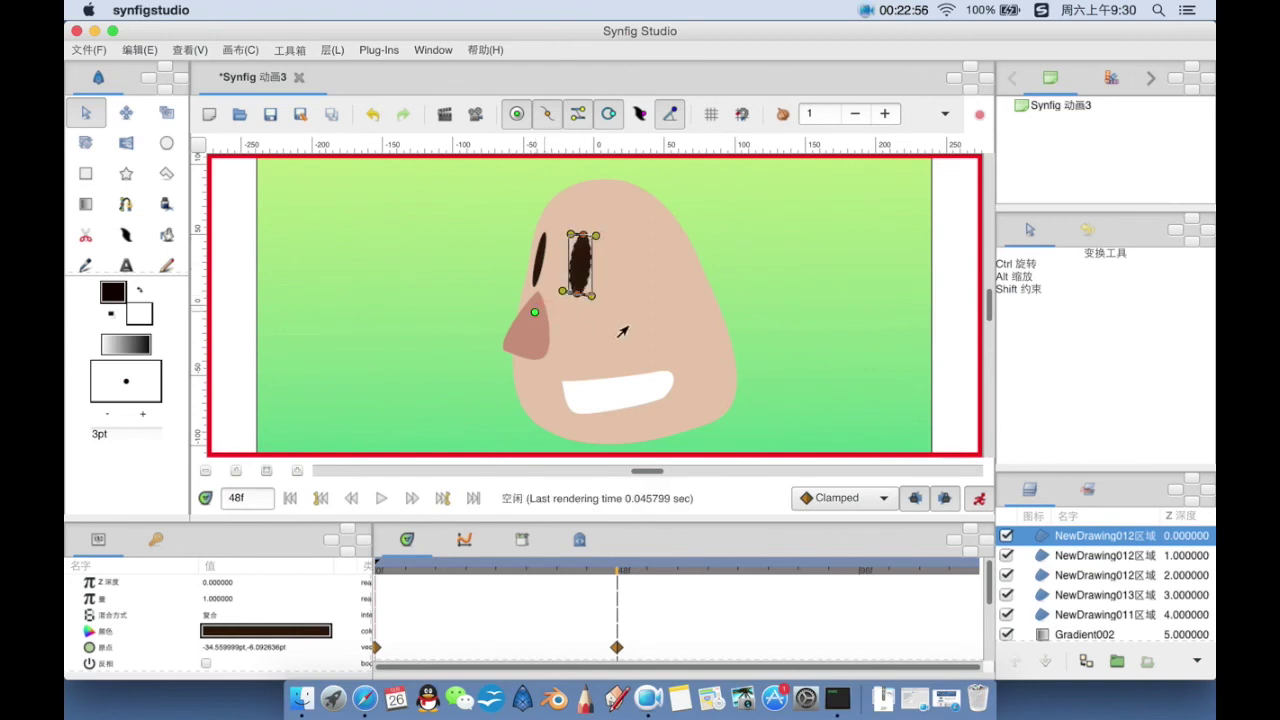
Step: Move the mouth left to an origin of about (-26, 4) pt at frame 48 and pull its right end in to about 35 pt wide
click(625, 398)
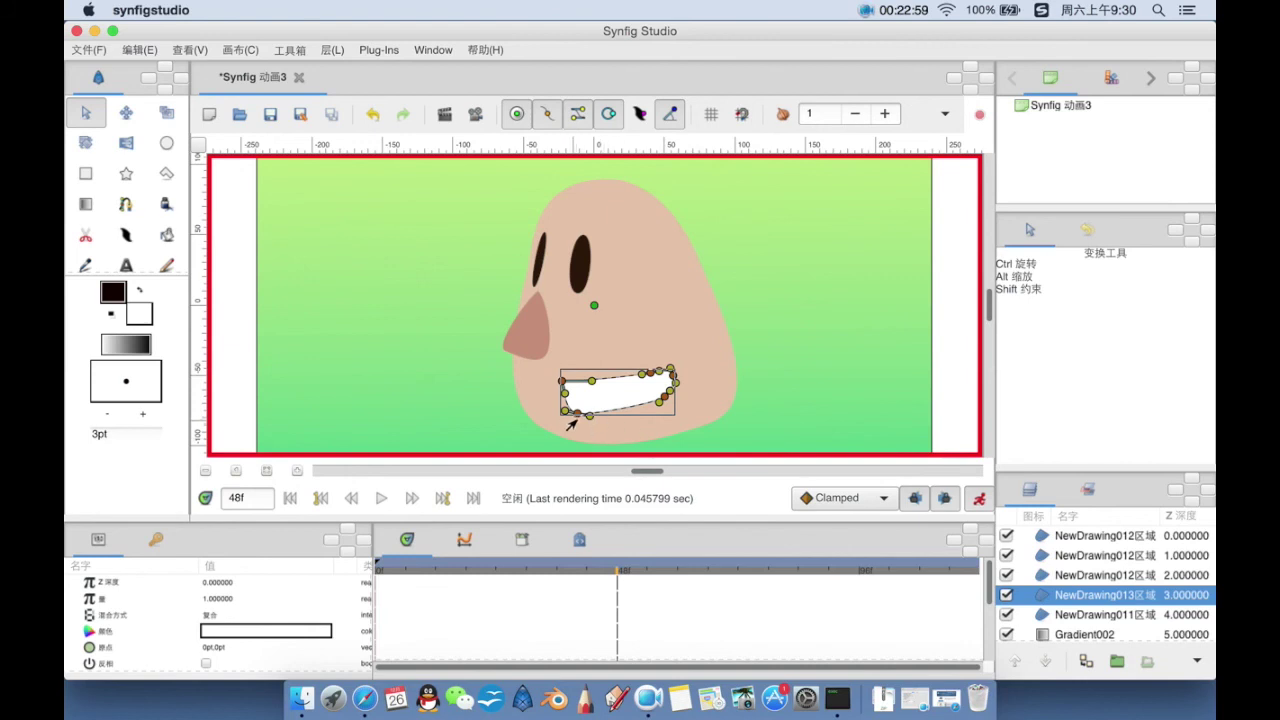
drag(594, 305, 557, 300)
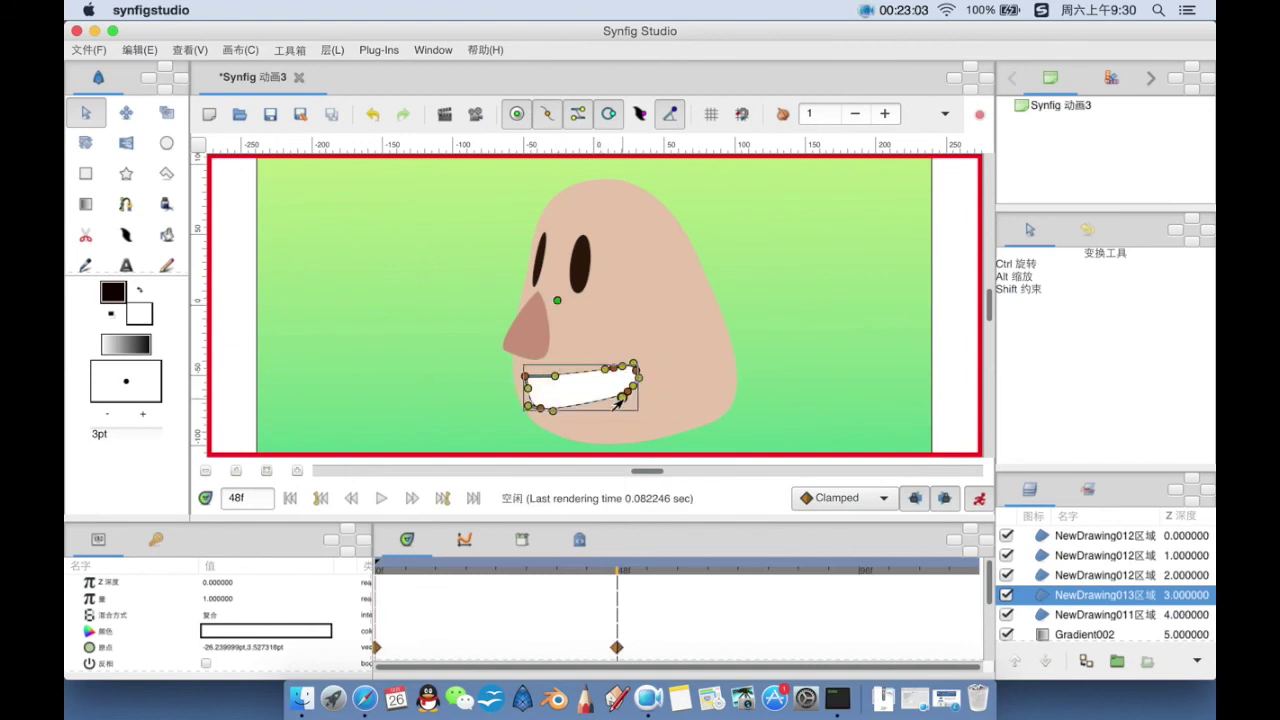
drag(643, 410, 562, 382)
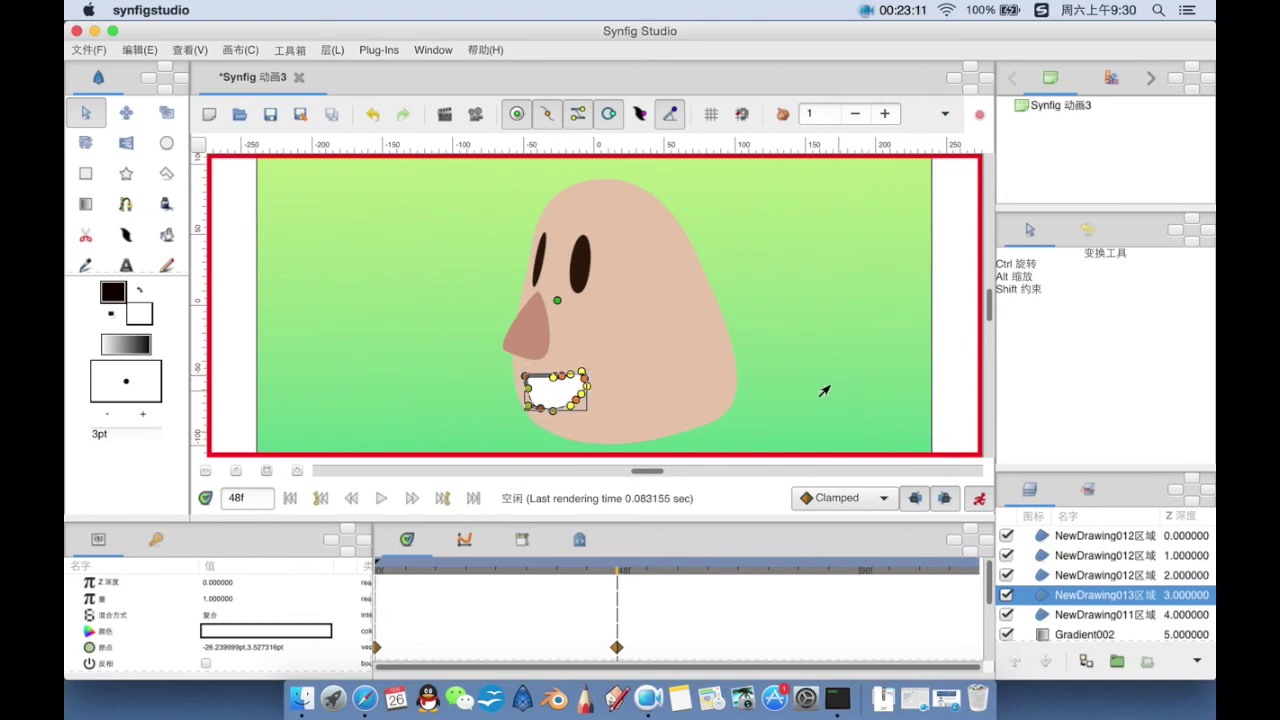
drag(560, 378, 546, 374)
Step: Reshape the head region at frame 48 into a side-facing oval about 145 pt wide by shifting its lower and side vertices left
click(697, 404)
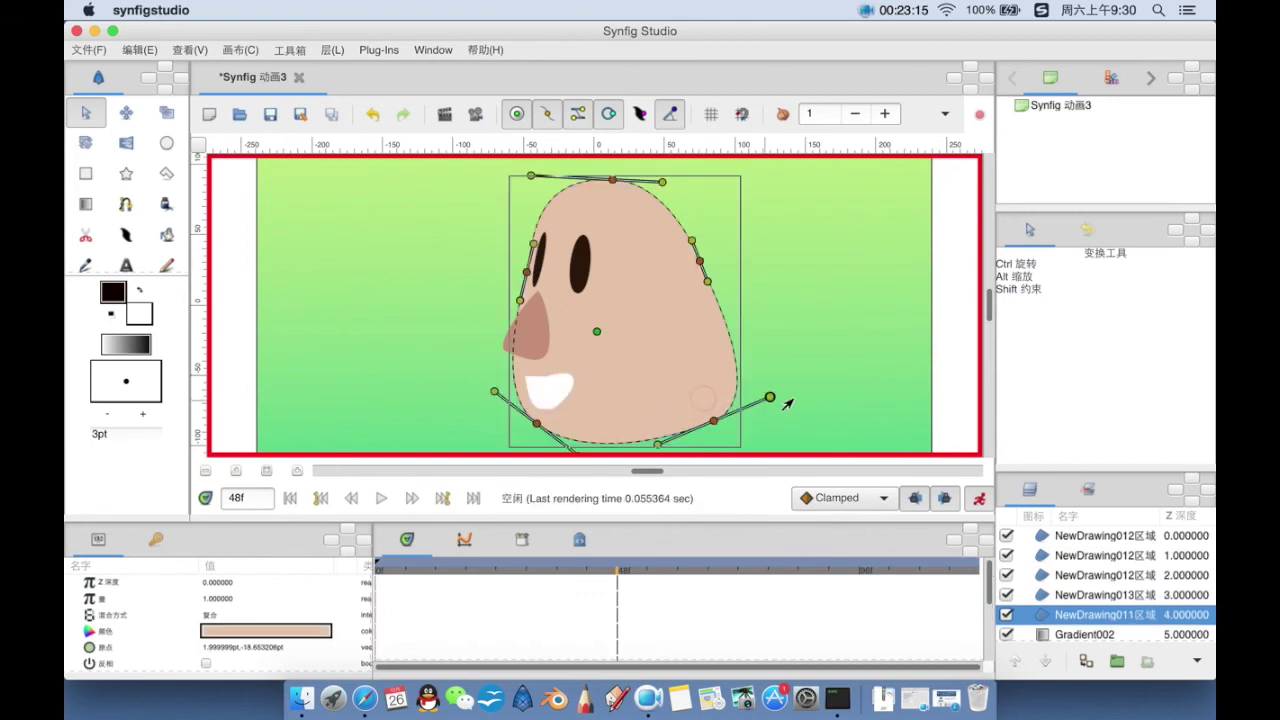
click(818, 403)
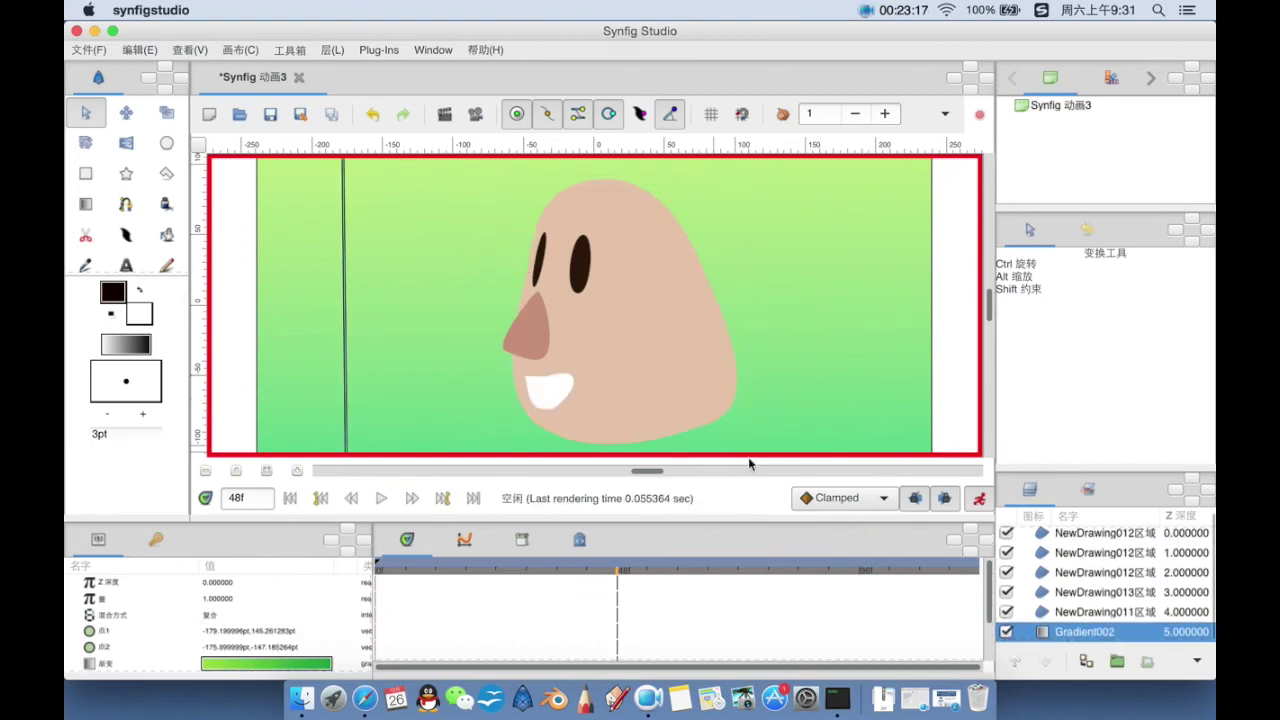
click(700, 388)
drag(712, 425, 636, 436)
drag(536, 424, 515, 430)
drag(527, 271, 520, 268)
mouse_move(699, 263)
mouse_down()
mouse_move(688, 265)
mouse_move(697, 256)
mouse_up()
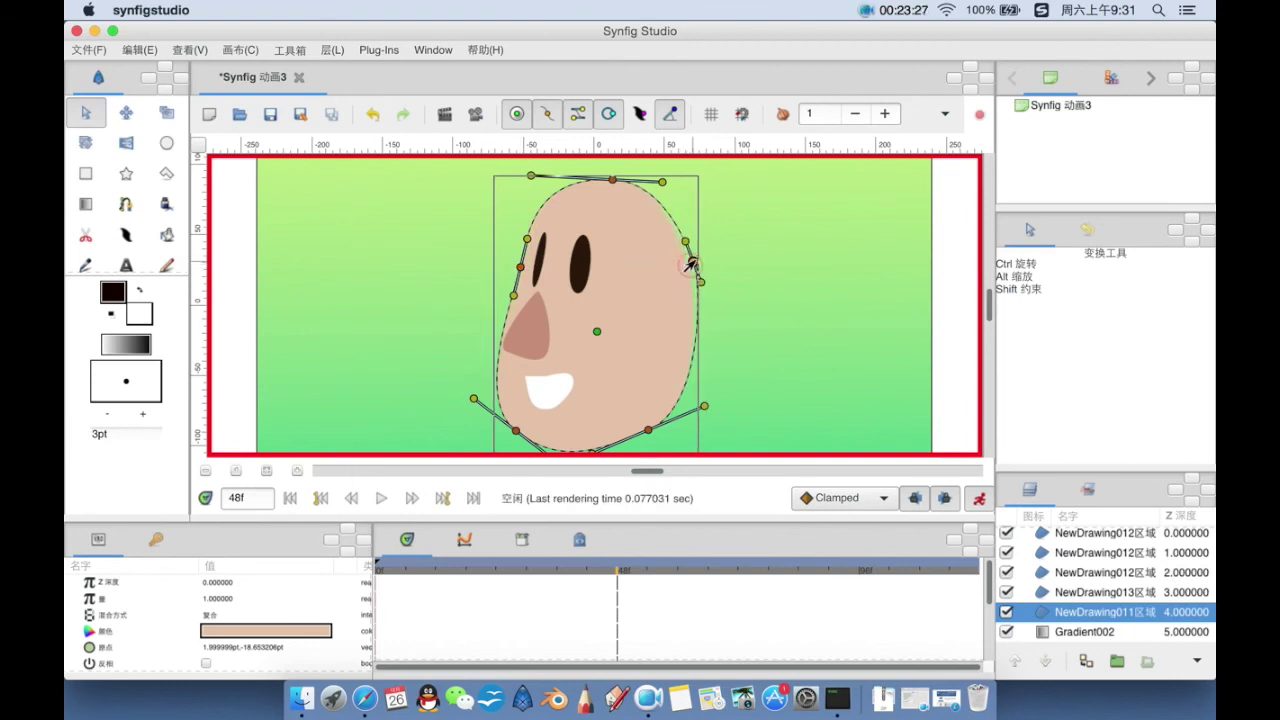
Step: Shift the nose and both eyes slightly left at frame 48, with the right eye's origin at about (-52, -4) pt
click(540, 318)
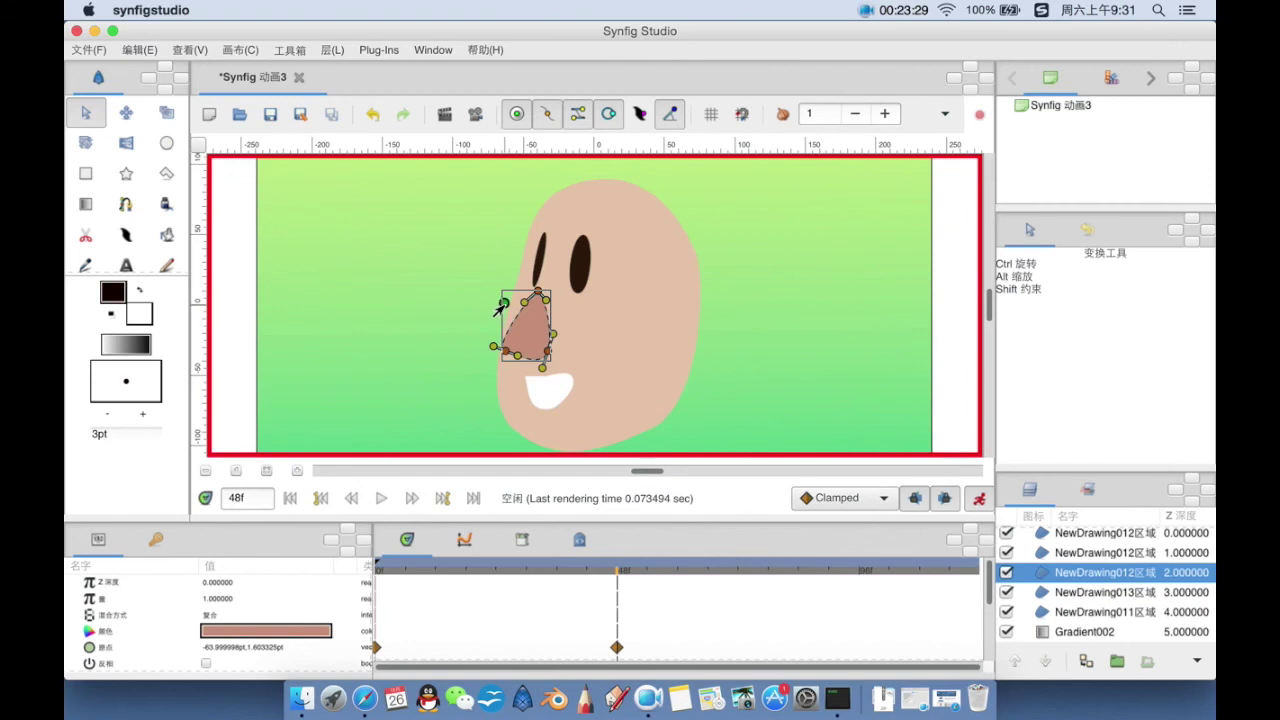
drag(493, 305, 520, 310)
click(538, 256)
click(579, 263)
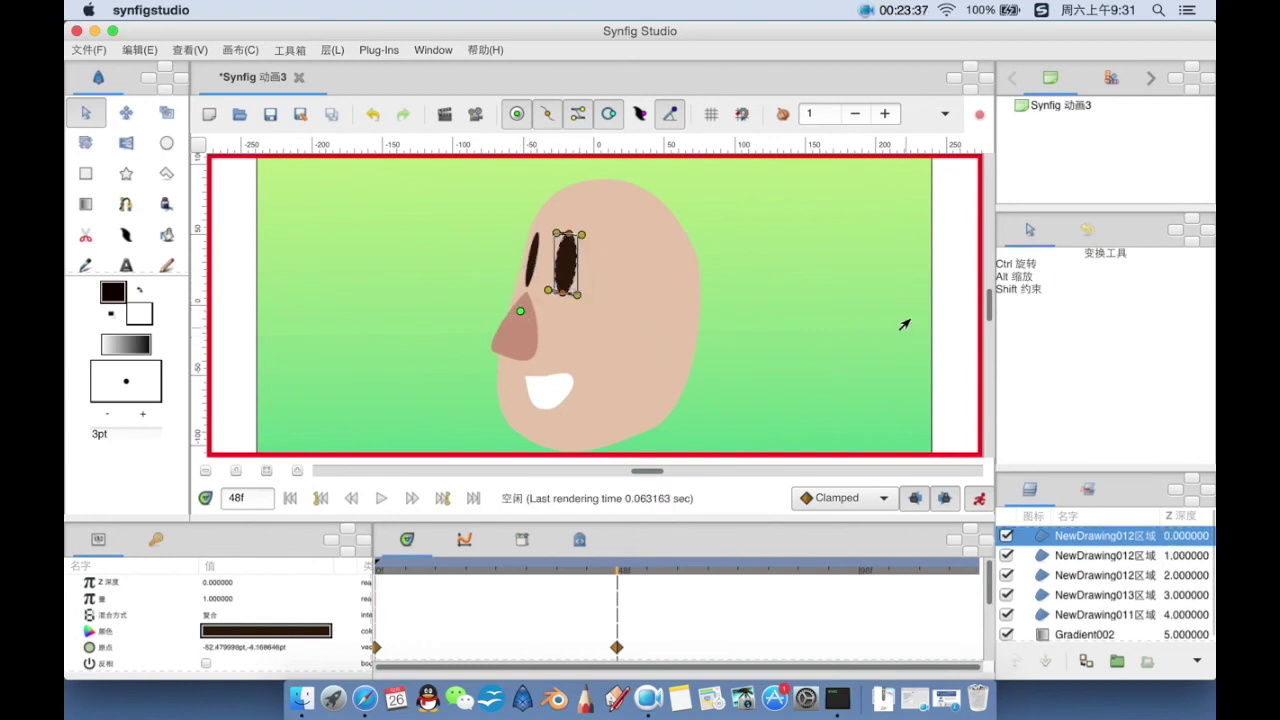
click(938, 305)
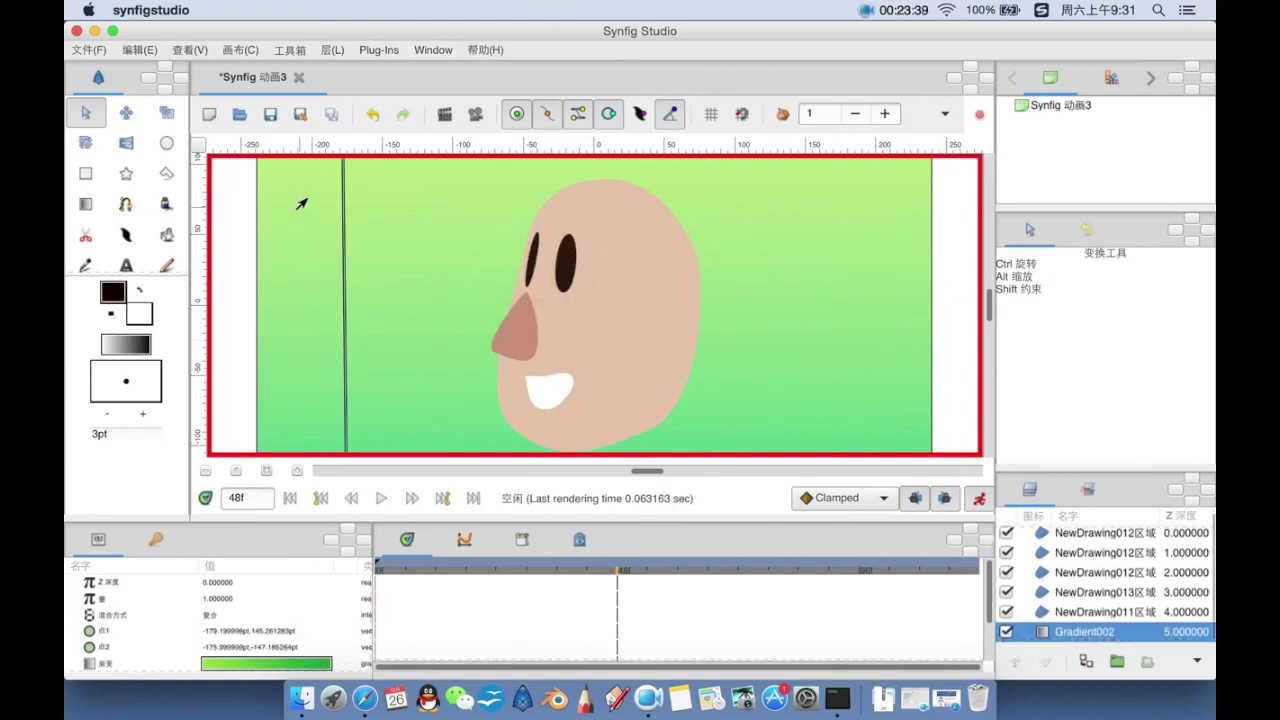
Step: Save the animation to the desktop as a compressed Synfig file named Synfig 动画3
click(88, 49)
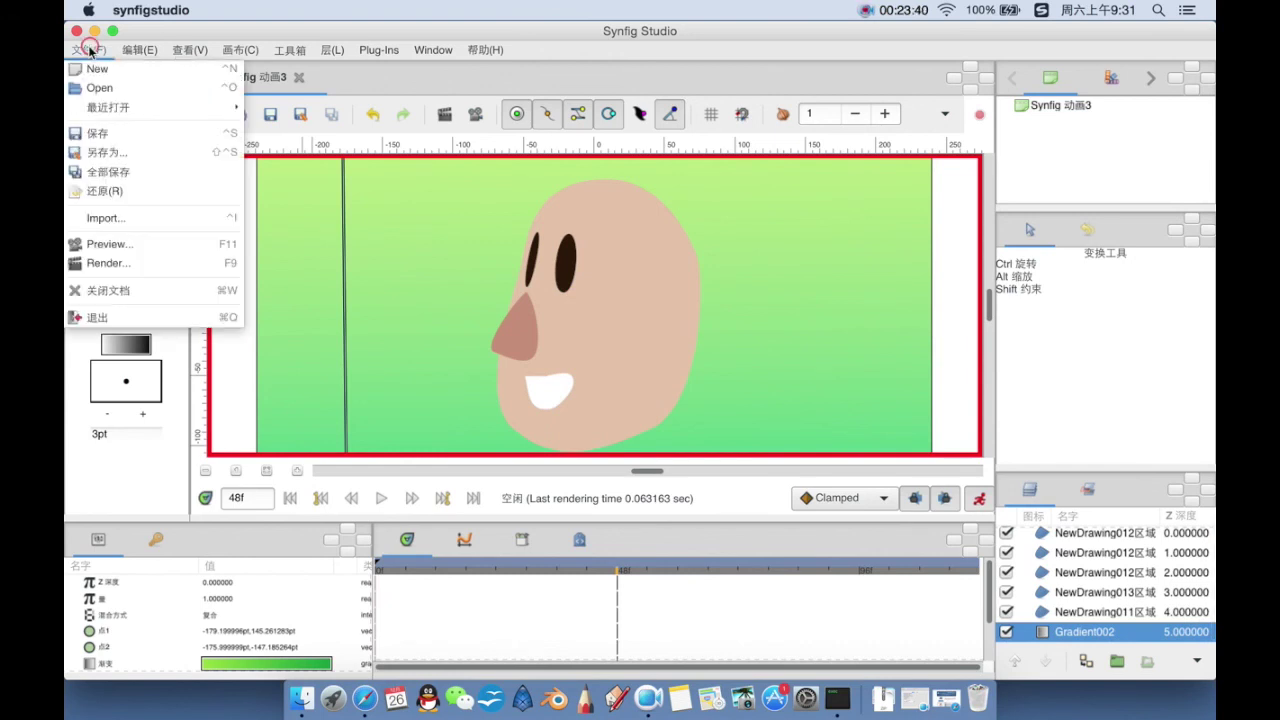
click(101, 136)
click(240, 48)
mouse_move(90, 50)
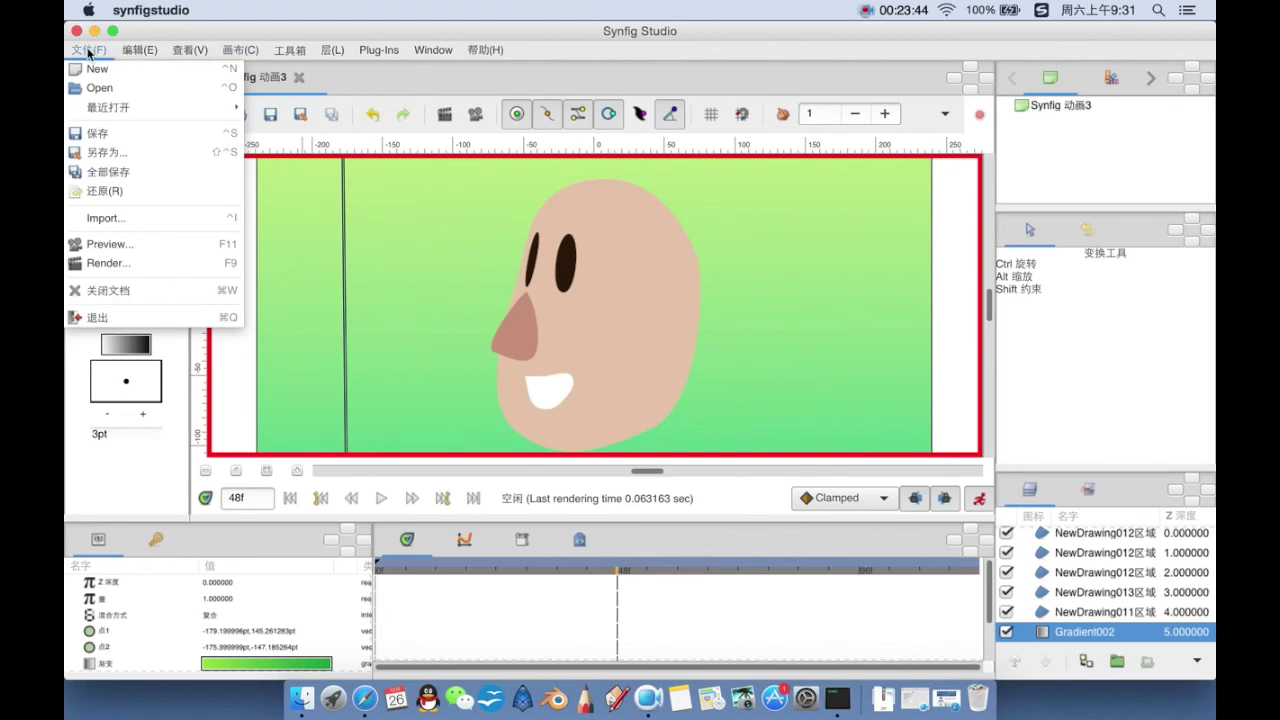
click(93, 135)
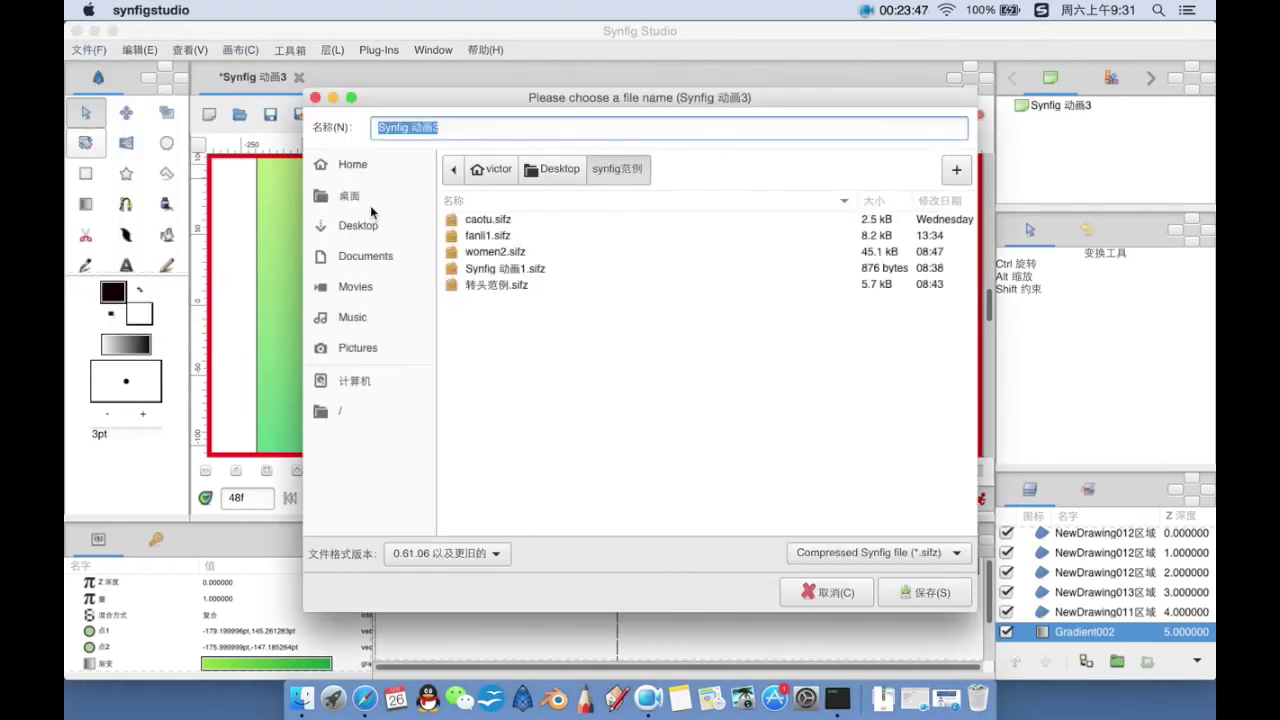
click(350, 196)
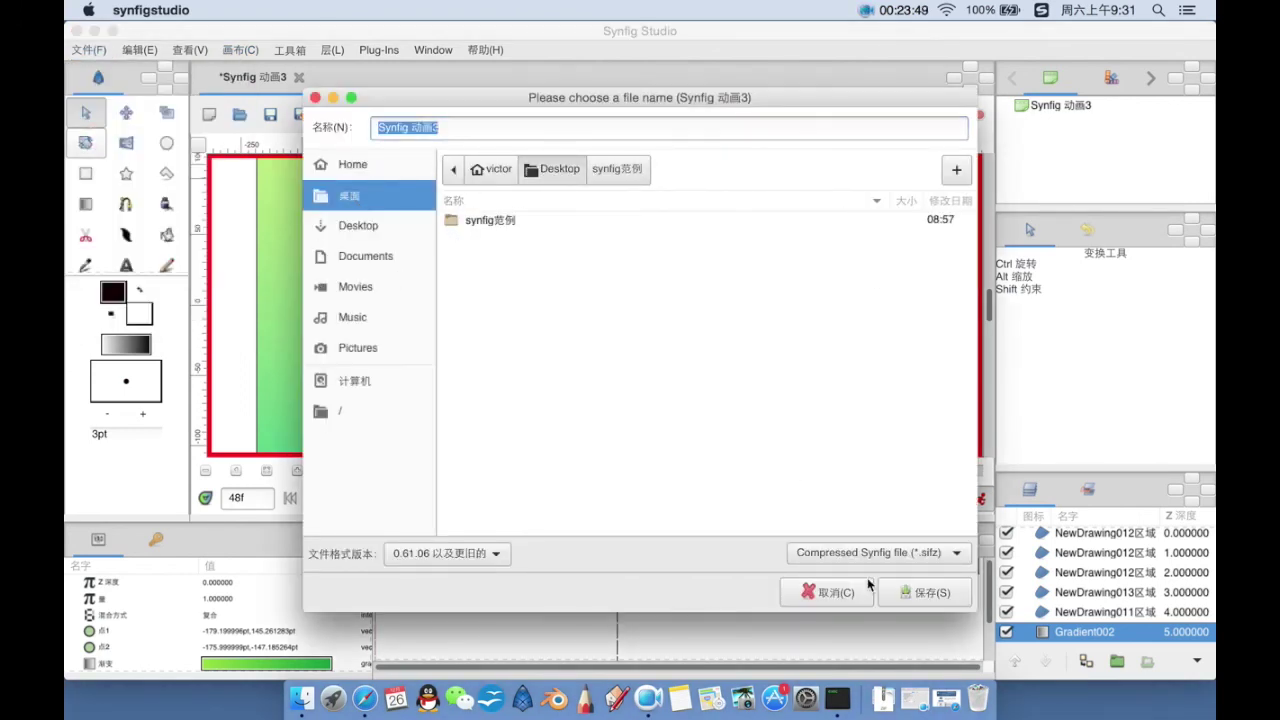
click(915, 592)
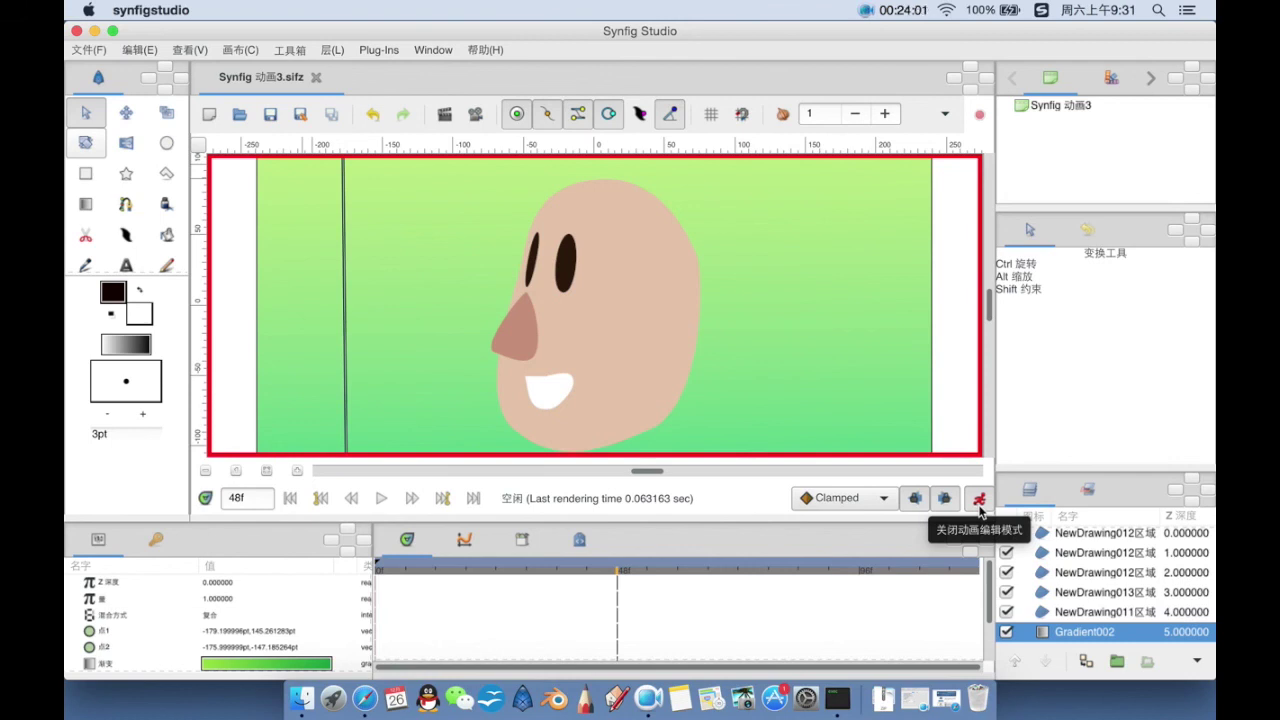
Step: Turn off animation editing, play the head-turn animation from frame 3, and return to frame 3
click(980, 506)
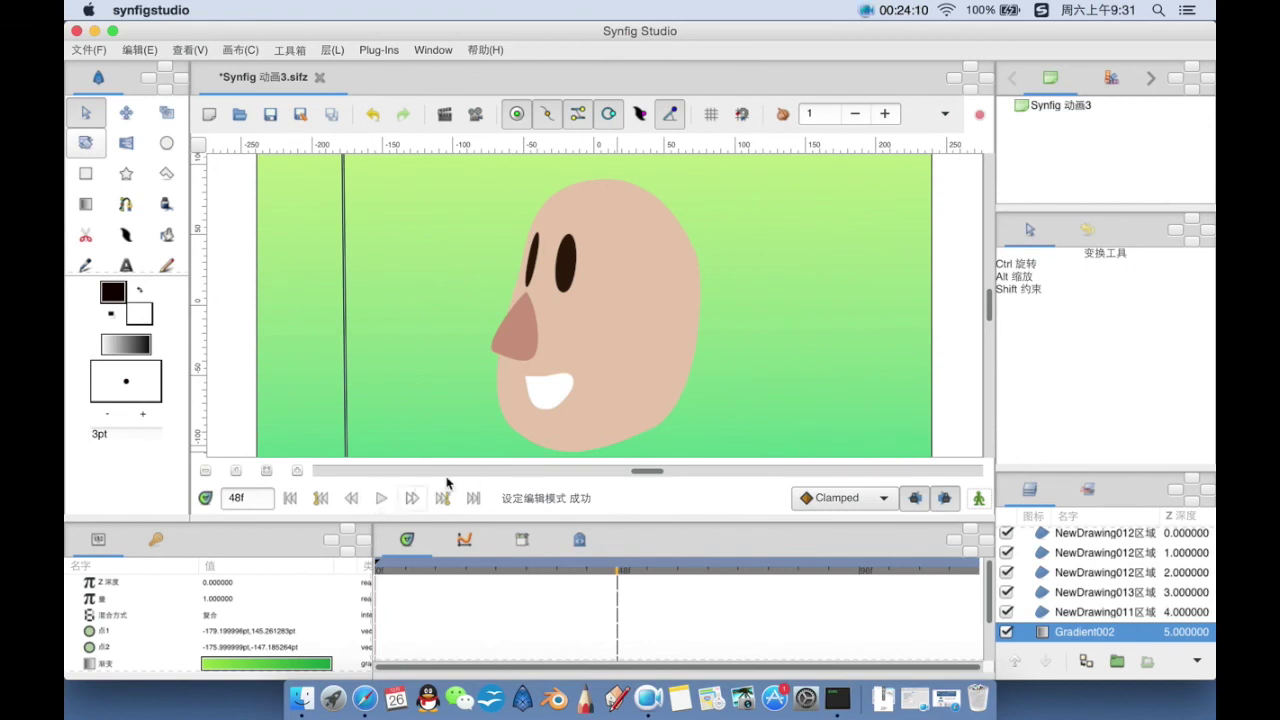
click(386, 570)
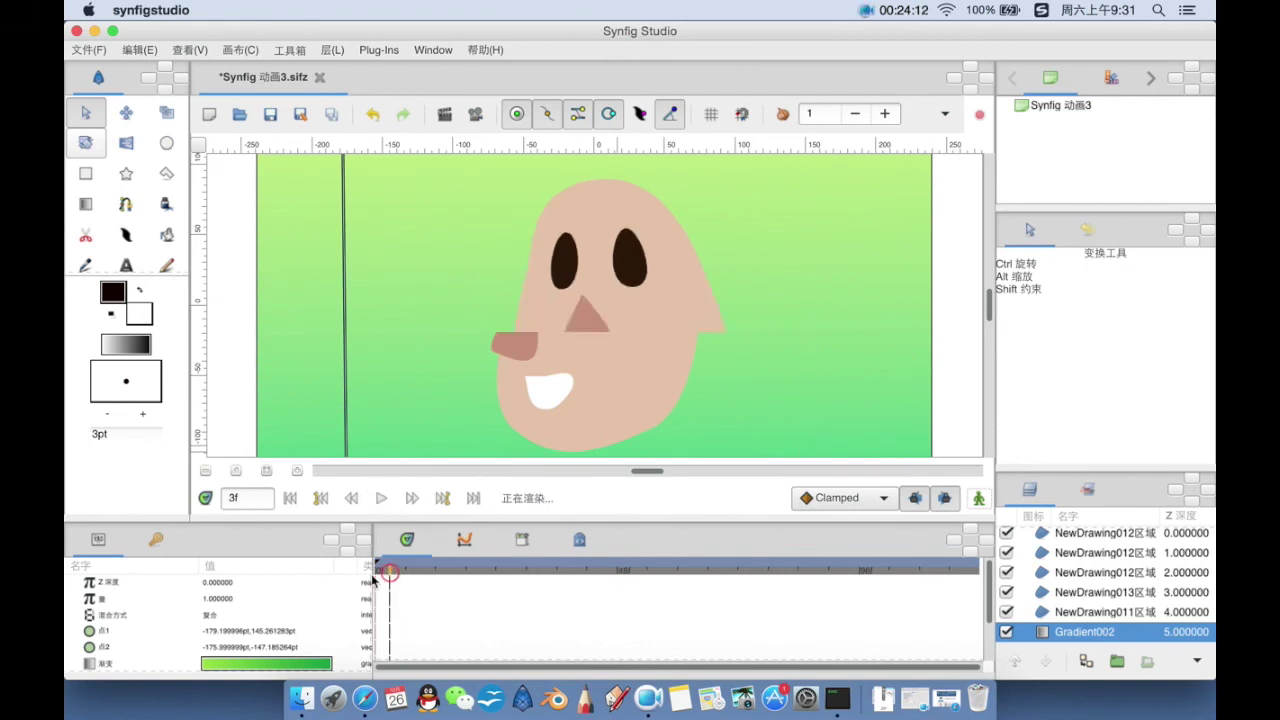
click(378, 499)
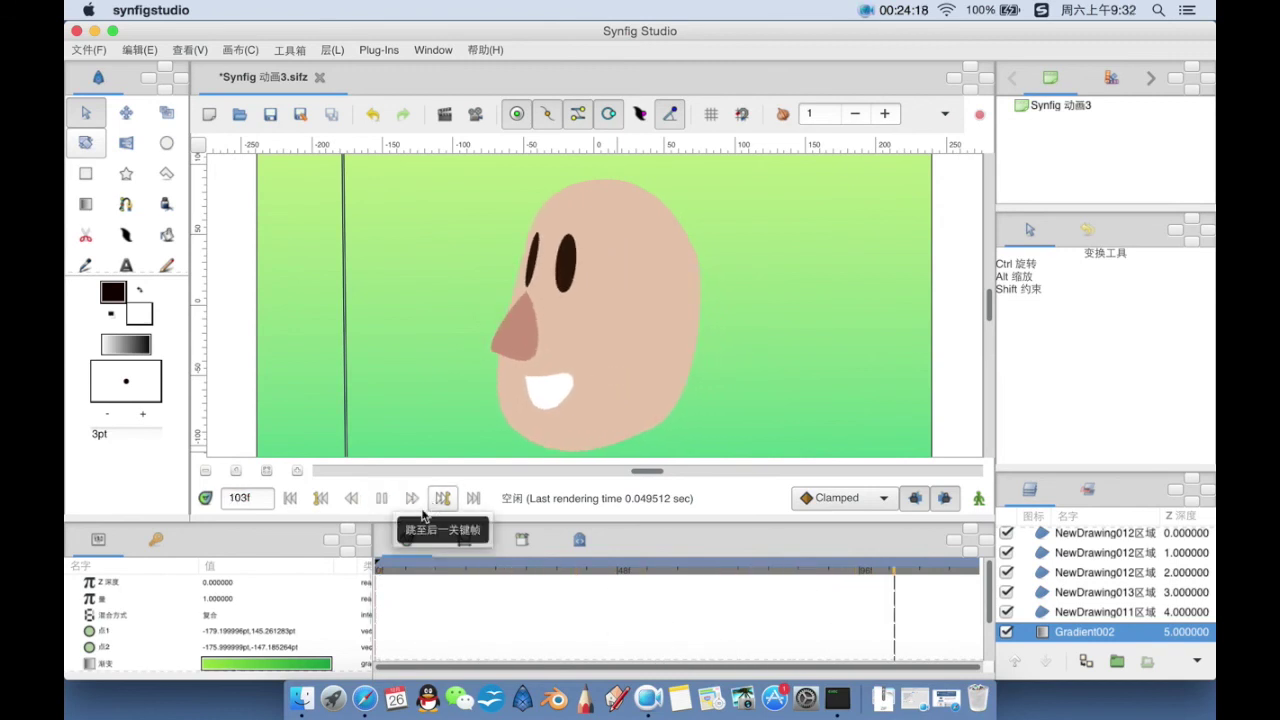
click(392, 569)
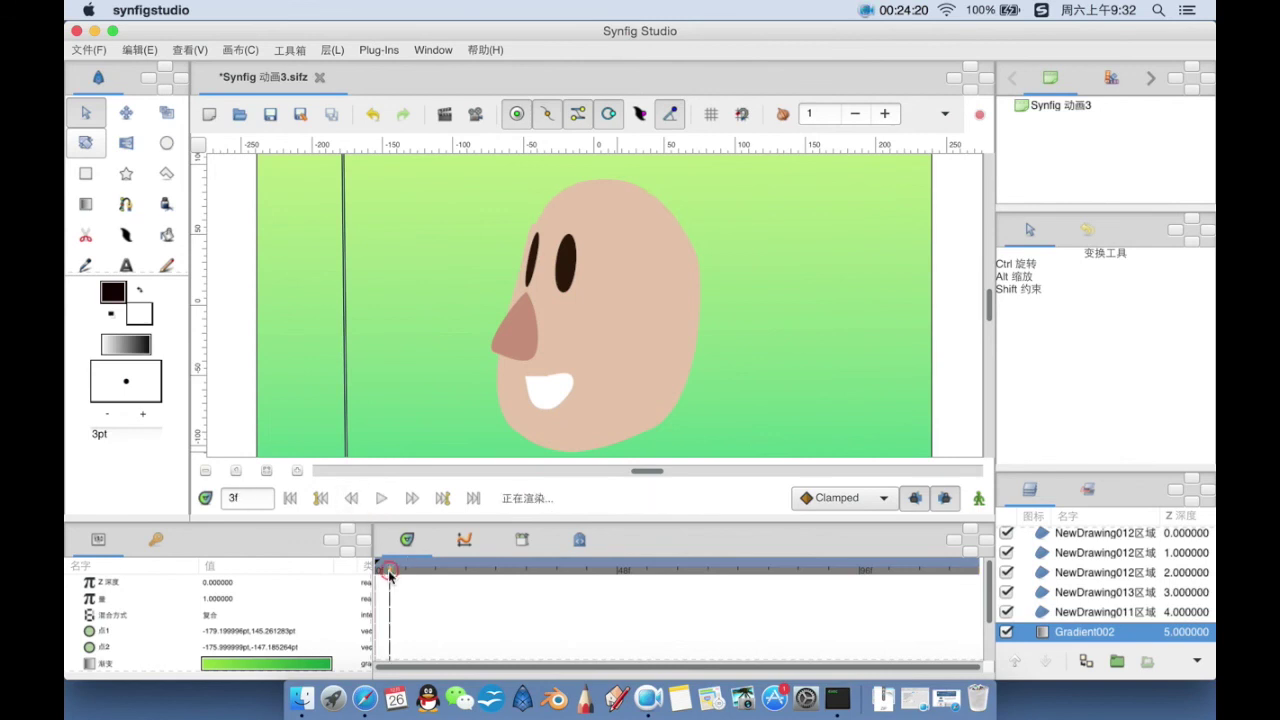
Step: Play the head-turn animation, pause it, and move the playhead back to frame 1
click(379, 499)
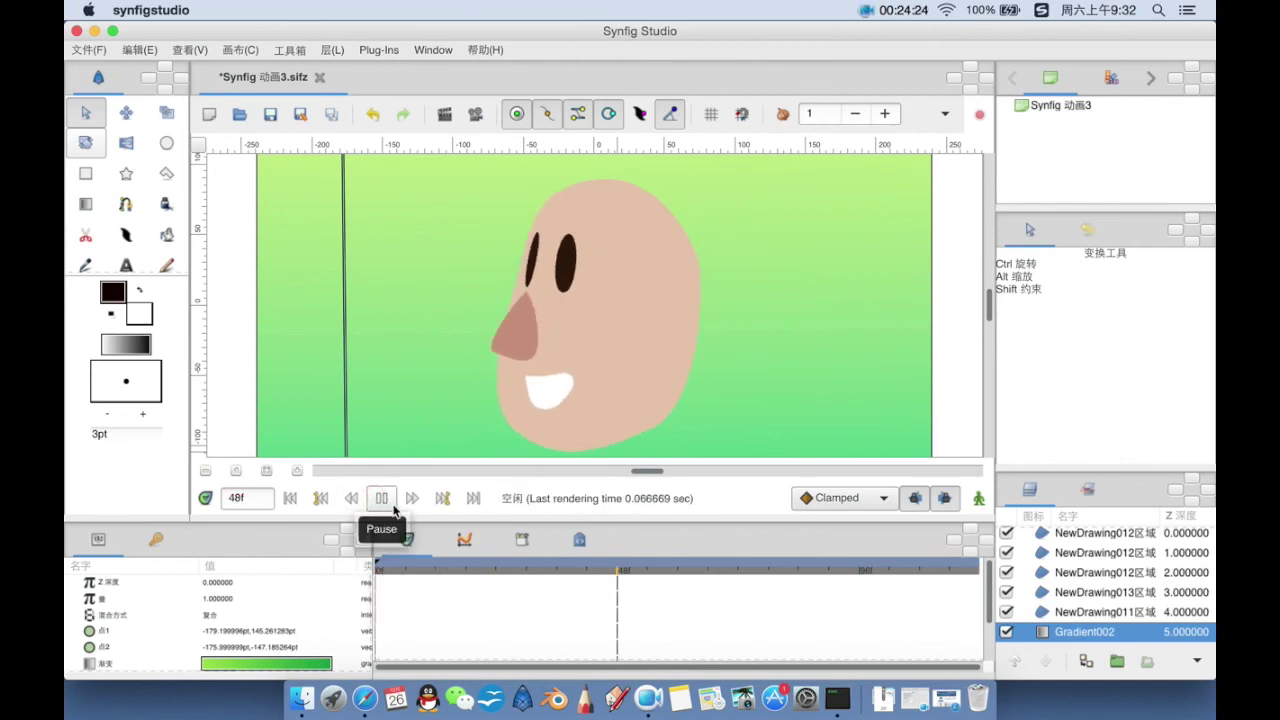
click(385, 500)
drag(430, 569, 381, 572)
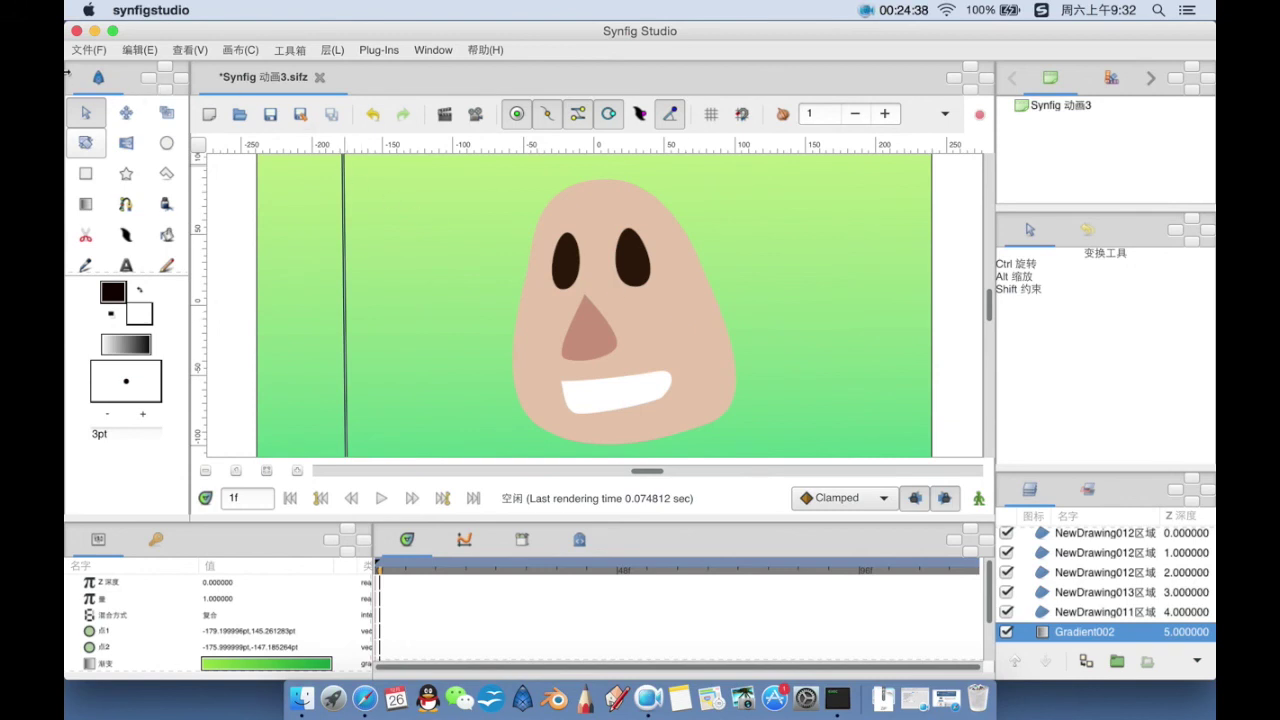
Step: Open the render settings and set the output file to zhuantou.png on the desktop
click(89, 50)
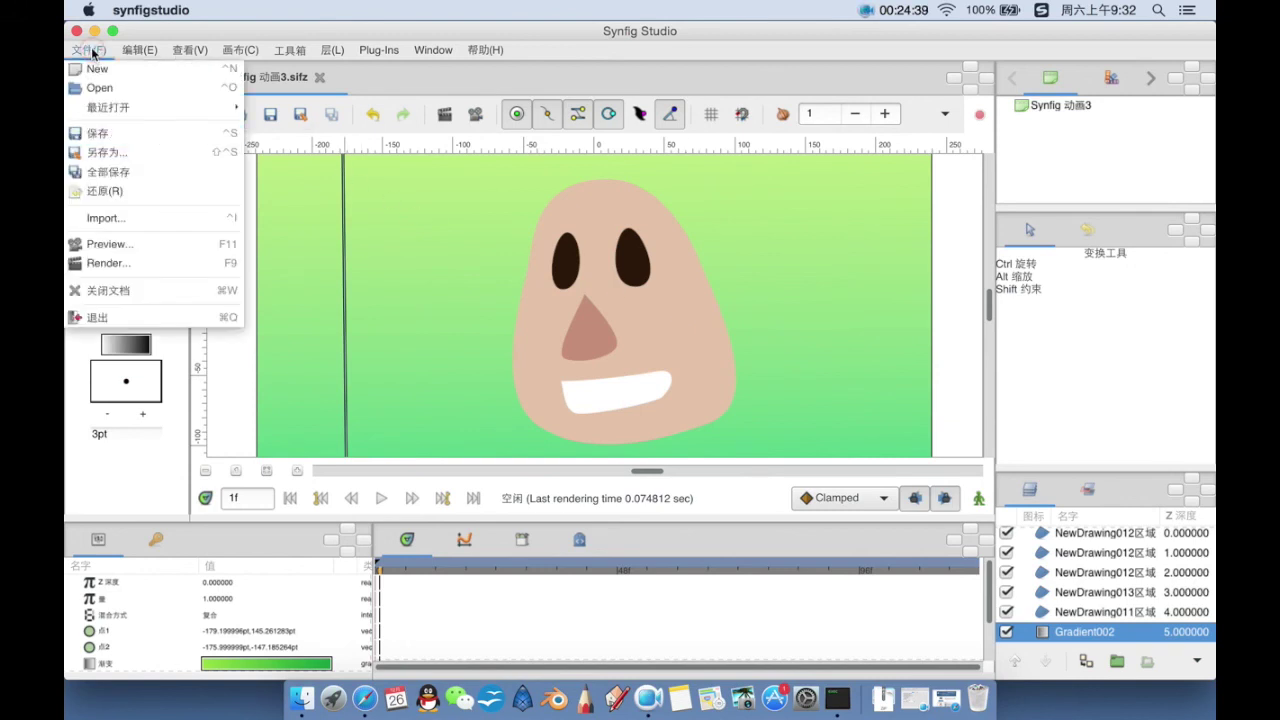
click(108, 265)
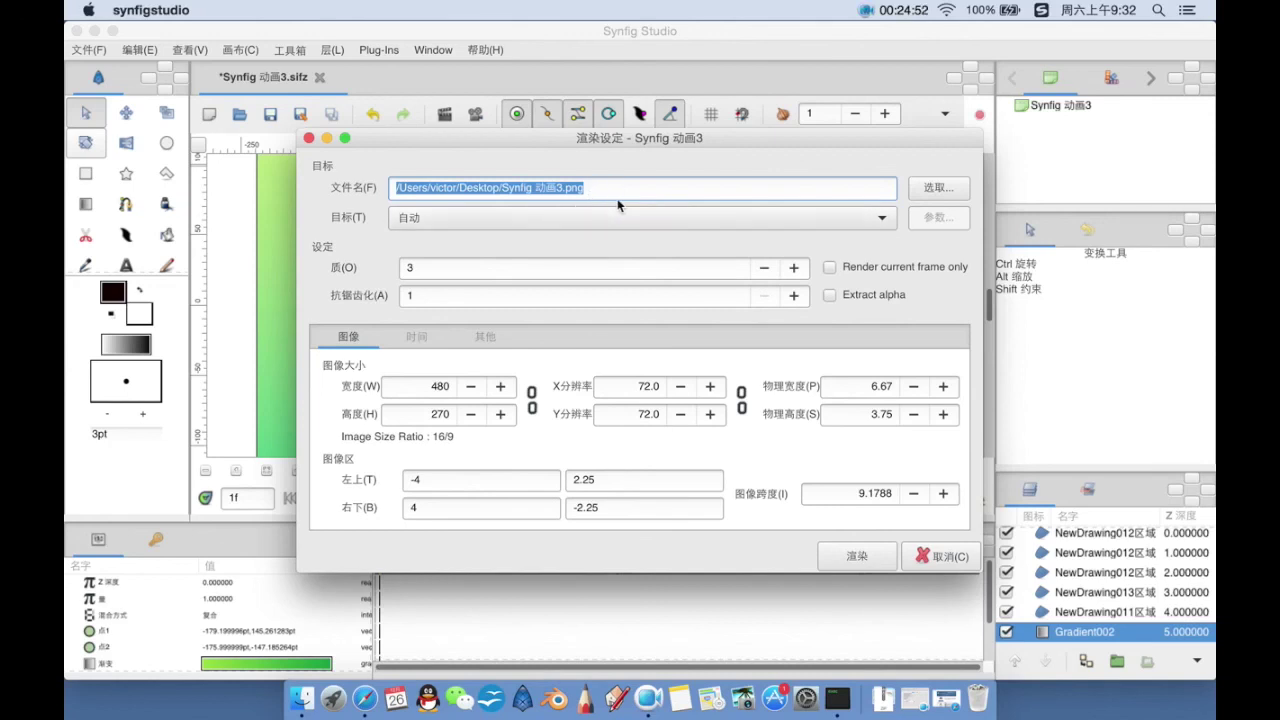
click(930, 190)
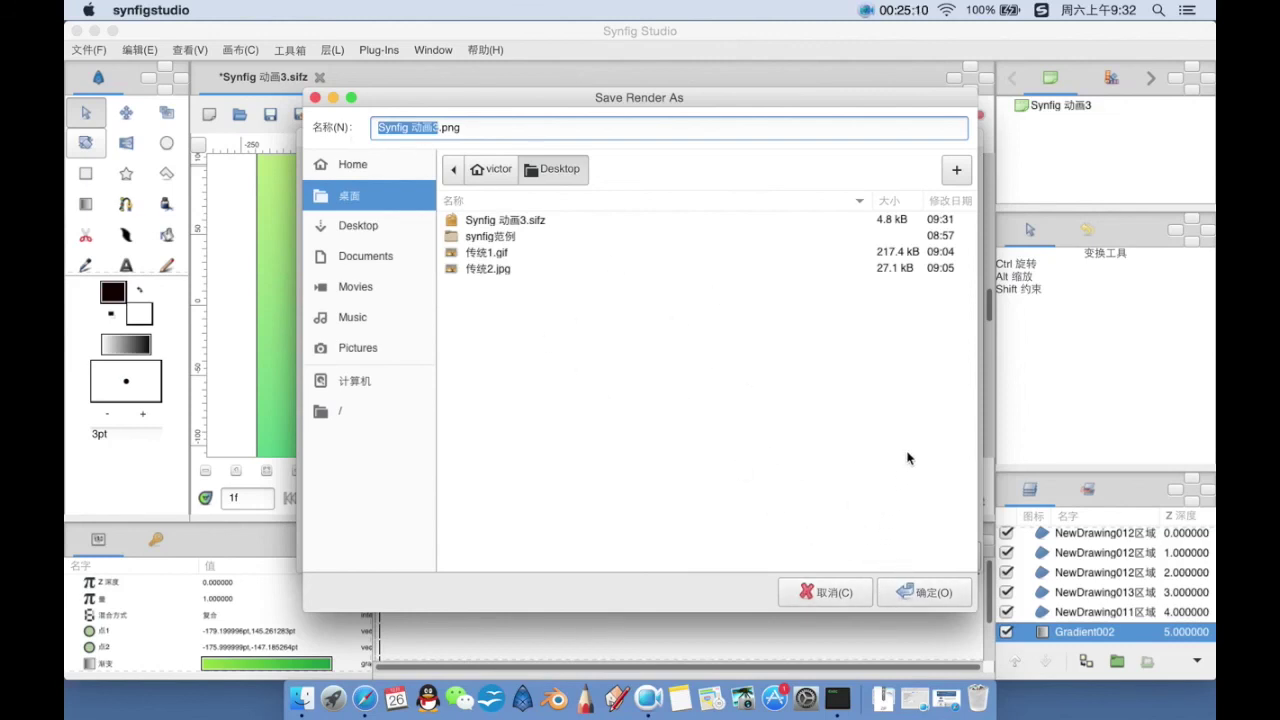
text(zhuan)
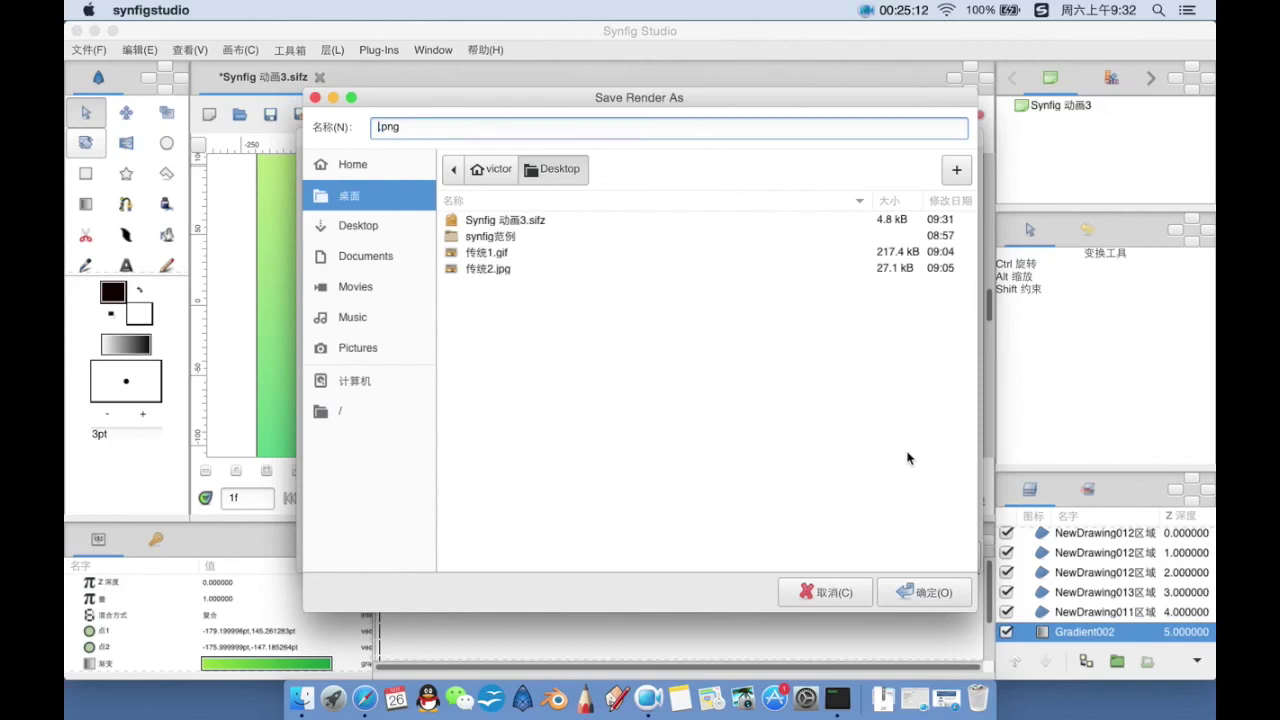
text(tou)
click(905, 592)
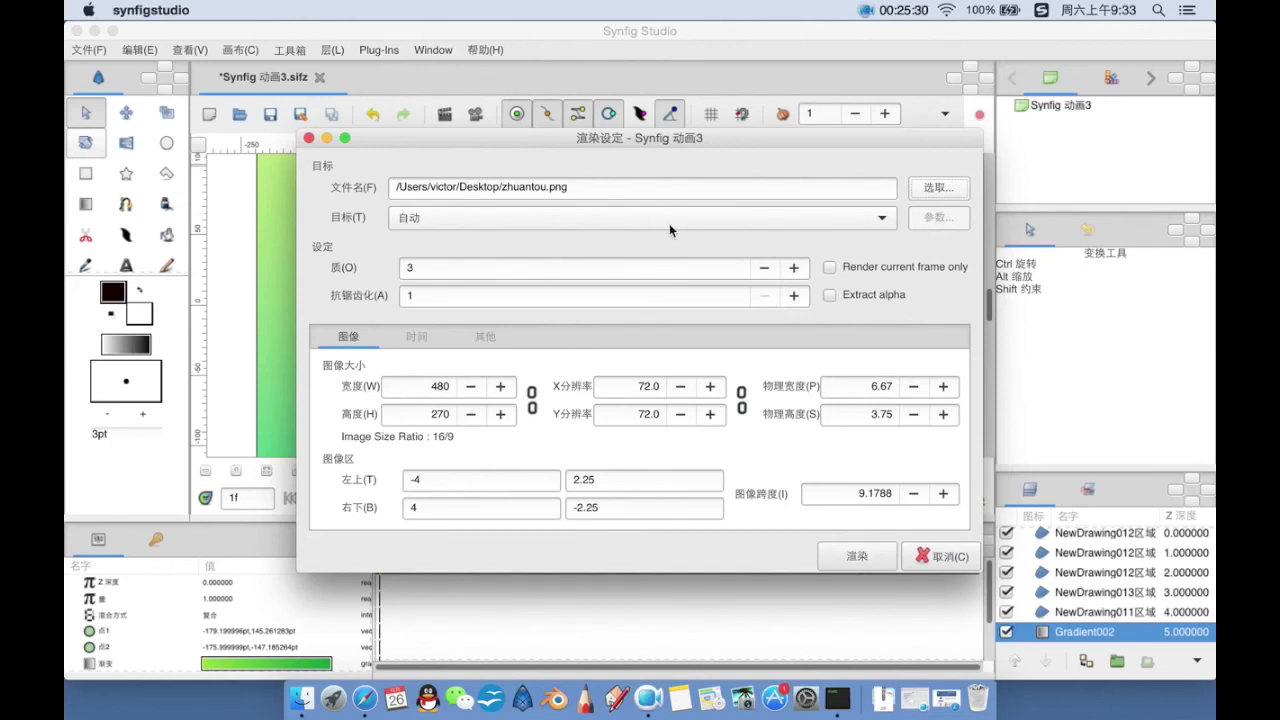
Step: Render the animation with the ffmpeg target, quality 9 and anti-aliasing 2
click(514, 221)
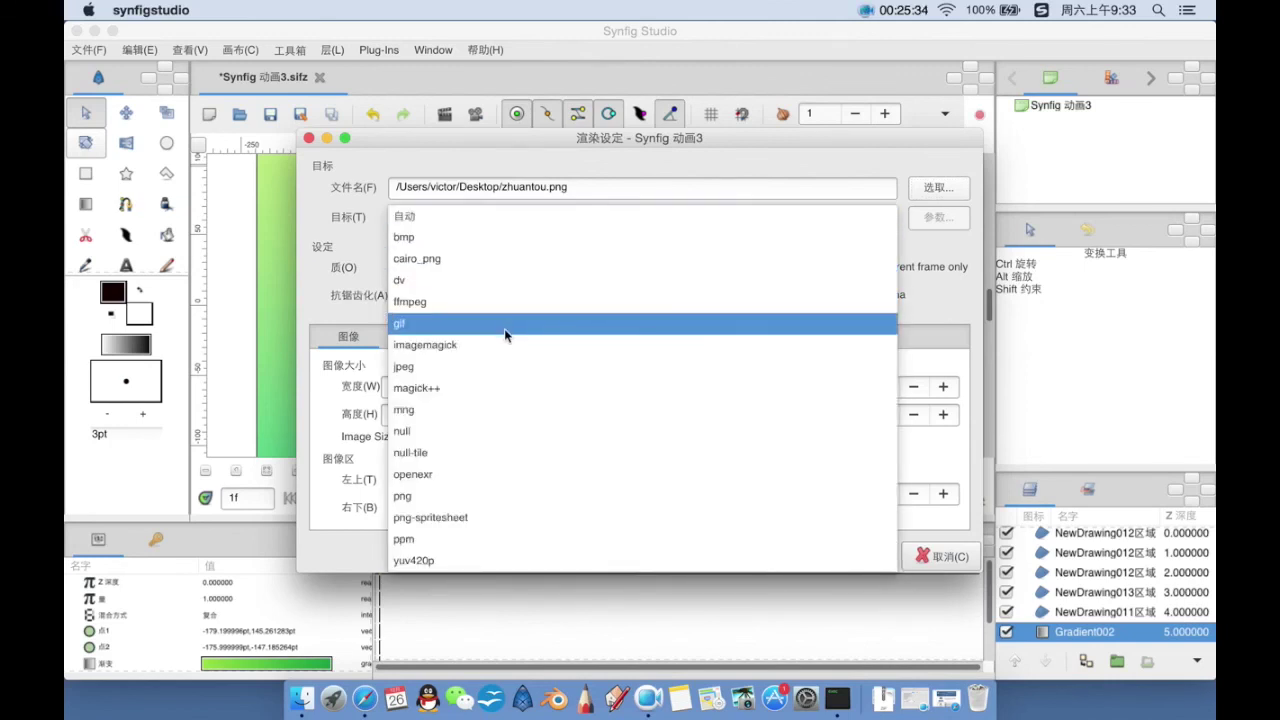
click(415, 308)
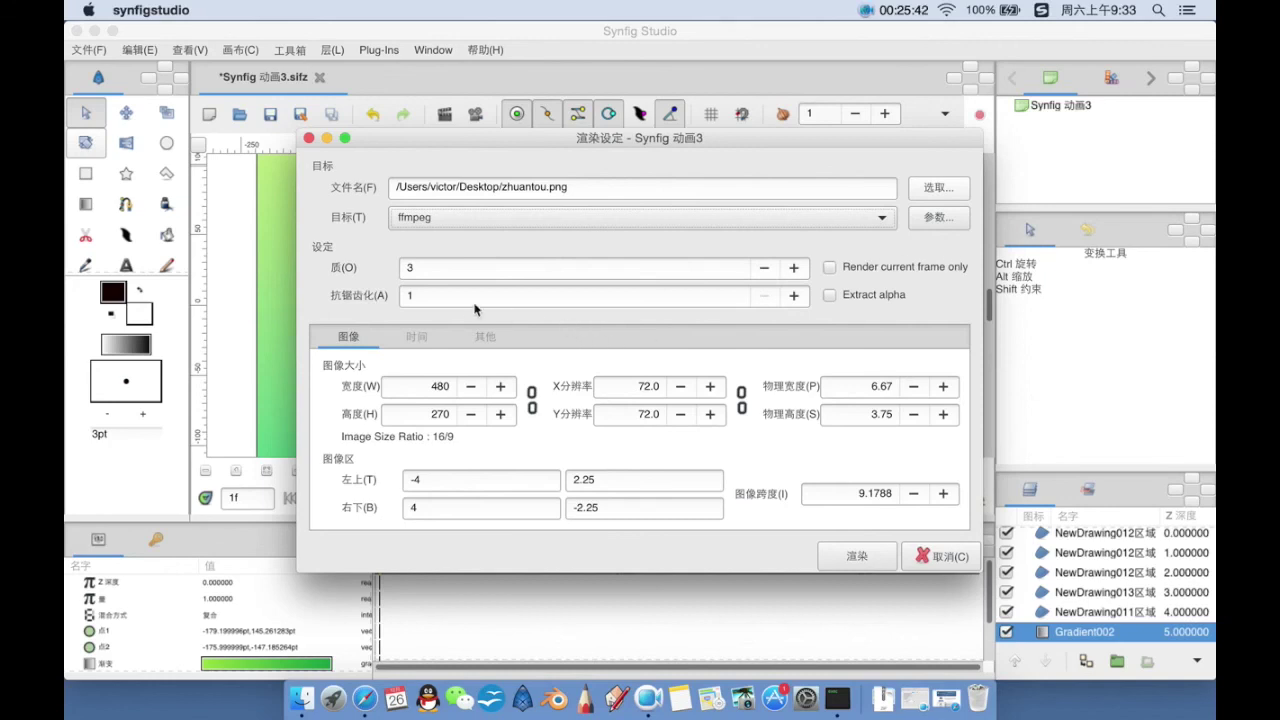
click(793, 268)
click(793, 268)
click(793, 268)
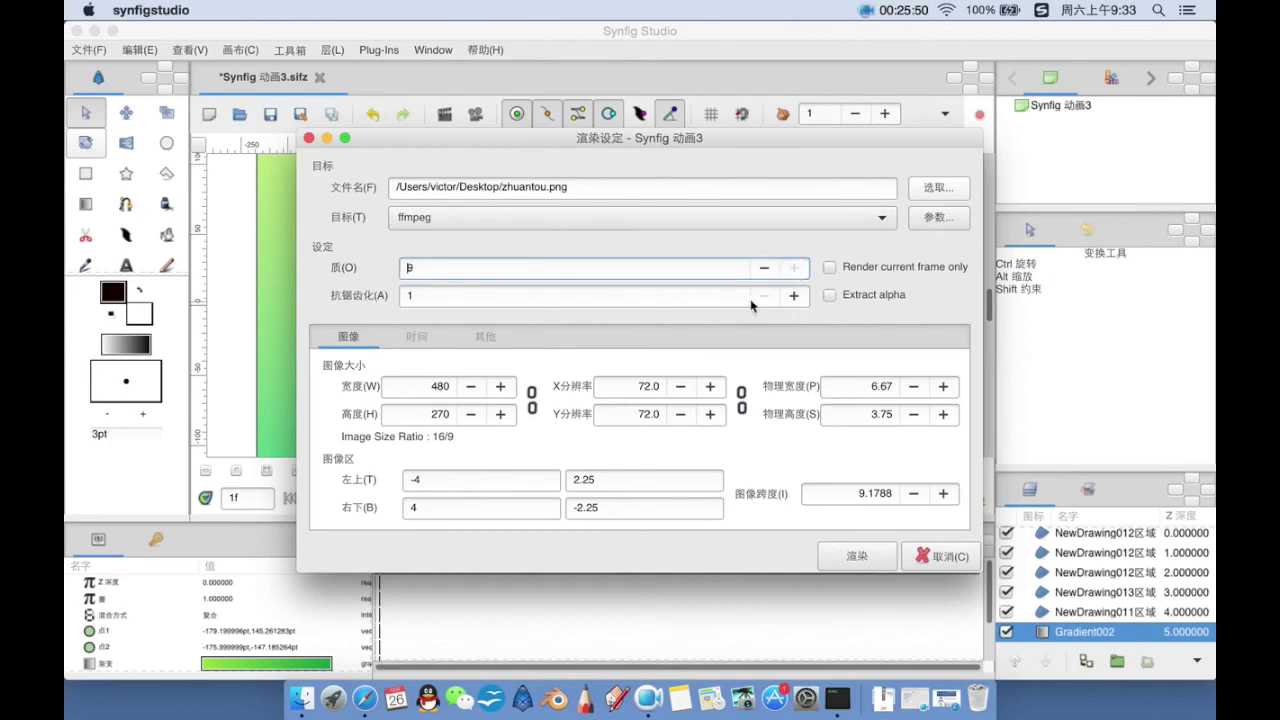
click(793, 296)
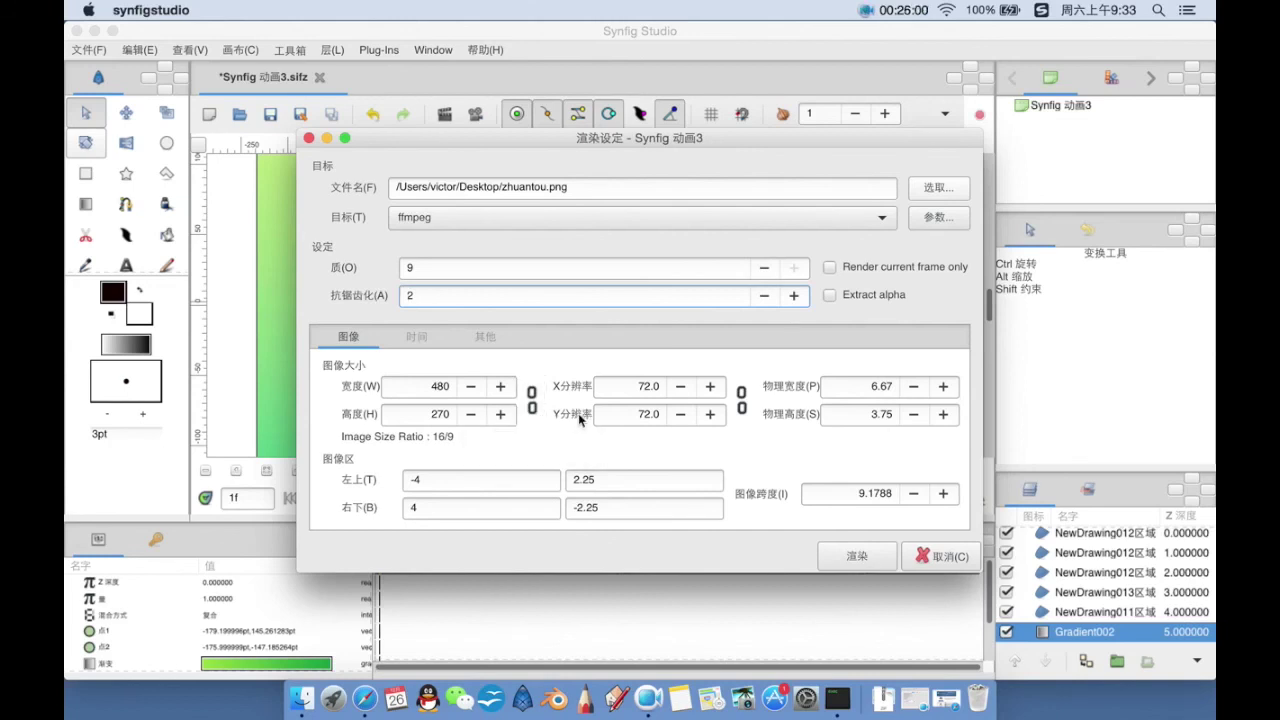
click(858, 556)
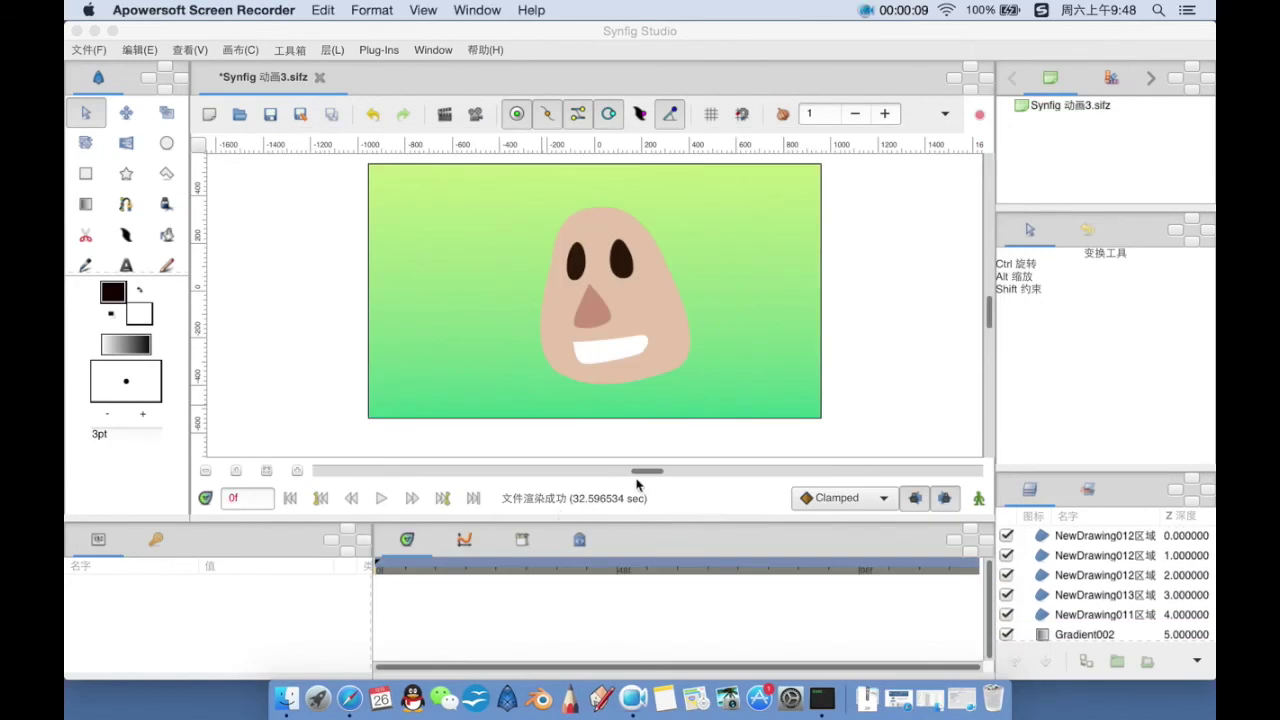
Step: Switch to the desktop, open the rendered zhuantou.mpg in QuickTime Player, and replay it from near the start
click(94, 31)
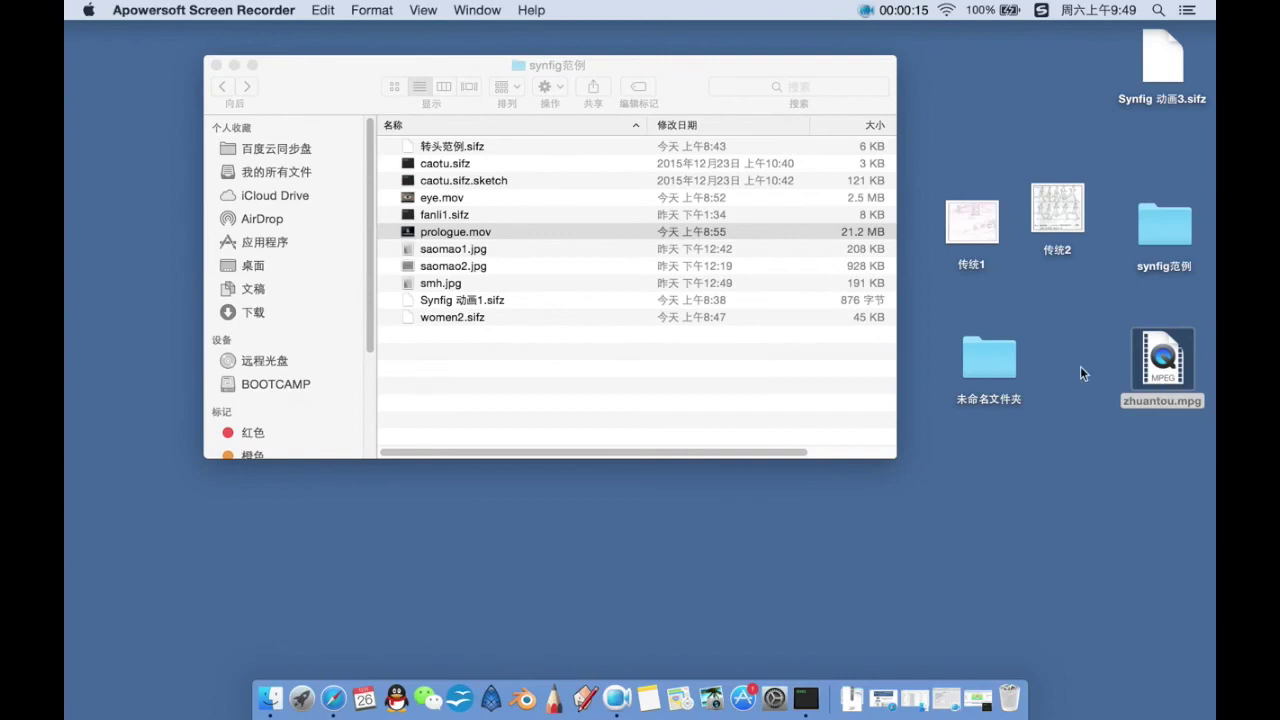
double_click(1160, 372)
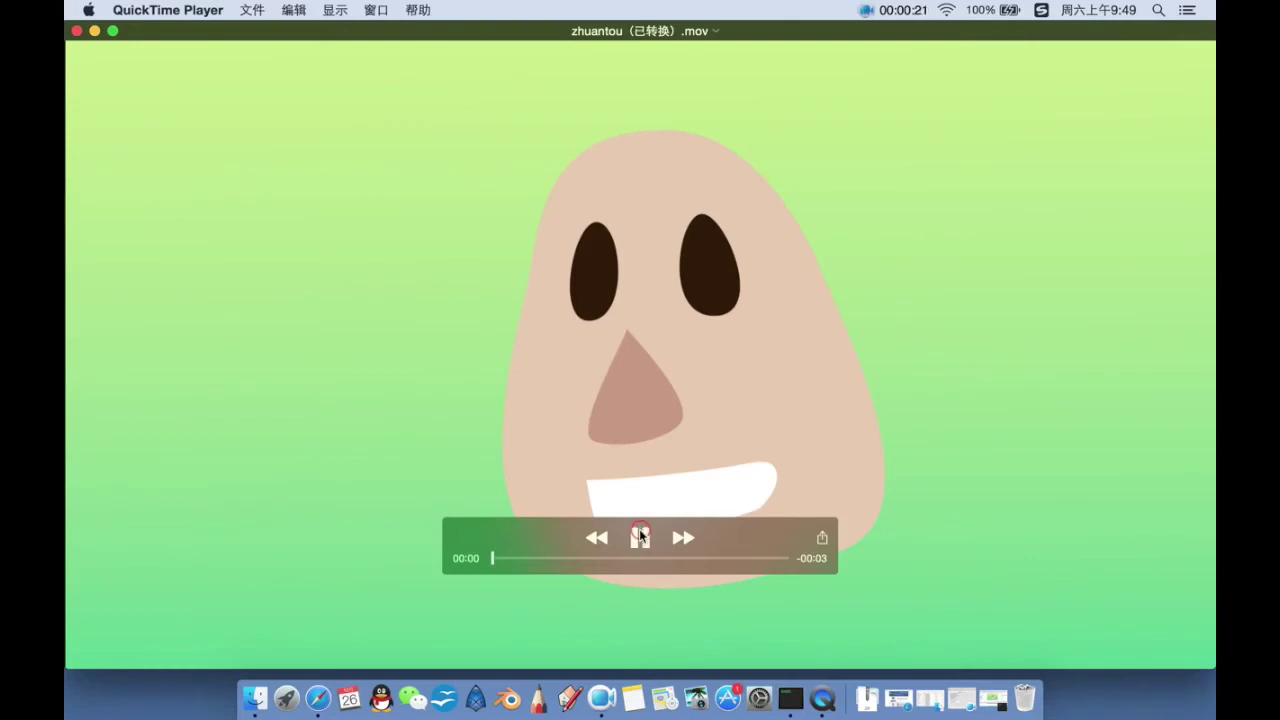
click(640, 537)
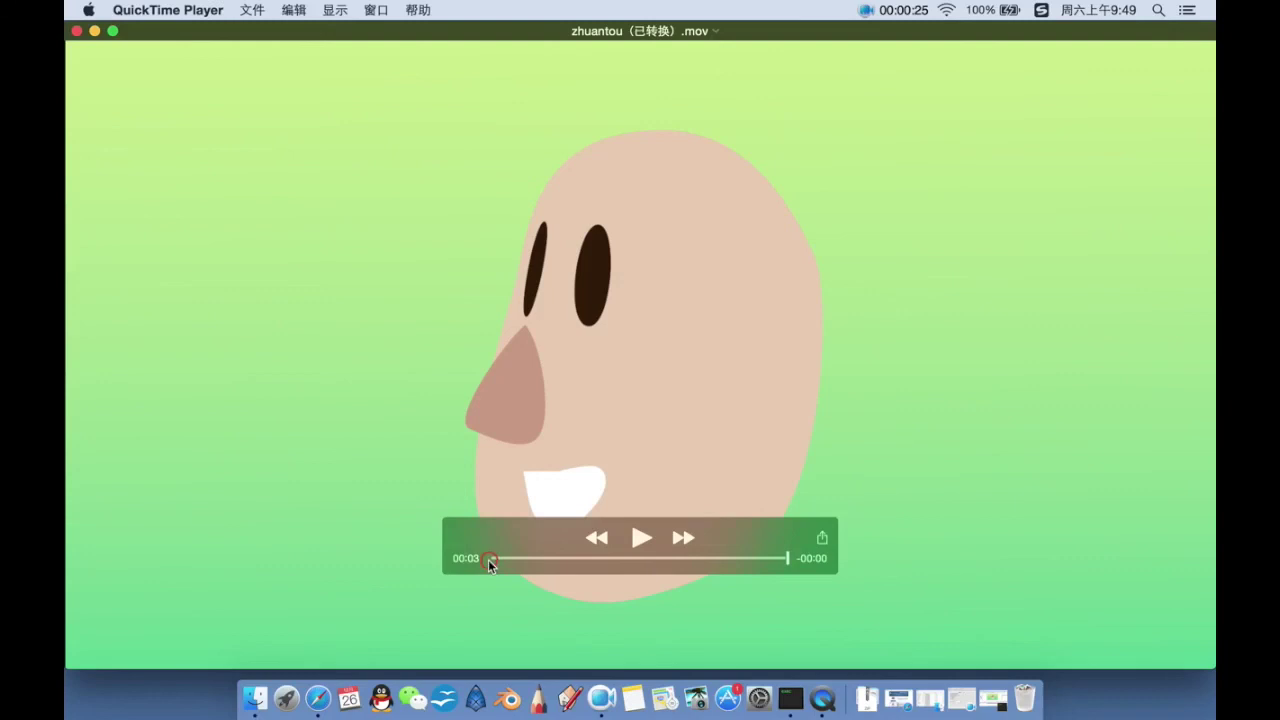
drag(488, 559, 506, 557)
click(648, 538)
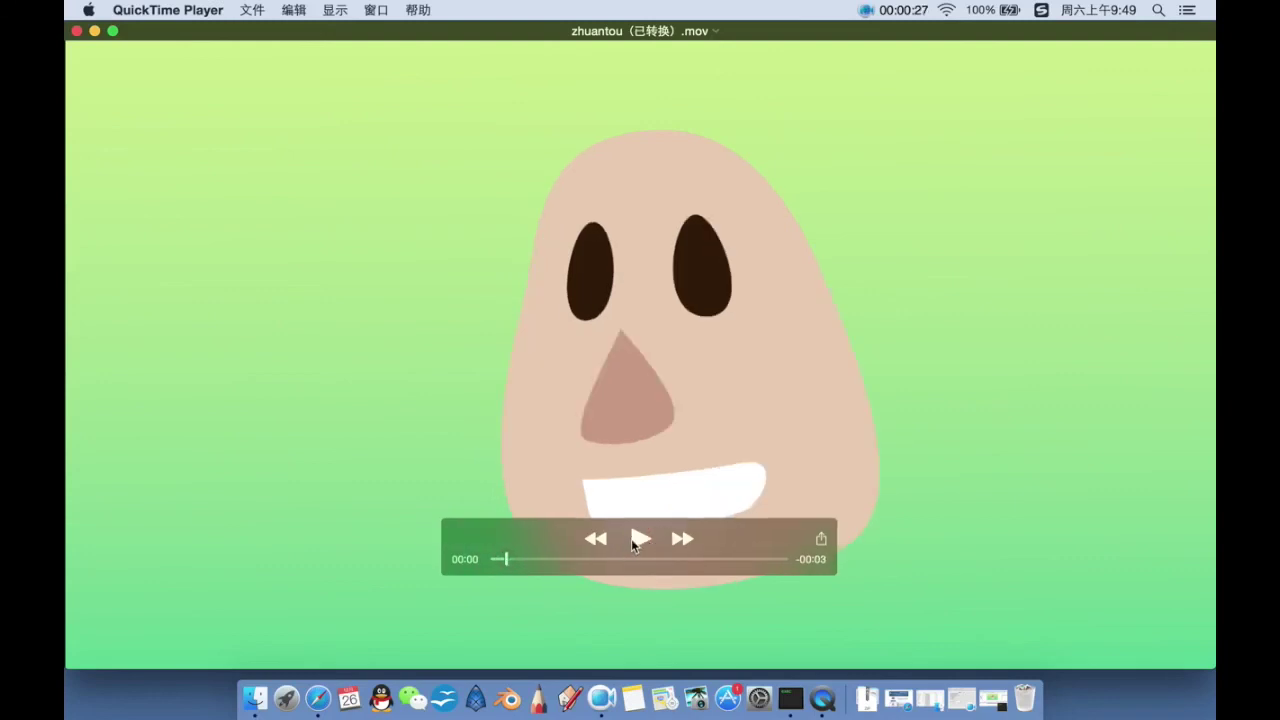
click(631, 539)
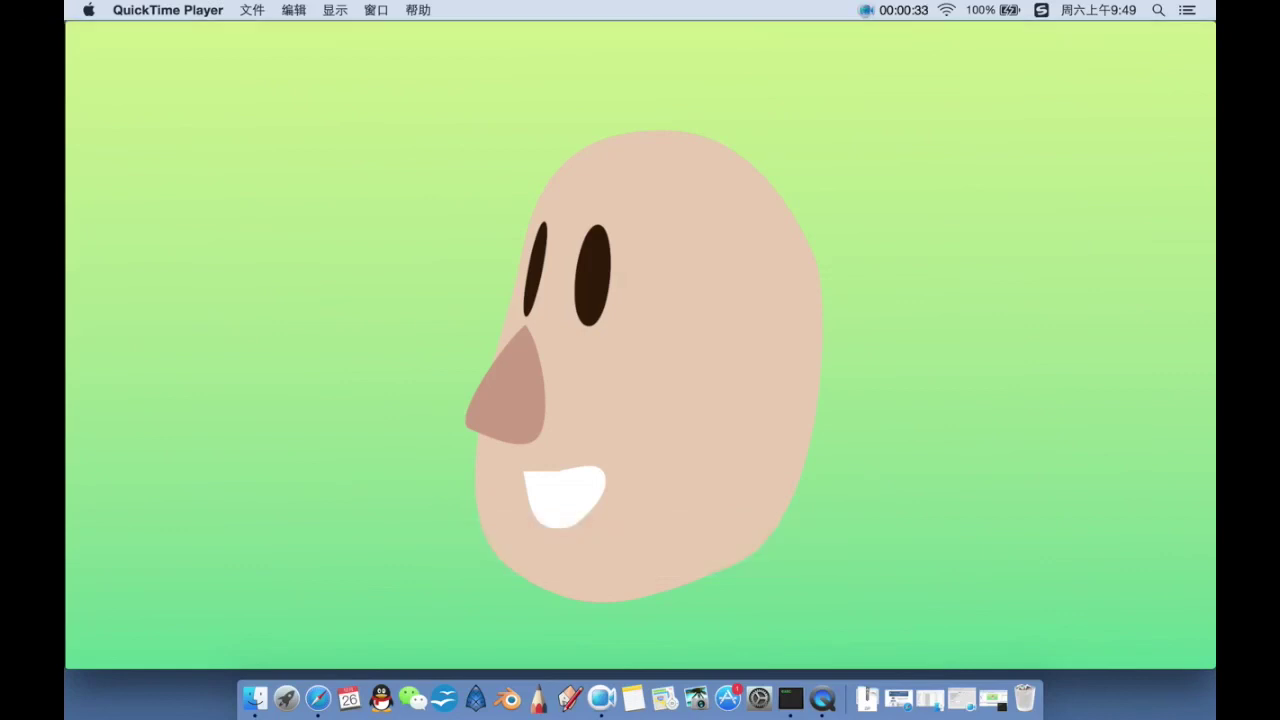
Step: Start closing the converted zhuantou video, cancel the save prompt, and request closing it again
mouse_move(76, 33)
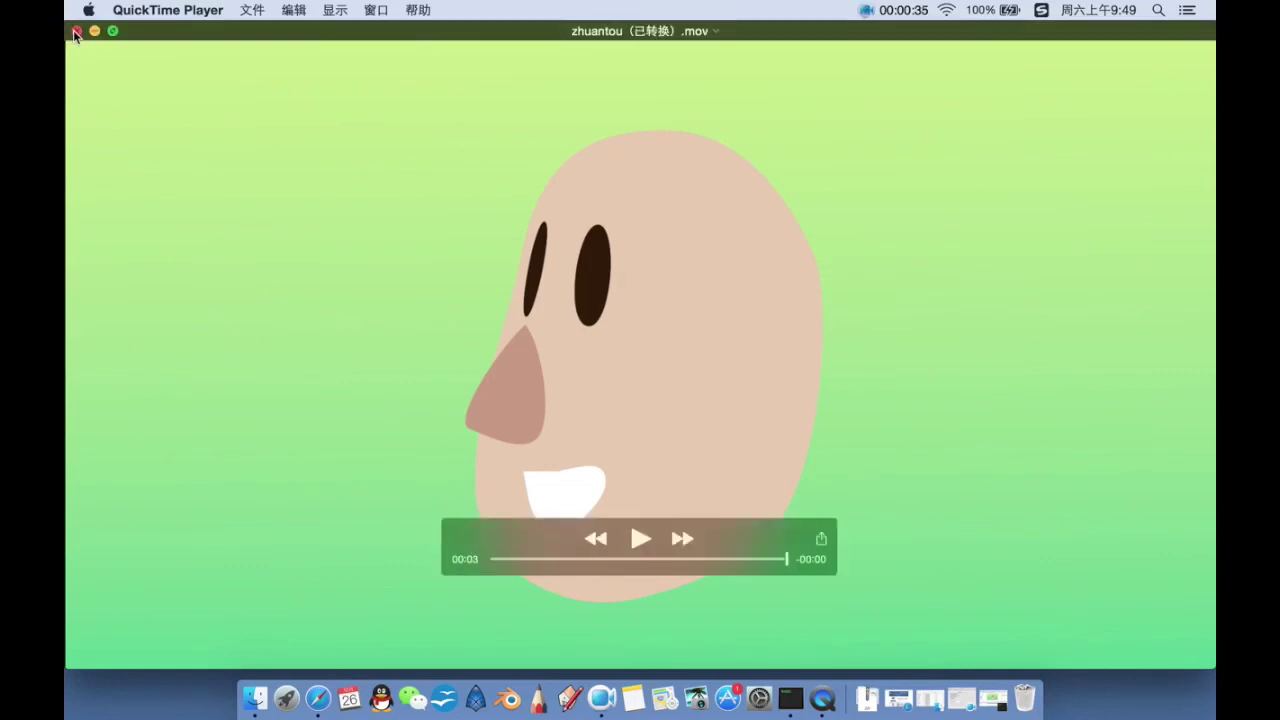
click(76, 33)
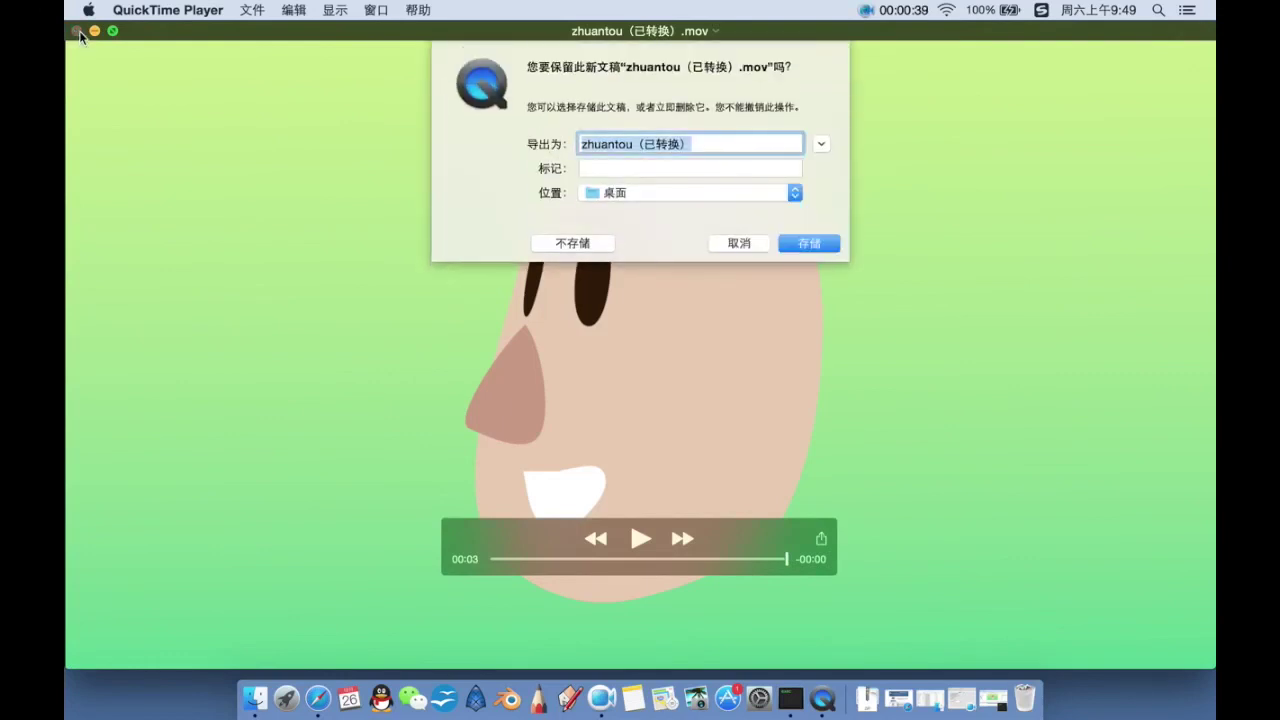
click(740, 243)
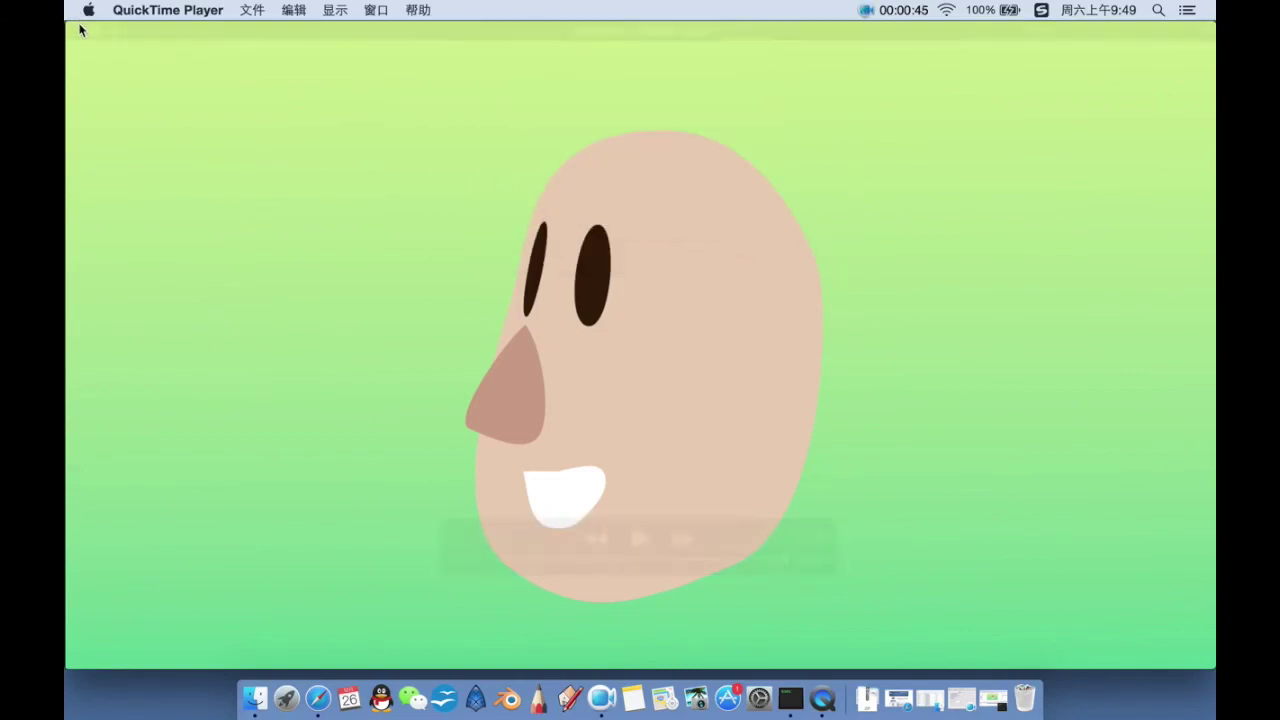
click(79, 32)
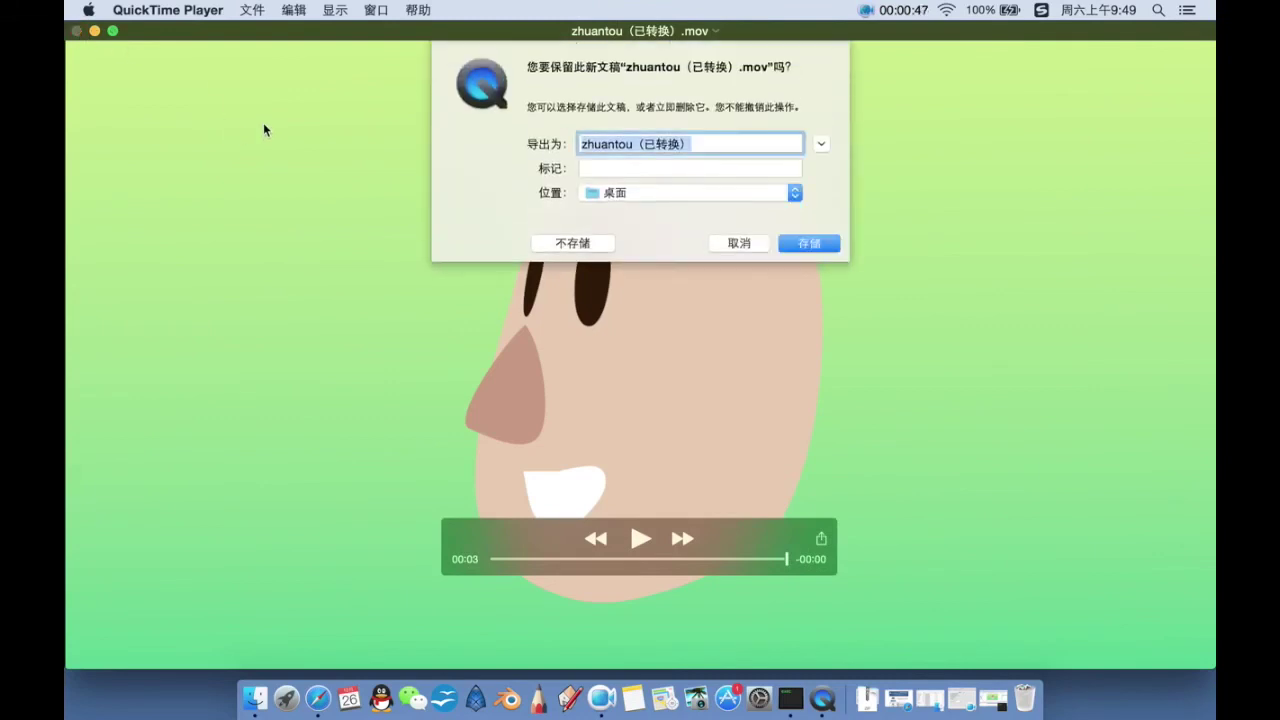